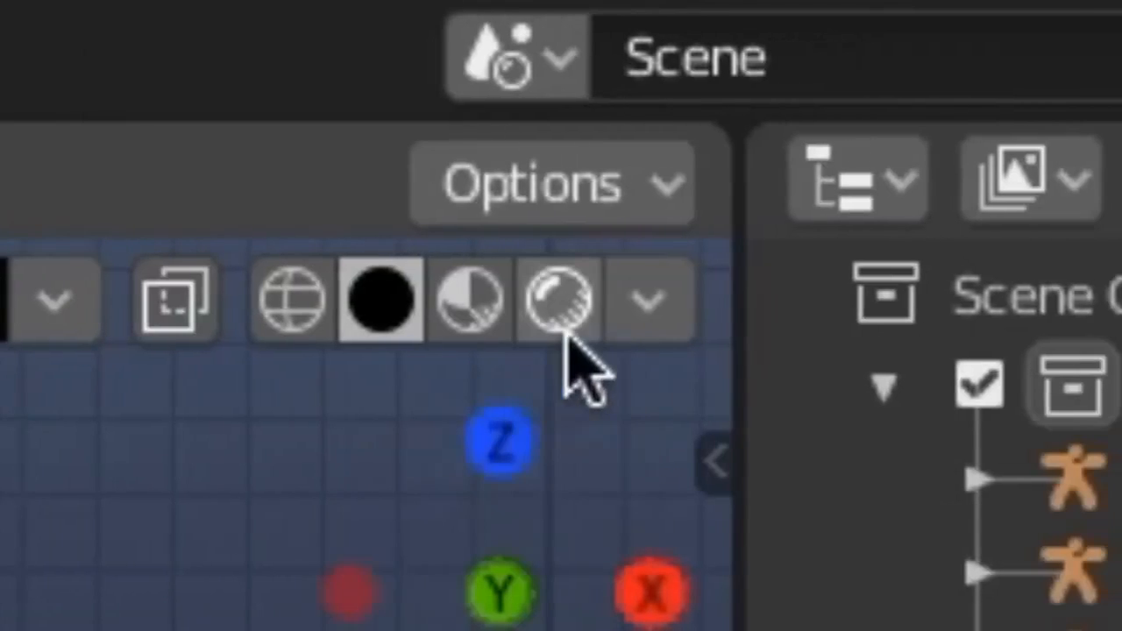
Step: Show the character with rendered shading and set the scene's render engine to Cycles
left_click(561, 307)
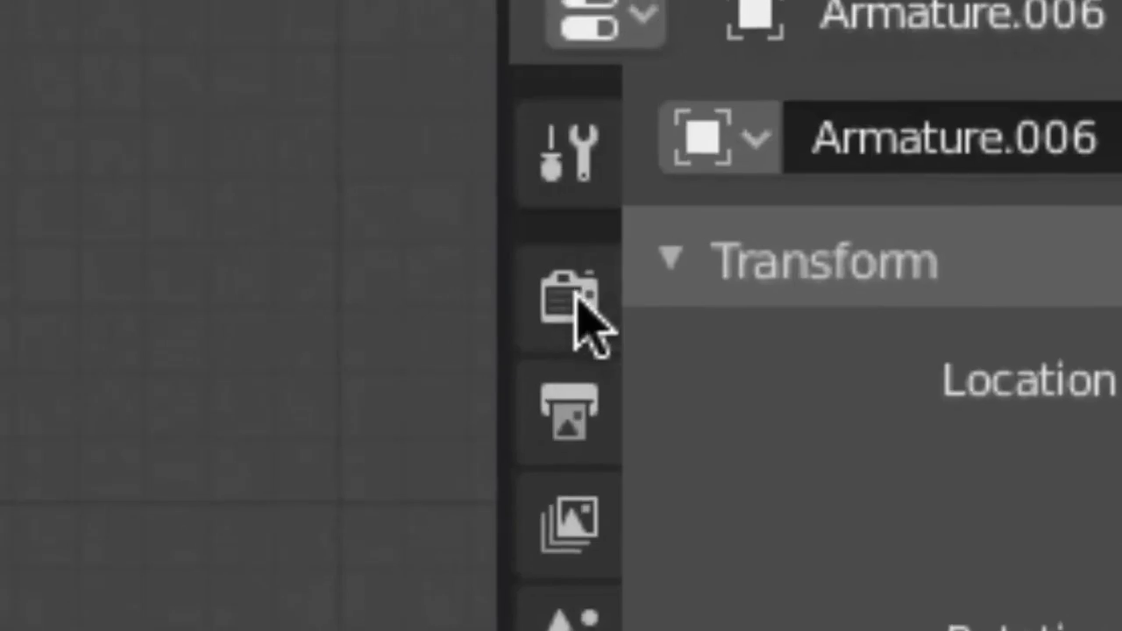
left_click(936, 257)
left_click(1033, 237)
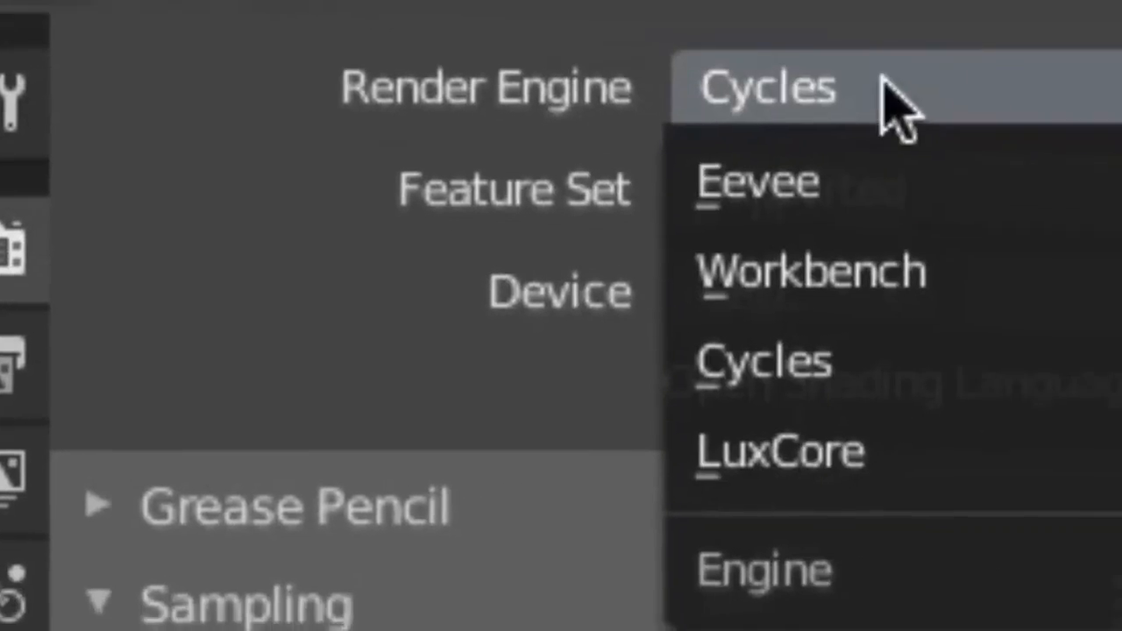
left_click(740, 396)
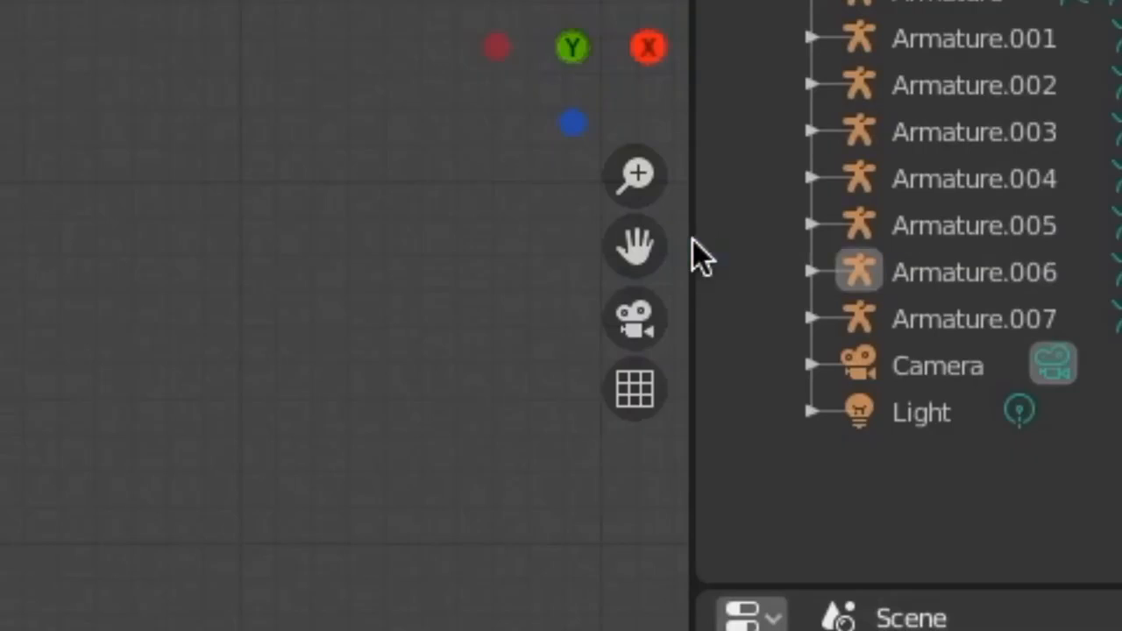
Step: Split the 3D viewport vertically into two areas and adjust their boundaries
right_click(986, 304)
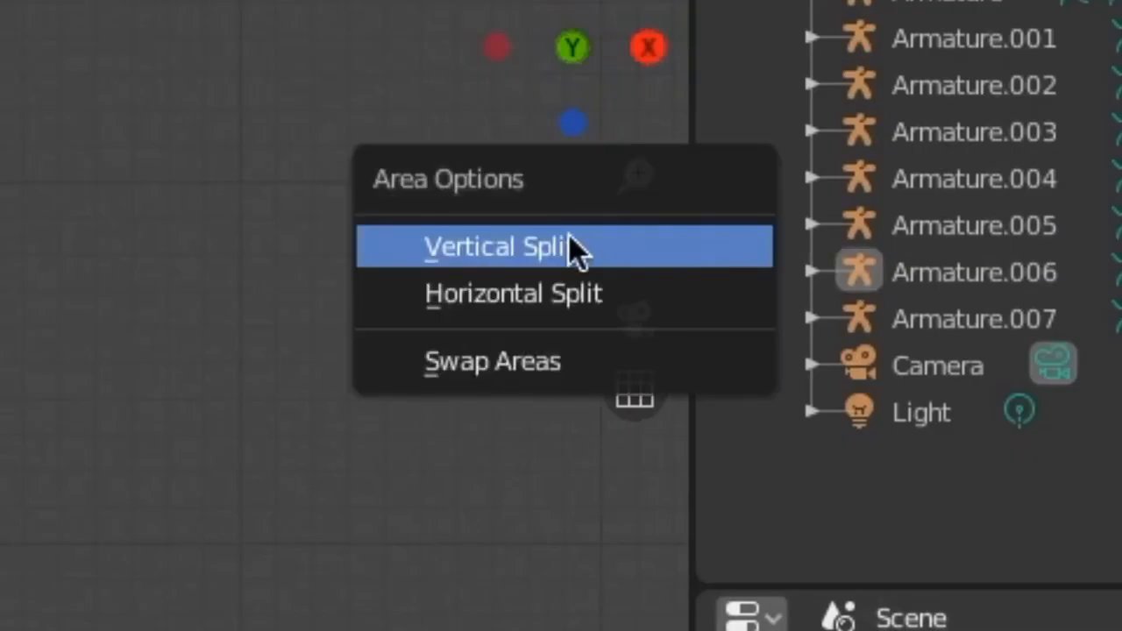
left_click(425, 261)
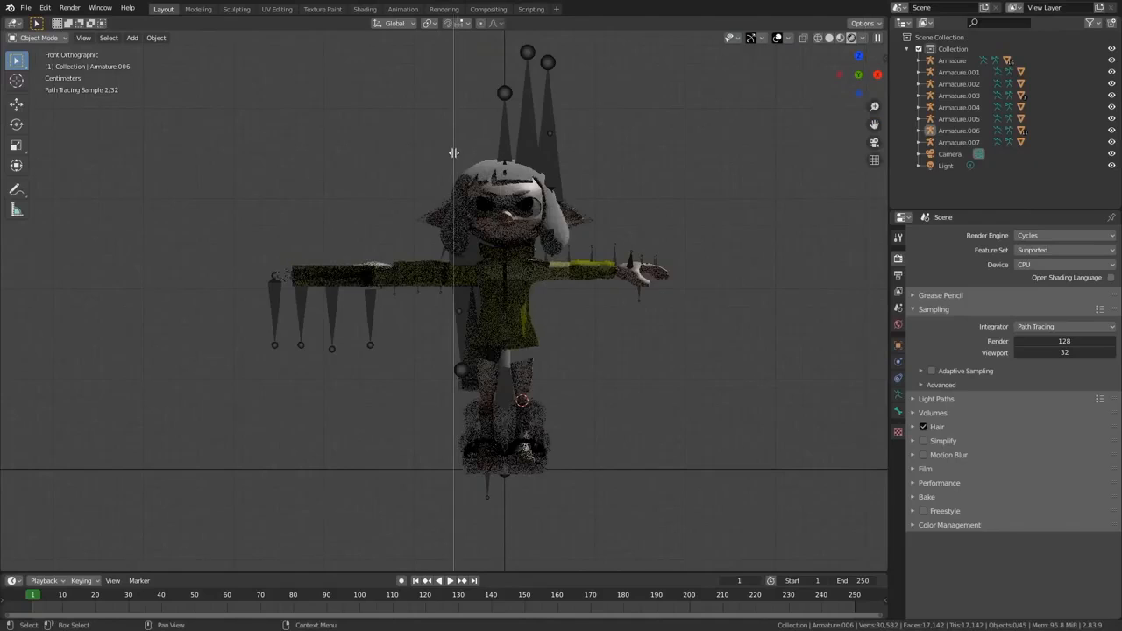
left_click(454, 152)
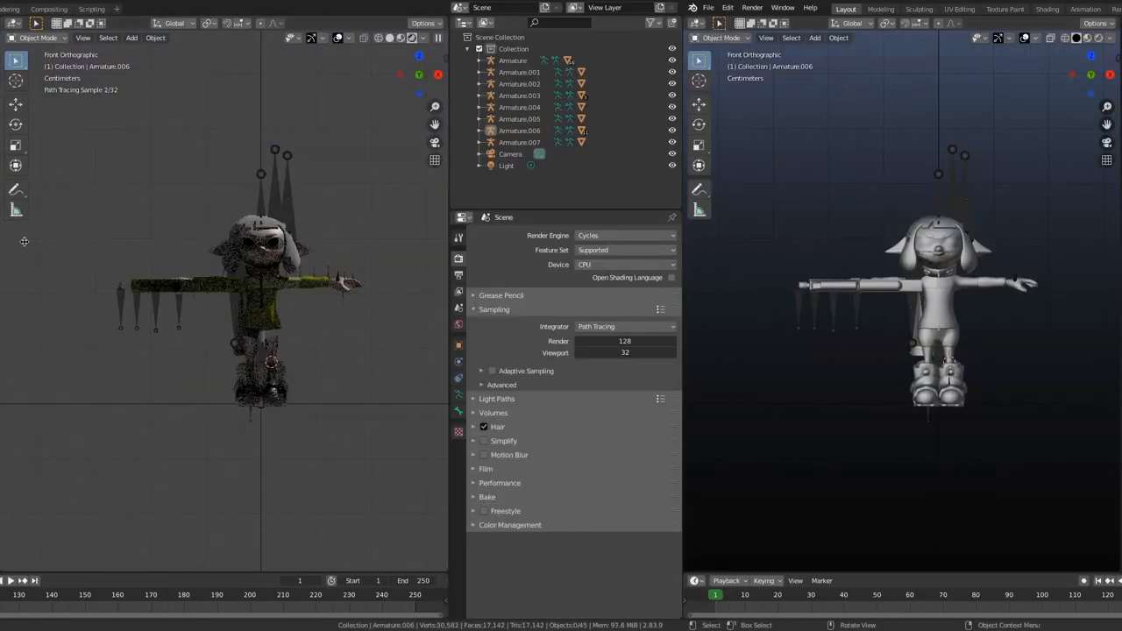
left_click_drag(25, 241, 37, 241)
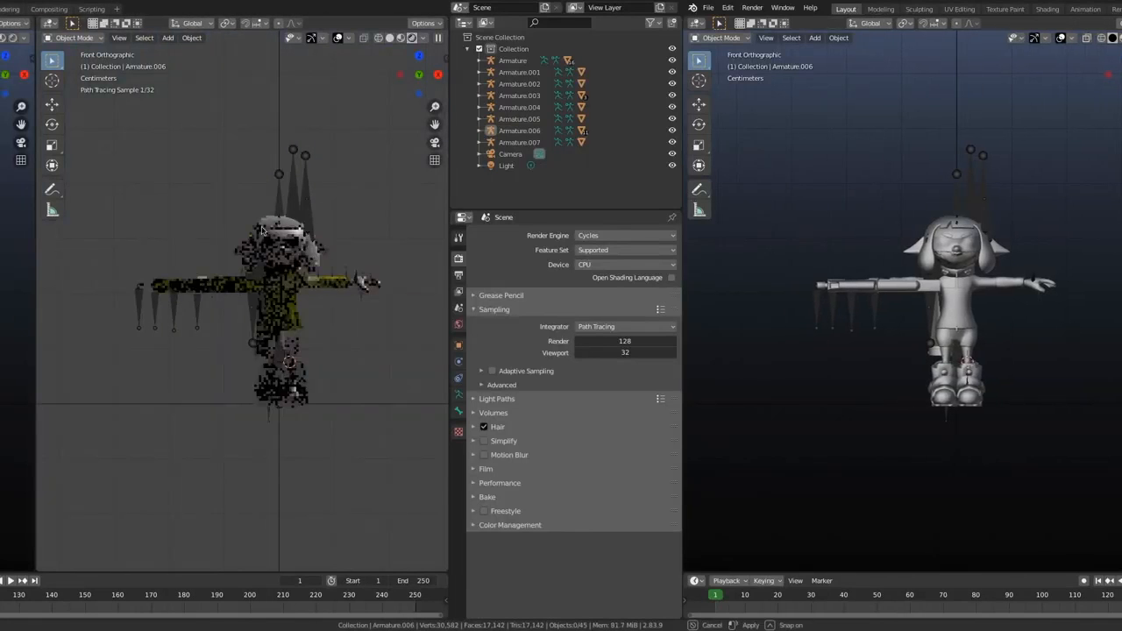
left_click_drag(451, 199, 477, 198)
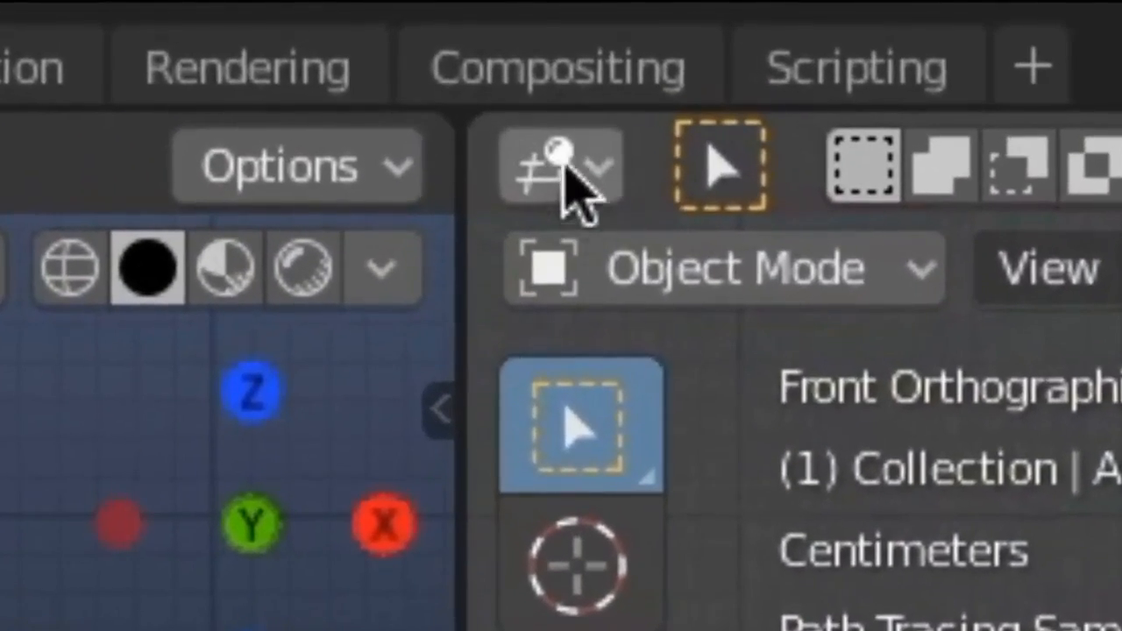
Step: Change the rendered viewport area to the Shader Editor and hide its sidebar
left_click(537, 128)
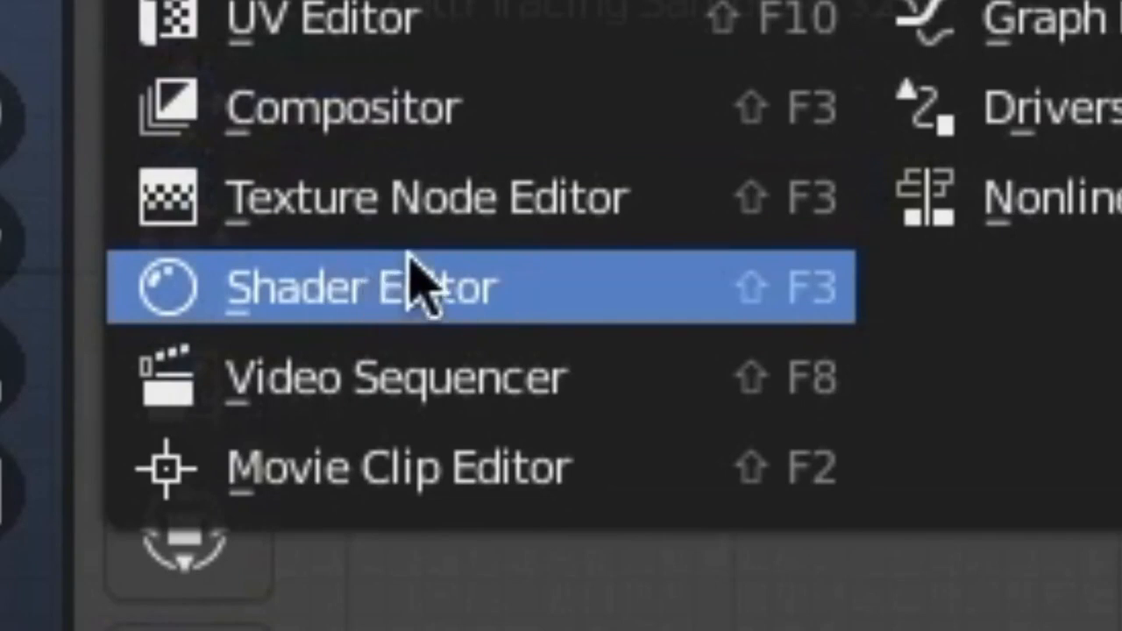
left_click(421, 279)
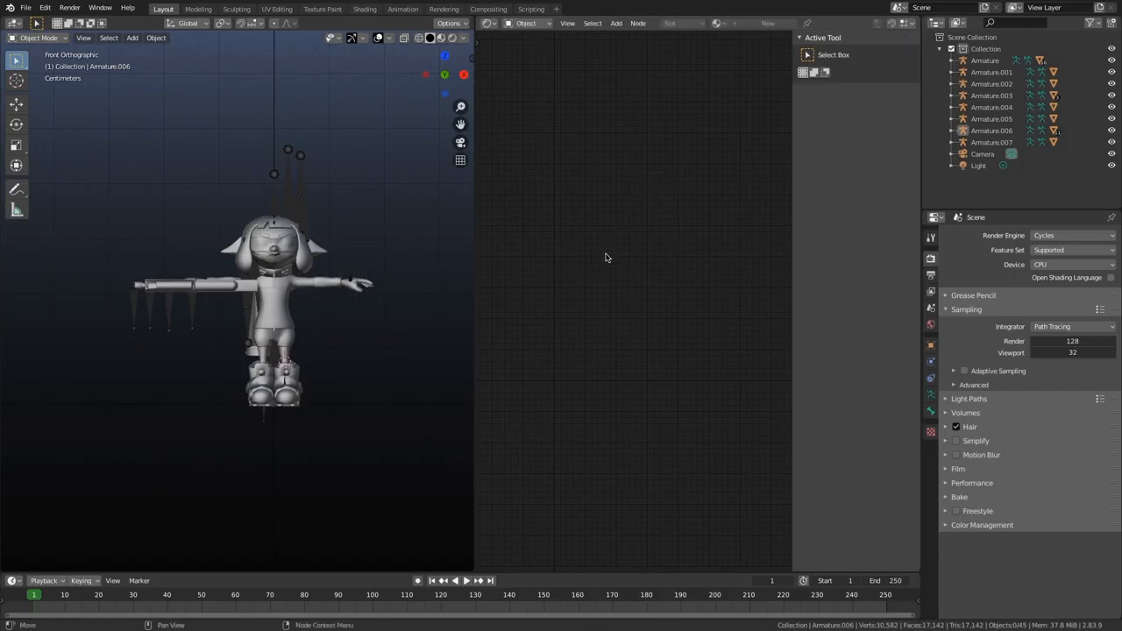
left_click_drag(792, 131, 916, 140)
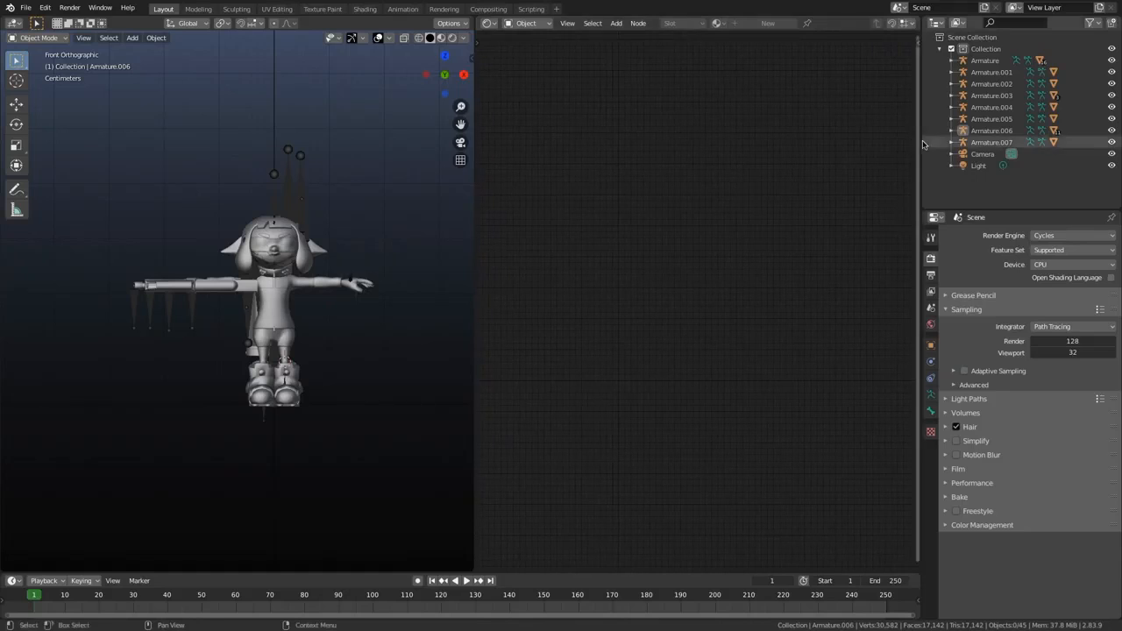
key("n")
key("n")
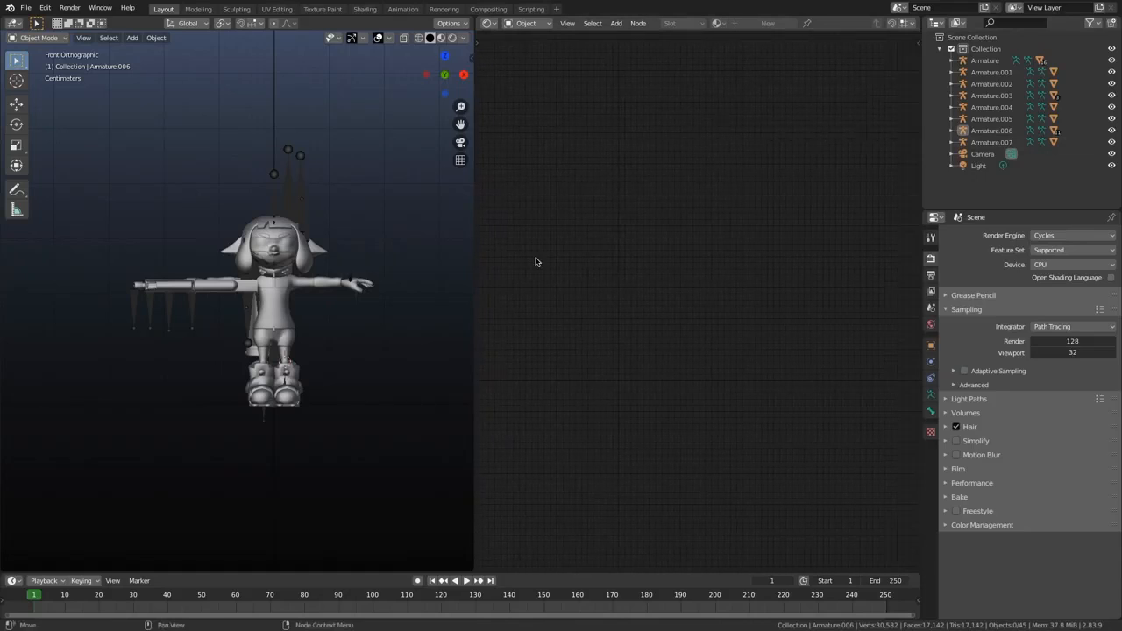
Step: Frame the character in the remaining 3D viewport and switch it to rendered shading
scroll(395, 231, "up", 3)
middle_click_drag(395, 230, 385, 241, "shift")
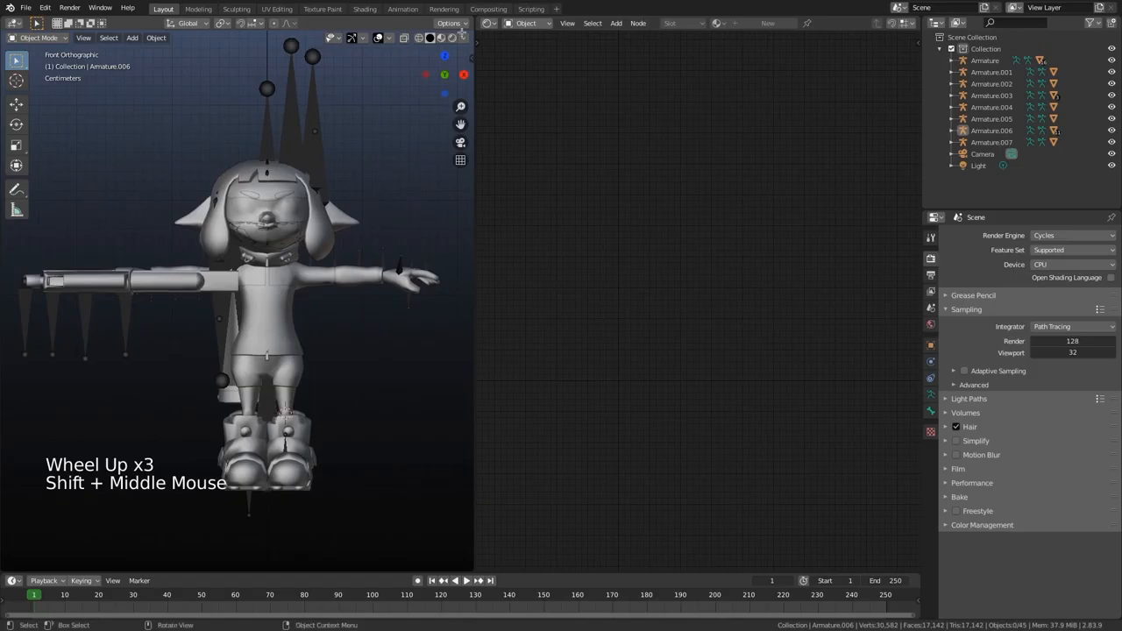
left_click(452, 37)
scroll(400, 275, "down", 1)
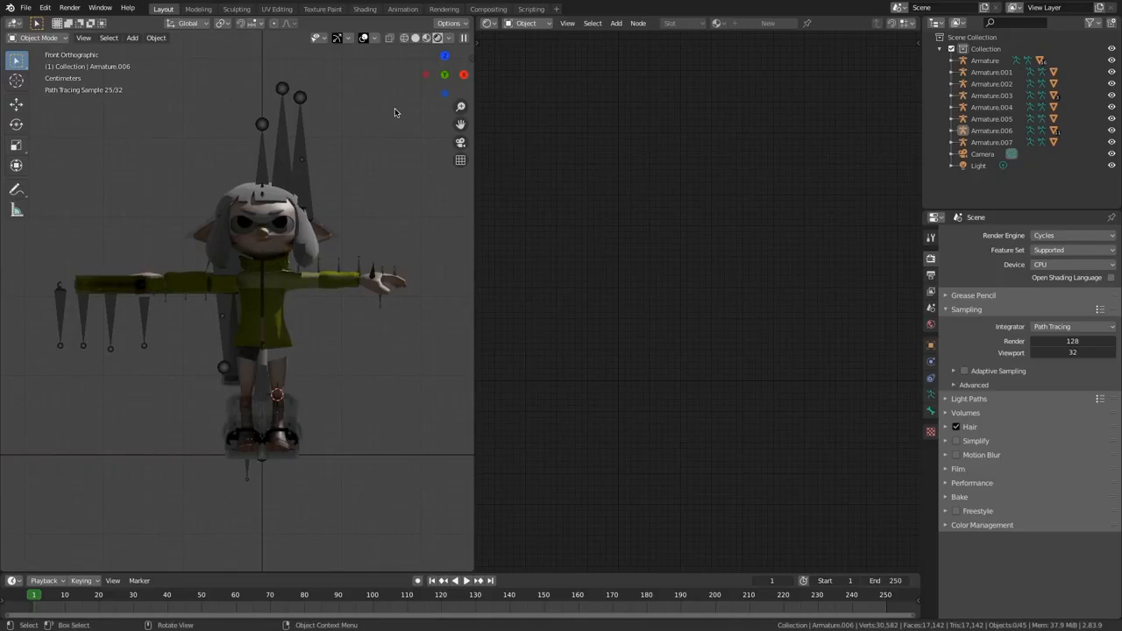
left_click(438, 41)
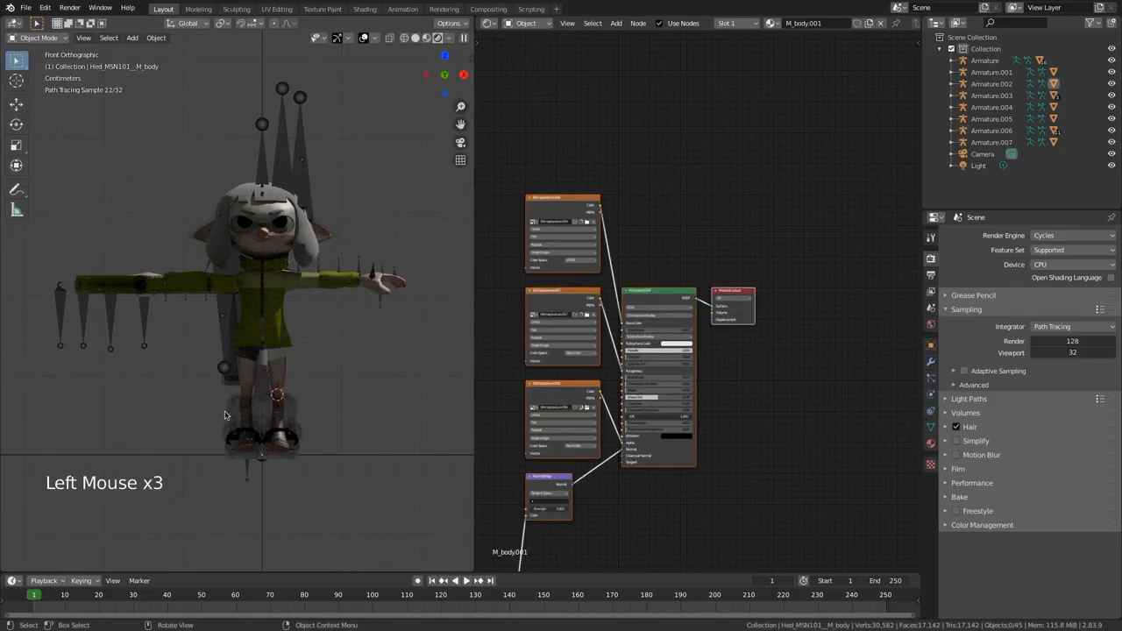
Step: Select the character's boot mesh and bring its material's Principled BSDF and texture nodes into view
left_click(229, 404)
middle_click_drag(626, 240, 672, 183)
scroll(696, 468, "up", 5)
middle_click_drag(695, 468, 708, 366)
scroll(733, 435, "up", 2)
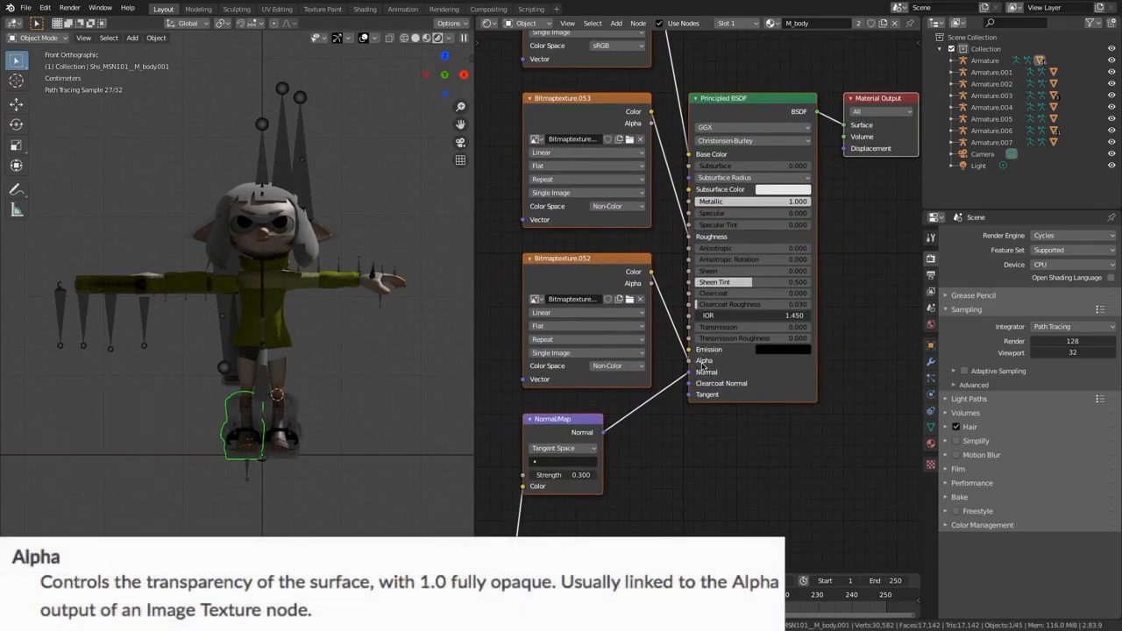
Step: Preview the Bitmaptexture.052 node's output on the boots, and return the preview to the Principled BSDF
mouse_move(592, 262)
left_mouse_down()
mouse_move(560, 250)
mouse_move(587, 255)
left_mouse_up()
left_click(588, 252)
middle_click_drag(591, 246, 635, 247)
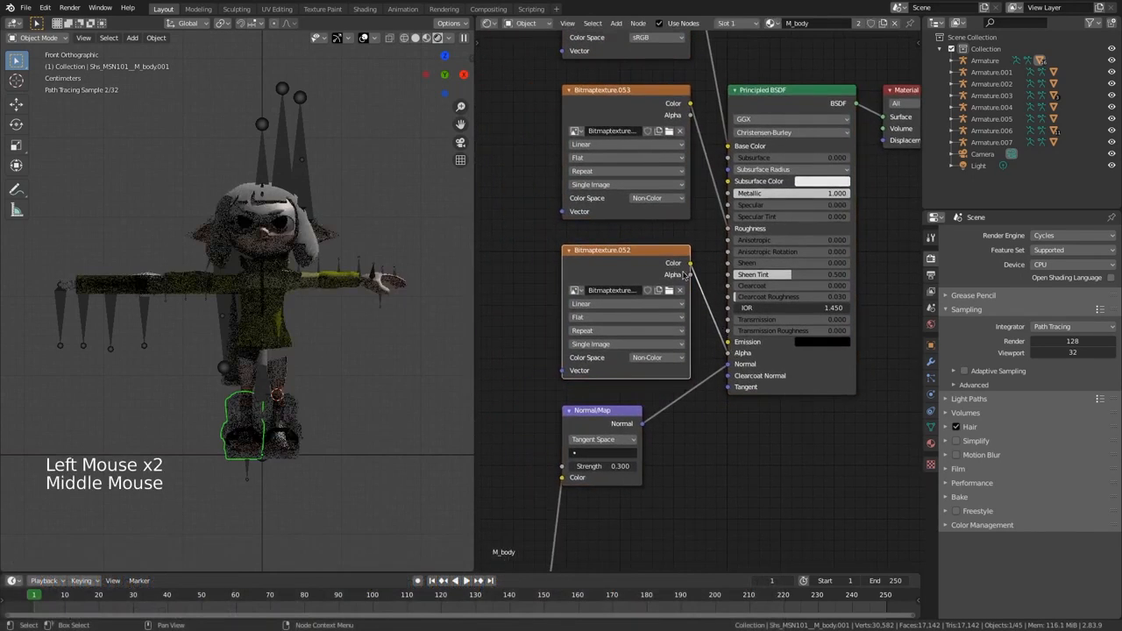
left_click(639, 260, "ctrl+shift")
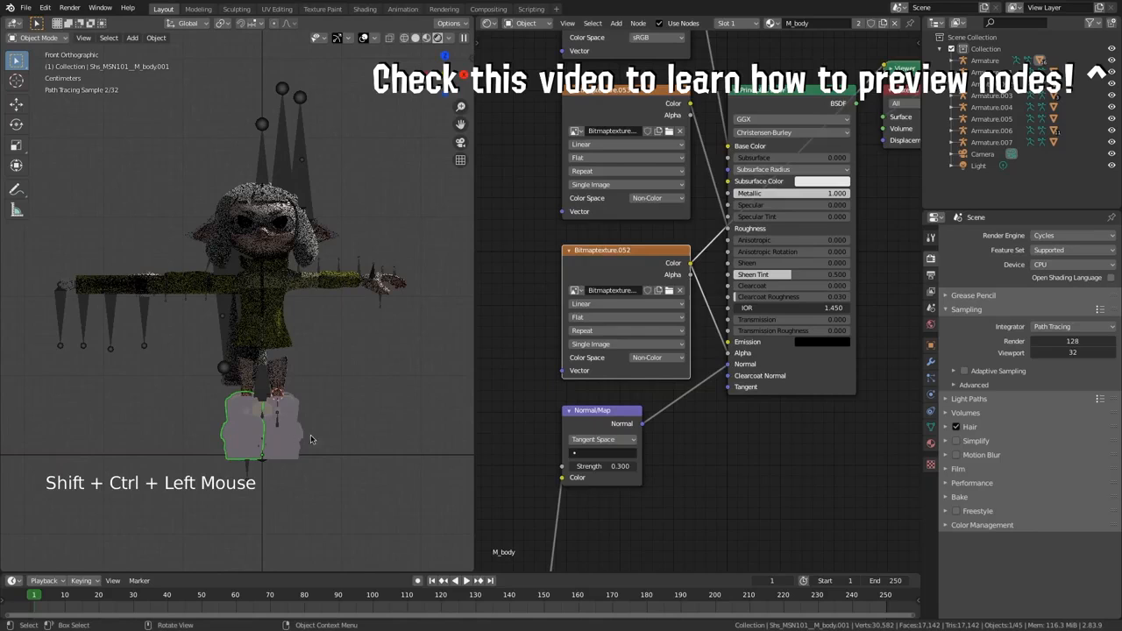
scroll(709, 443, "down", 1)
scroll(710, 443, "down", 1)
middle_click_drag(710, 444, 697, 452)
left_click(714, 368, "ctrl+shift")
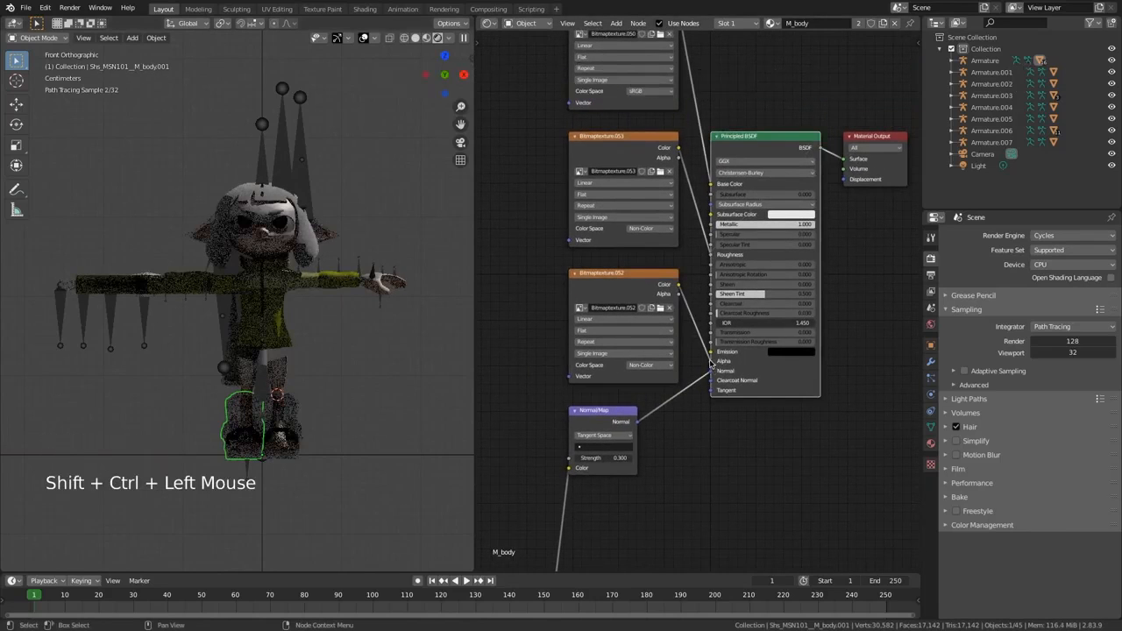
Step: Disconnect the Bitmaptexture.052 color from the Alpha input of the boots' Principled BSDF
left_click_drag(711, 363, 681, 297)
left_click(363, 384)
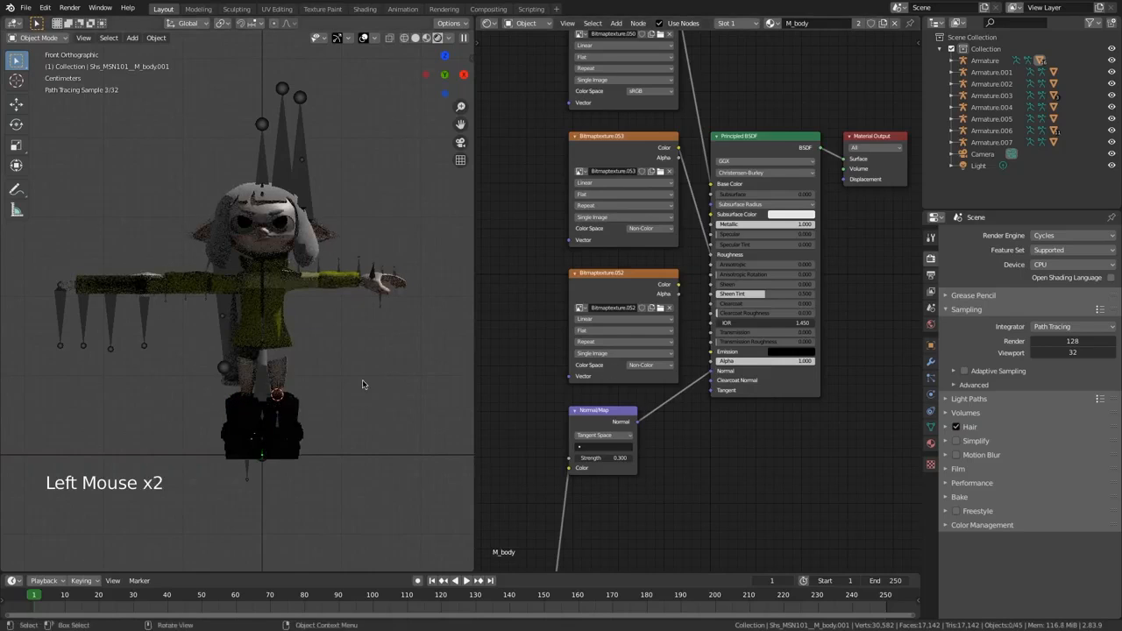
scroll(362, 383, "down", 1)
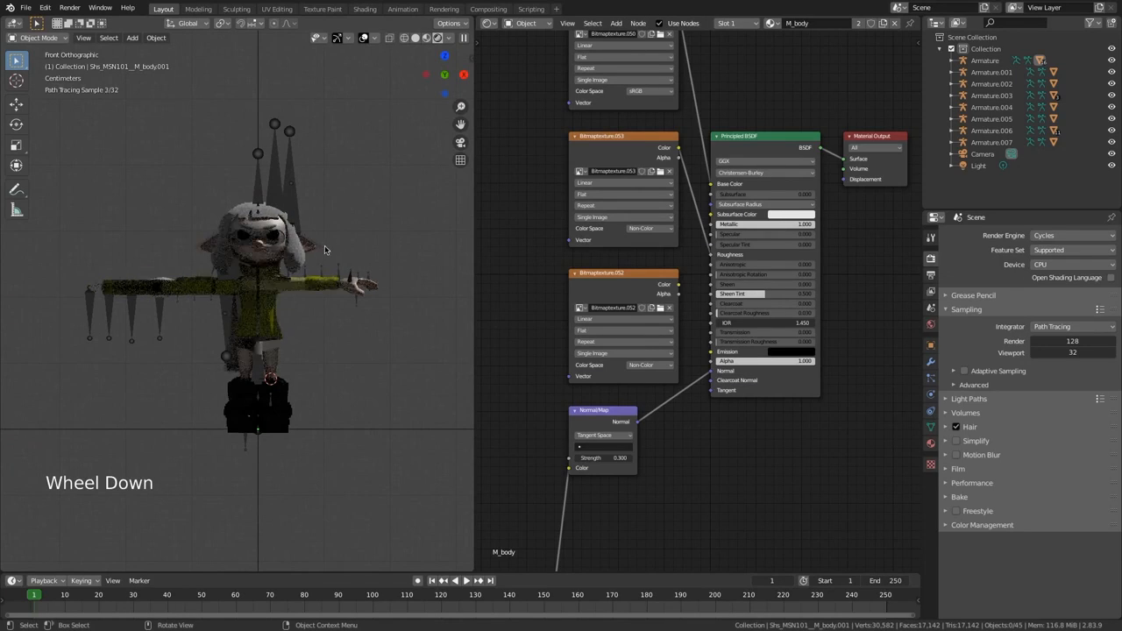
Step: Expand the first armature, select the Btm_000__M_Btm_000 mesh, and disconnect the Bitmaptexture.041 node from its shader's Alpha input
left_click(962, 59)
left_click(993, 95)
left_click(701, 364)
left_click(443, 335)
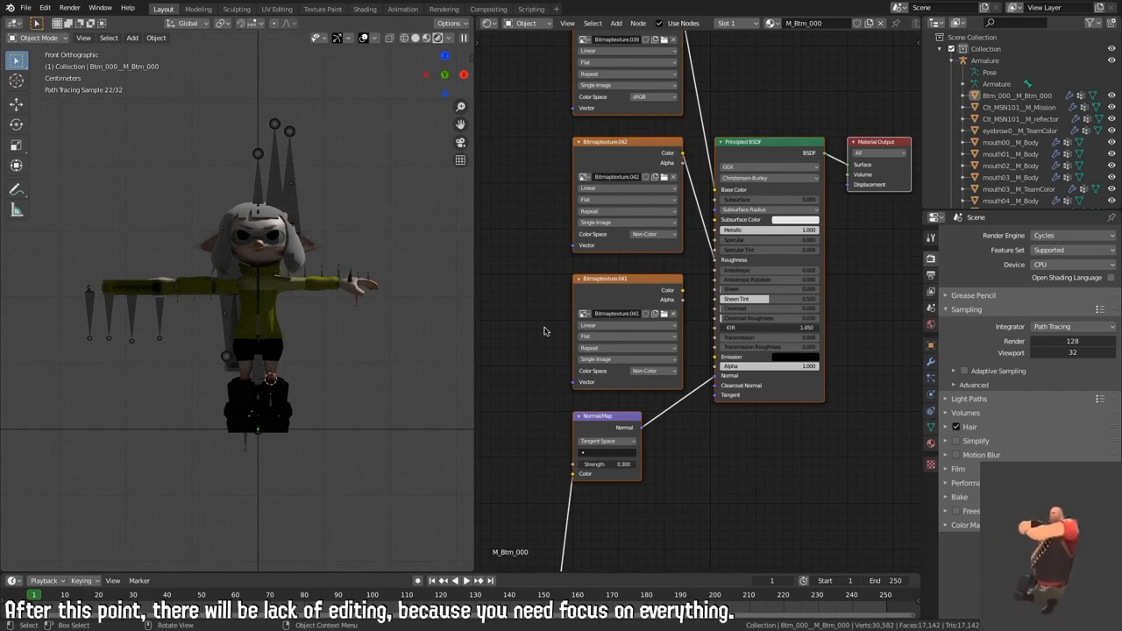
left_click(535, 279)
Step: Set Metallic to 0 and Specular to 0.5 on the Btm_000__M_Btm_000 mesh's Principled BSDF
left_click(1002, 95)
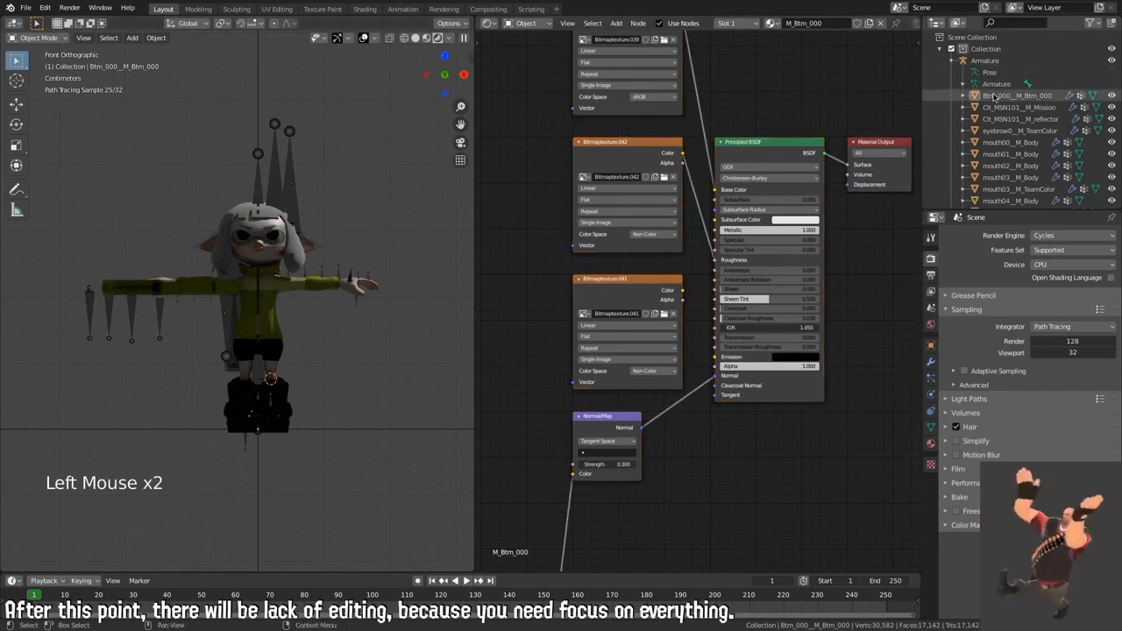
scroll(801, 225, "up", 4)
left_click_drag(799, 224, 743, 235)
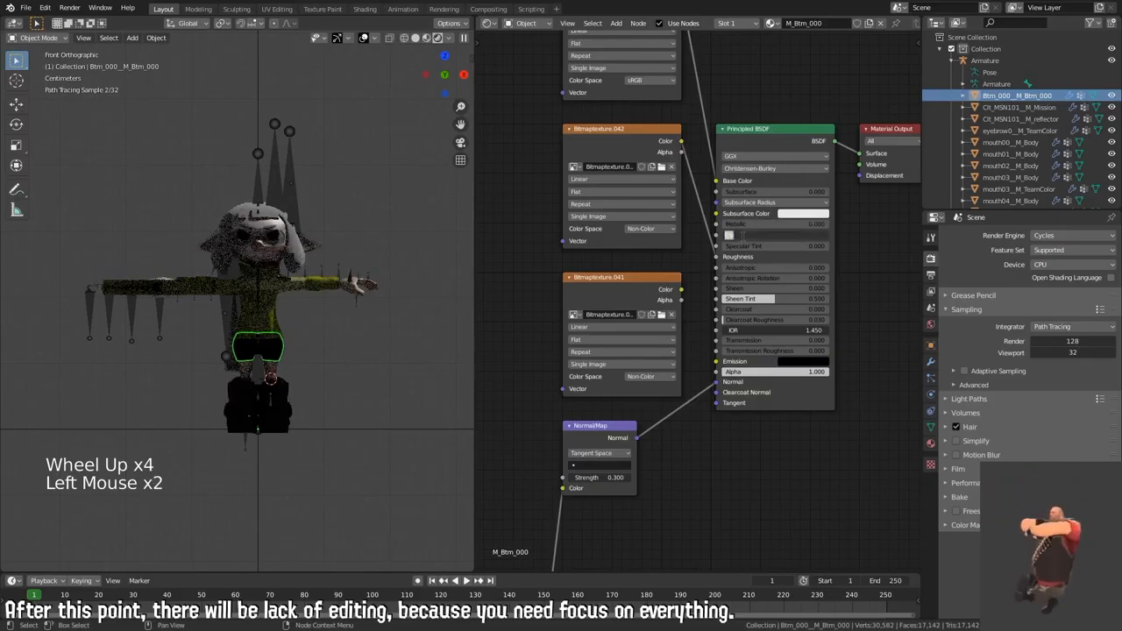
type("0.5")
key("Return")
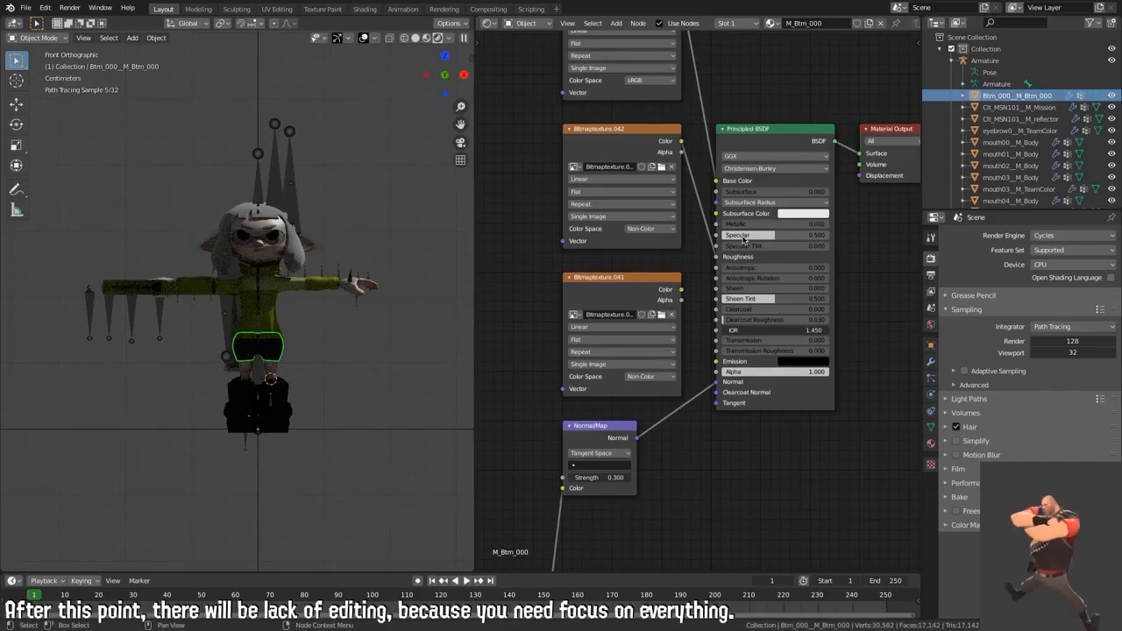
left_click(770, 224)
left_click(857, 242)
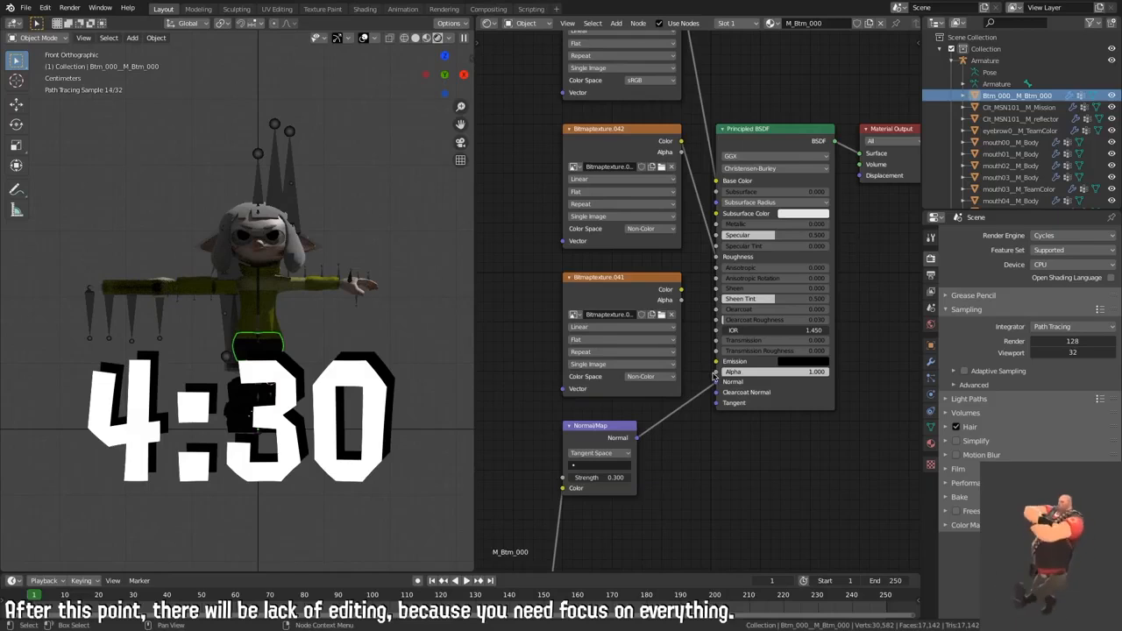
left_click(716, 375)
left_click(699, 353)
left_click(777, 224)
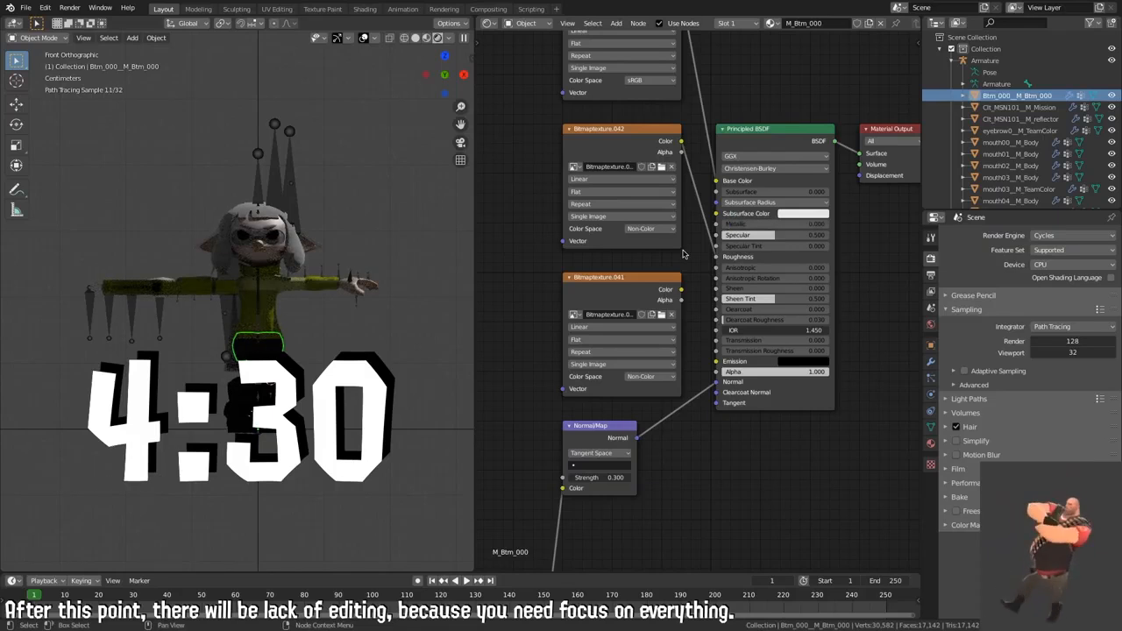
left_click(615, 166)
left_click(529, 226)
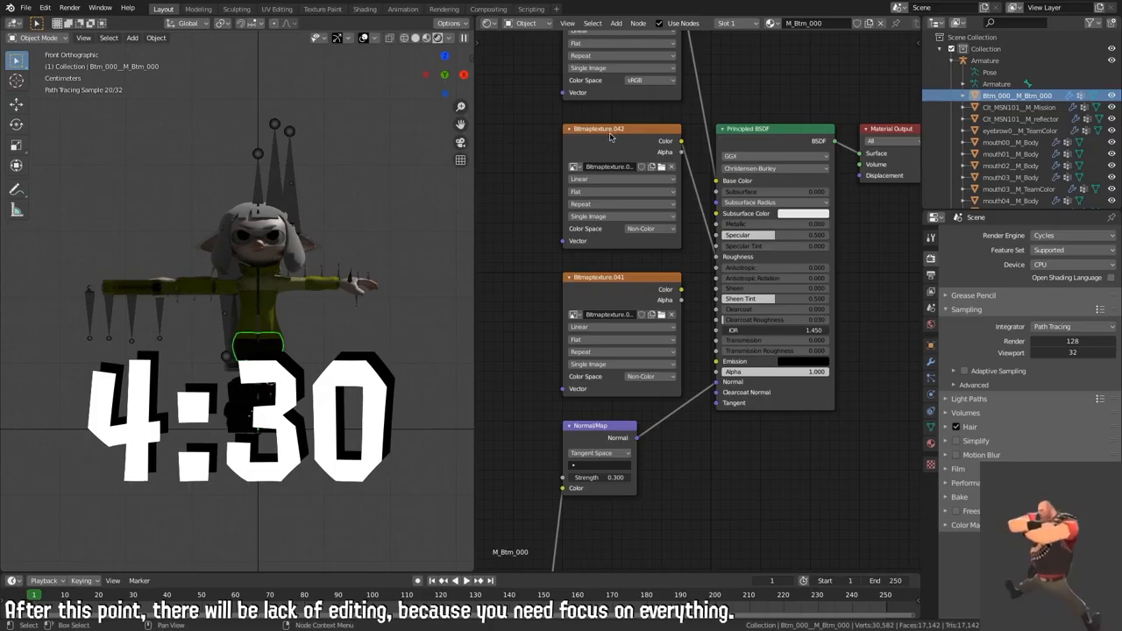
left_click_drag(610, 137, 601, 151)
left_click(541, 200)
Step: Delete all the image texture and normal map nodes from the M_Btm_000 material, keeping the Principled BSDF and Material Output
middle_click_drag(534, 187, 538, 271)
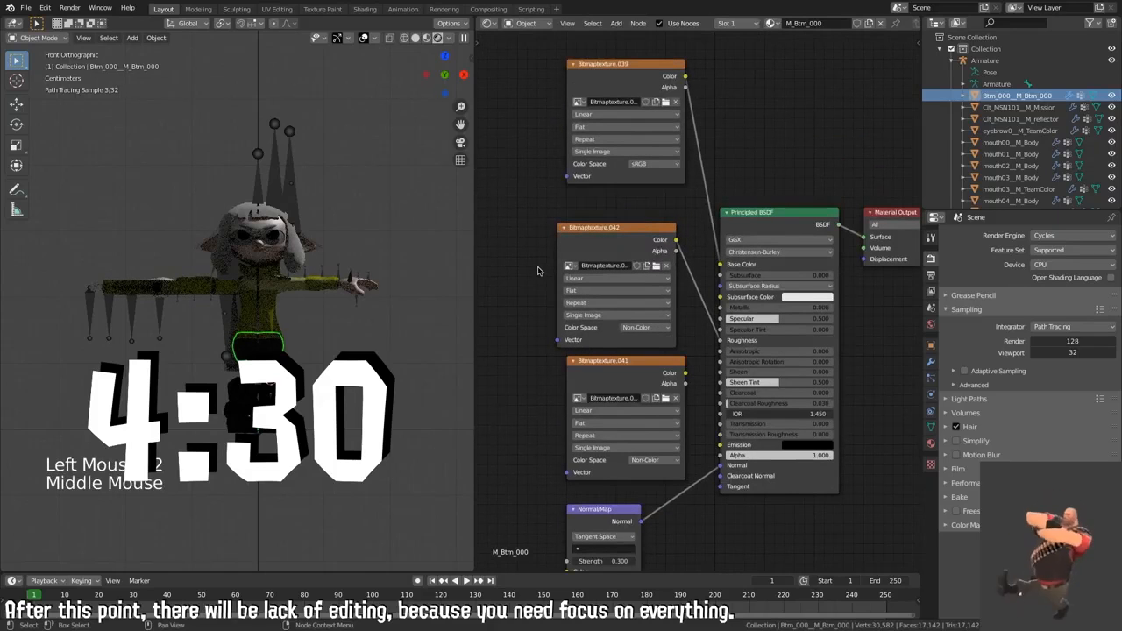
scroll(551, 239, "down", 2)
scroll(544, 283, "down", 4)
middle_click_drag(563, 205, 570, 283)
scroll(571, 283, "down", 3)
left_click(571, 269)
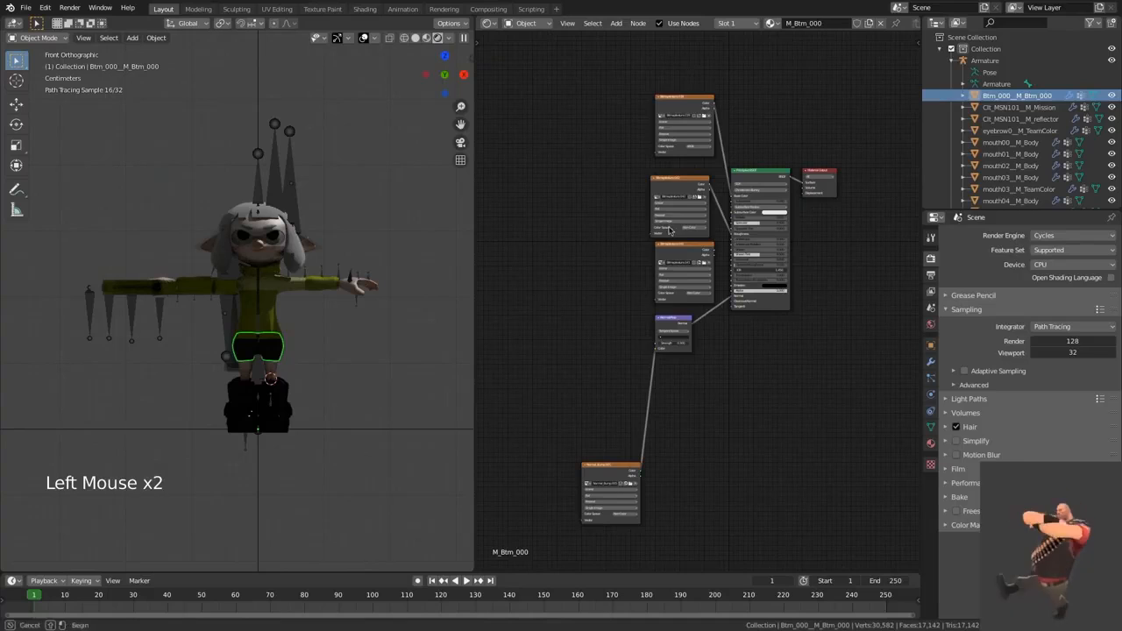
left_click_drag(687, 59, 603, 550)
key("x")
Step: Set the Roughness of the M_Btm_000 material's Principled BSDF to 0.5
scroll(664, 229, "up", 5)
middle_click_drag(668, 220, 580, 254)
scroll(619, 290, "up", 4)
scroll(590, 254, "up", 2)
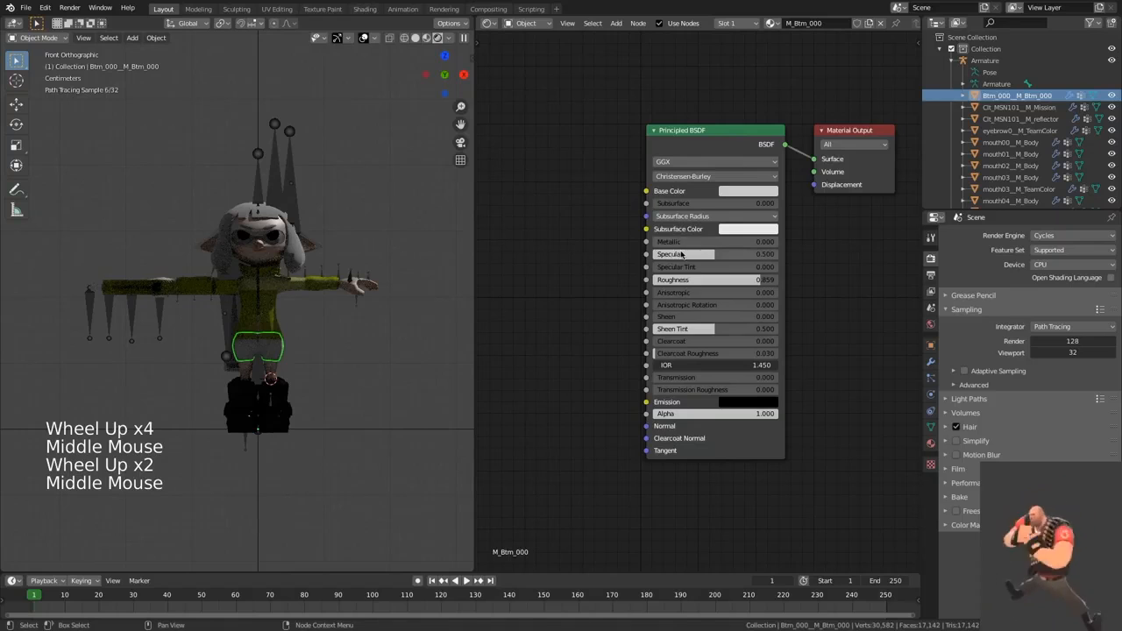
left_click(698, 279)
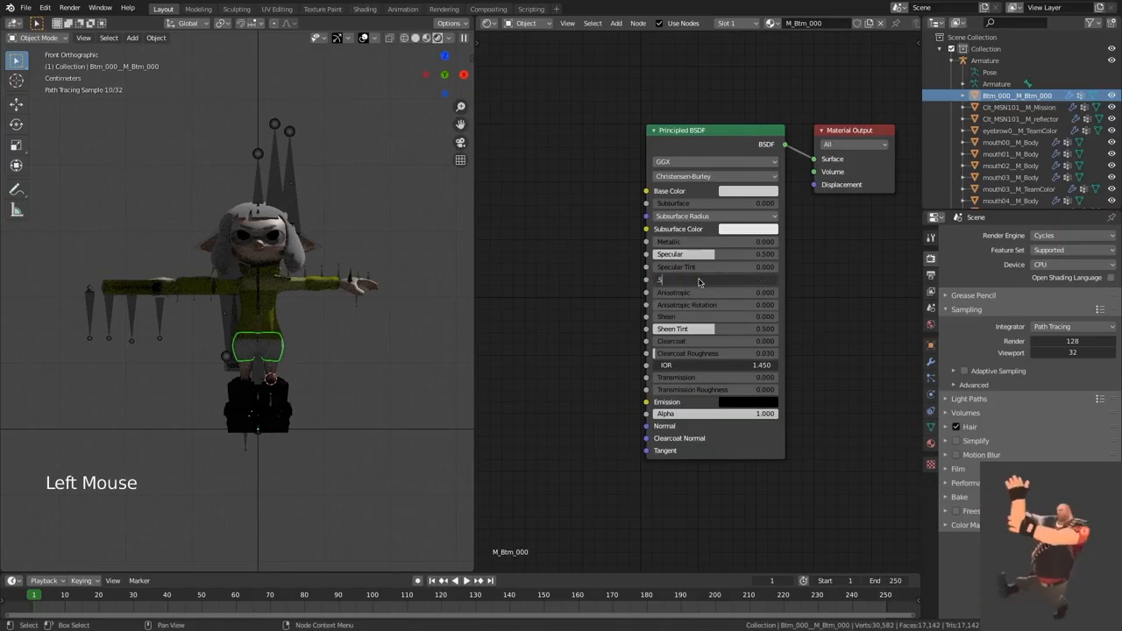
Step: Copy all the M_Btm_000 material's nodes and paste them in place of the Clt_MSN101__M_Mission mesh's material nodes
left_click(651, 244)
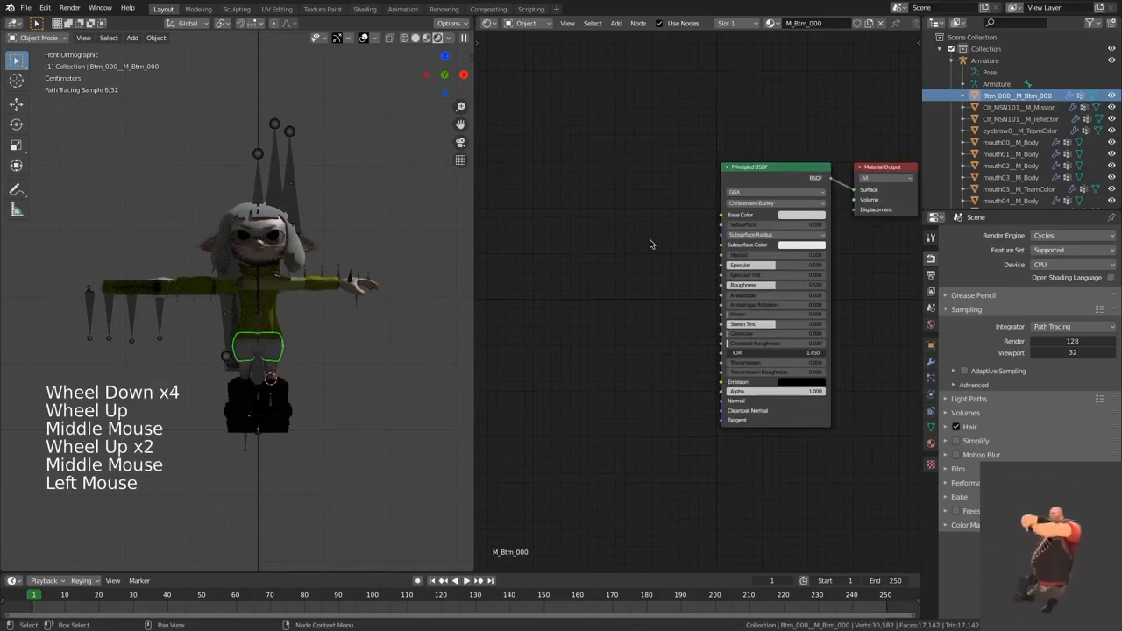
key("a")
key("super+c")
left_click(658, 244)
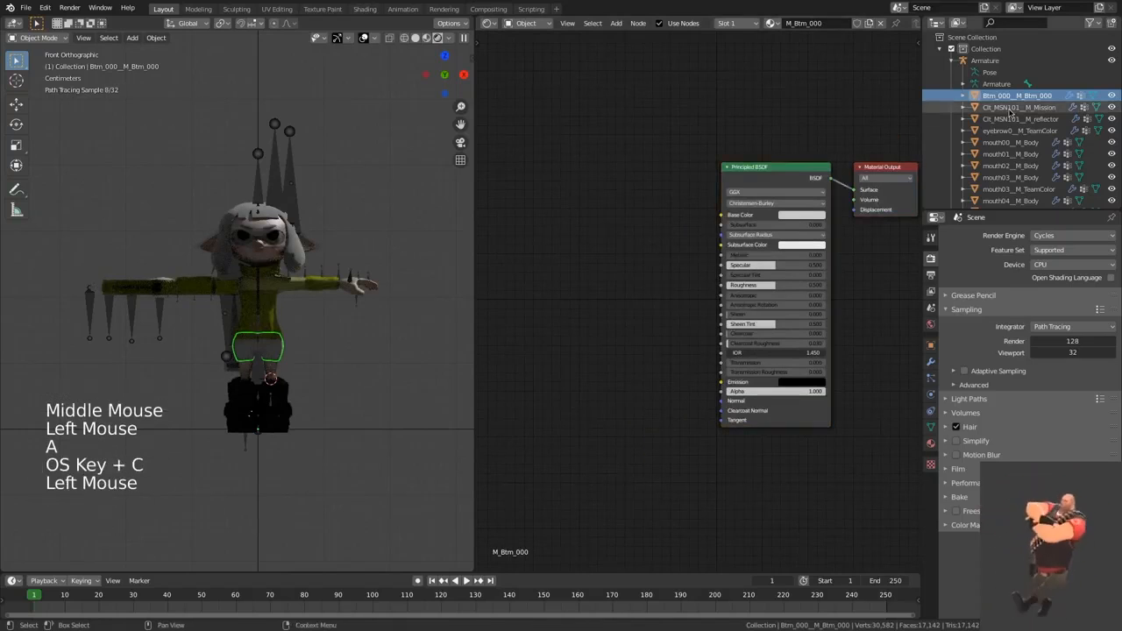
left_click(1009, 110)
left_click(784, 105)
key("a")
key("x")
key("super+v")
left_click(842, 106)
Step: Replace all material nodes of the Clt_MSN101__M_reflector mesh with the copied shader nodes
left_click(1006, 118)
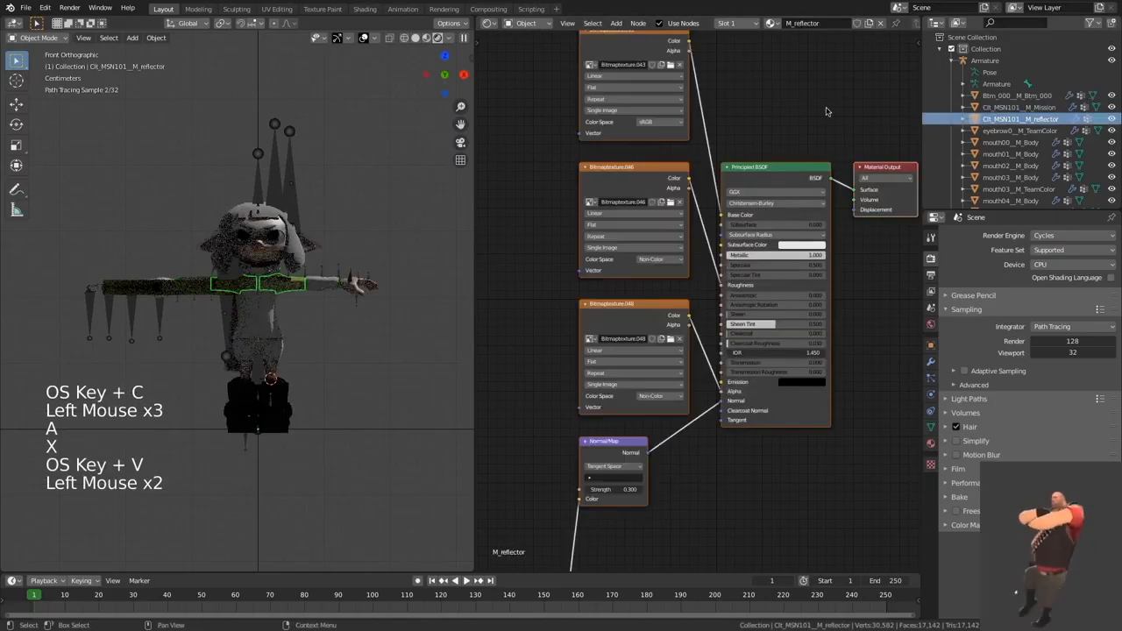
left_click(826, 111)
key("a")
key("x")
key("super+v")
Step: Replace all material nodes of the eyebrow0__M_TeamColor mesh with the copied shader nodes
left_click(1008, 130)
left_click(868, 113)
key("a")
key("x")
key("super+v")
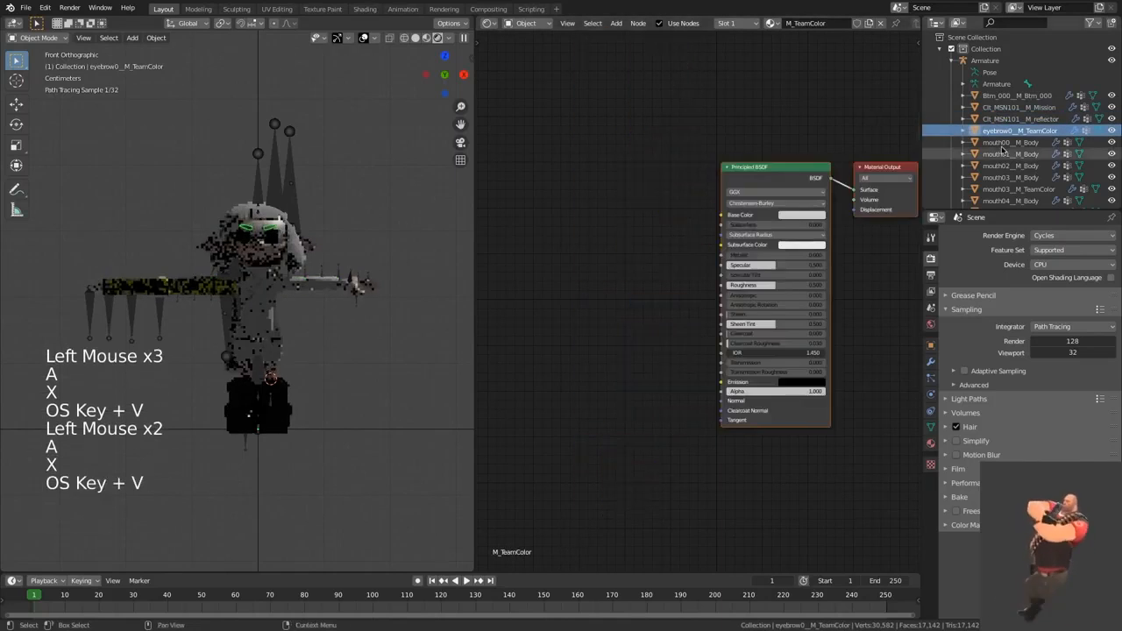
Step: Replace all material nodes of the mouth00__M_Body mesh with the copied shader nodes
left_click(1008, 142)
left_click(779, 117)
key("a")
key("x")
key("super+v")
Step: Replace all material nodes of the mouth01__M_Body mesh with the copied shader nodes
left_click(1009, 153)
left_click(833, 135)
key("a")
key("x")
key("super+v")
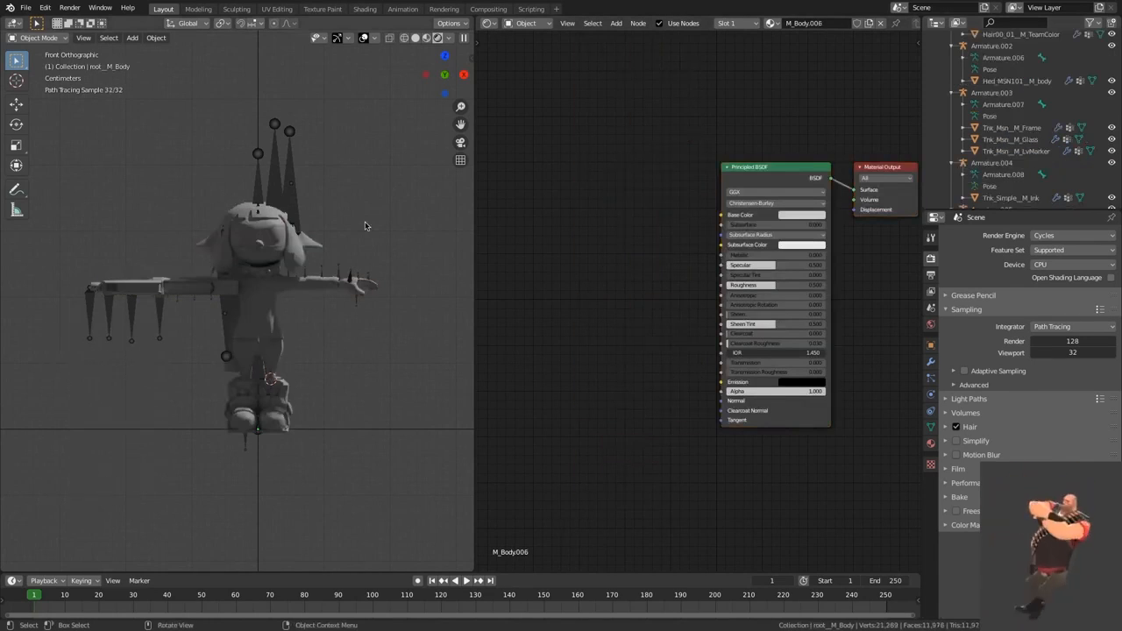
Step: Purge all unused data-blocks from the file, repeating the clean-up until no orphaned data is left
left_click(26, 8)
mouse_move(70, 206)
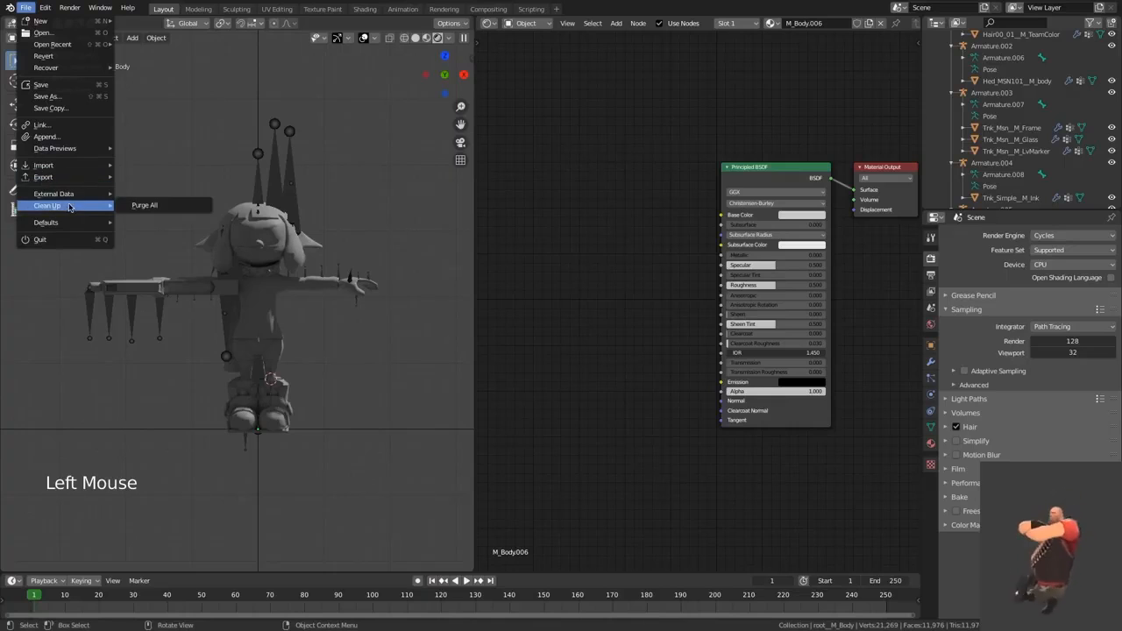
left_click(150, 206)
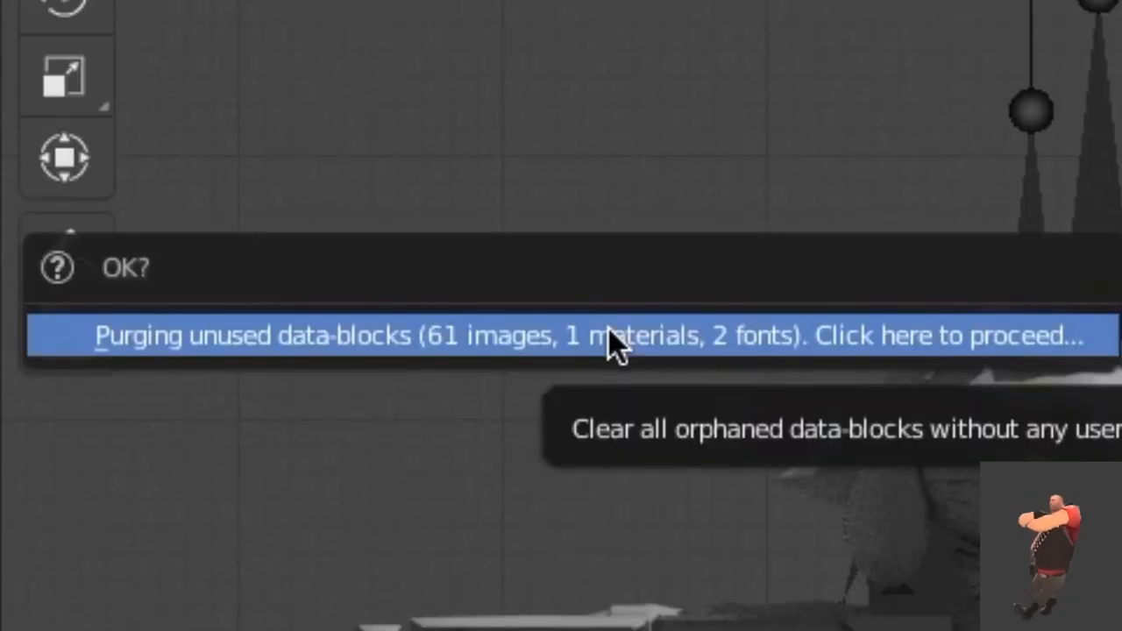
left_click(608, 333)
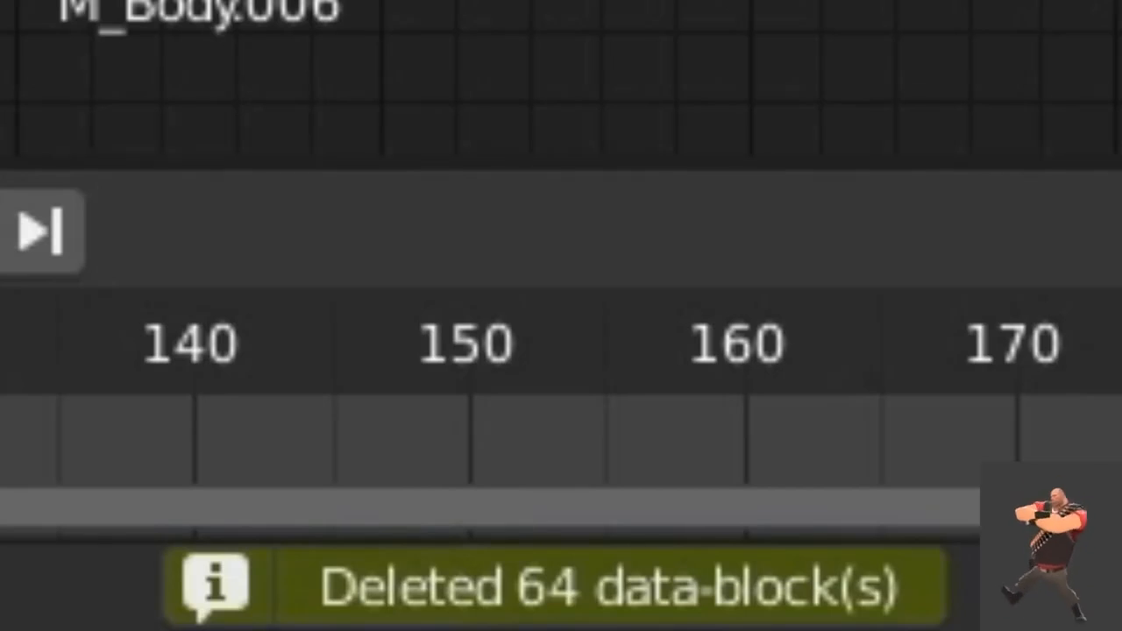
left_click(27, 7)
mouse_move(61, 206)
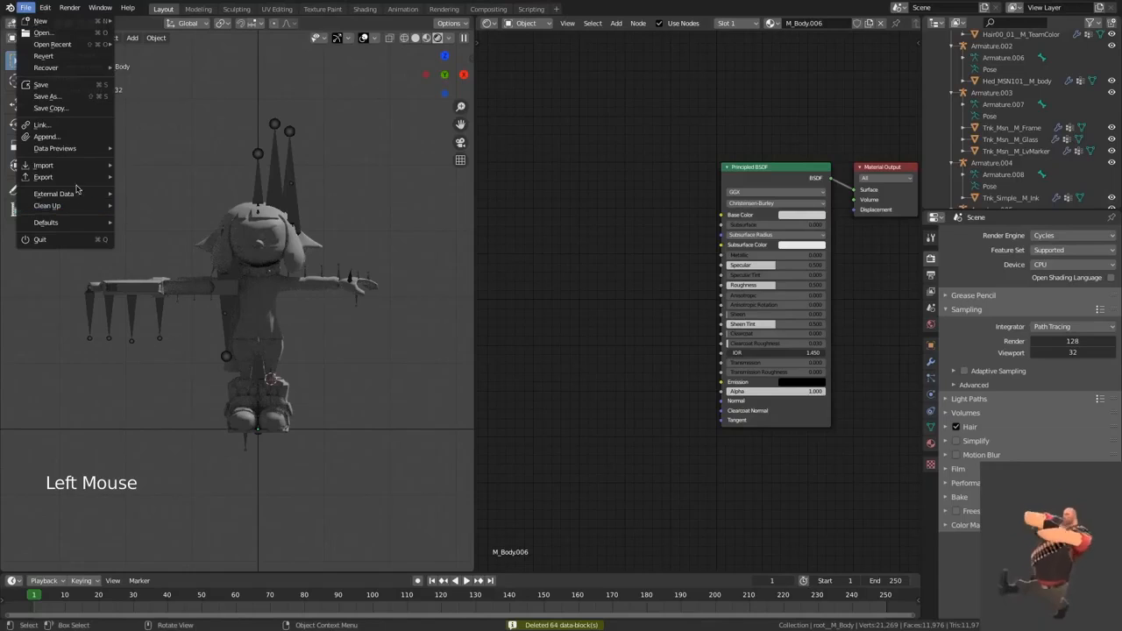
left_click(143, 206)
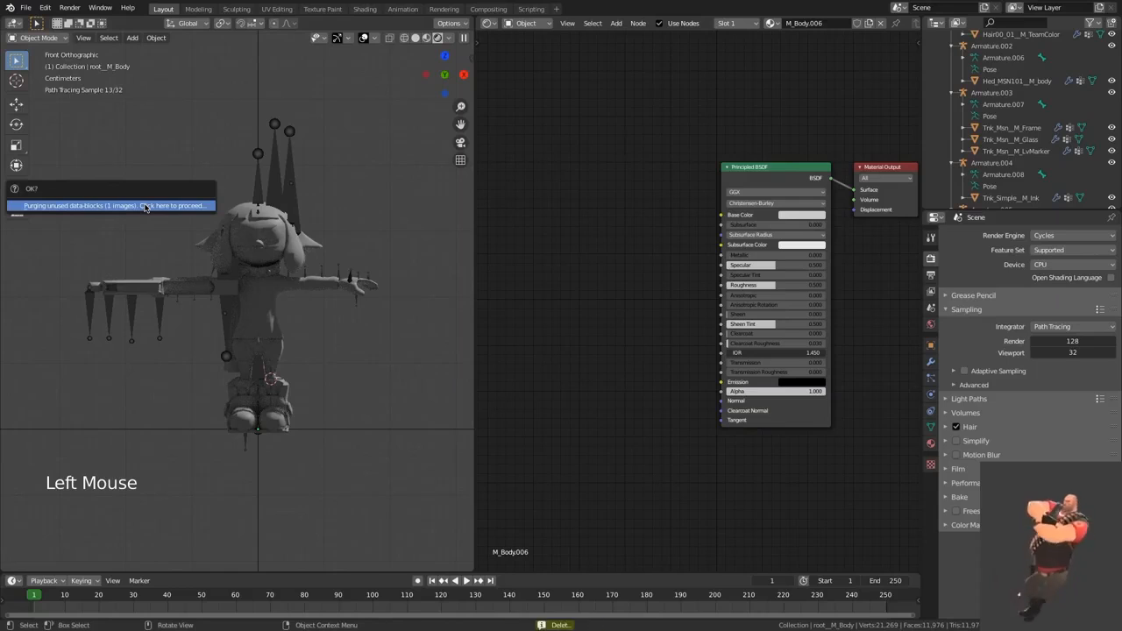
left_click(144, 206)
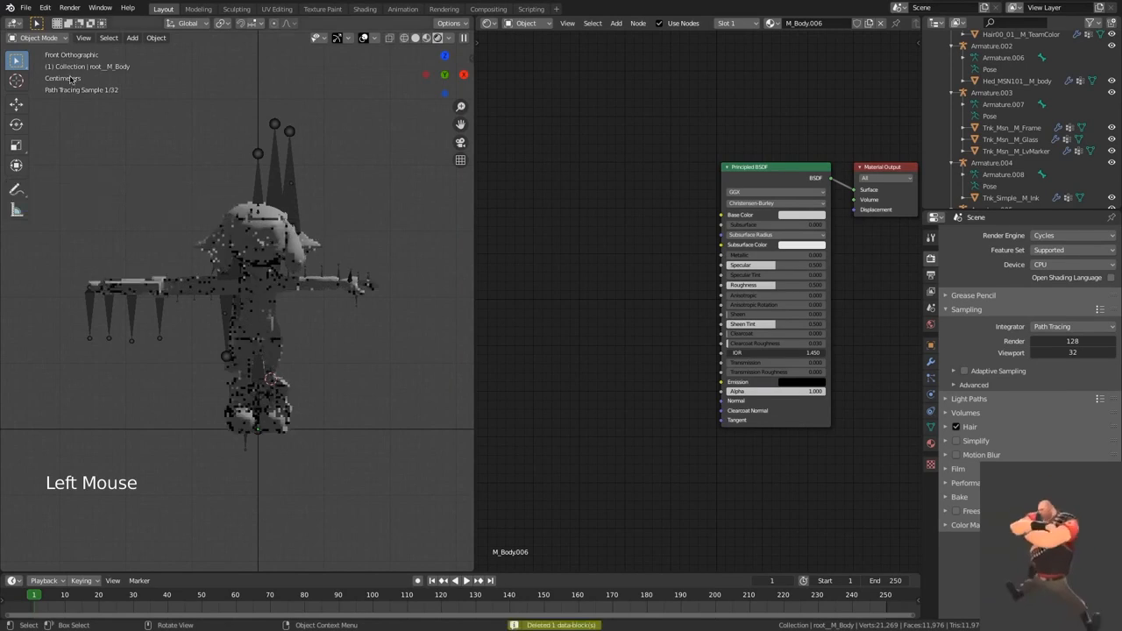
left_click(26, 7)
mouse_move(70, 206)
left_click(145, 206)
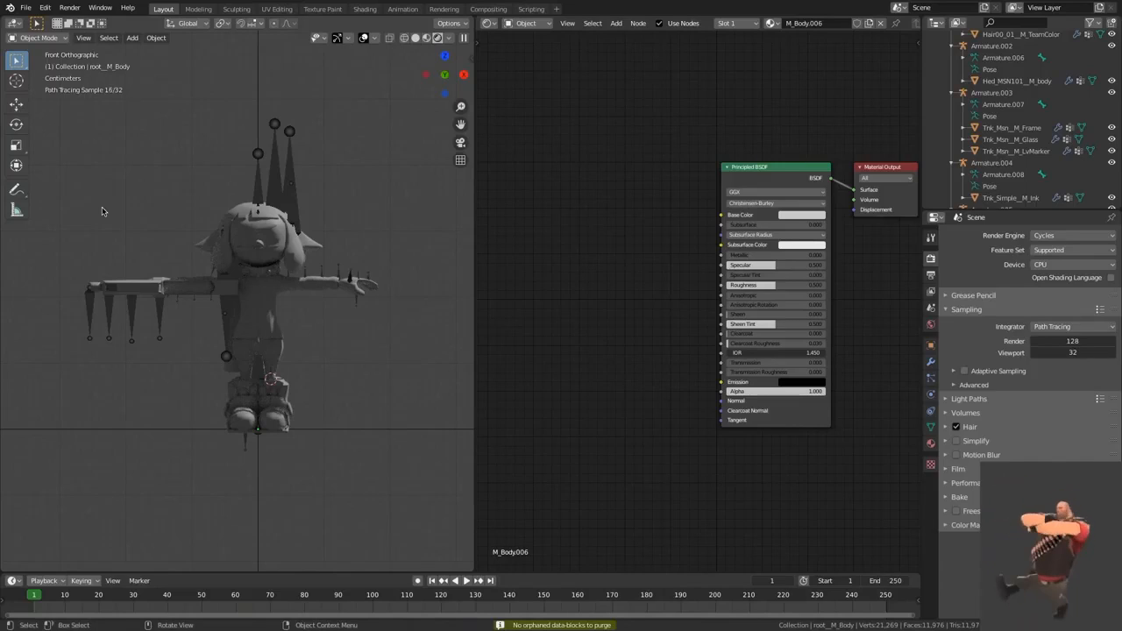
Step: Reopen the recent file RemasteredTutorialTHUMBNAILBACKUPAGAIN.blend, saving the current changes first
left_click(26, 7)
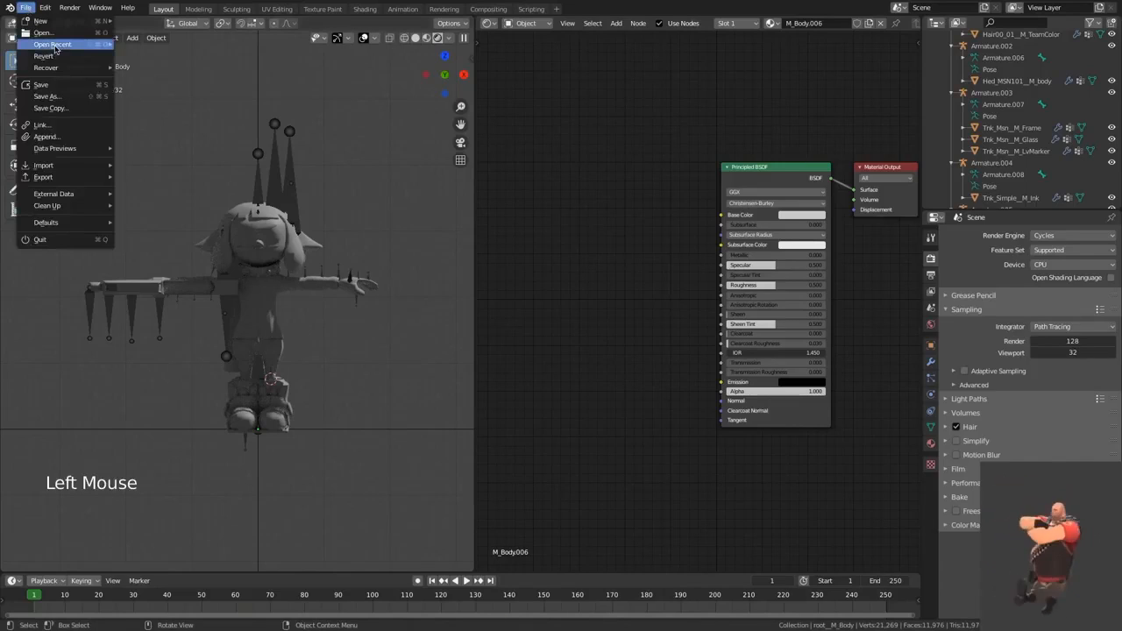
mouse_move(53, 45)
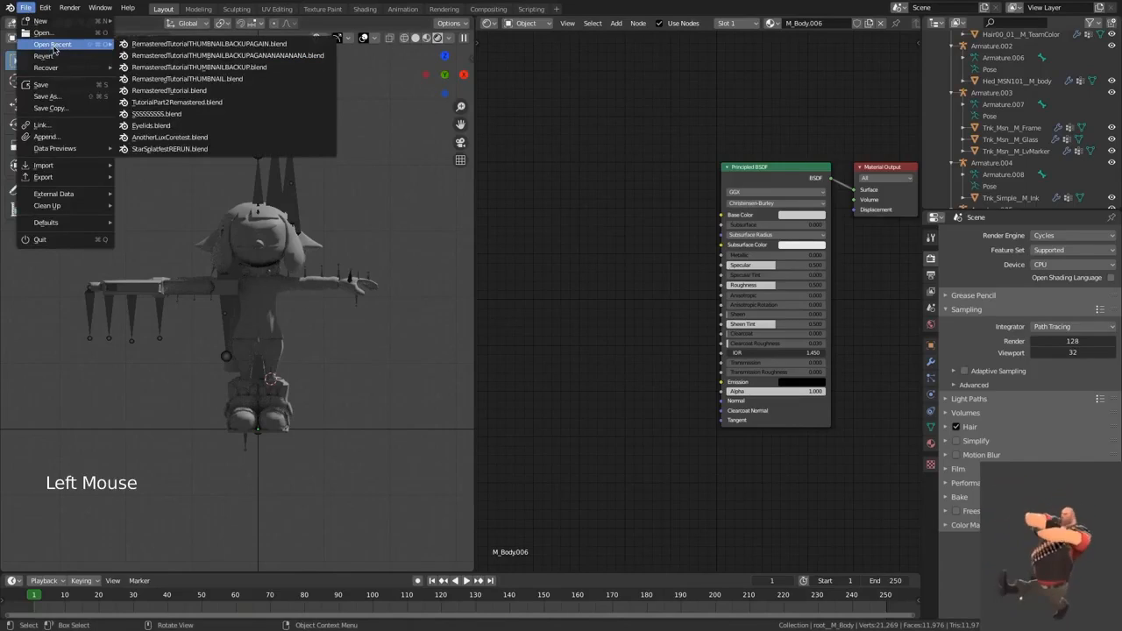
left_click(187, 44)
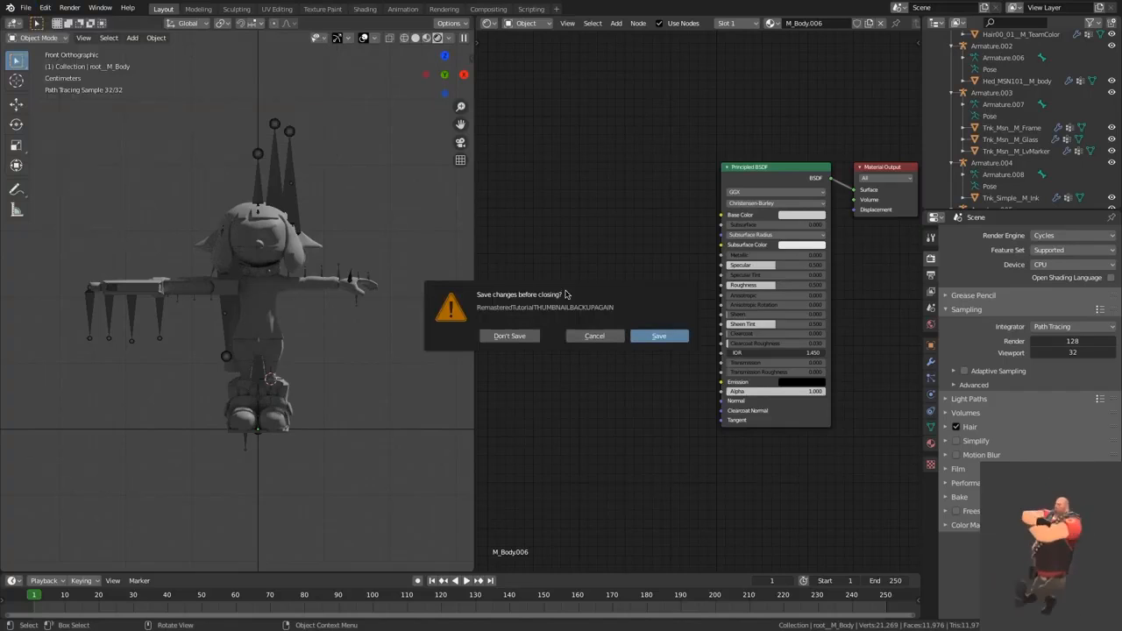
left_click(659, 336)
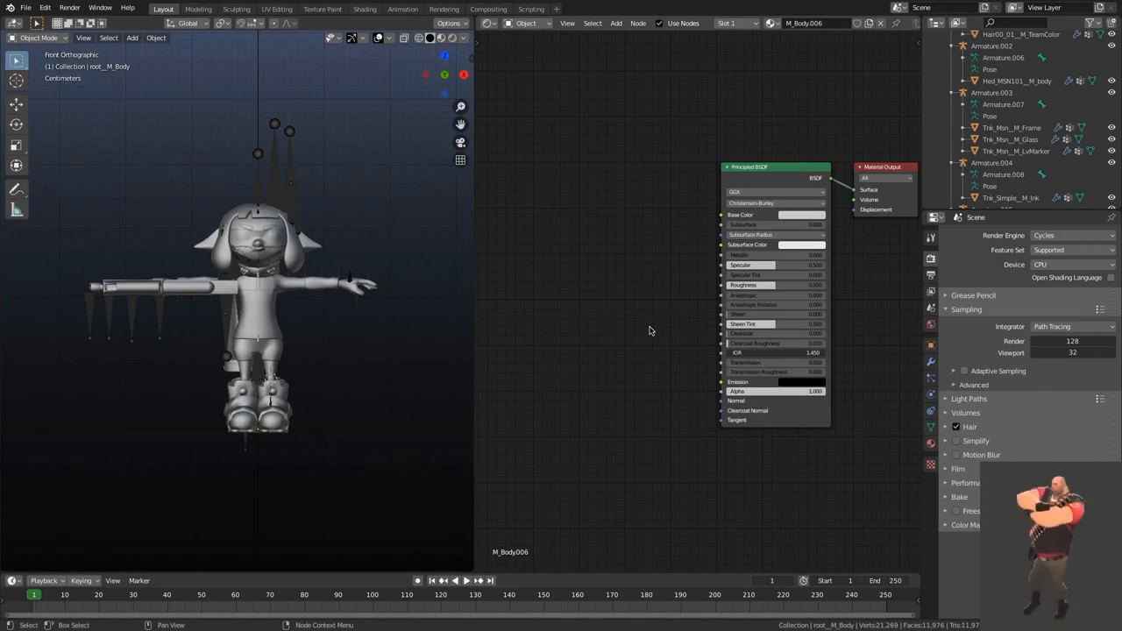
Step: Switch the 3D viewport to rendered shading and select the Player00__M_Body mesh
left_click(452, 38)
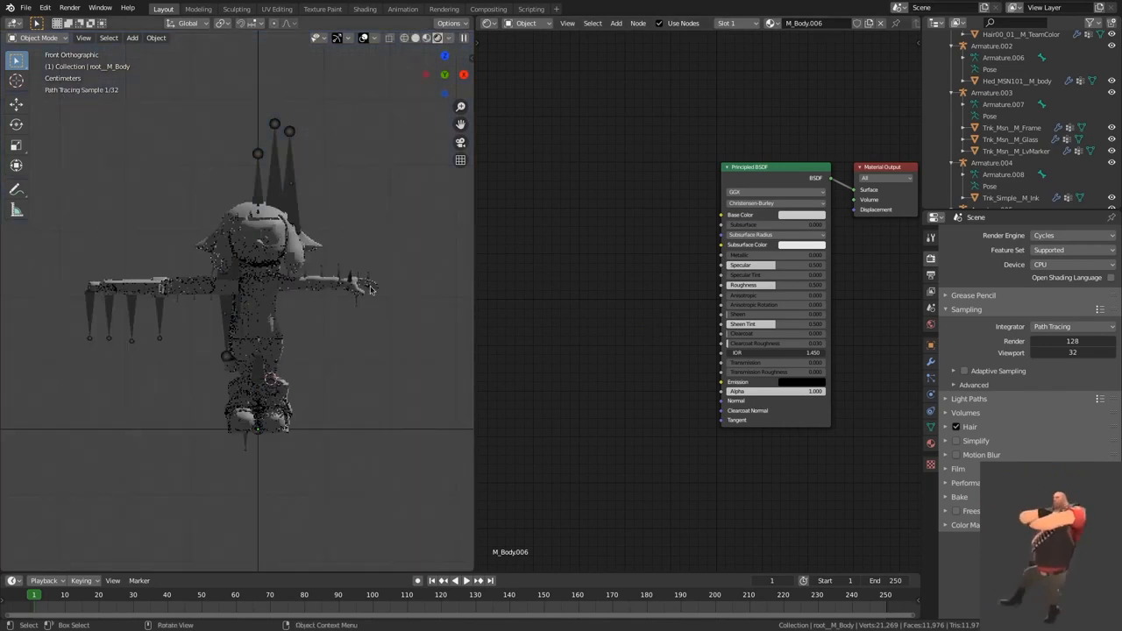
scroll(396, 279, "up", 2)
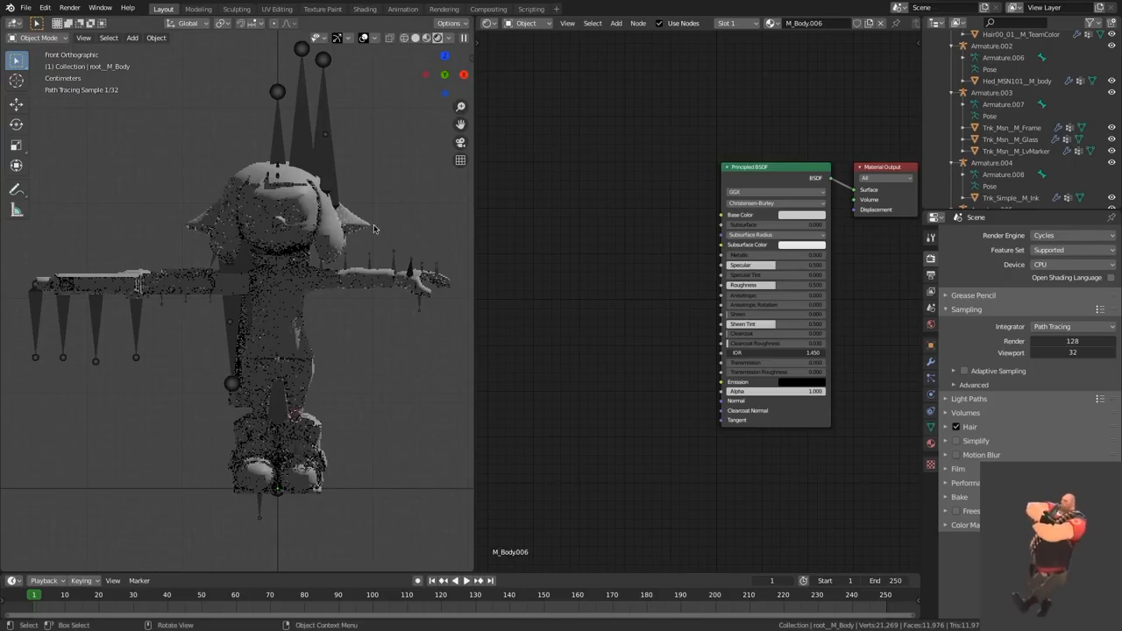
left_click(277, 194)
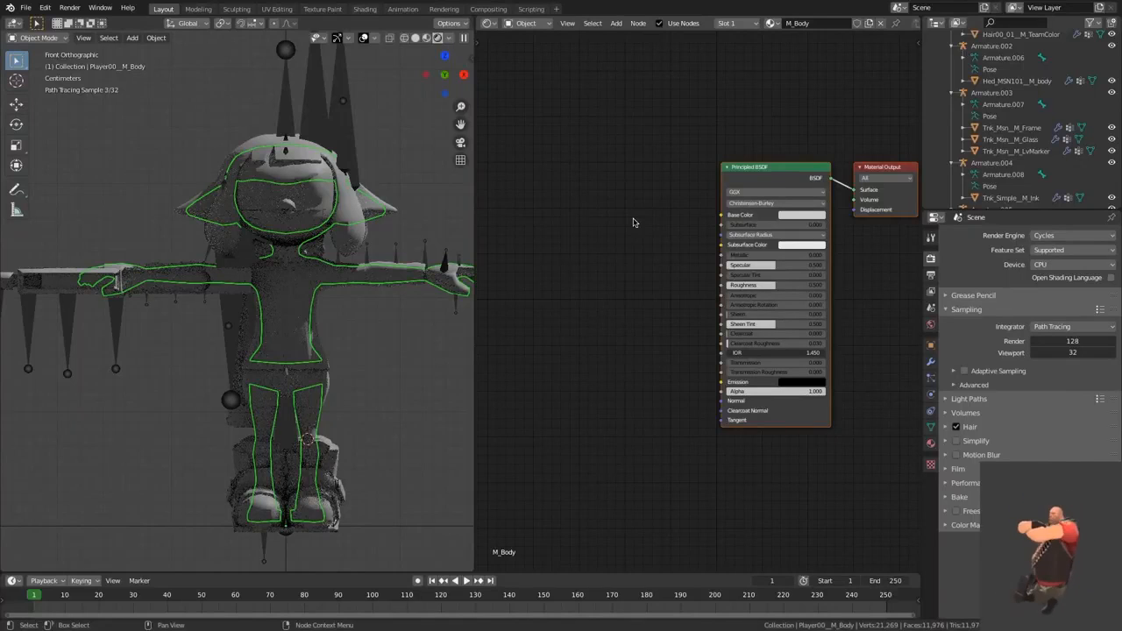
Step: Add an Image Texture node to the M_Body material, beside the Principled BSDF on its input side
middle_click_drag(626, 237, 714, 238)
key("shift+a")
type("IMA")
left_click(688, 223)
left_click(687, 223)
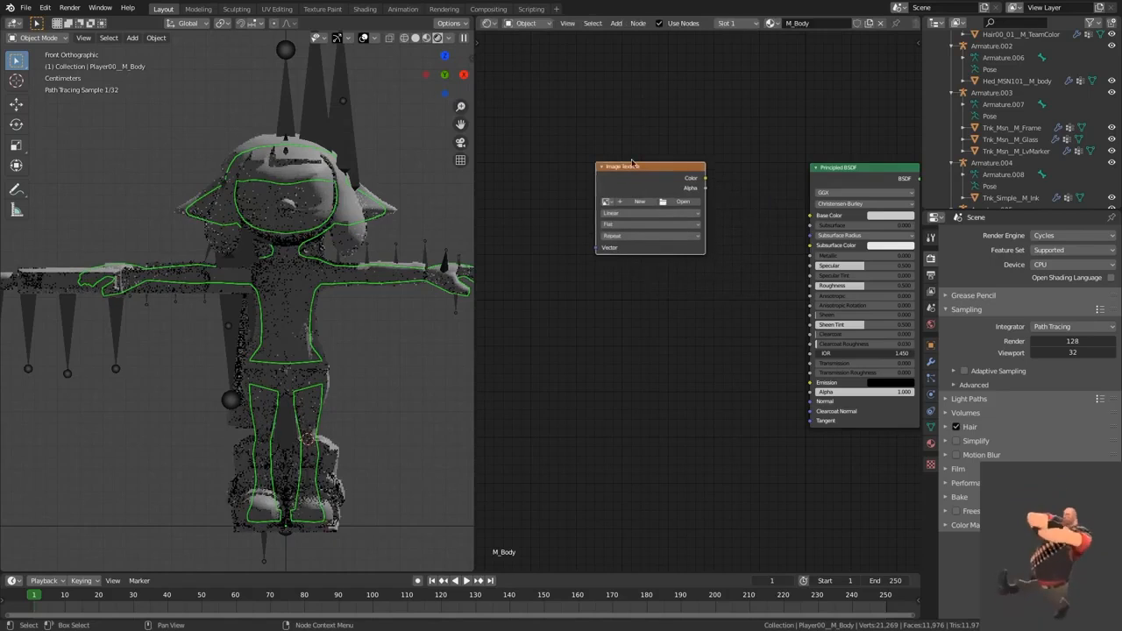
key("shift+a")
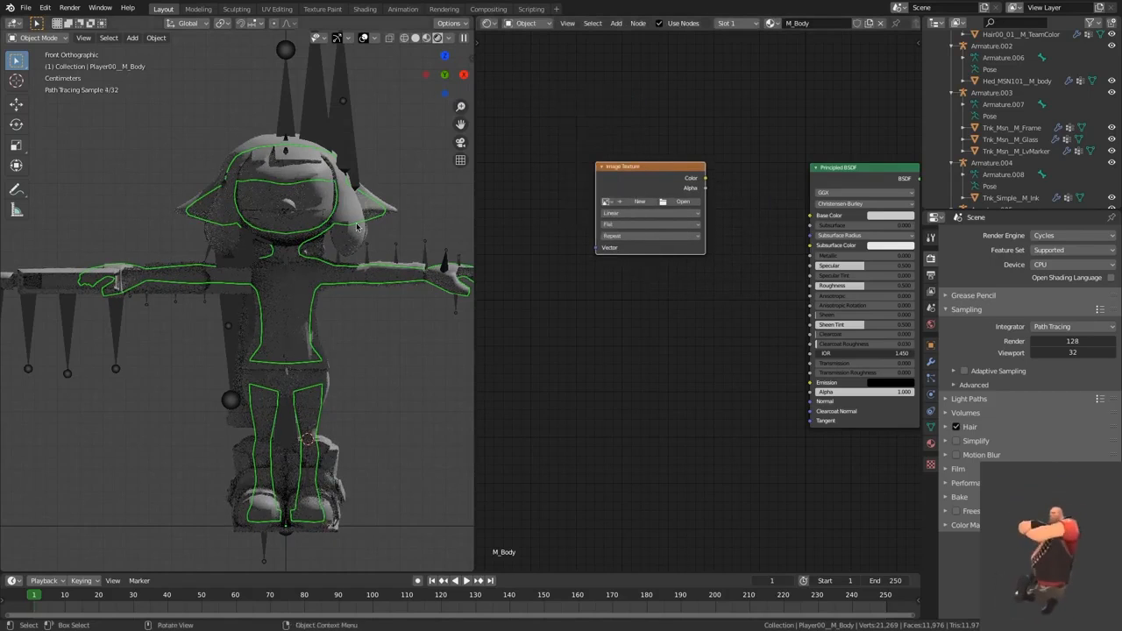
key("n")
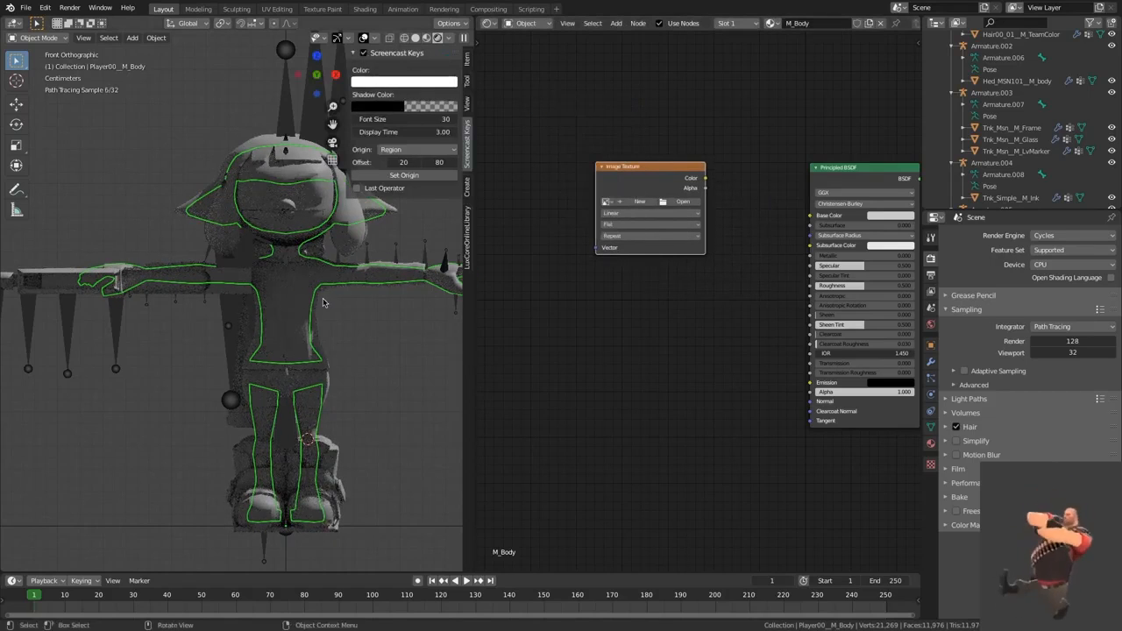
key("n")
key("shift+a")
left_click(594, 127)
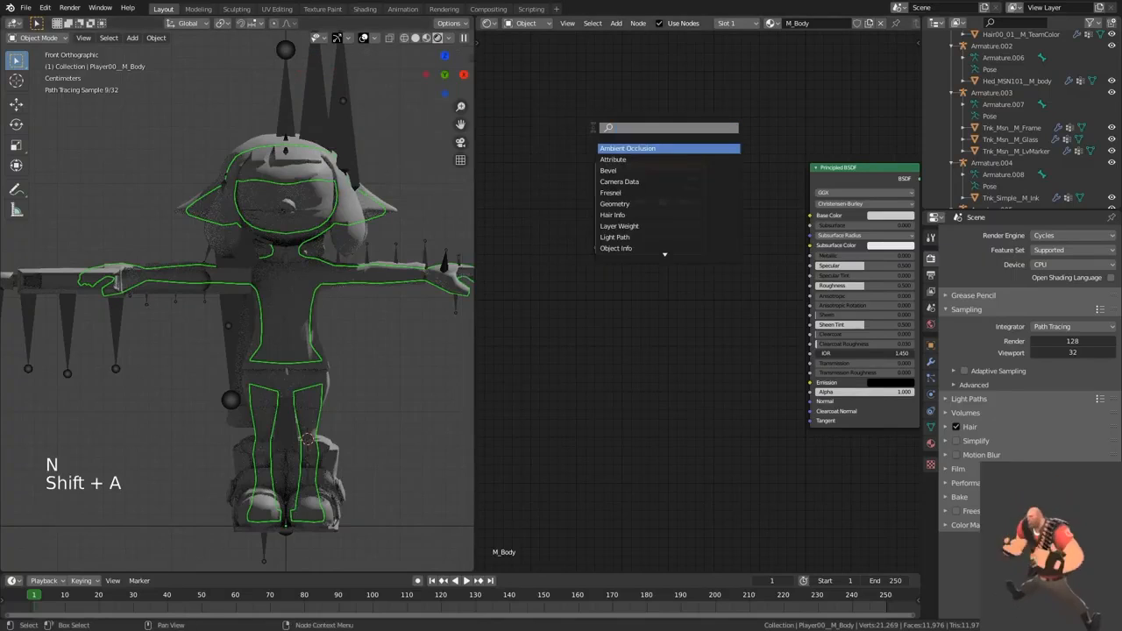
type("ram")
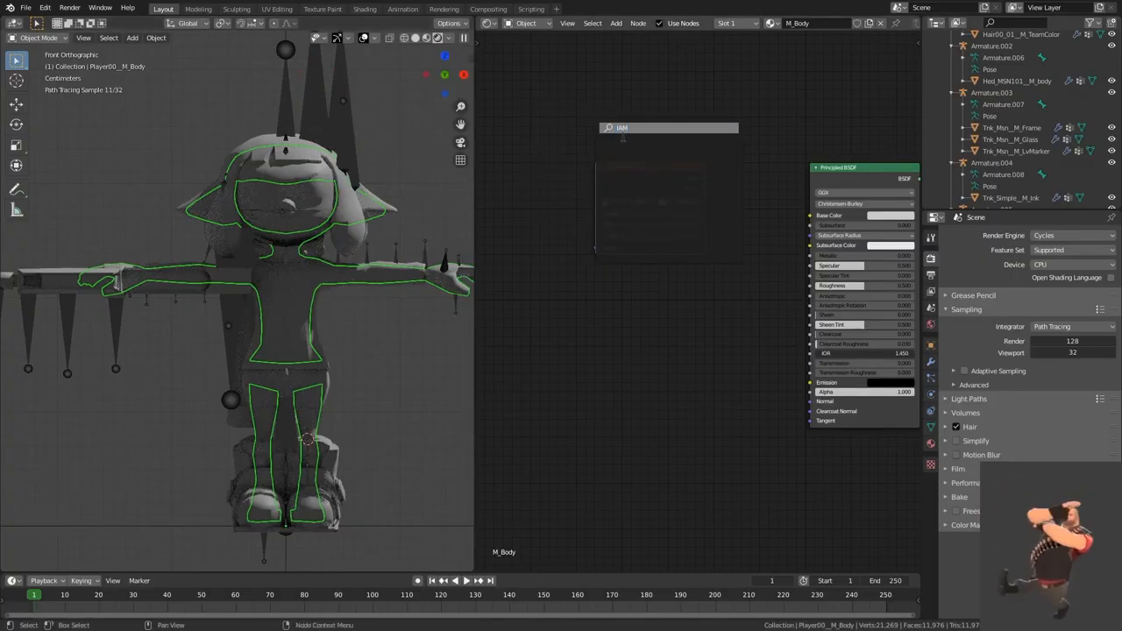
key("BackSpace")
key("BackSpace")
type("a")
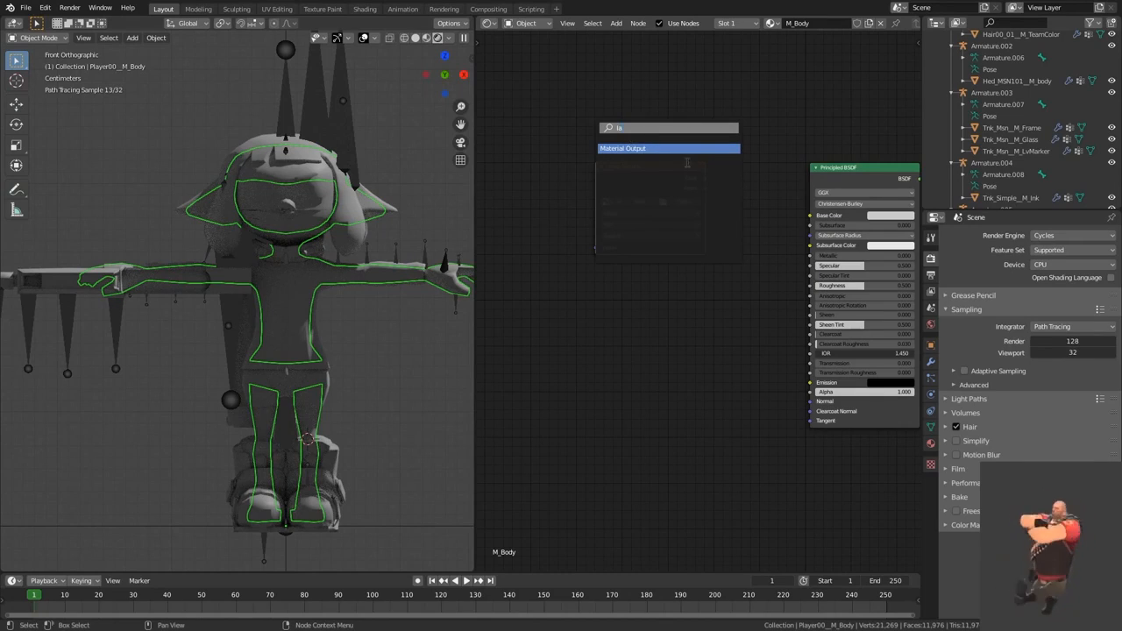
key("BackSpace")
type("ma")
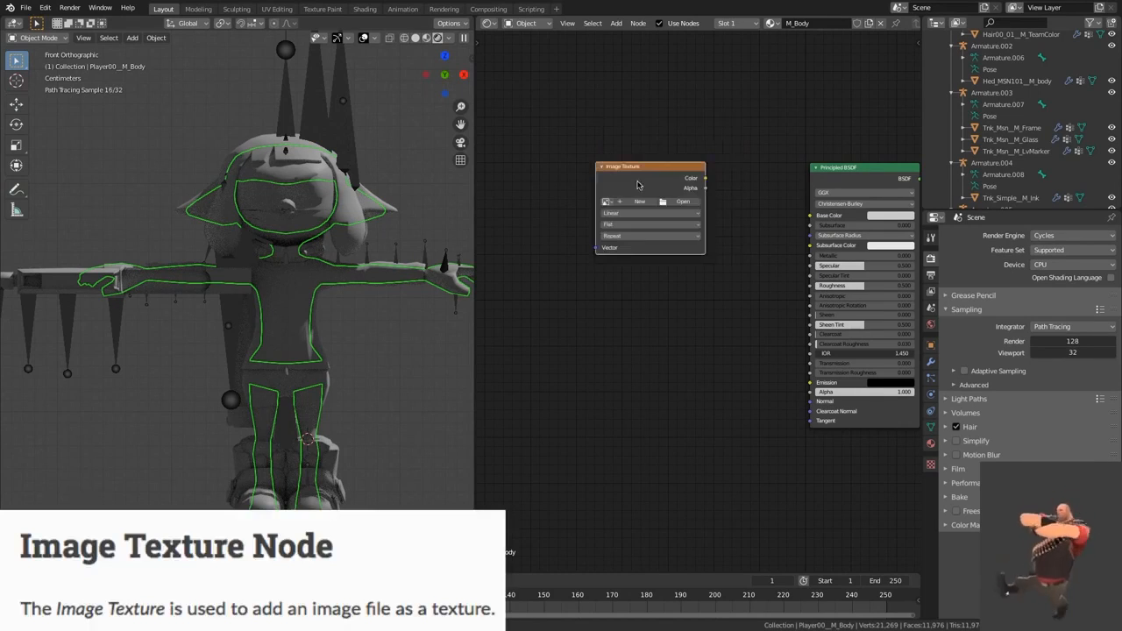
Step: Load m_body_alb.png into the Image Texture node from the Inkling/Female/images folder inside Splatoon Files.nosync
left_click(615, 181)
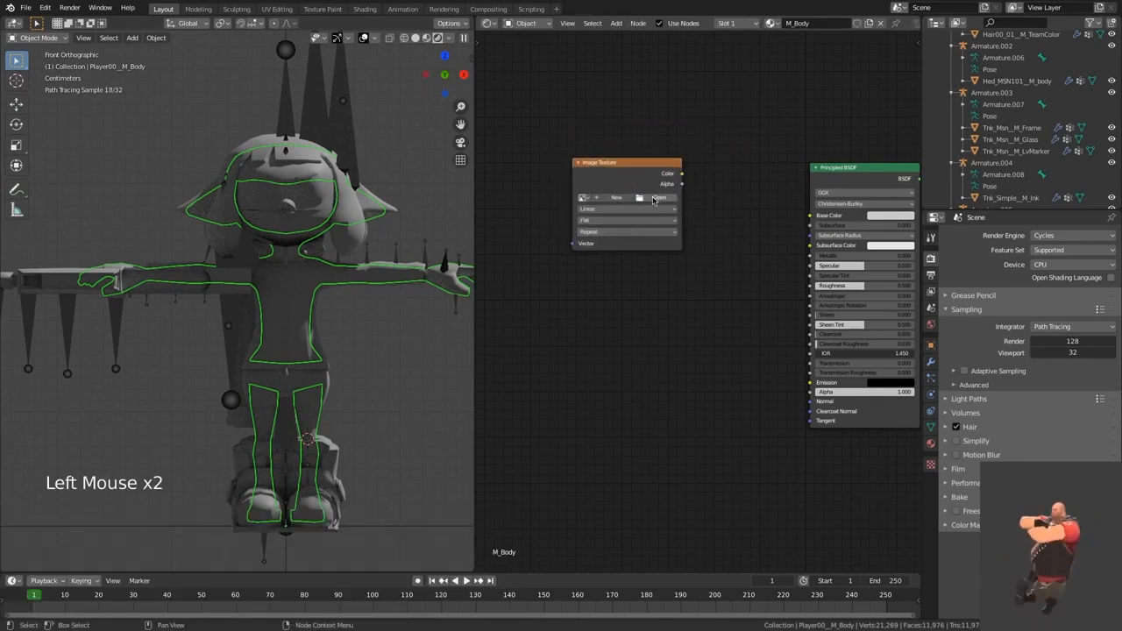
left_click(657, 198)
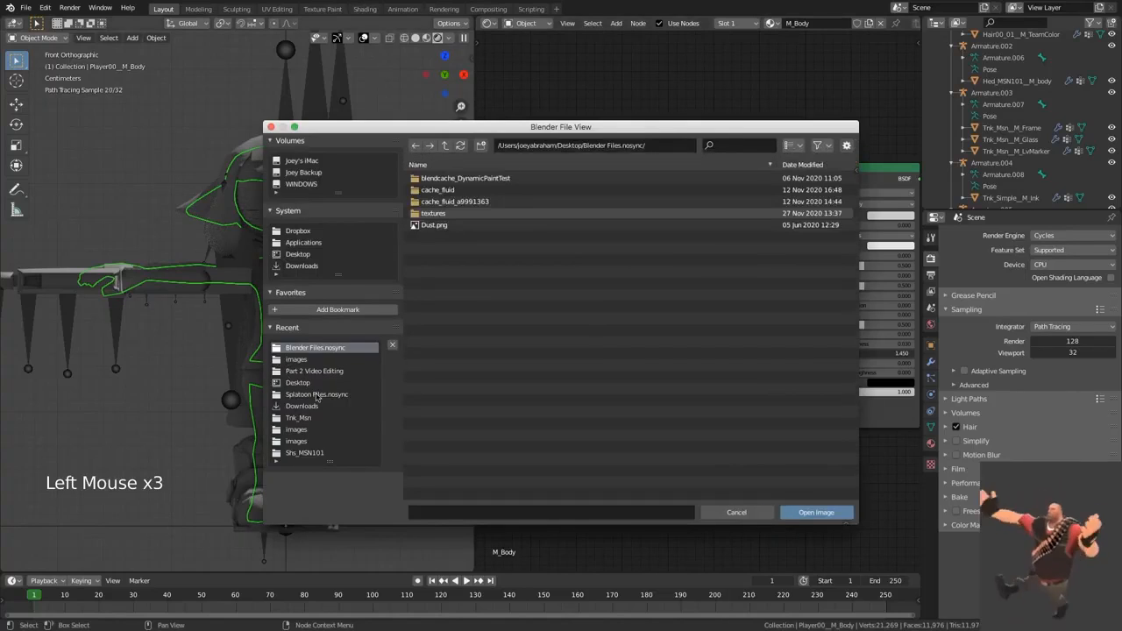
left_click(316, 394)
type("INk")
key("Return")
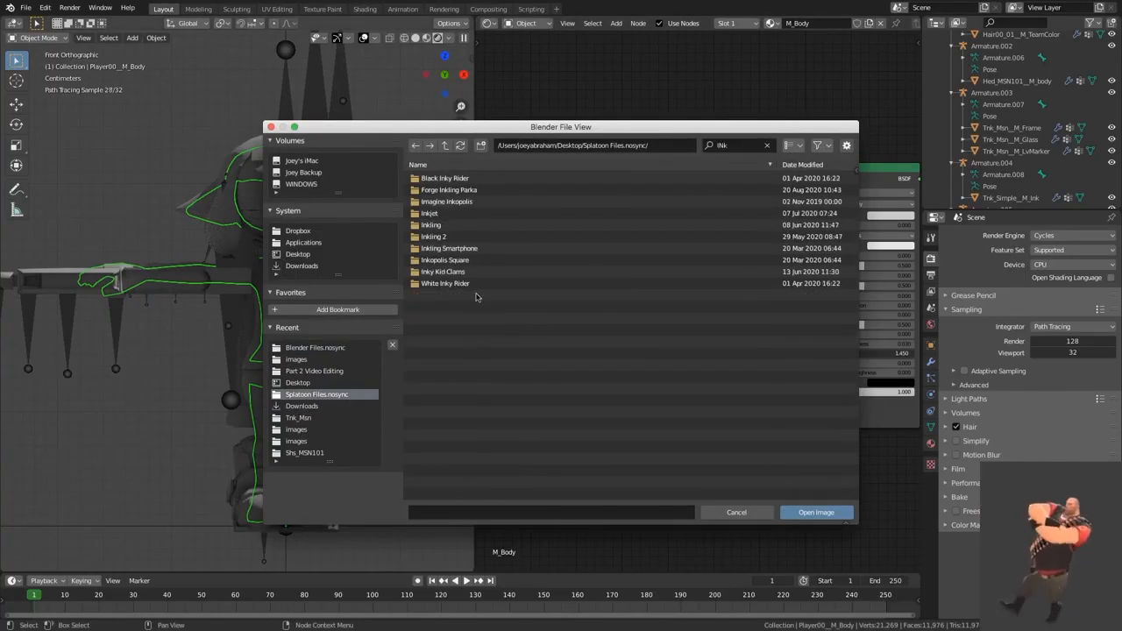
double_click(451, 230)
double_click(470, 203)
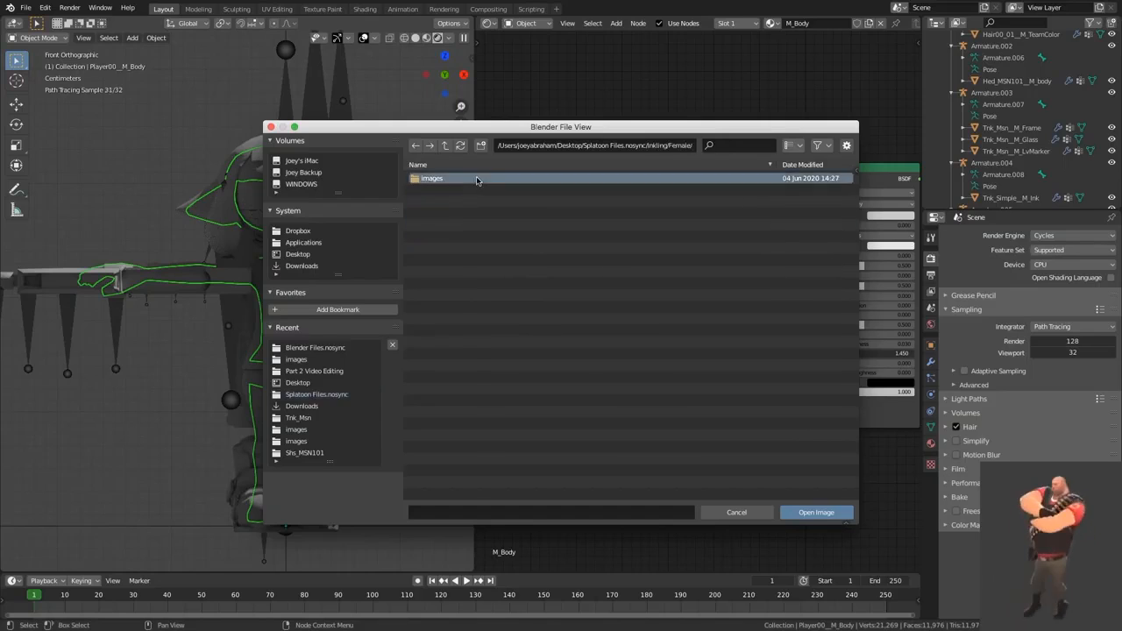
double_click(477, 180)
scroll(513, 328, "down", 5)
scroll(488, 351, "up", 5)
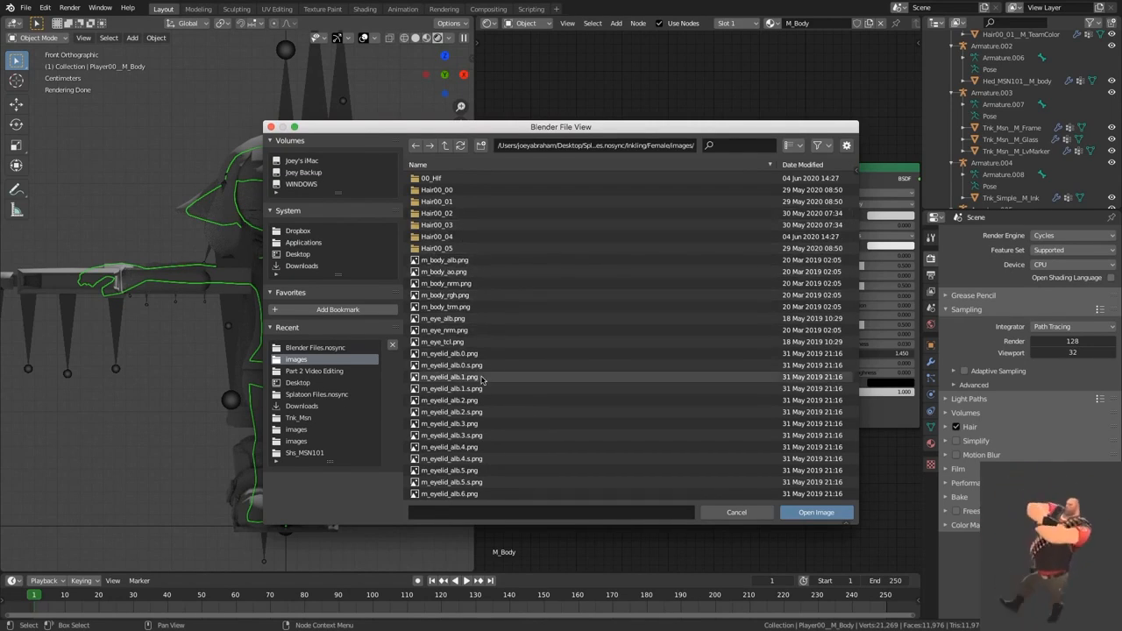
double_click(486, 260)
Step: Connect the Color output of the m_body_alb.png node to the Principled BSDF's Base Color, keeping the same image loaded
middle_click_drag(696, 268, 651, 269)
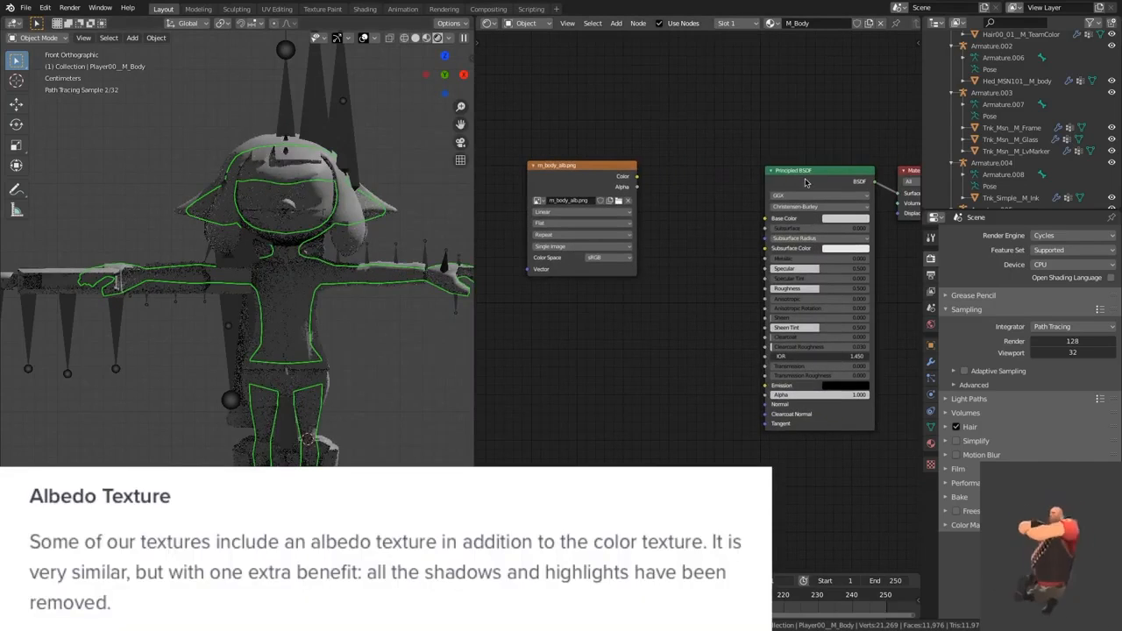
left_click(638, 179, "ctrl+shift")
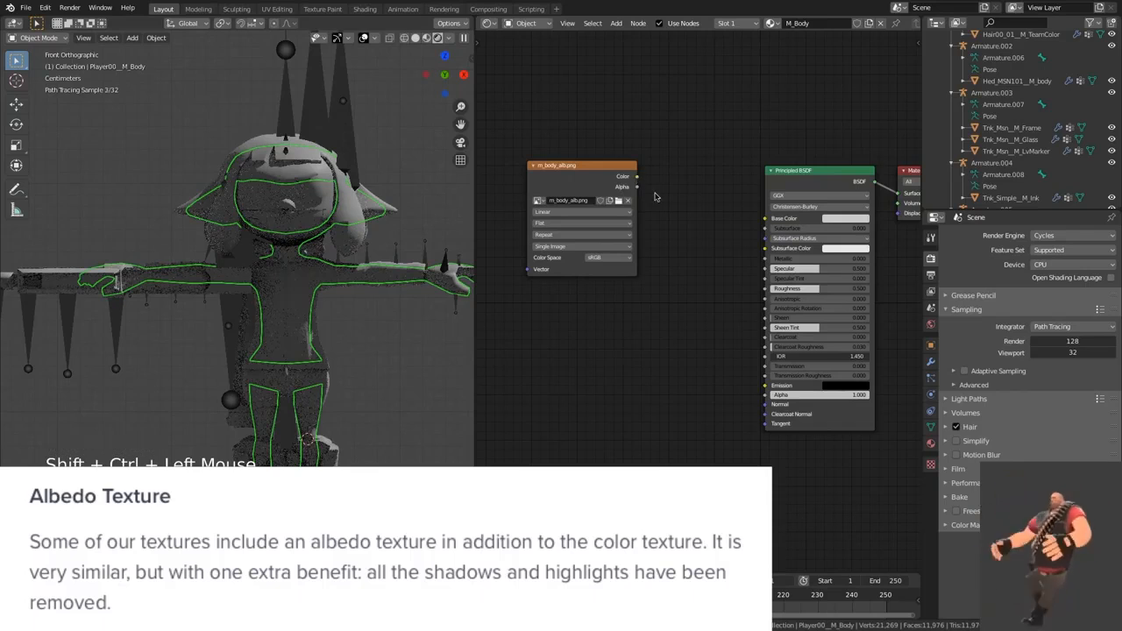
left_click_drag(717, 210, 765, 218)
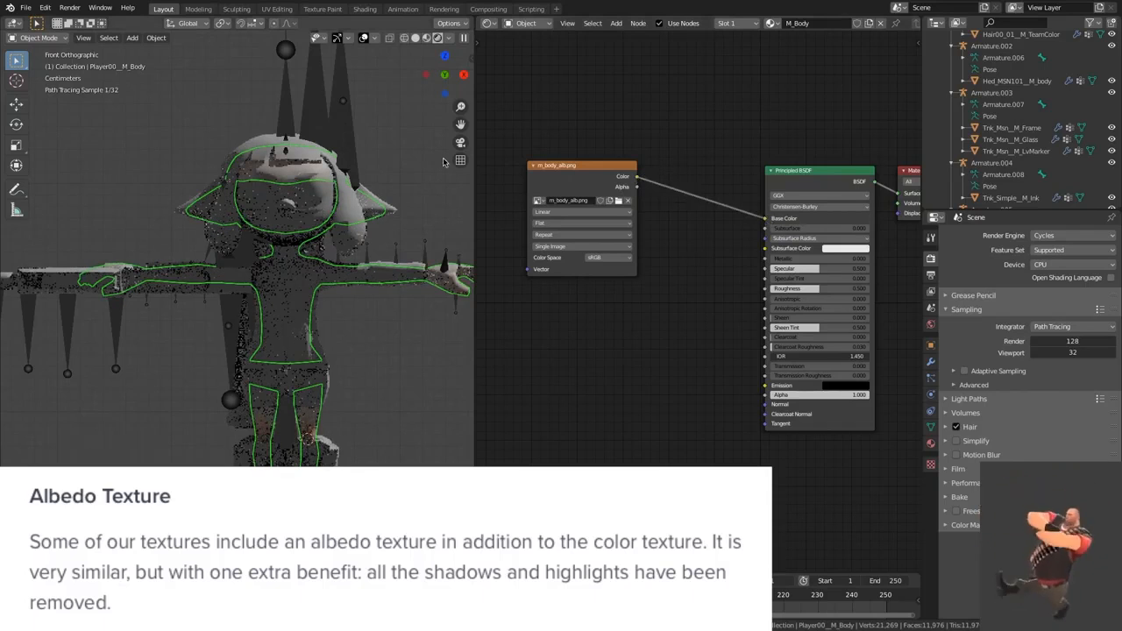
middle_click_drag(398, 202, 386, 198, "shift")
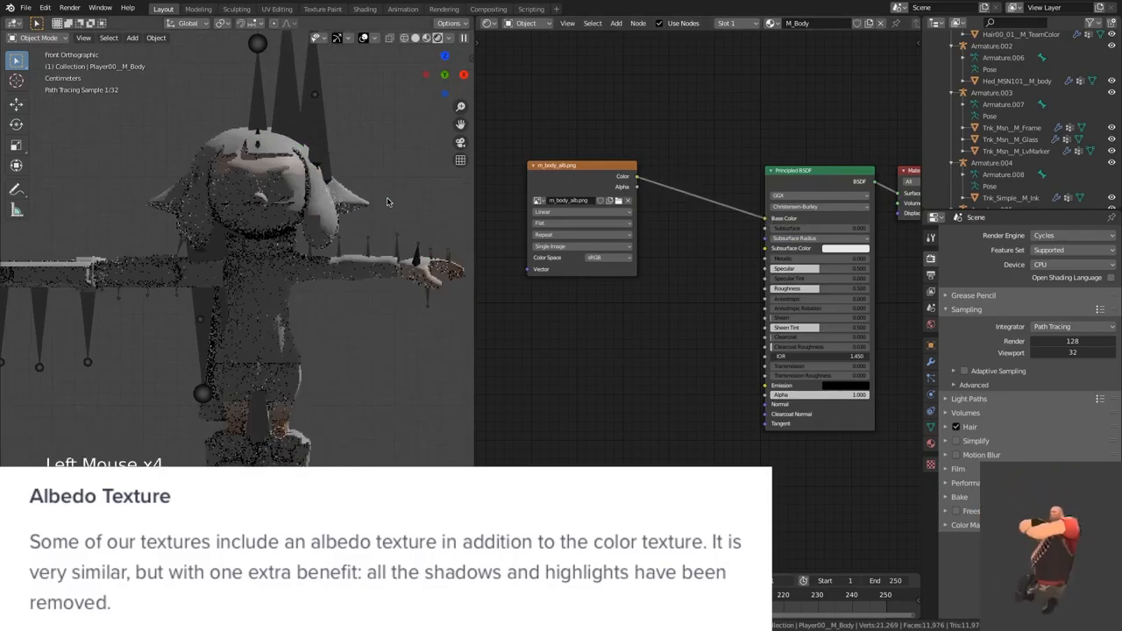
left_click(617, 203)
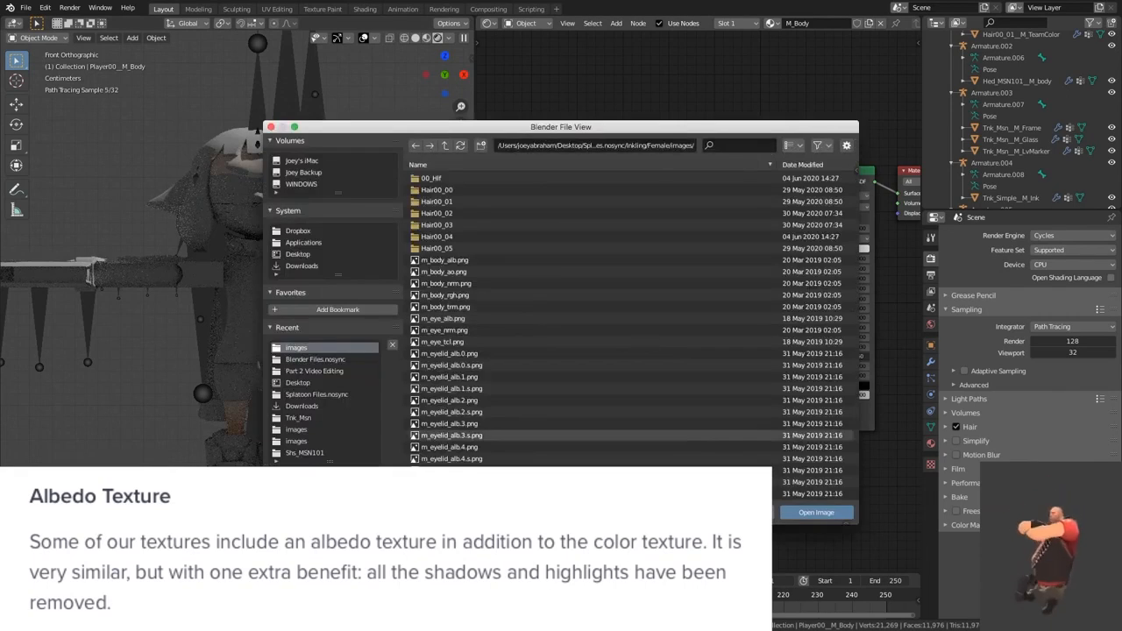
left_click(815, 513)
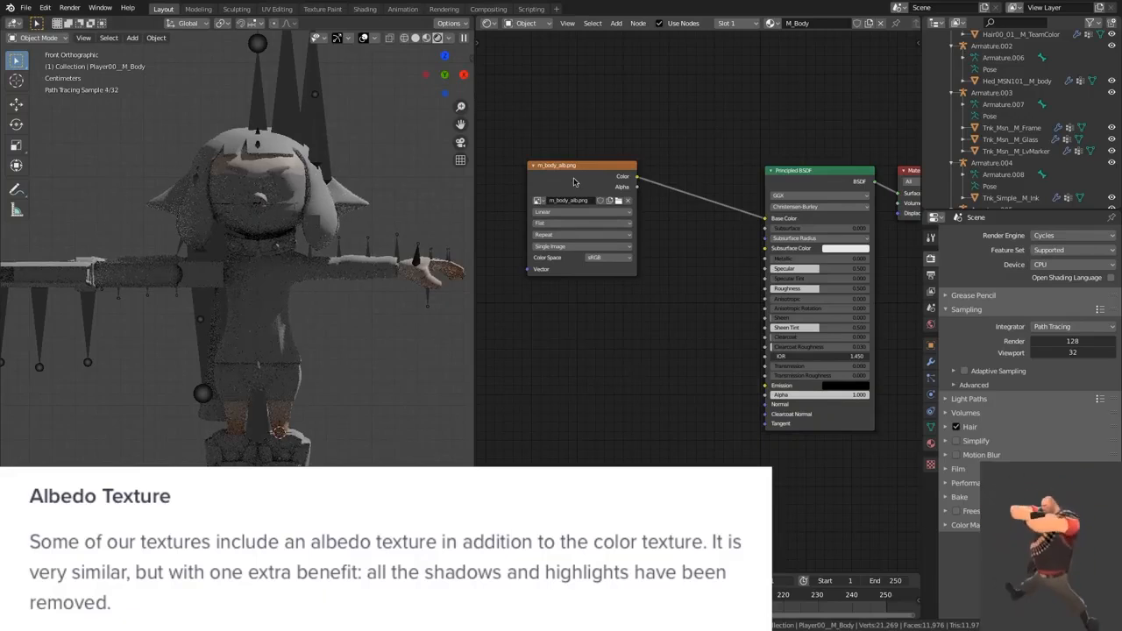
Step: Duplicate the albedo texture node, place the copy below it, and load m_body_rgh.png into the copy
left_click_drag(574, 181, 594, 168)
key("shift+d")
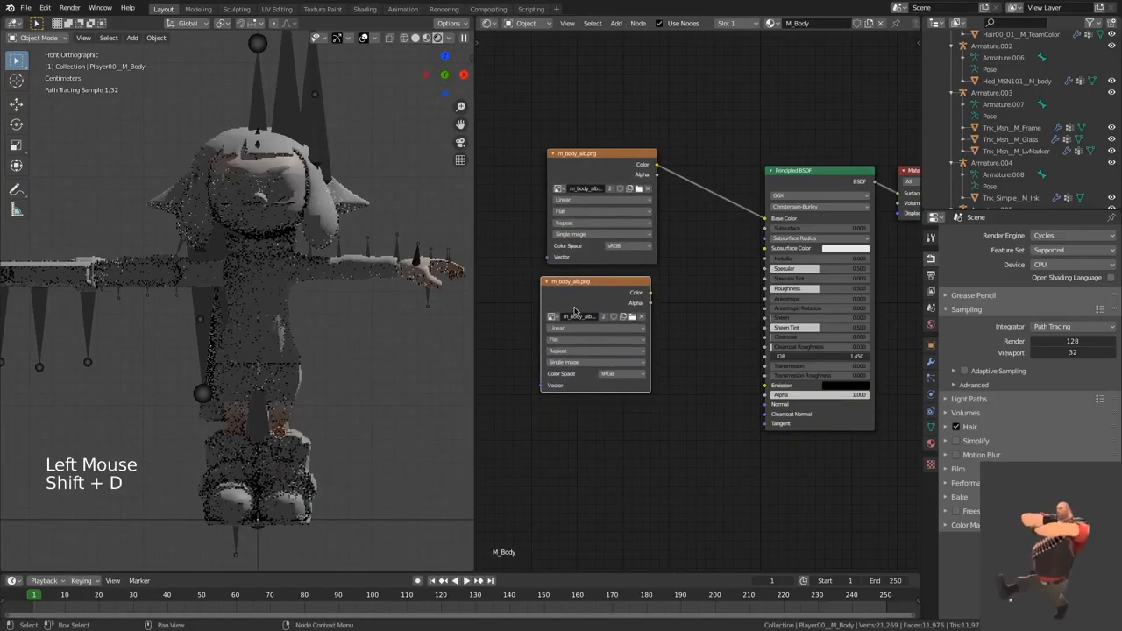
left_click(632, 320)
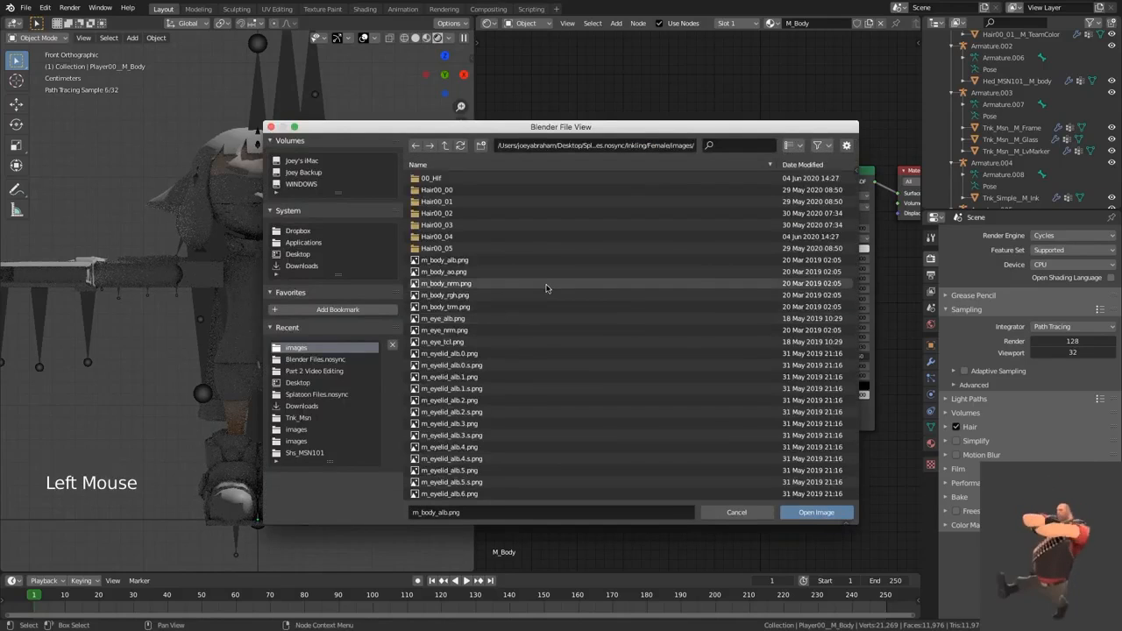
double_click(492, 296)
Step: Set the m_body_rgh.png node's color space to Non-Color and connect its Color output to the Principled BSDF's Roughness
left_click(622, 373)
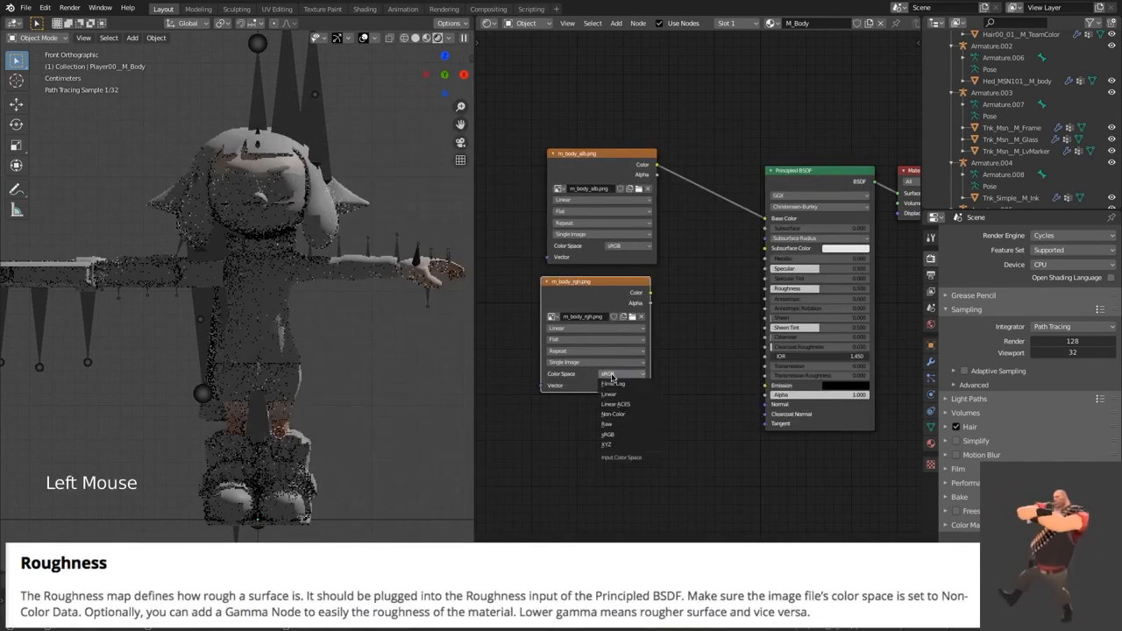
left_click(611, 416)
left_click_drag(650, 292, 766, 289)
left_click(719, 342)
left_click(626, 295, "ctrl+shift")
middle_click_drag(810, 179, 784, 182)
left_click(785, 182, "ctrl+shift")
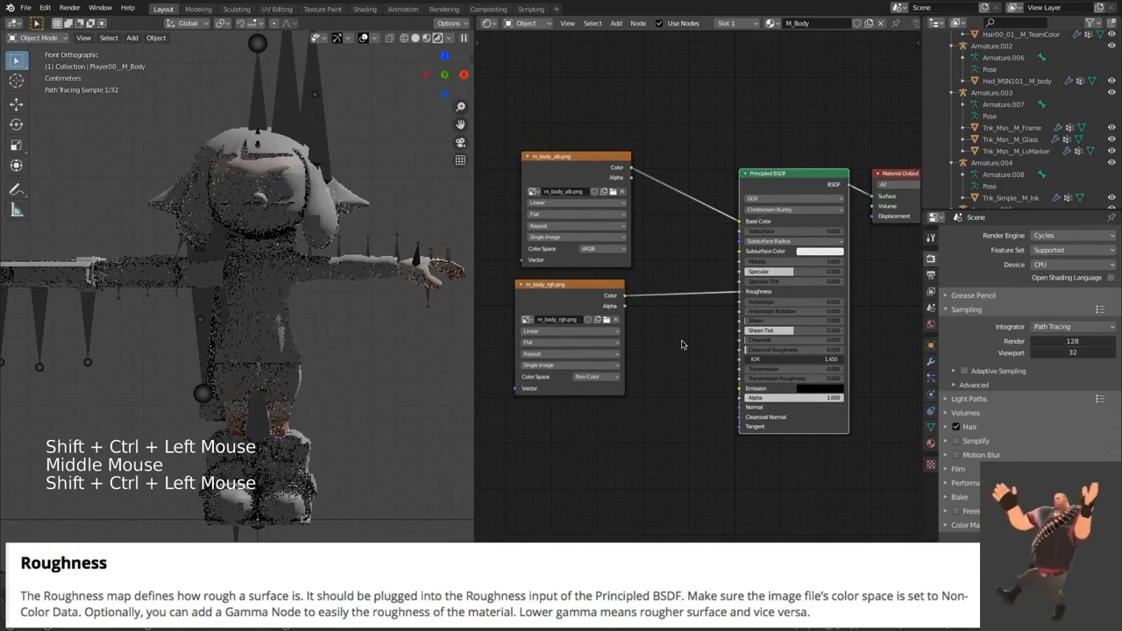
Step: Recheck the m_body_rgh.png node's color space options and move the node closer to the Principled BSDF
middle_click_drag(682, 345, 698, 339)
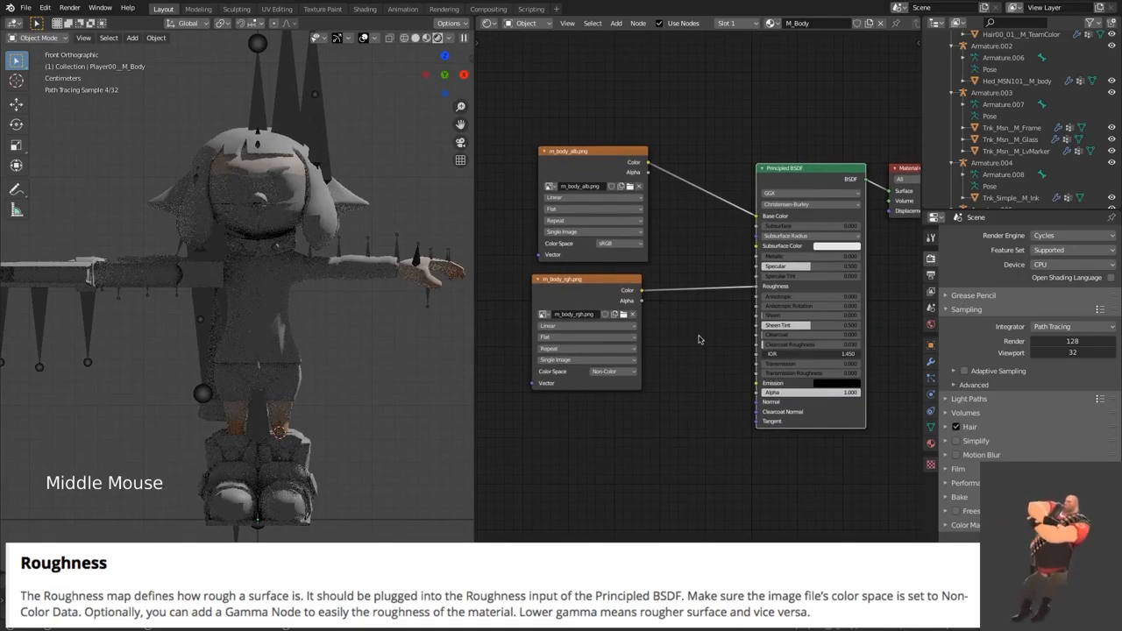
left_click(617, 374)
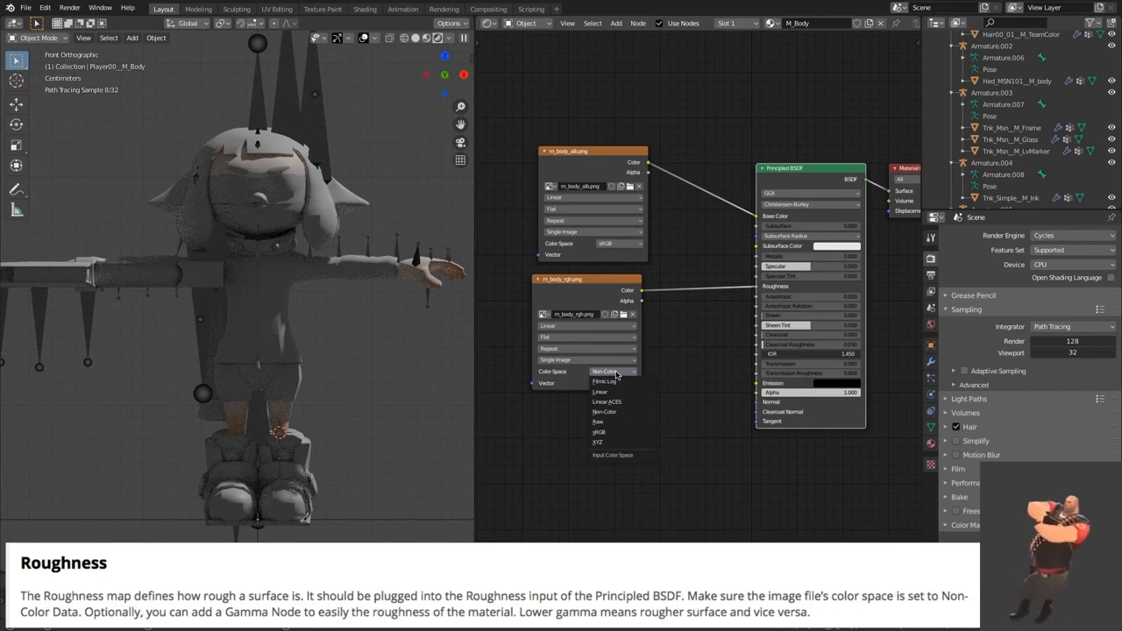
left_click(616, 375)
middle_click_drag(664, 368, 716, 348)
left_click_drag(637, 259, 684, 255)
Step: Duplicate the roughness texture node, place the copy below it, and load m_body_nrm.png into the copy
key("shift+d")
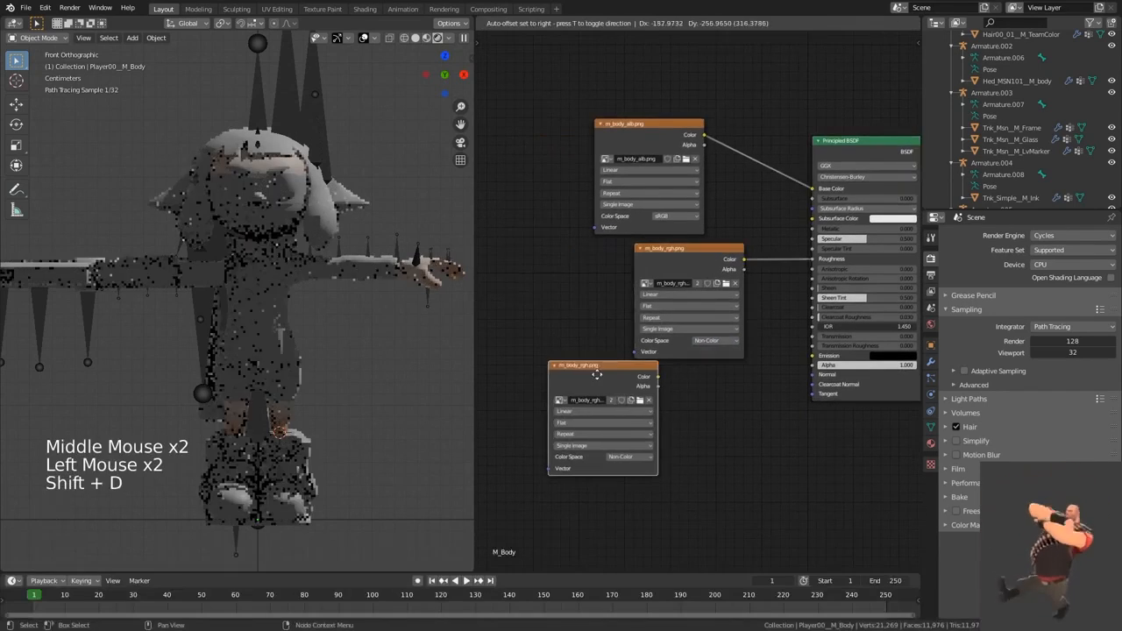
left_click(573, 376)
left_click(613, 401)
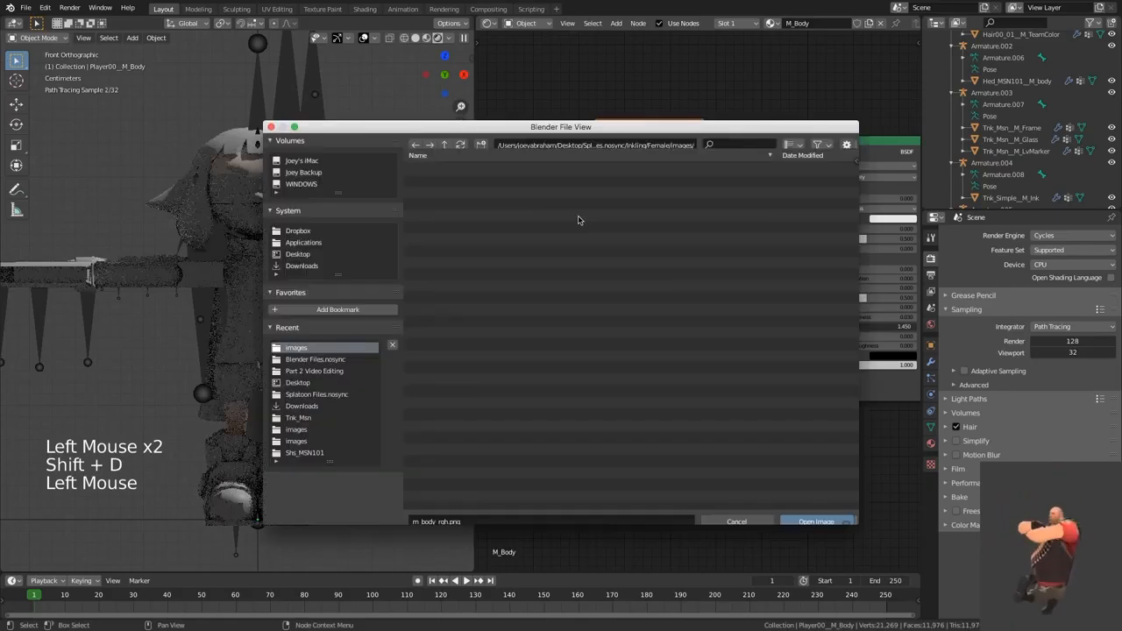
double_click(500, 285)
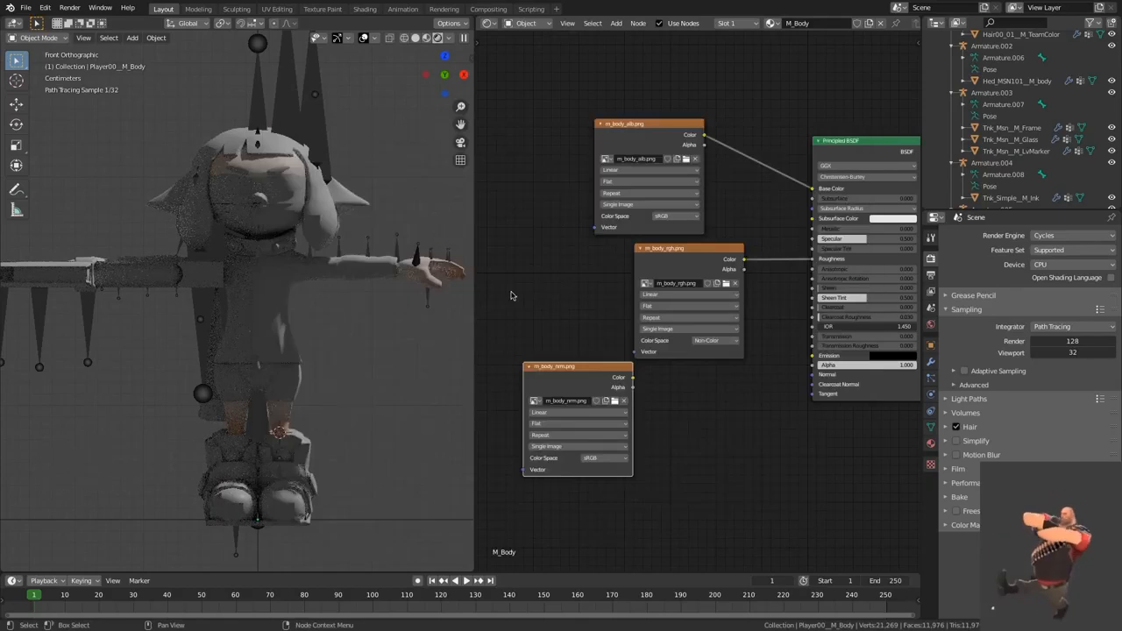
Step: Add a Normal Map node beside the m_body_nrm.png node
key("shift+a")
type("NOrm")
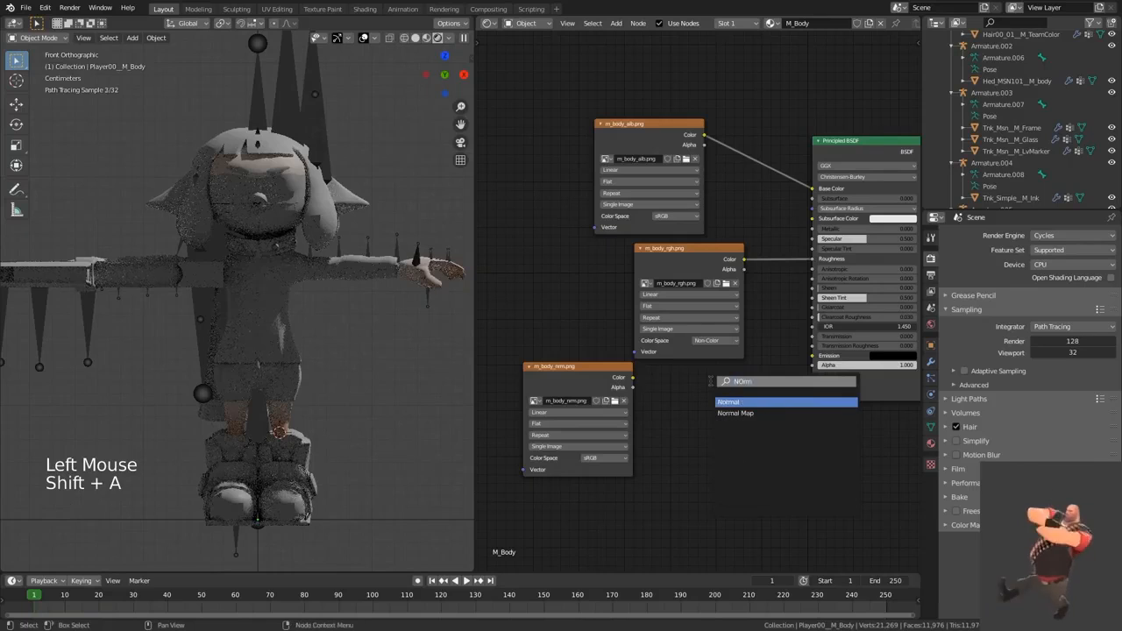
left_click(746, 412)
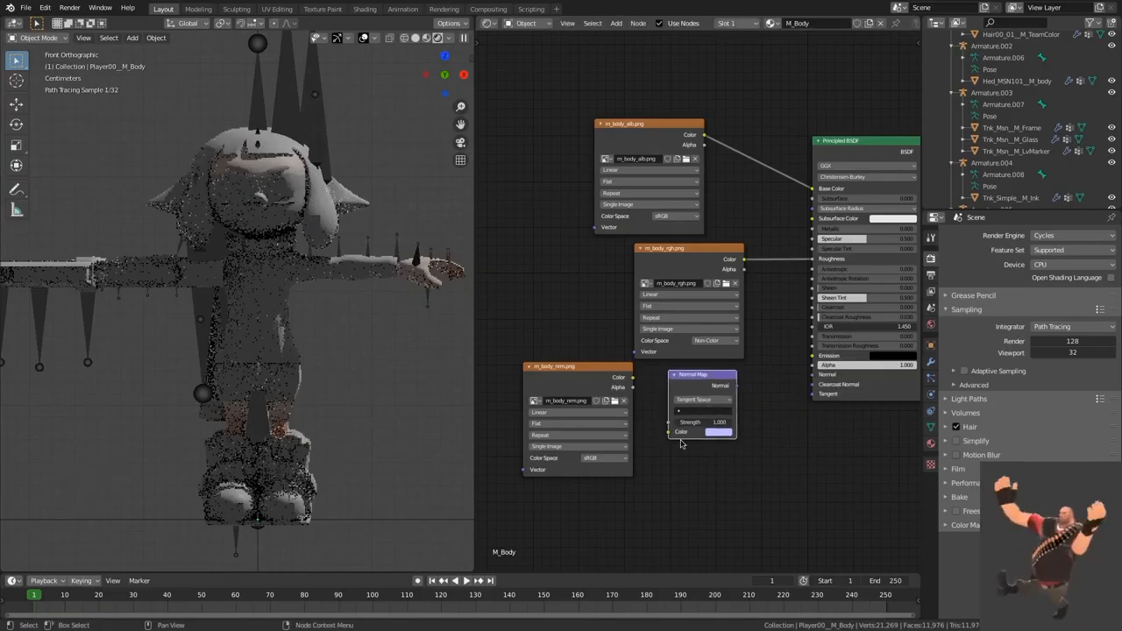
Step: Set the m_body_nrm.png node's color space to Non-Color and connect its Color output through the Normal Map to the Principled BSDF's Normal
left_click(602, 466)
left_click(604, 458)
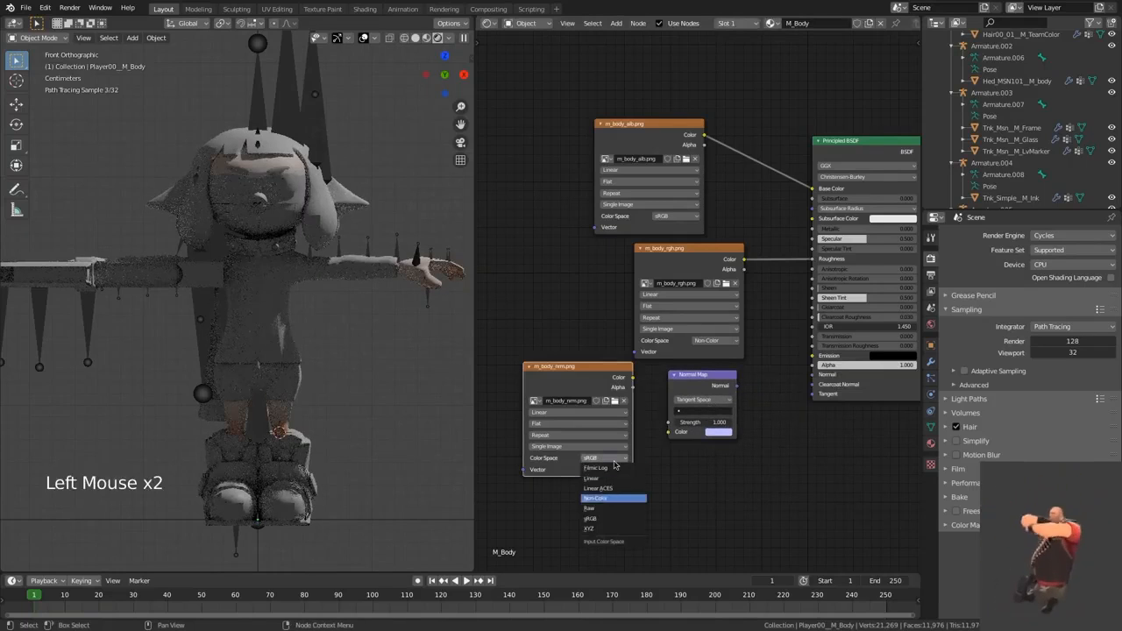
left_click(613, 497)
right_click_drag(579, 421, 701, 416, "alt")
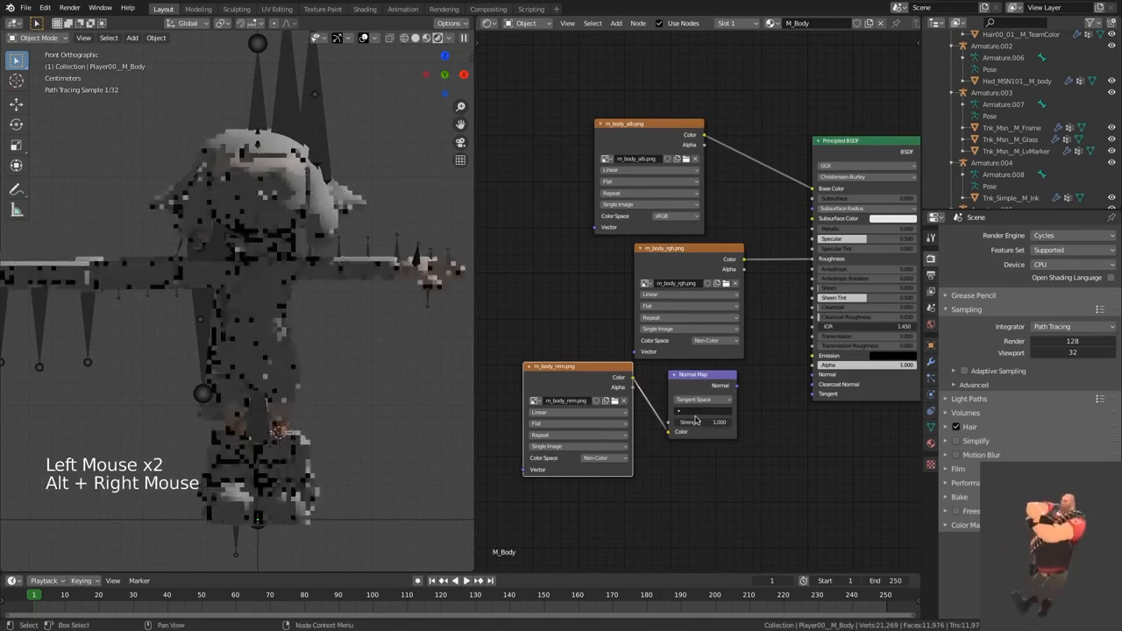
right_click_drag(815, 386, 737, 419, "alt")
left_click_drag(690, 378, 706, 384)
left_click(763, 364)
key("shift+a")
type("Norm")
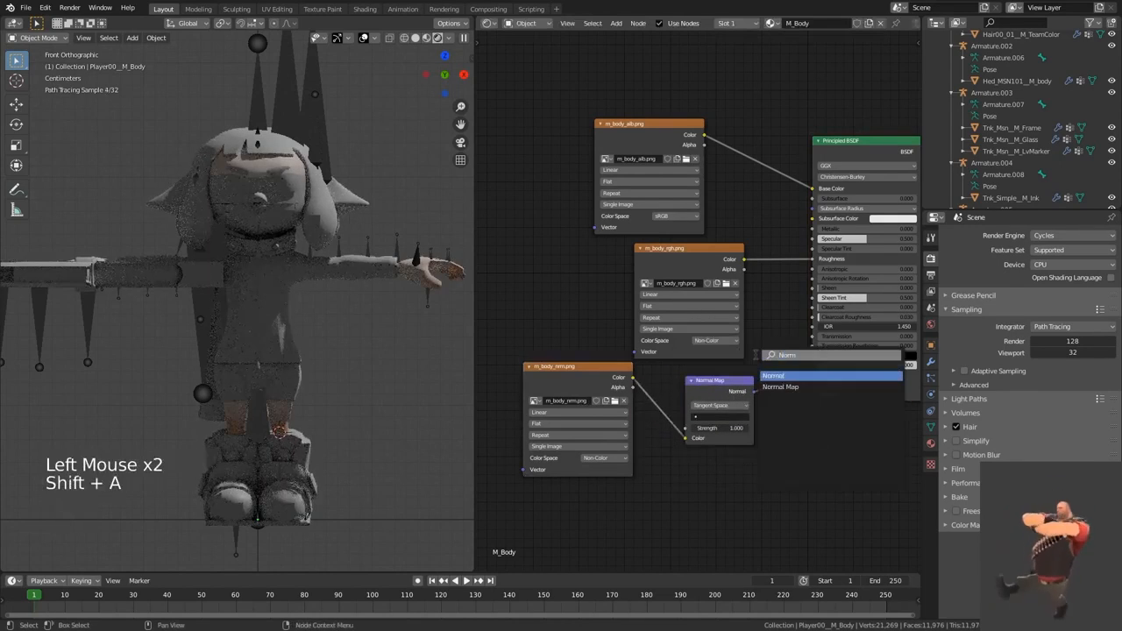
left_click(784, 377)
left_click(734, 302)
key("x")
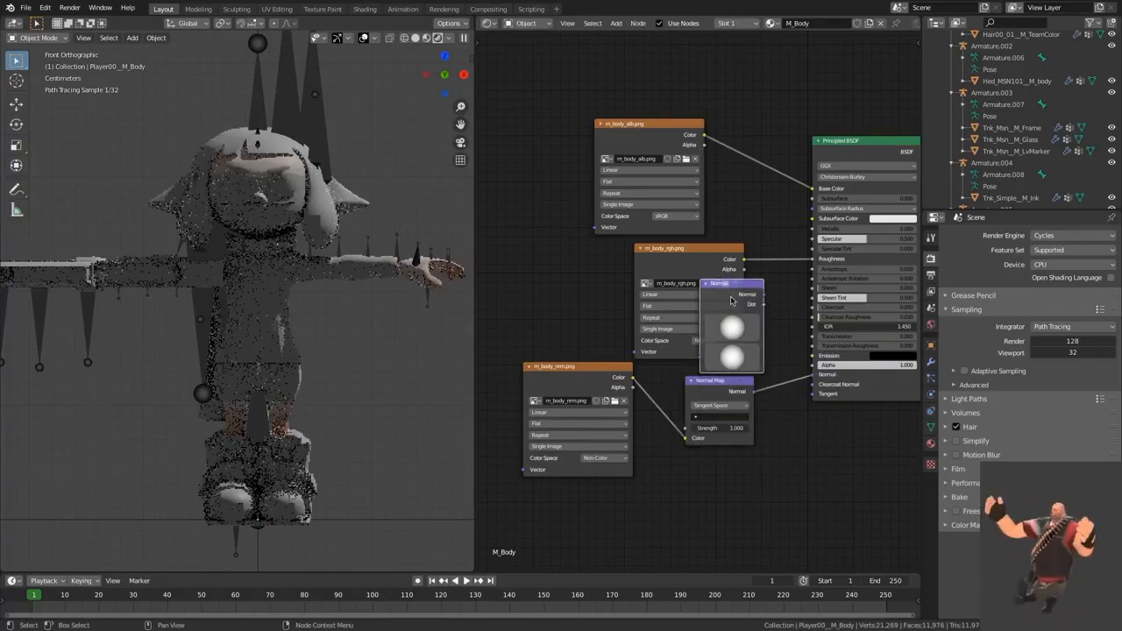
left_click(754, 326)
Step: Tidy the positions of the m_body_nrm.png and Normal Map nodes below the roughness texture
left_click_drag(600, 390, 602, 398)
left_click_drag(718, 381, 715, 384)
left_click(761, 360)
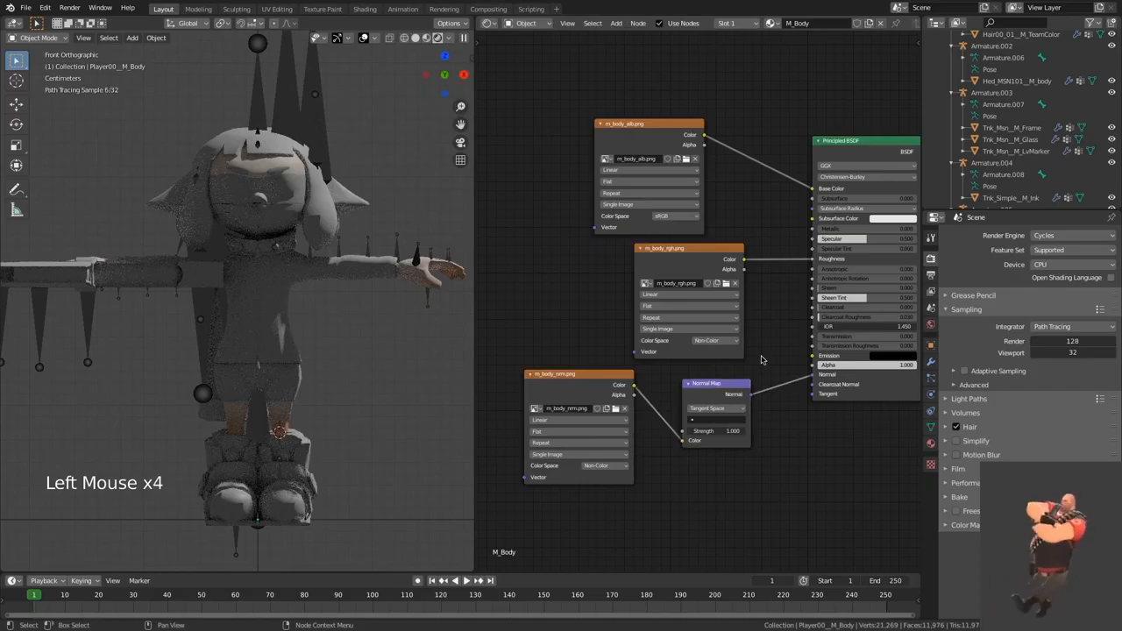
left_click_drag(568, 378, 568, 383)
left_click_drag(592, 509, 768, 410)
left_click(735, 502)
Step: Preview the m_body_nrm.png texture directly on the model and restore the Principled BSDF as the material output
left_click(605, 474, "ctrl+shift")
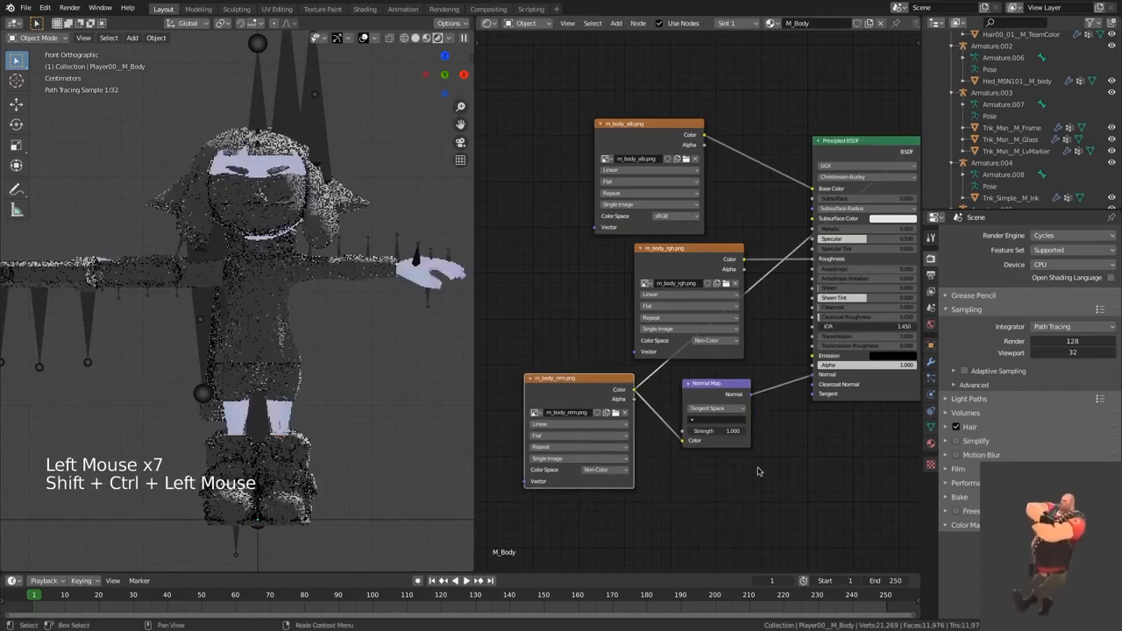
middle_click_drag(752, 473, 715, 478)
left_click(840, 201, "ctrl+shift")
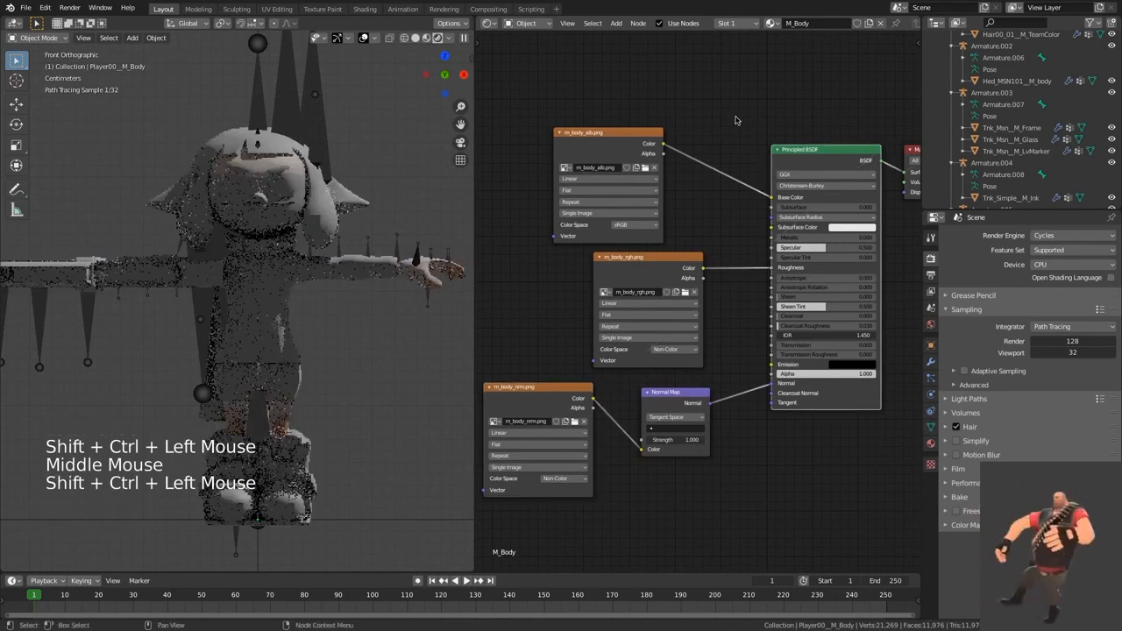
Step: Duplicate the m_body_alb.png texture node, place the copy above it, and load m_body_trm.png into the copy
middle_click_drag(722, 113, 748, 175)
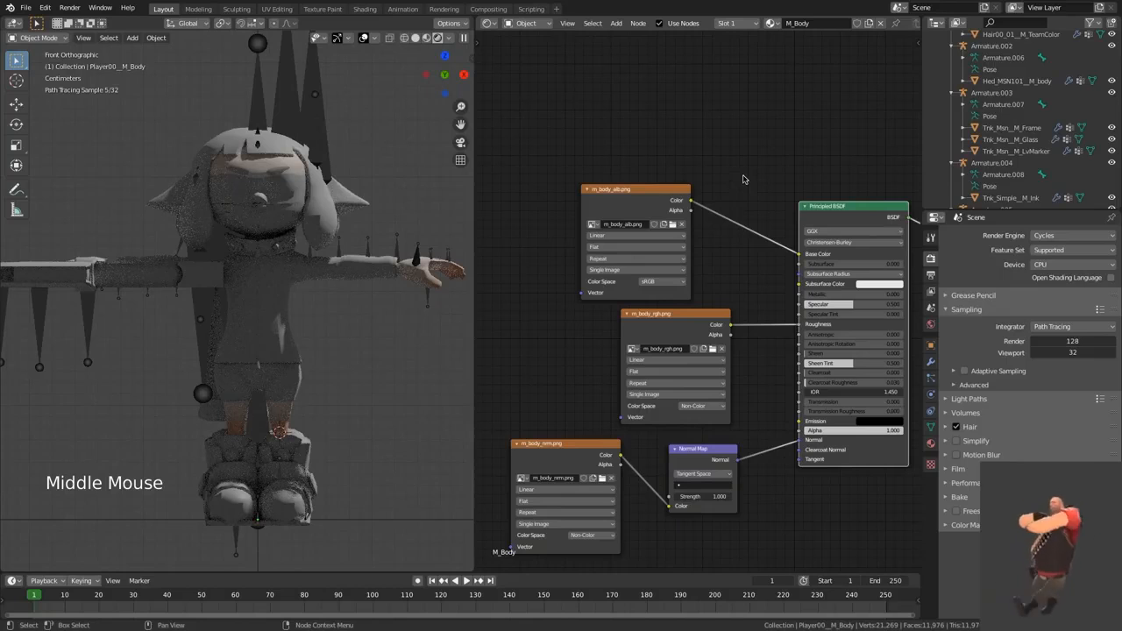
middle_click_drag(734, 172, 728, 208)
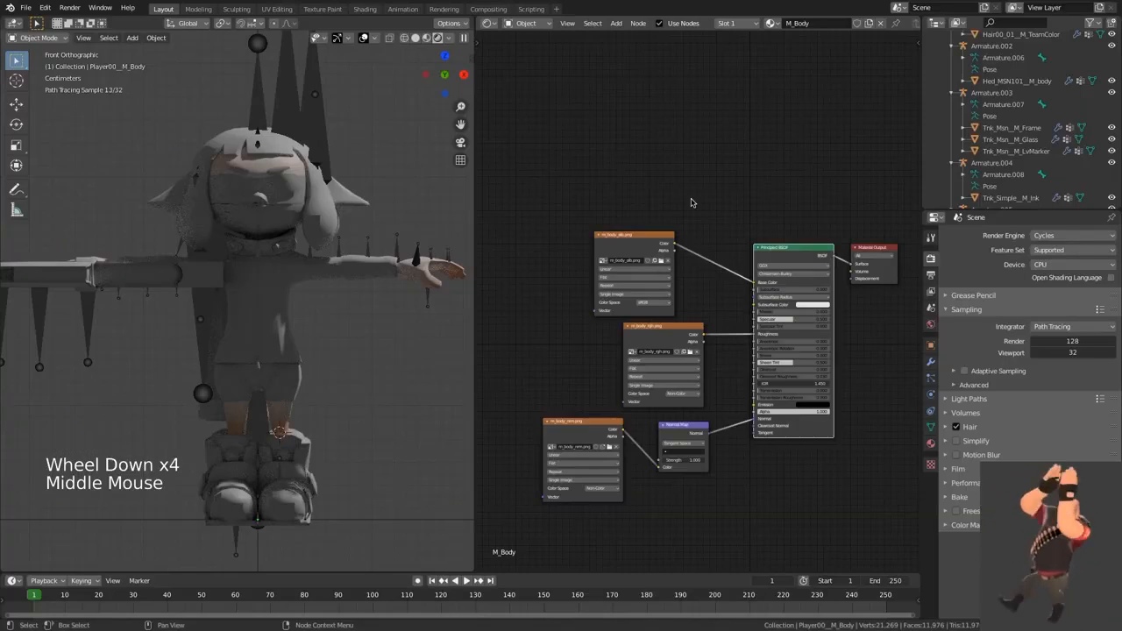
left_click(628, 238)
key("shift+d")
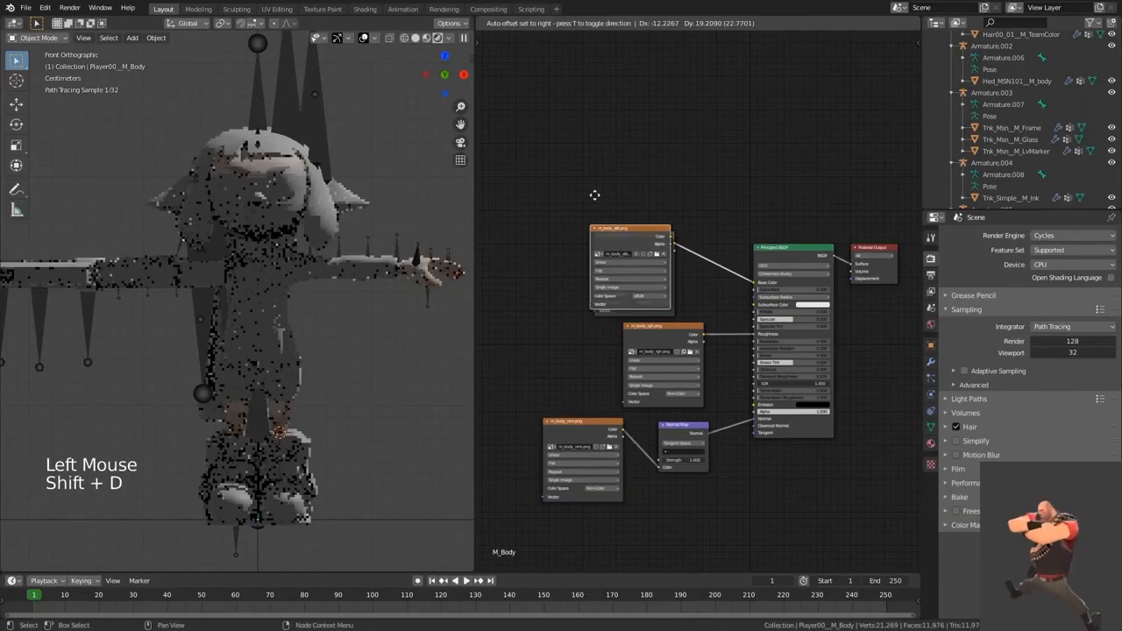
left_click(590, 180)
left_click(588, 177)
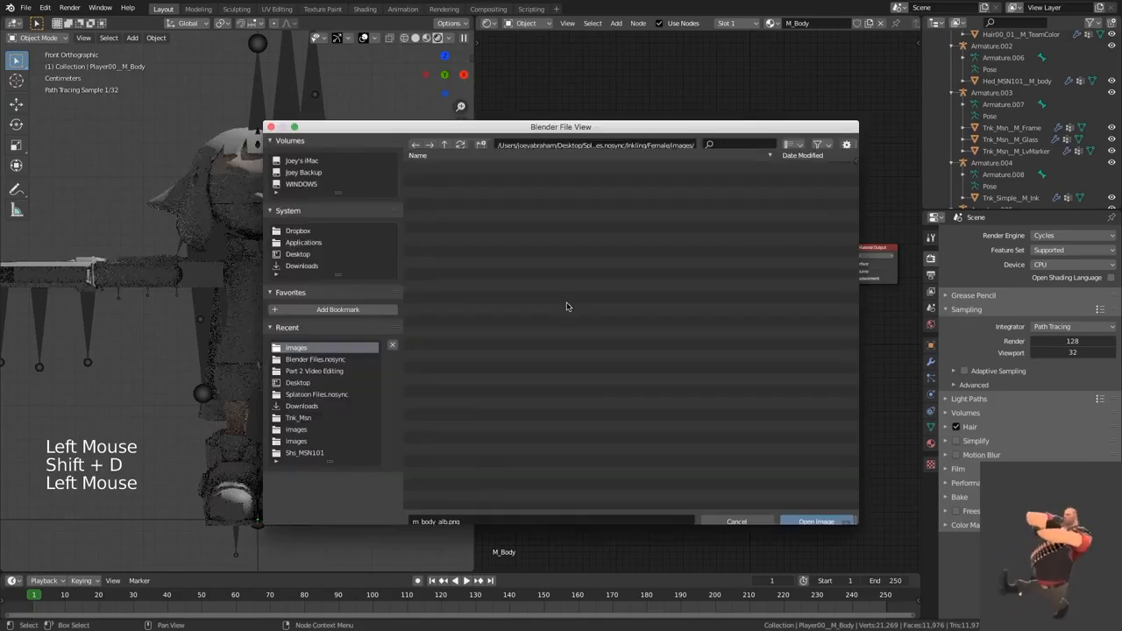
double_click(499, 306)
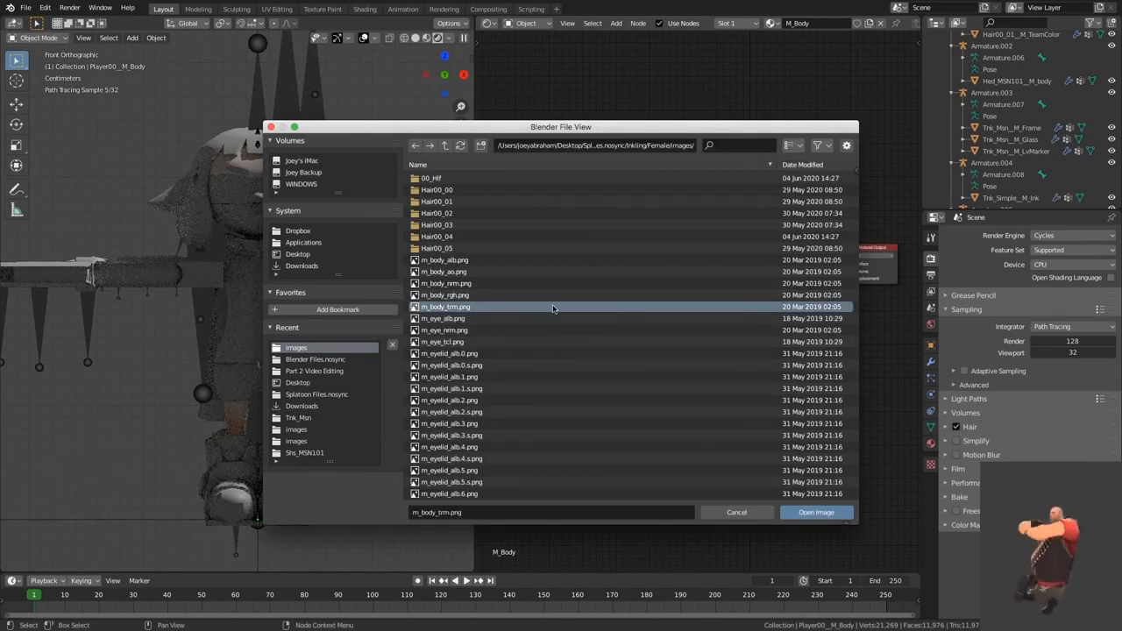
Step: Preview the m_body_trm.png texture directly on the model and return the output to the Principled BSDF
left_click(565, 175, "ctrl+shift")
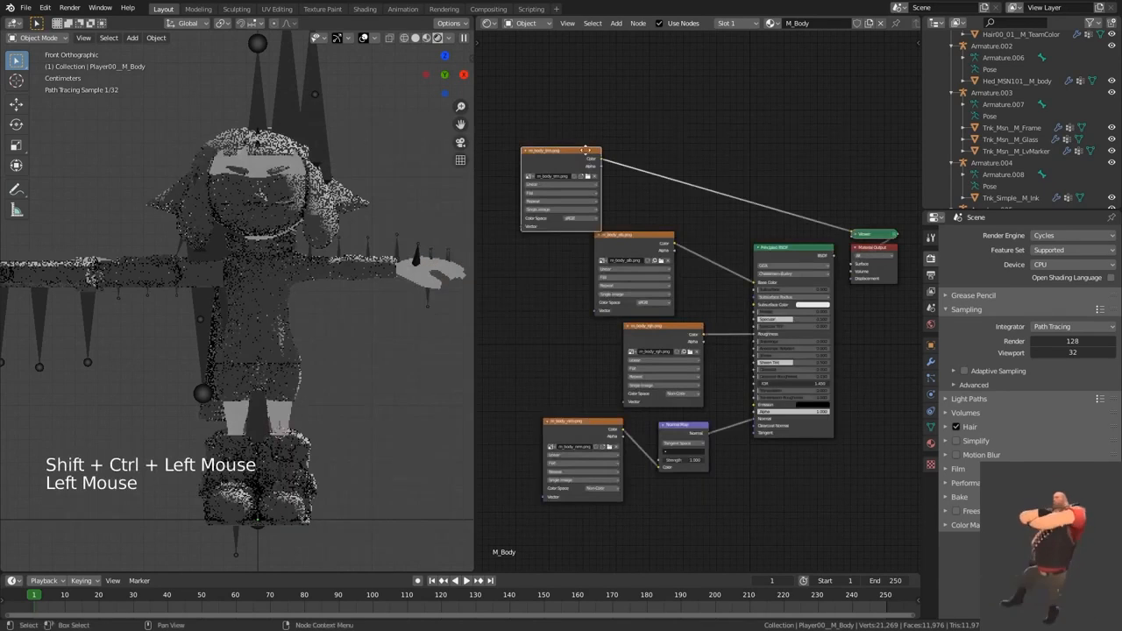
left_click(808, 255, "ctrl+shift")
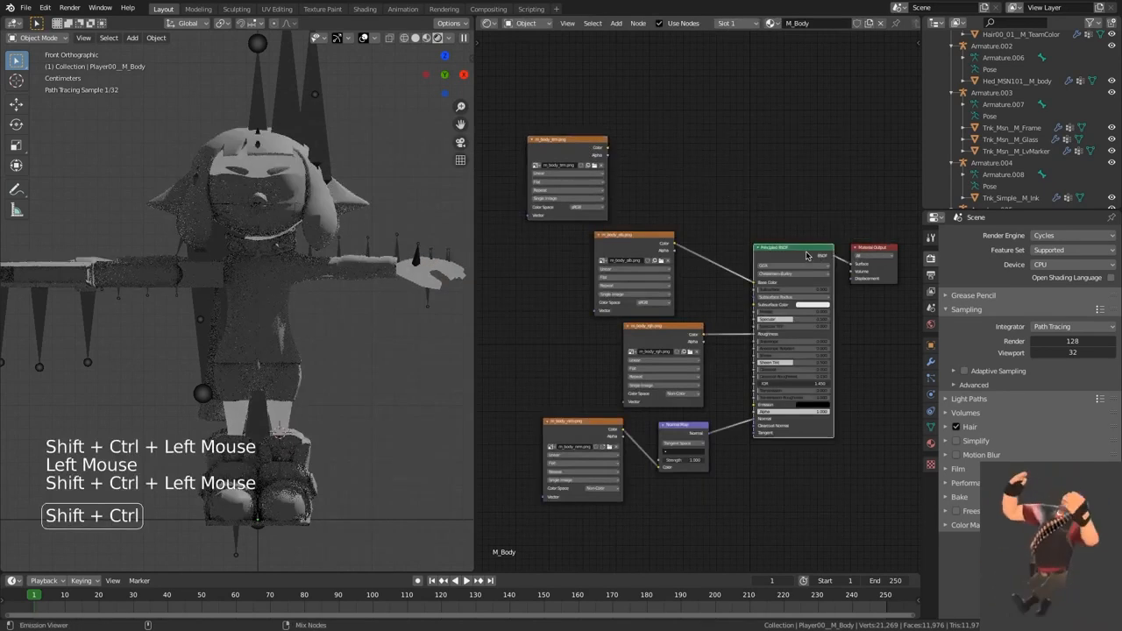
left_click(710, 226)
key("shift+a")
left_click(708, 219)
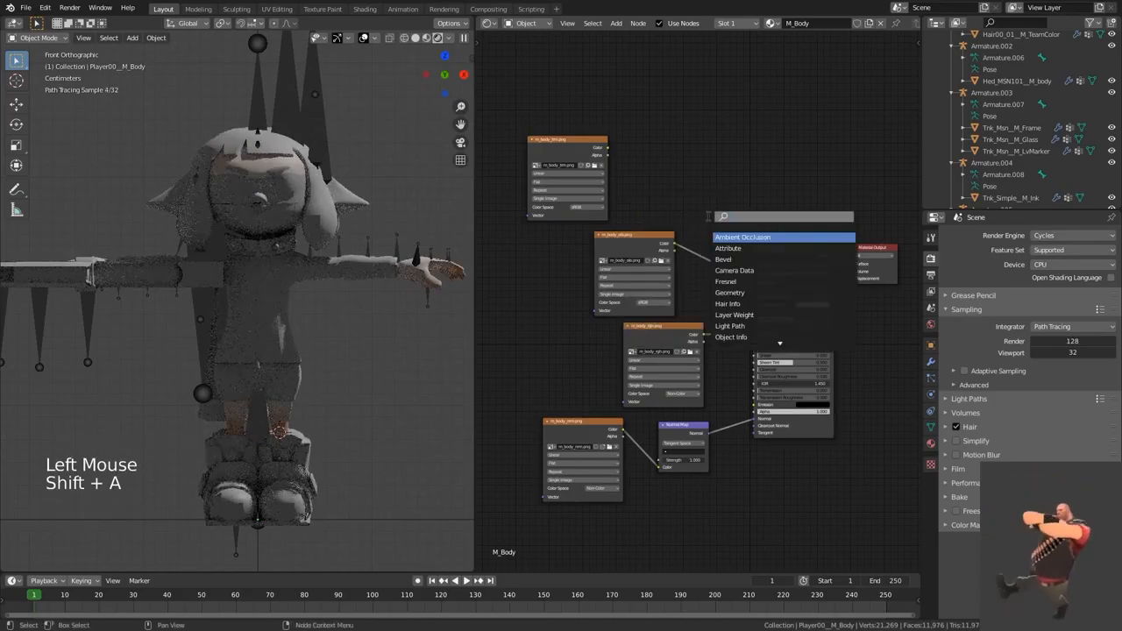
left_click(705, 192)
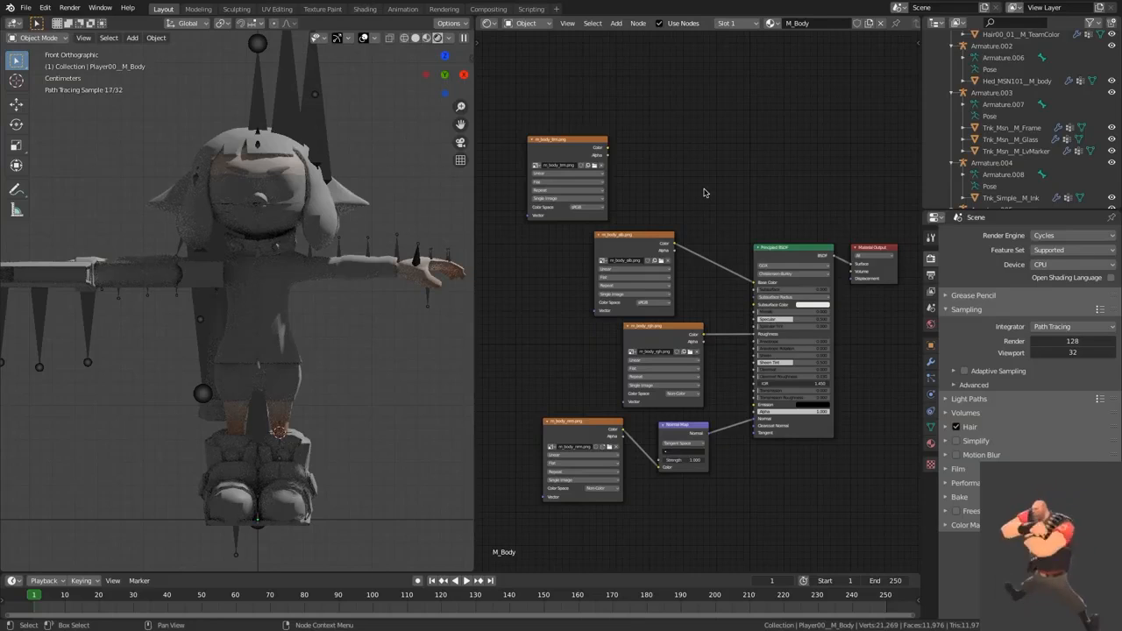
Step: Add a Translucent BSDF above the Principled BSDF and connect the m_body_trm.png Color output to its Color input
key("shift+a")
left_click(705, 191)
type("Tra")
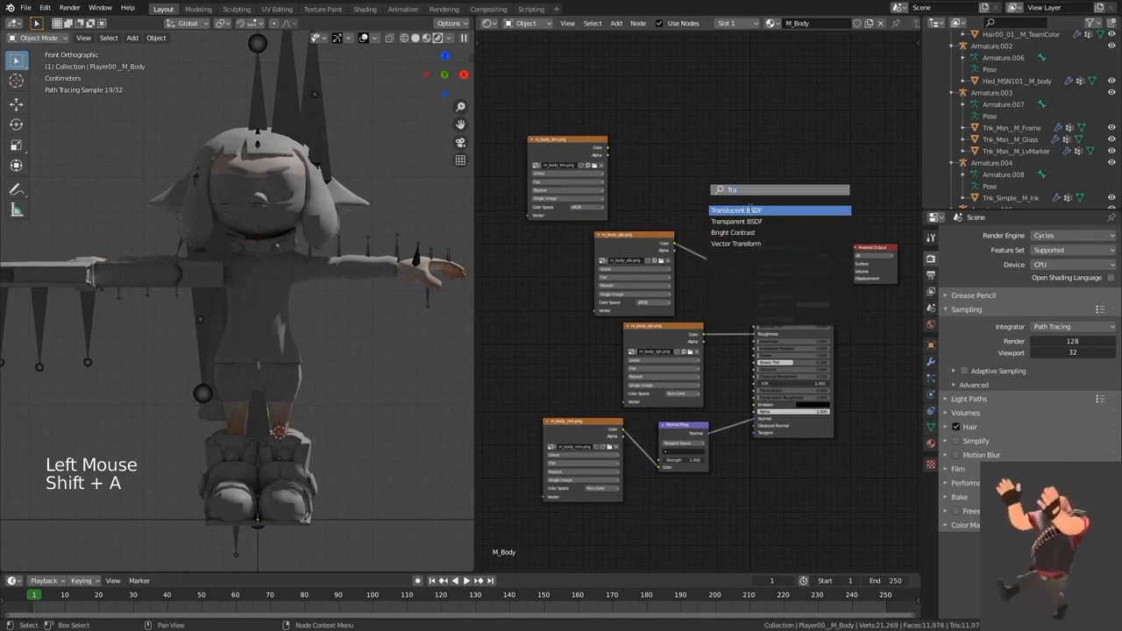
left_click(749, 211)
left_click(743, 205)
left_click_drag(723, 200, 723, 198)
middle_click_drag(742, 208, 636, 205)
Step: Insert an Add Shader between the Principled BSDF and the Material Output, and connect the Translucent BSDF to its other Shader input
left_click(736, 208)
key("shift+a")
left_click(744, 207)
type("add")
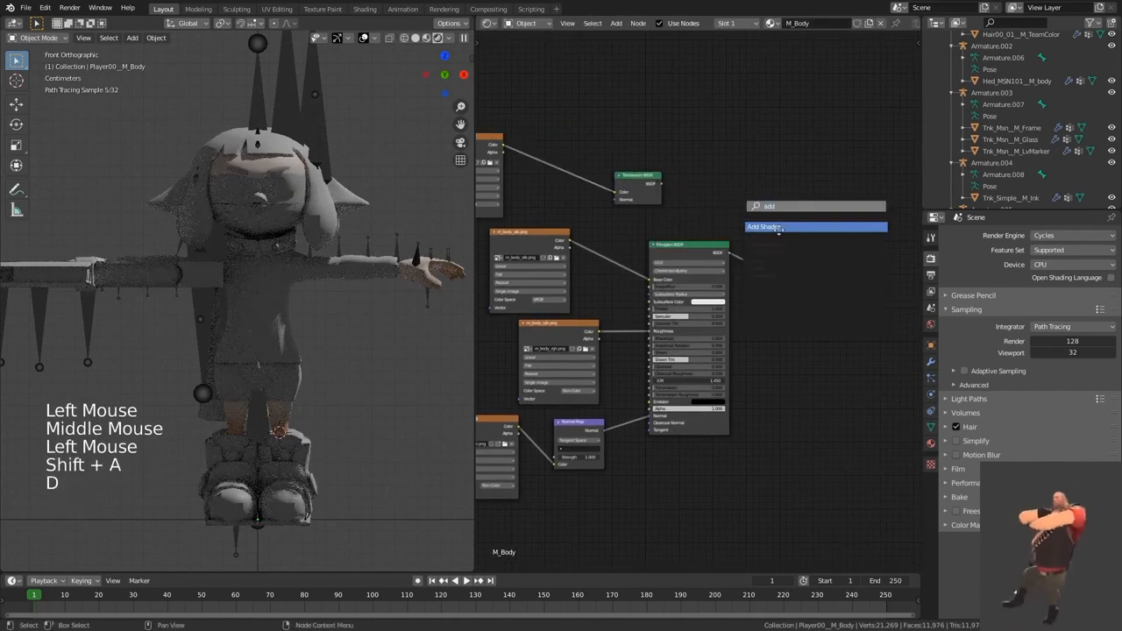
left_click(779, 226)
left_click(777, 227)
left_click_drag(660, 184, 754, 230)
middle_click_drag(579, 230, 675, 248)
scroll(634, 243, "up", 2)
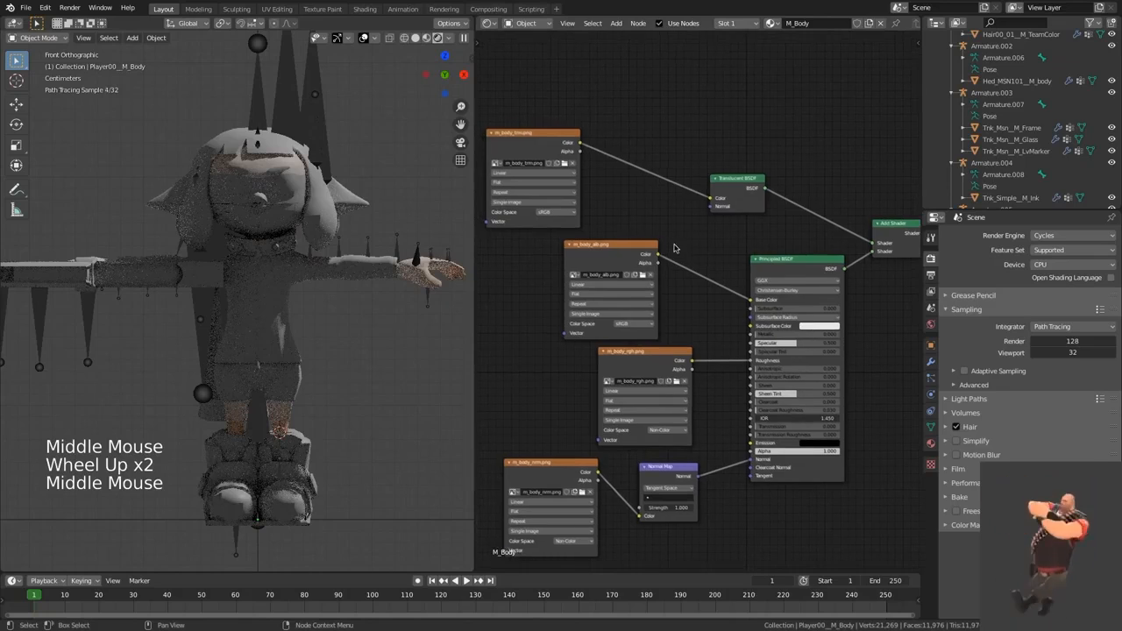
Step: Move the Translucent BSDF farther from the m_body_trm.png node and insert a MixRGB node on the link between them
left_click(710, 176)
key("x")
left_click(739, 108)
key("shift+a")
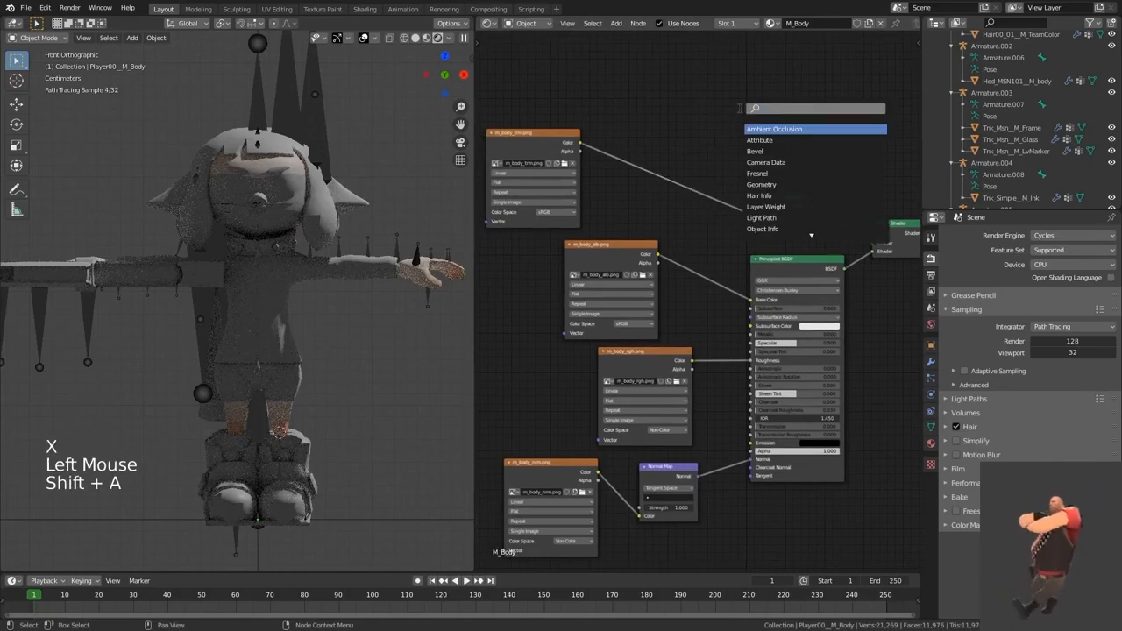
type("Mix")
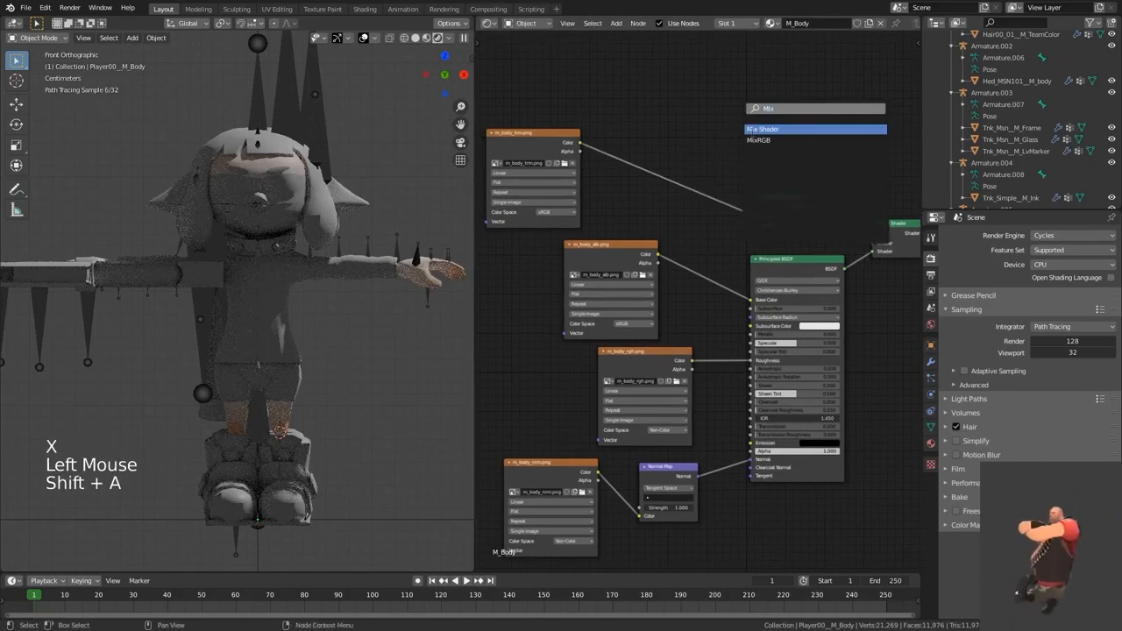
left_click(763, 140)
left_click(668, 179)
Step: Give the Mix node's Color2 a dark red and set its blending mode to Soft Light
scroll(732, 218, "up", 3)
left_click(671, 200)
left_click(691, 128)
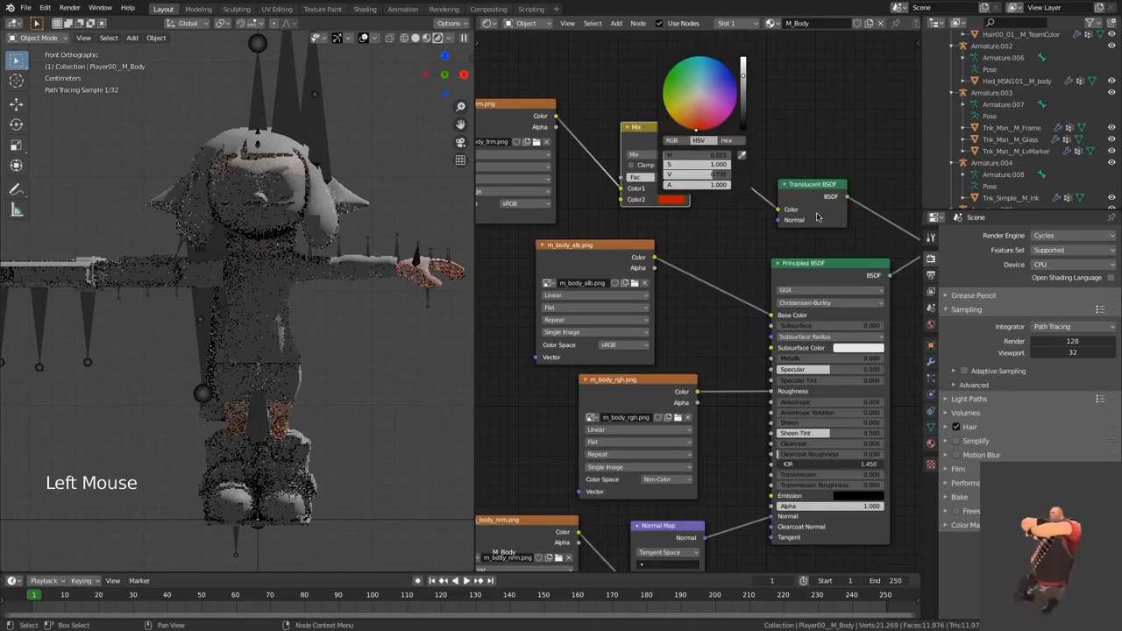
middle_click_drag(687, 239, 732, 246)
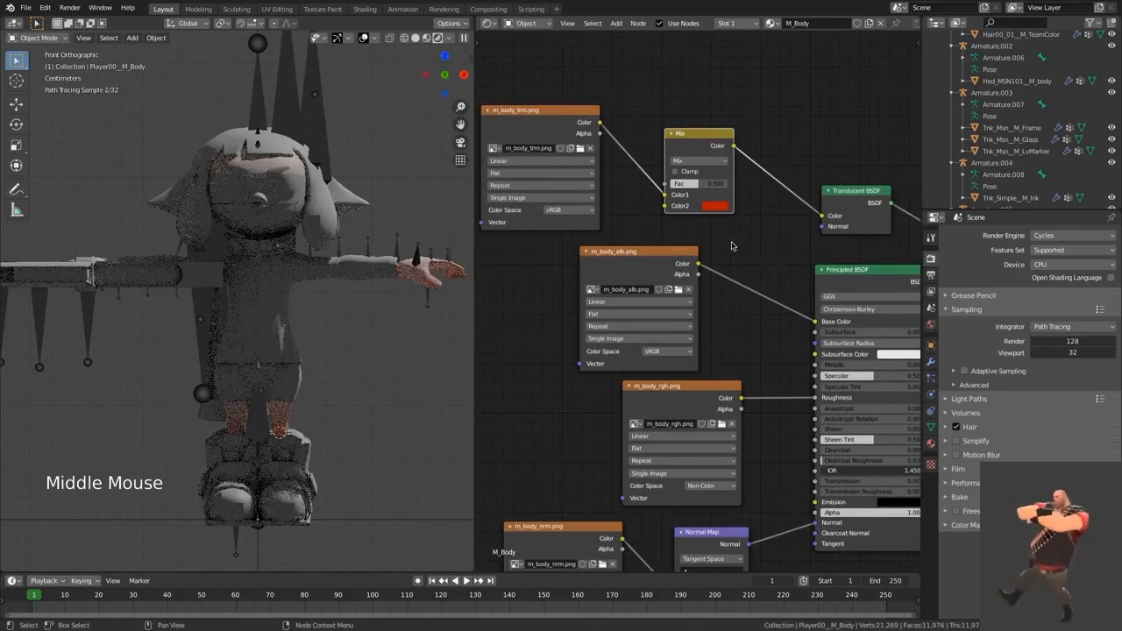
left_click(685, 183)
left_click(698, 160)
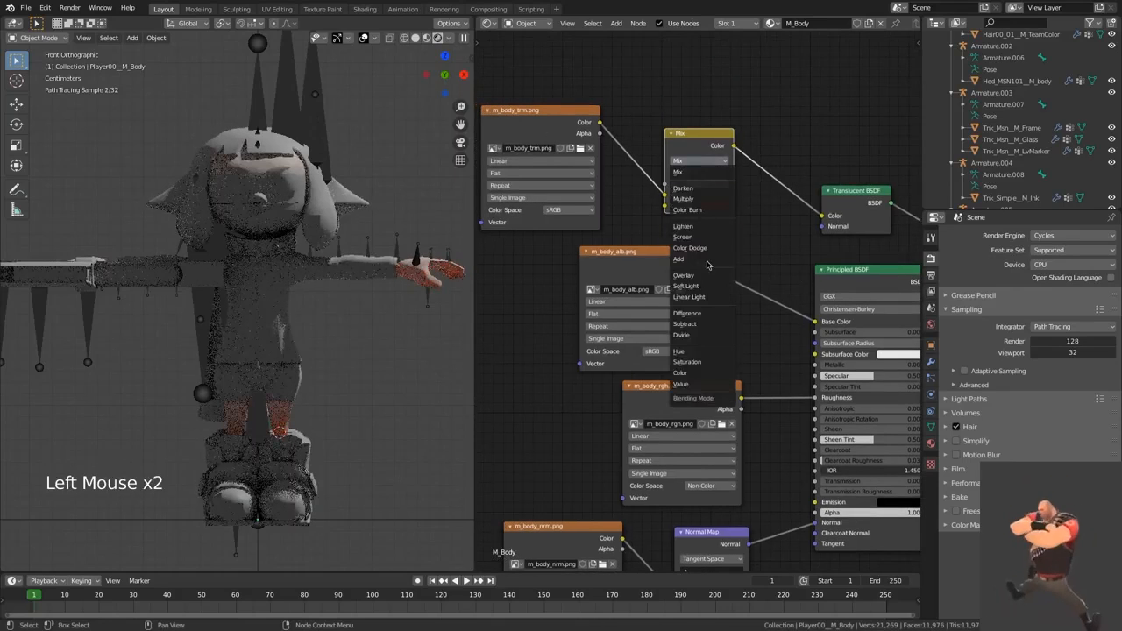
left_click(686, 286)
Step: Set the Soft Light node's Color2 to pure red using RGB values of 1.000, 0.000 and 0.000
left_click(715, 206)
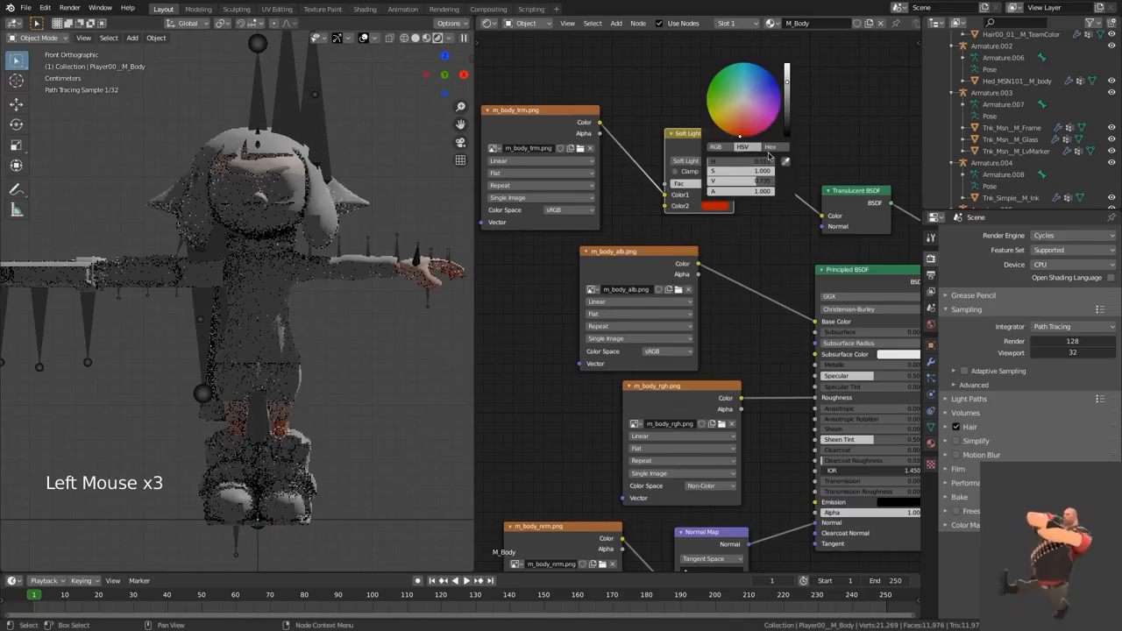
left_click(769, 147)
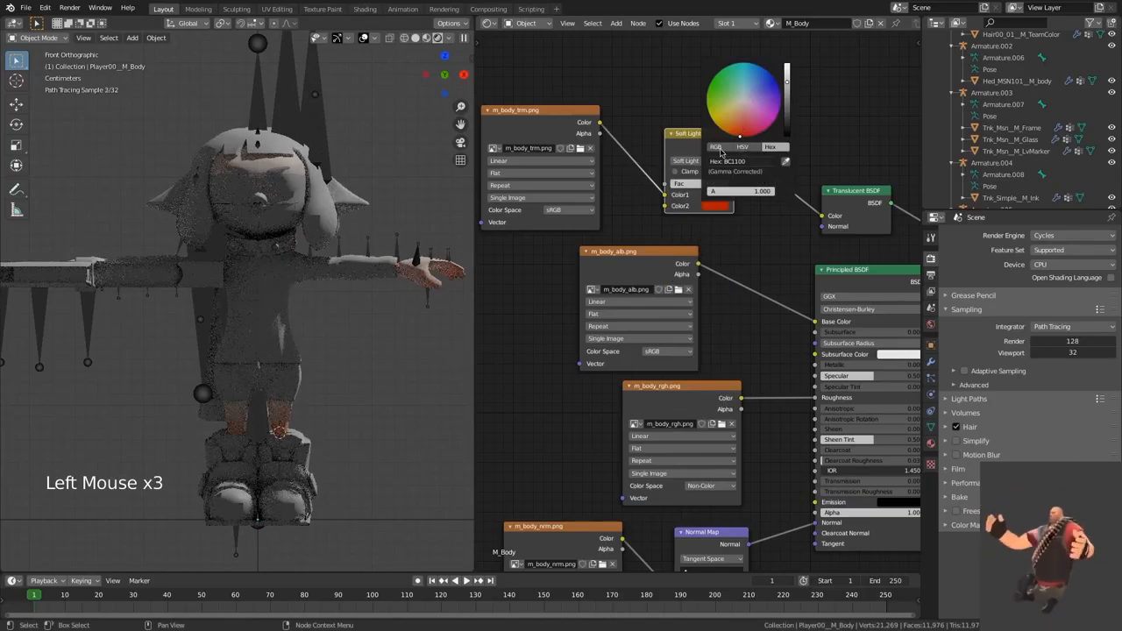
left_click(720, 148)
type("1\\")
key("Return")
type("1")
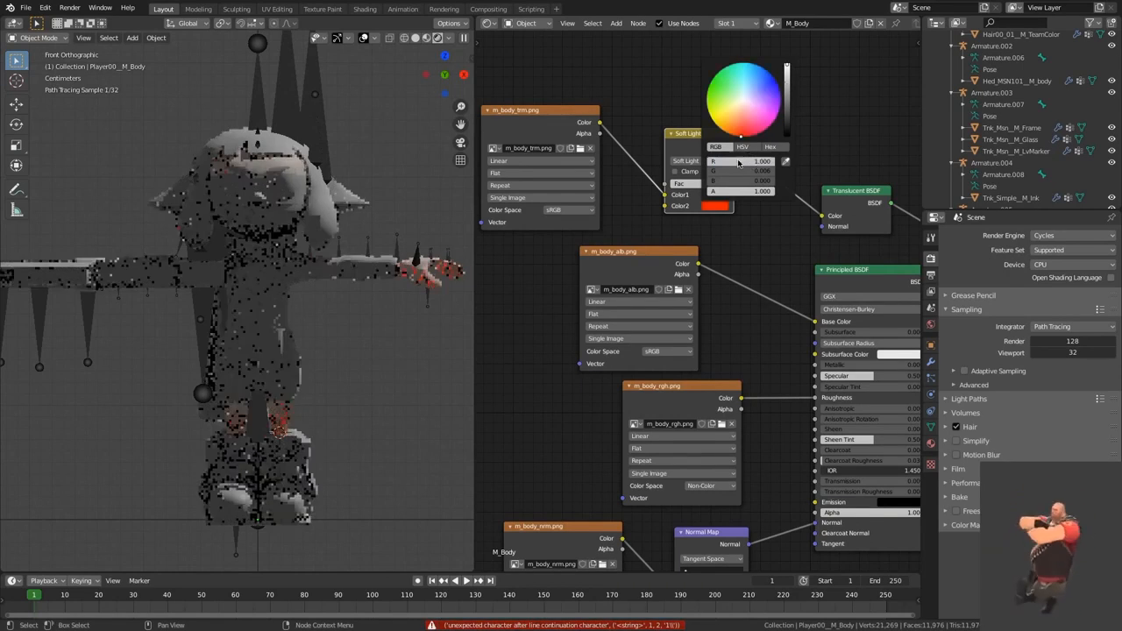
key("Return")
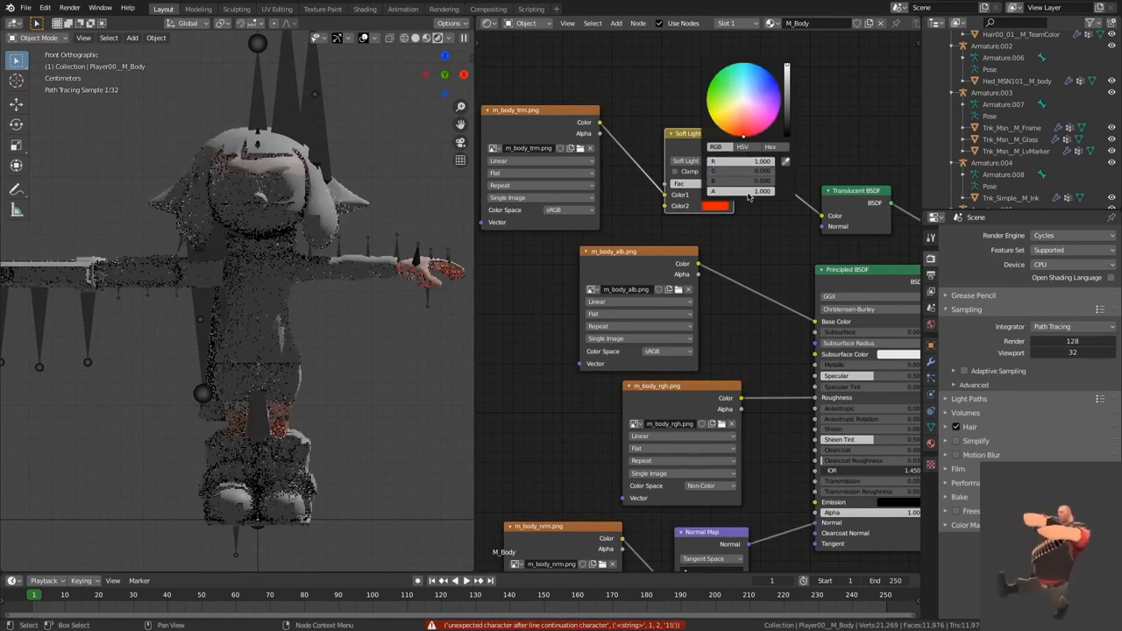
Step: View the Soft Light node's Color2 in HSV and hexadecimal form
left_click(742, 148)
left_click(768, 147)
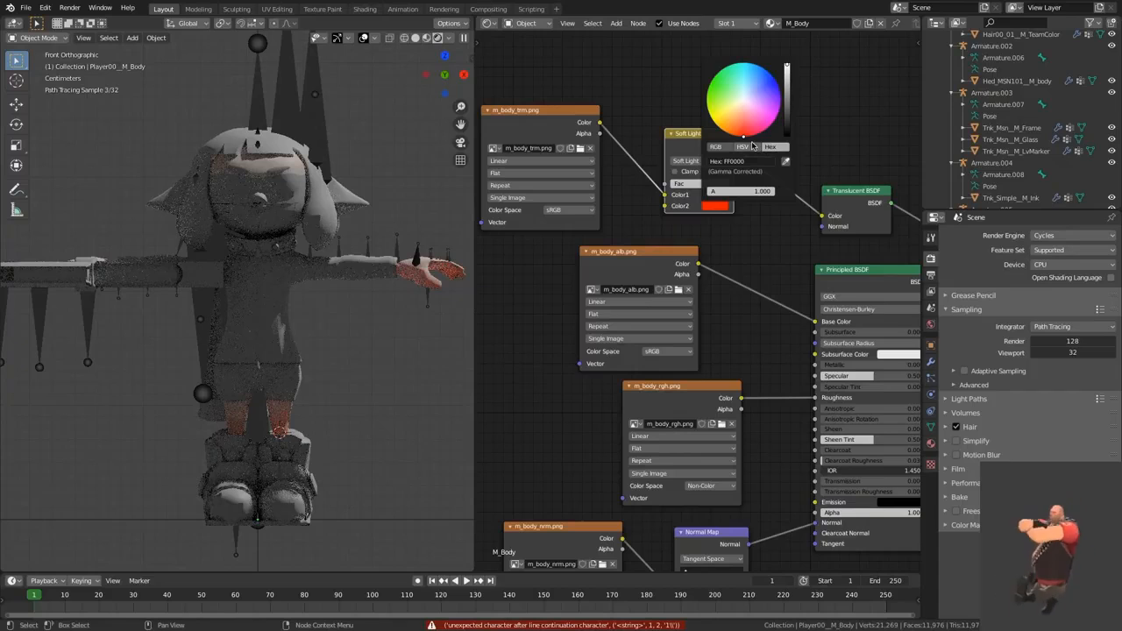
left_click(717, 208)
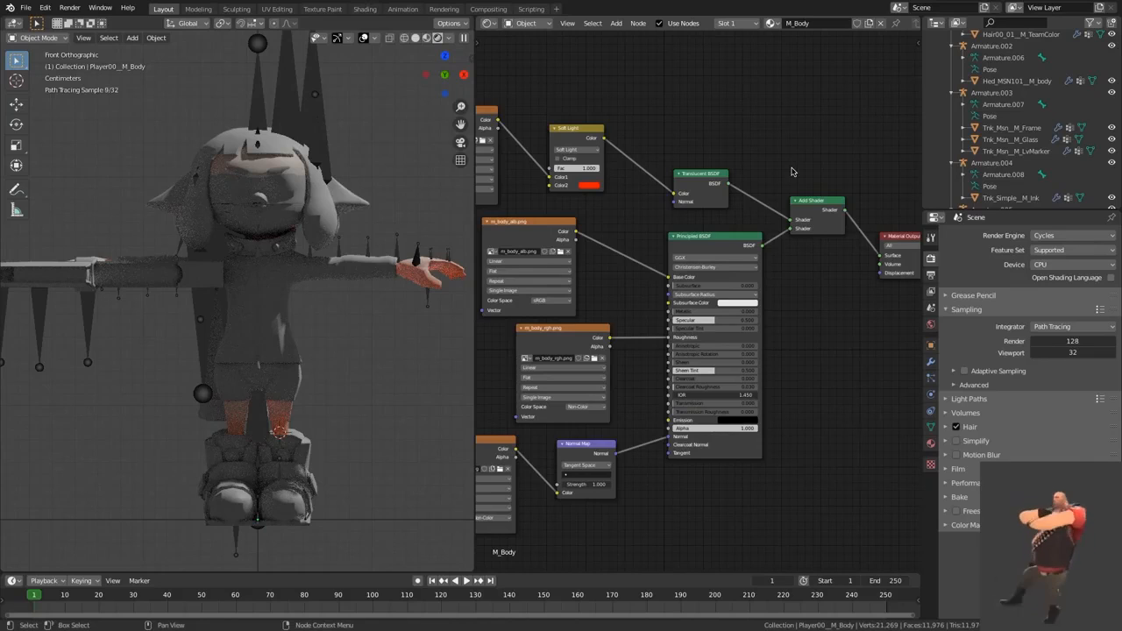
Step: Insert a Mix Shader between the Translucent BSDF and the Add Shader, and connect the Principled BSDF to its other Shader input
key("shift+a")
type("Mix")
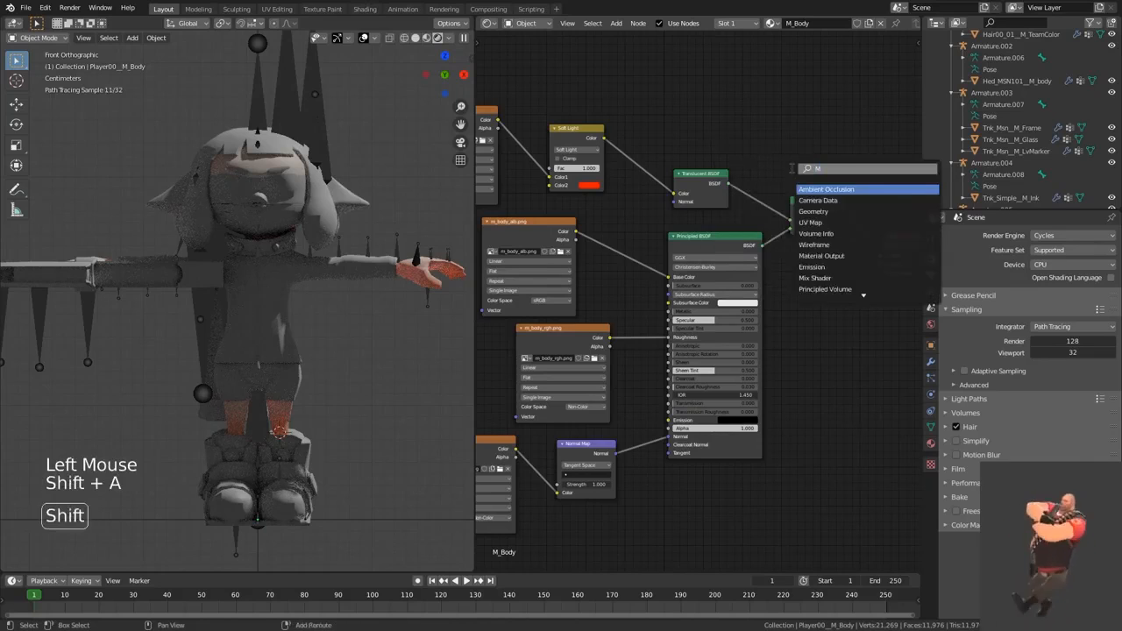
left_click(810, 189)
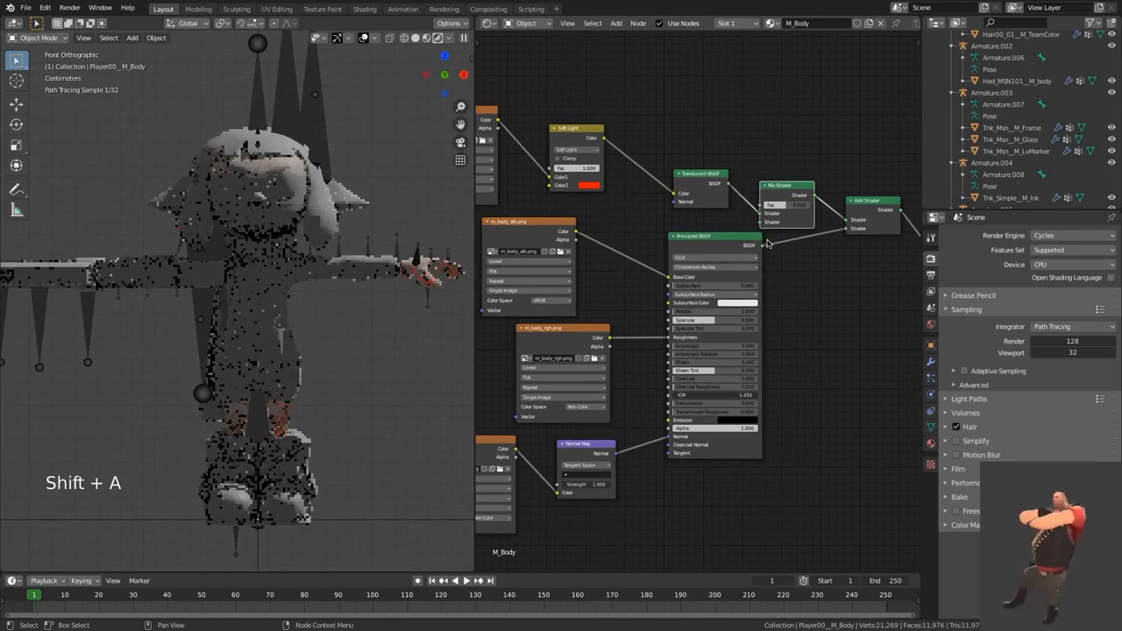
left_click(782, 191)
left_click_drag(783, 191, 888, 222)
Step: Duplicate the Mix Shader and insert the copy on the link between the Principled BSDF and the Add Shader
left_click_drag(816, 185, 815, 182)
key("shift+d")
left_click(817, 264)
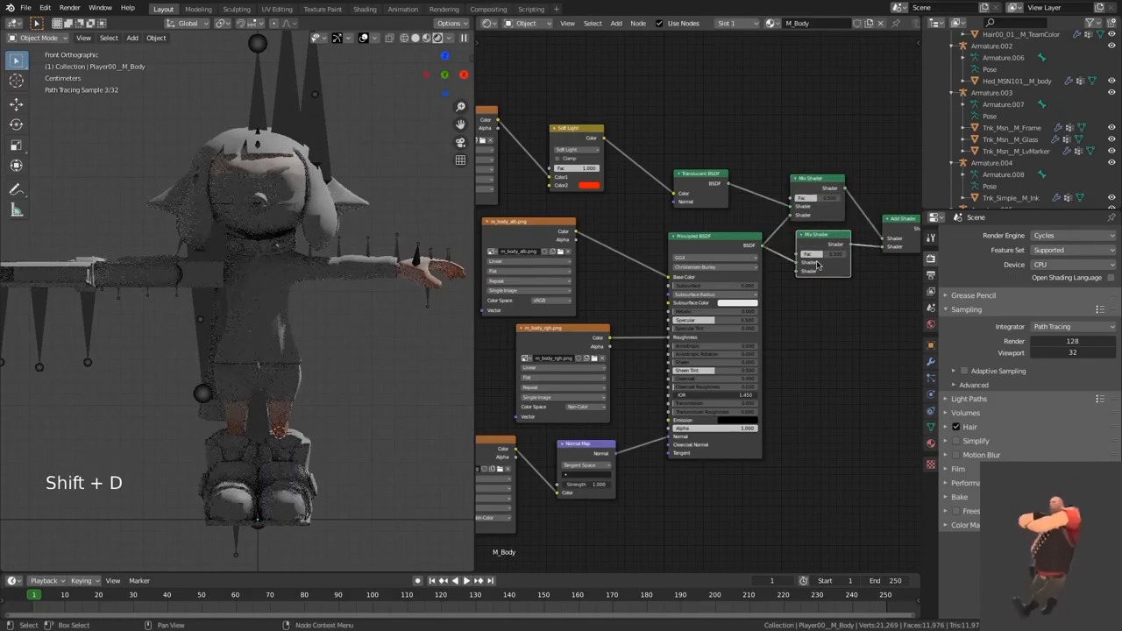
left_click(807, 343)
middle_click_drag(807, 343, 811, 315)
scroll(777, 333, "down", 3)
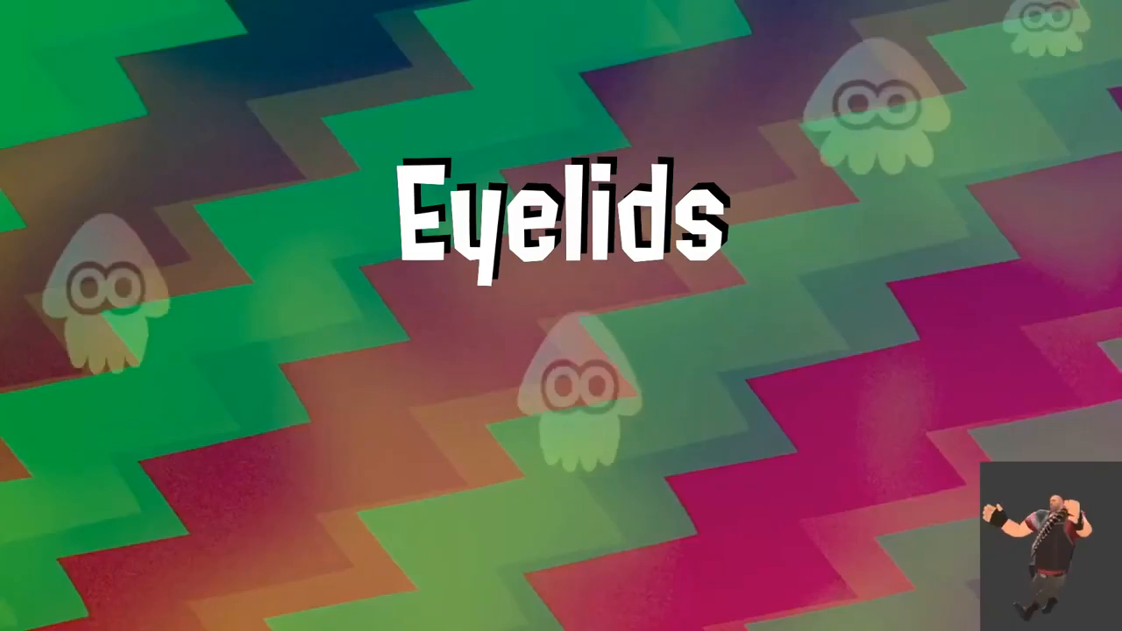
Step: Move the m_body_alb.png node farther from the Principled BSDF and insert a MixRGB node on its Base Color link
left_click(803, 332)
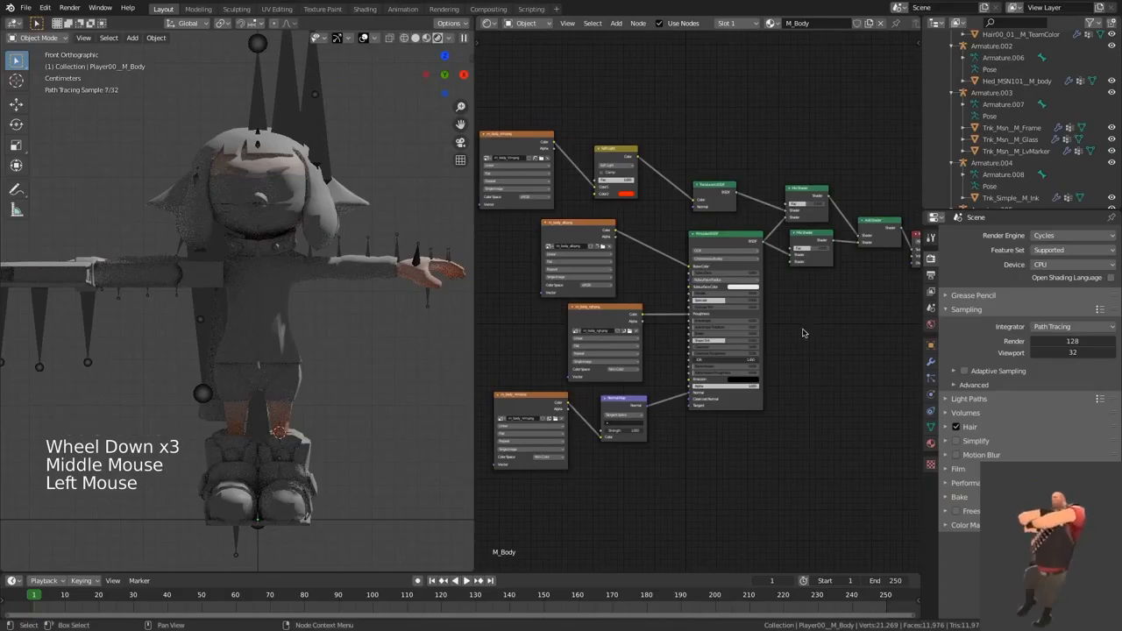
scroll(802, 333, "up", 2)
middle_click_drag(687, 293, 802, 298)
scroll(797, 295, "up", 2)
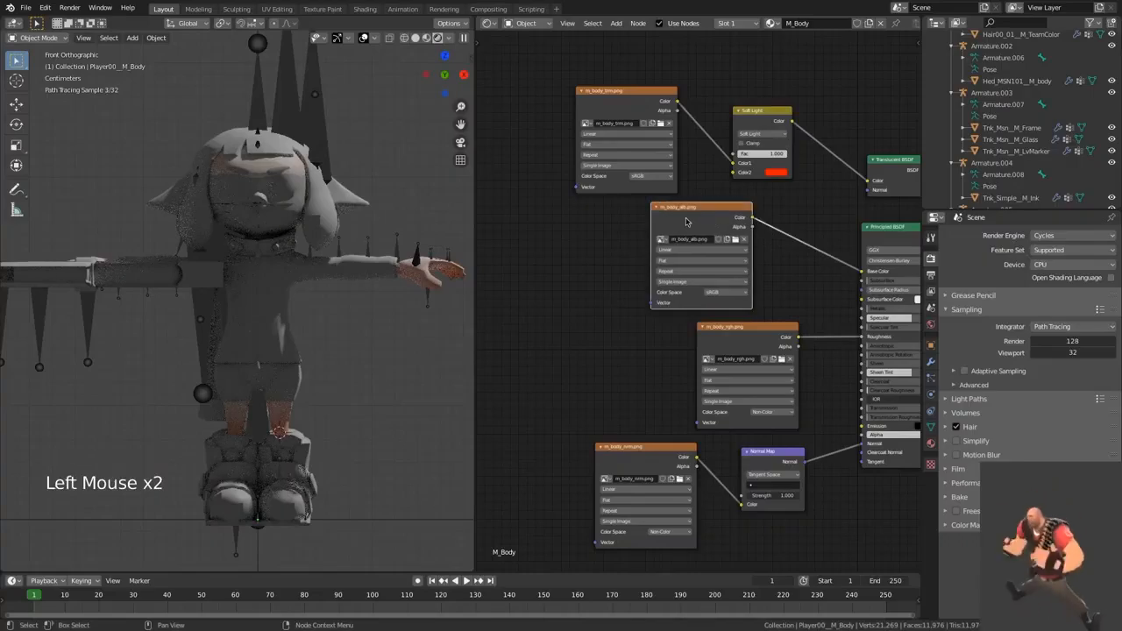
left_click_drag(728, 210, 631, 210)
left_click(728, 214)
key("shift+a")
type("Mix")
left_click(754, 242)
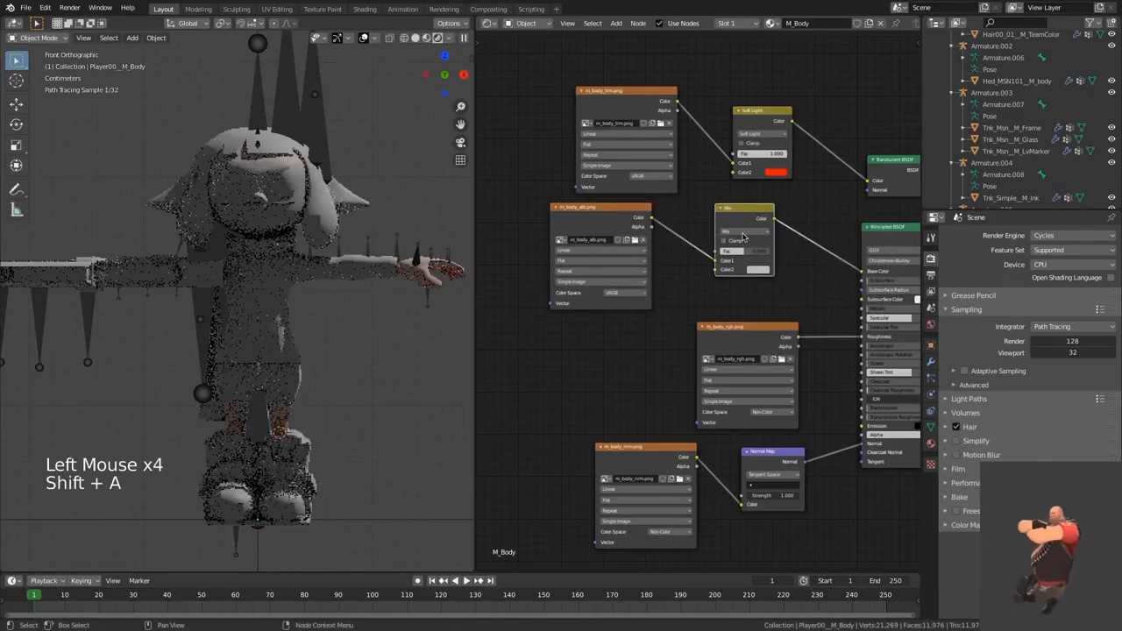
Step: Set the new Mix node on the albedo link to Multiply with a factor of 1.000
left_click(745, 231)
left_click(755, 258)
left_click(761, 260)
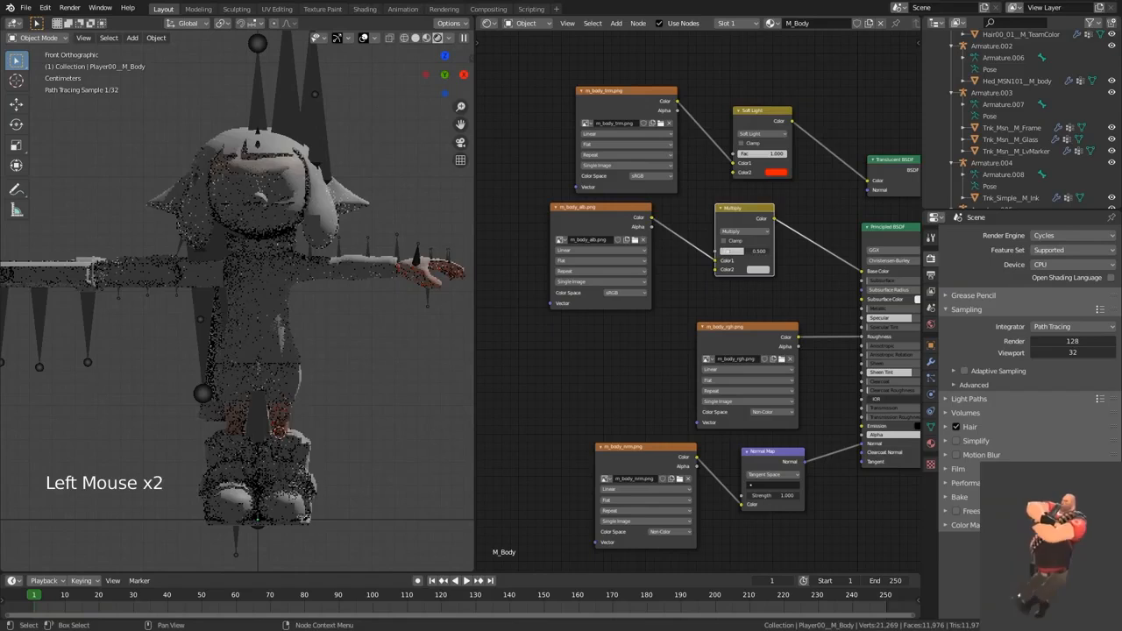
Step: Set the Multiply node's Color2 to the light skin tone with hex value FFD1CC
left_click(757, 269)
key("shift+f")
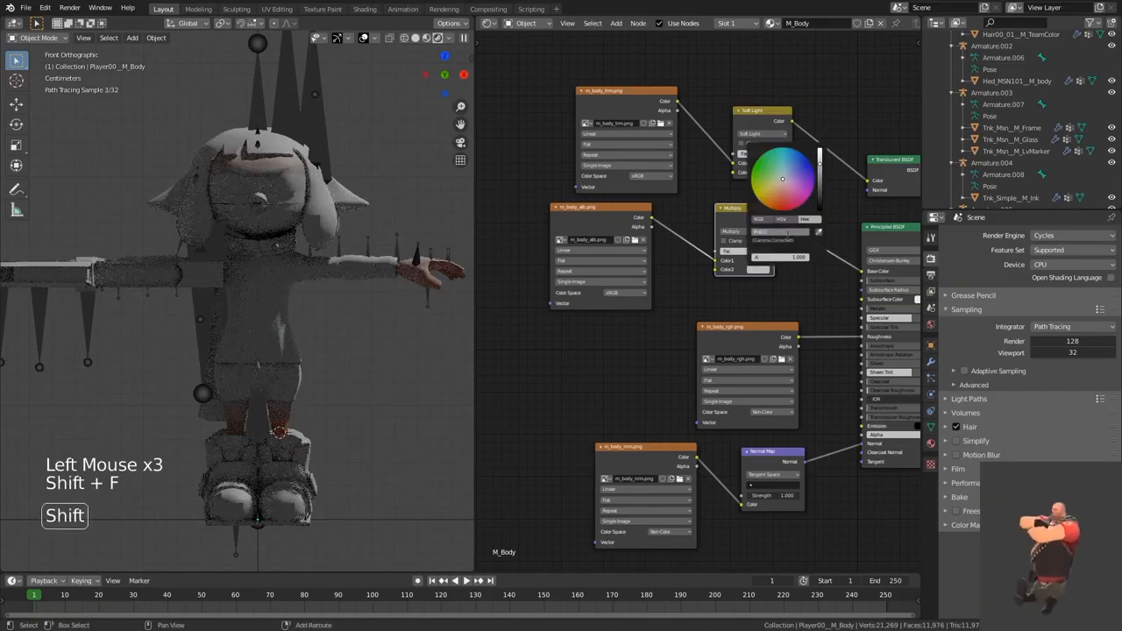
key("shift+c")
left_click(767, 293)
Step: Set the Specular value of the M_Body material's Principled BSDF to 0.700
middle_click_drag(767, 293, 646, 290)
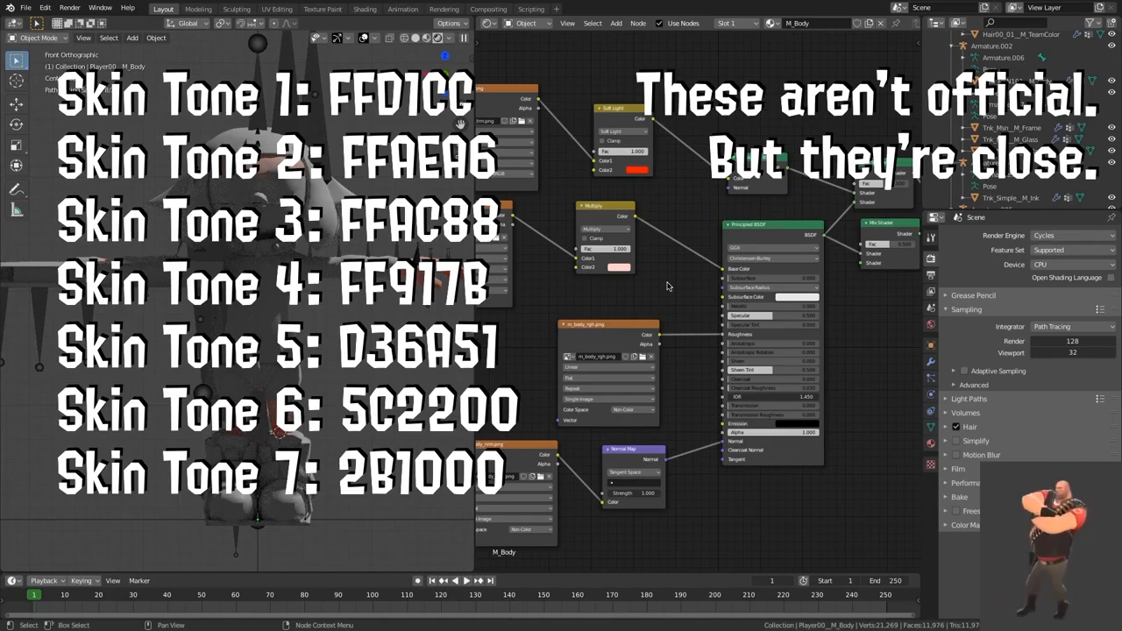
scroll(667, 285, "down", 3)
middle_click_drag(667, 286, 764, 291)
scroll(764, 292, "up", 2)
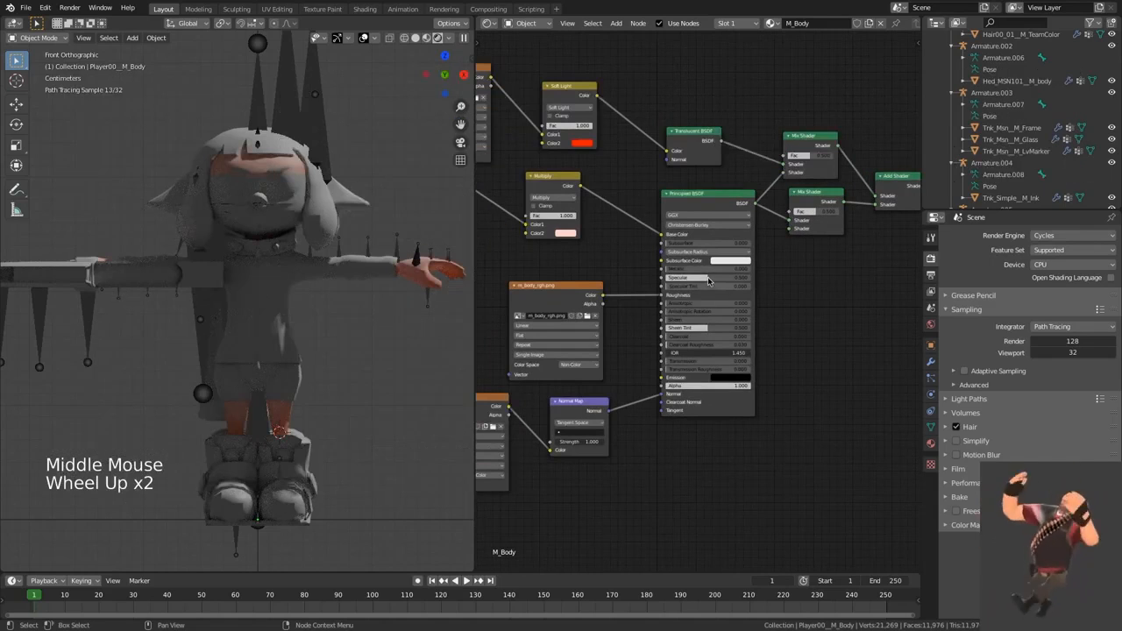
left_click(708, 279)
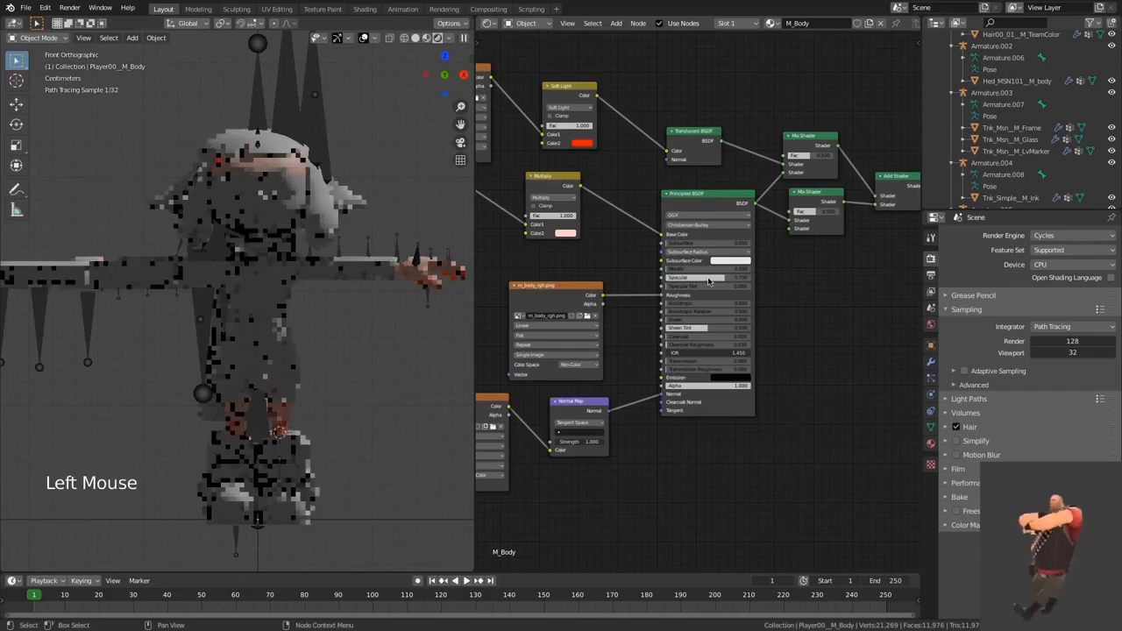
Step: Hide the mouth00, mouth01, mouth02 and mouth04 body meshes and the mouth04__M_TeamColor mesh in the viewport
scroll(1051, 167, "up", 7)
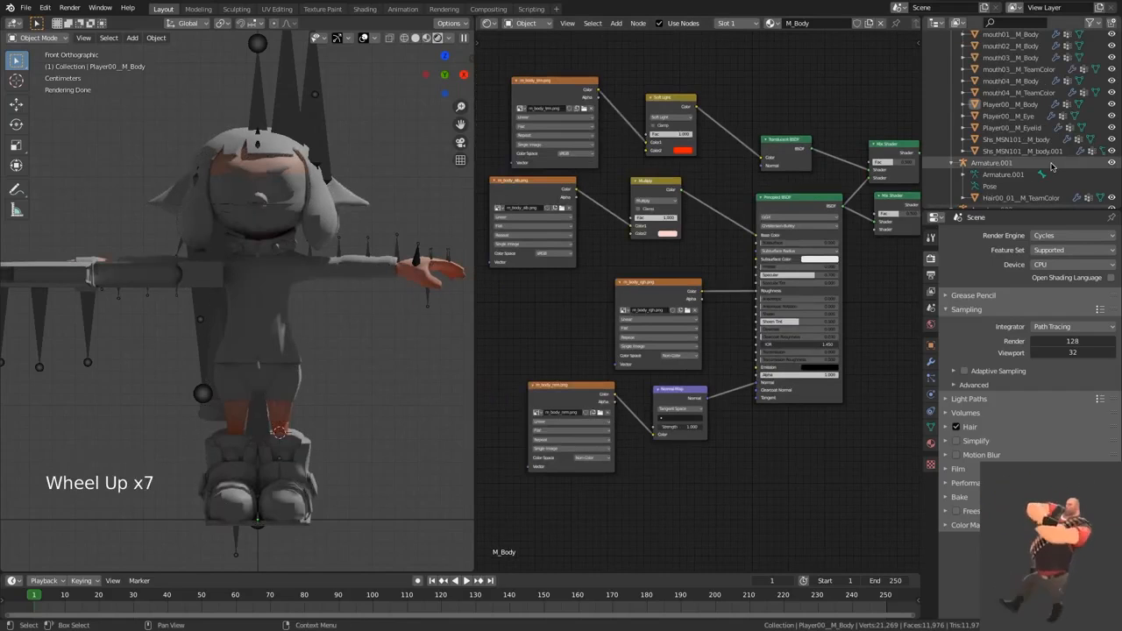
scroll(1047, 158, "up", 4)
scroll(1016, 90, "down", 2)
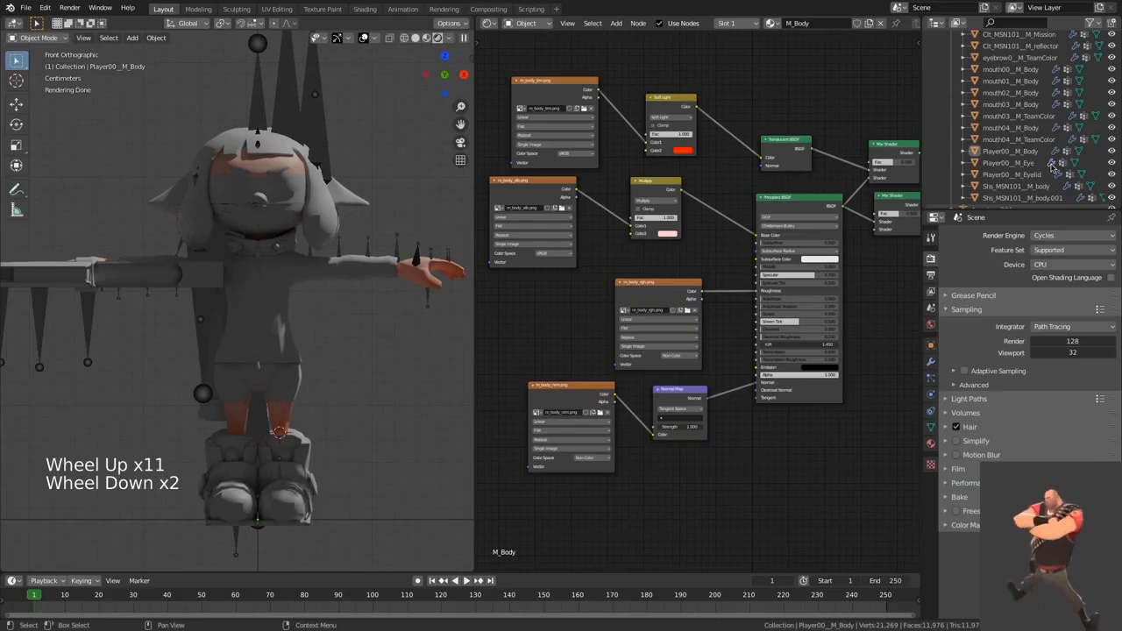
left_click(1112, 69)
left_click(1111, 80)
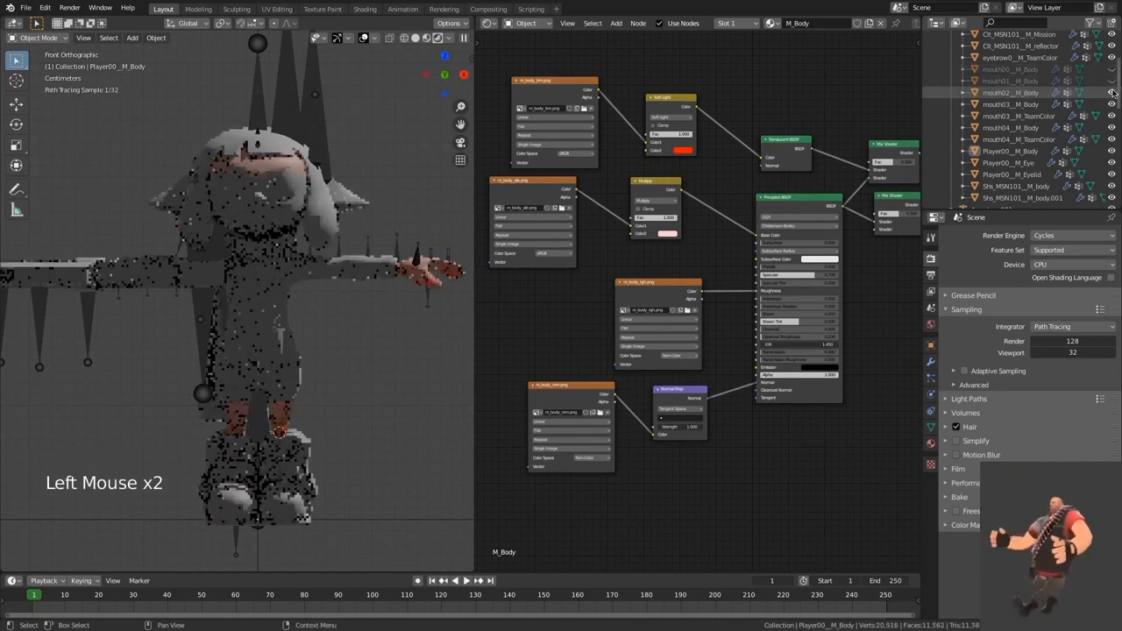
left_click(1111, 92)
left_click(1111, 127)
left_click(1111, 139)
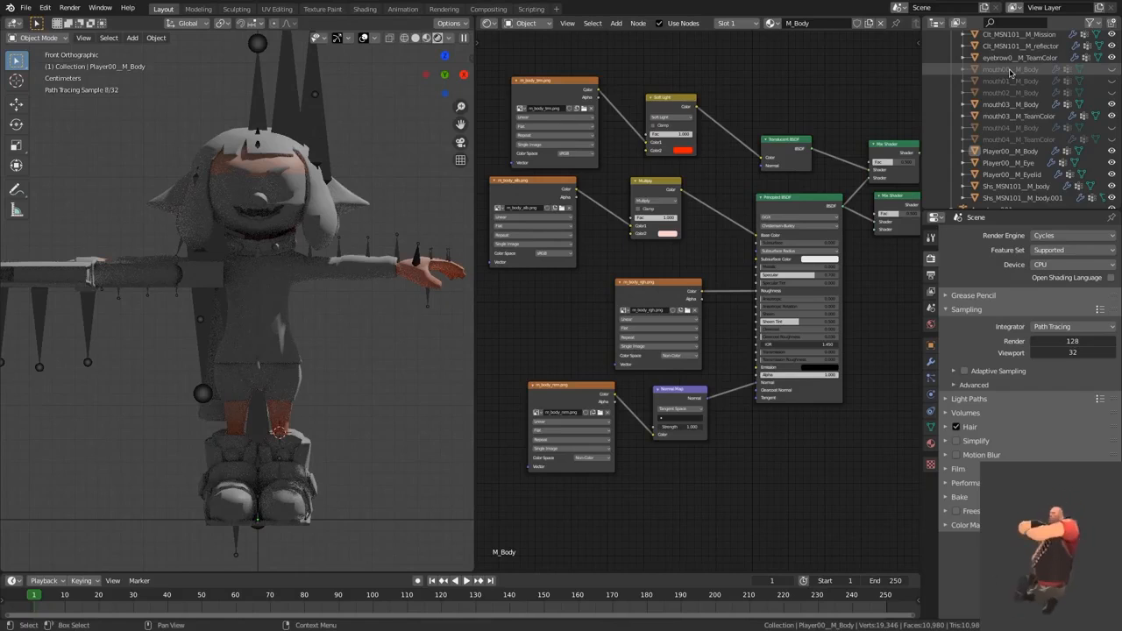
Step: Examine the node trees of the mouth00, mouth01, mouth02 and mouth03 objects one after another
left_click(1008, 68)
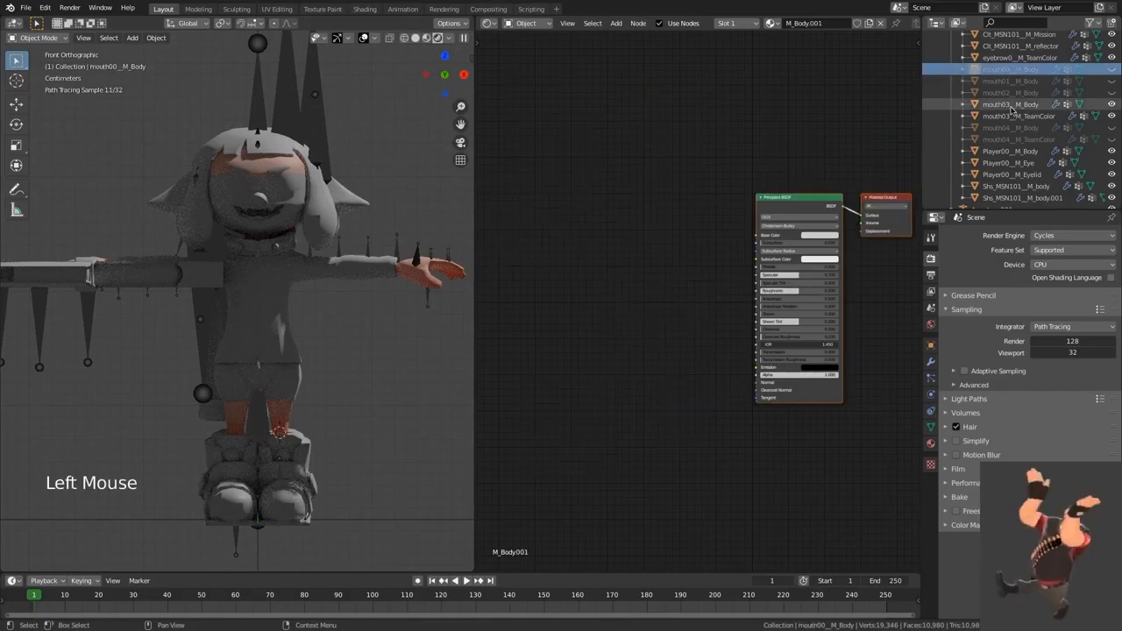
left_click(1010, 107)
left_click(1009, 115)
left_click(1010, 108)
left_click(1009, 115)
left_click(1009, 106)
left_click(1009, 115)
left_click(1007, 71)
left_click(1009, 83)
left_click(1011, 93)
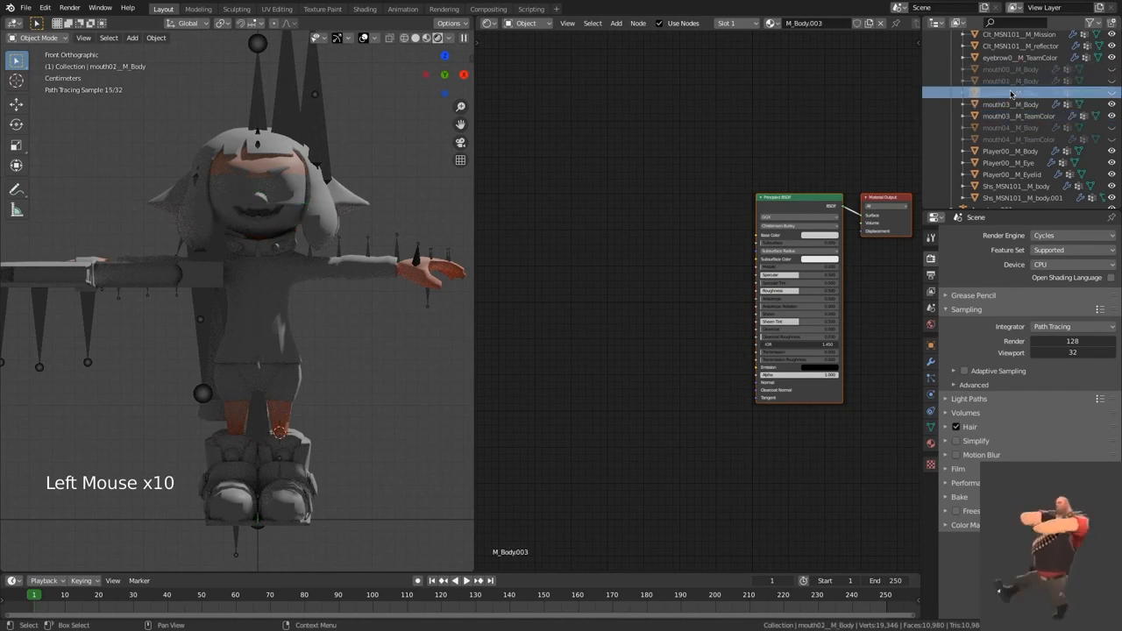
Step: Try to delete all nodes of the mouth03__M_Body material and paste copied nodes in their place
left_click(1010, 104)
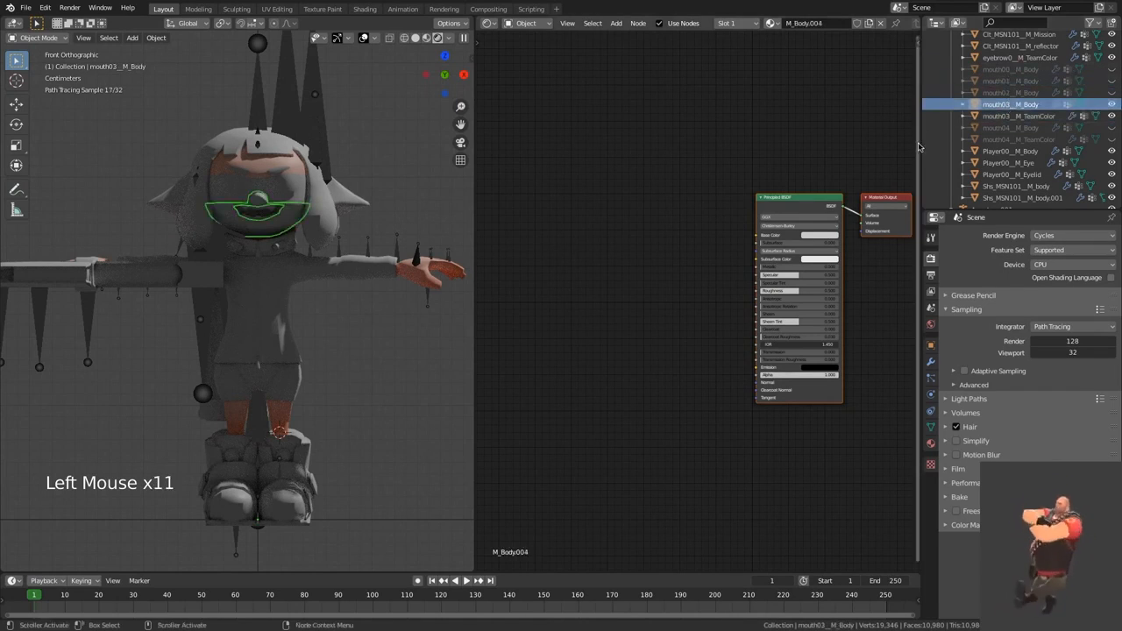
left_click(770, 145)
key("a")
key("x")
key("super+v")
left_click(746, 147)
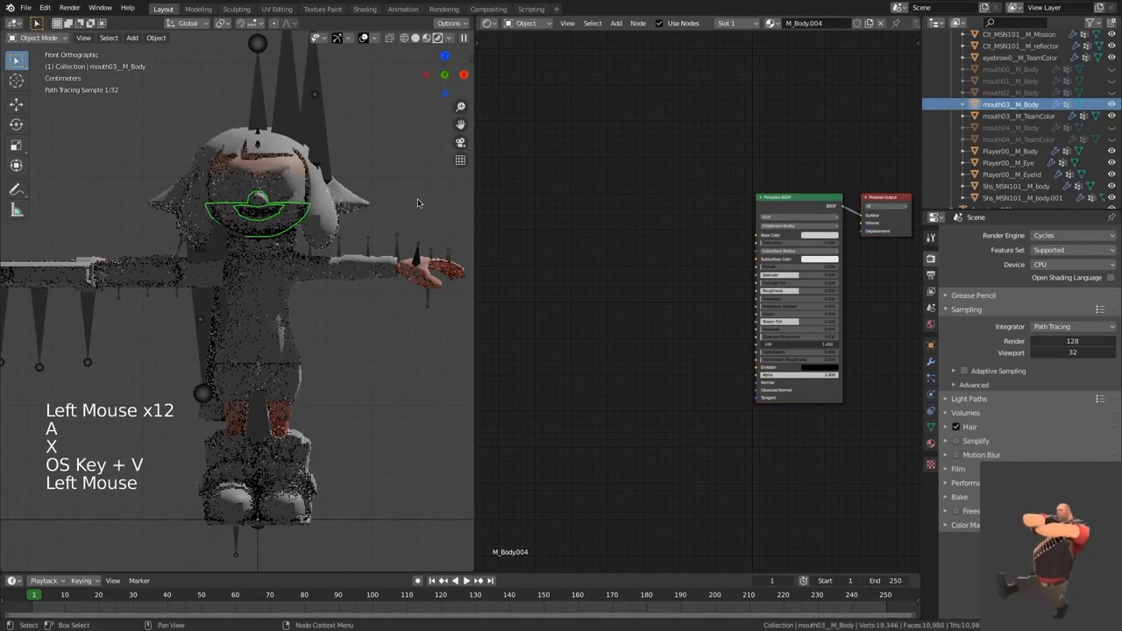
Step: Copy all nodes of the Player00__M_Body material and use them to replace the nodes of the mouth03__M_Body material
left_click(271, 190)
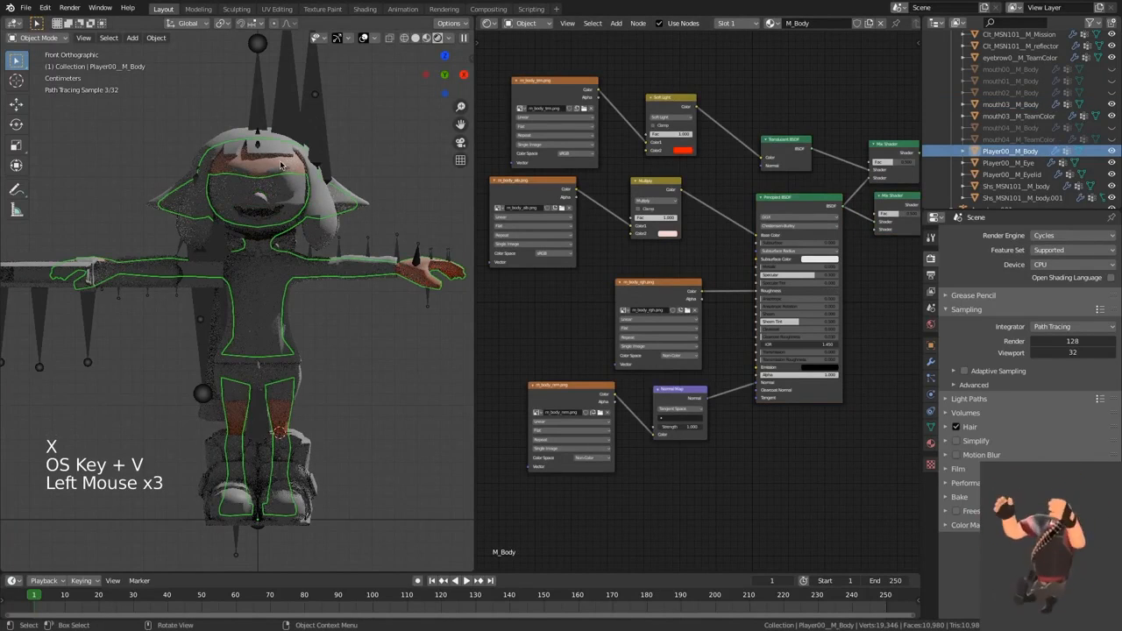
left_click(659, 243)
key("a")
key("super+c")
left_click(690, 251)
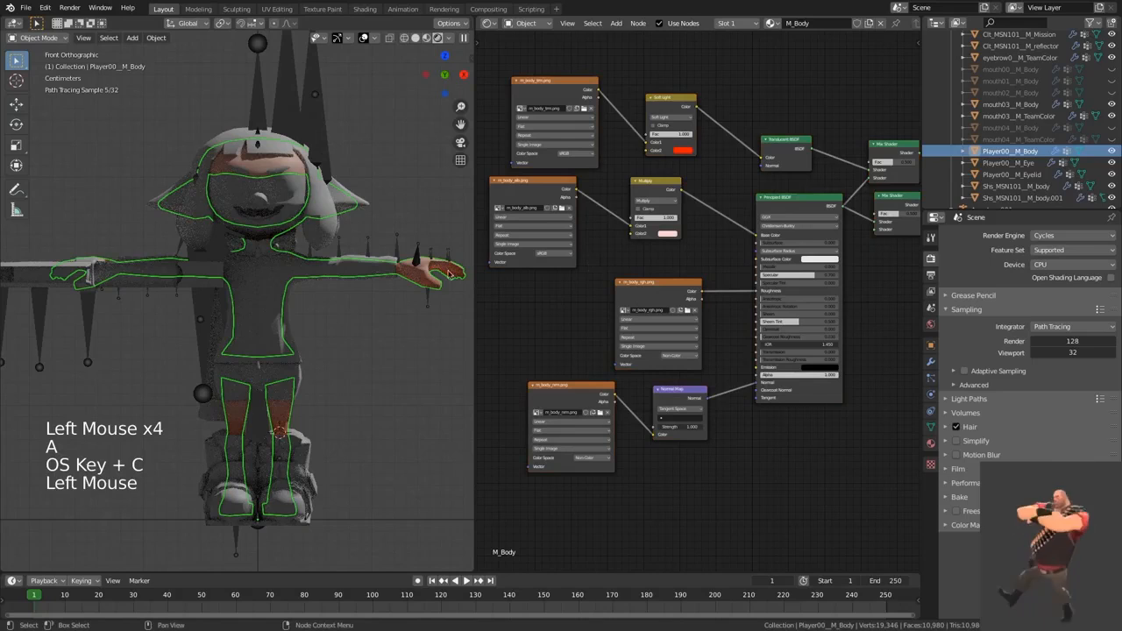
left_click(284, 217)
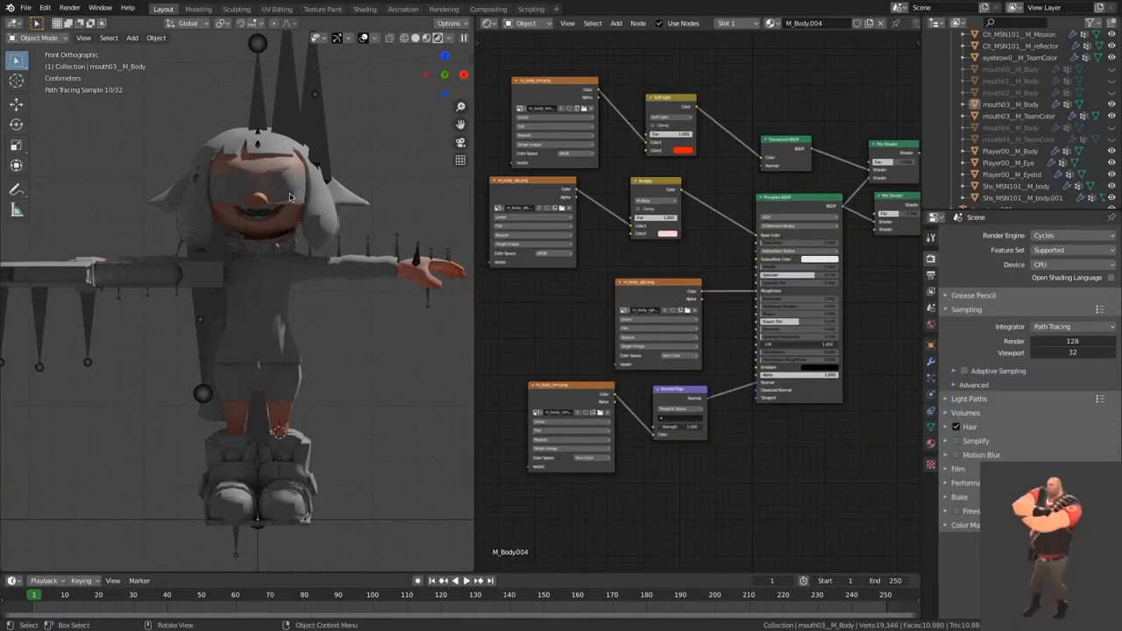
Step: Select the Player00__M_Eyelid mesh and set its Principled BSDF Specular value to 0.7
left_click(286, 197)
left_click(694, 276)
scroll(693, 277, "up", 2)
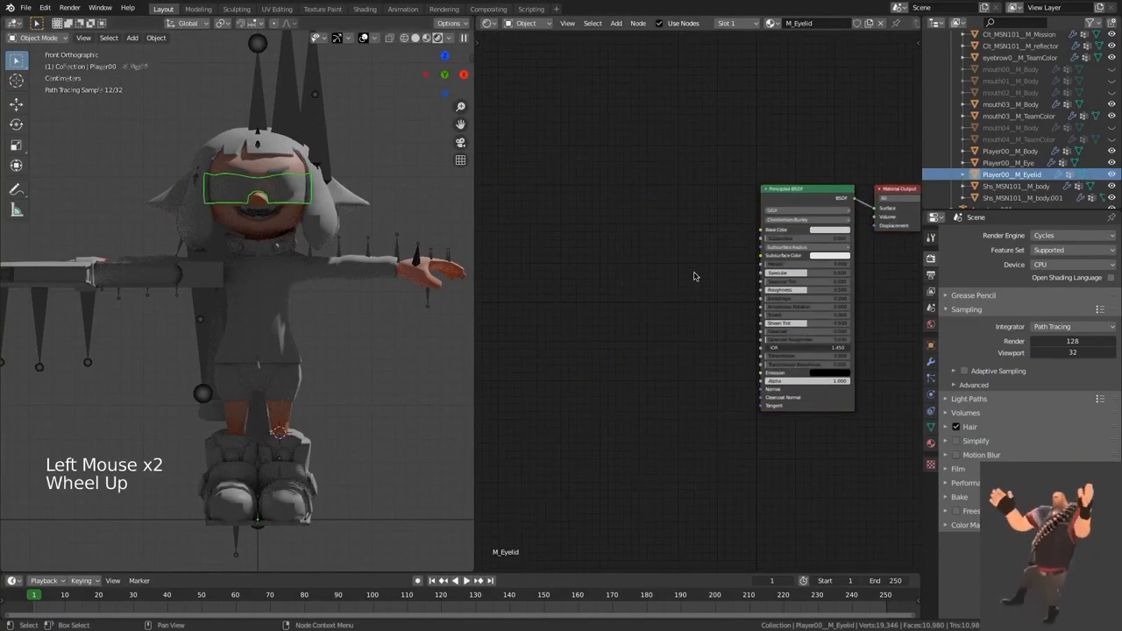
middle_click_drag(694, 276, 662, 266)
left_click(784, 257)
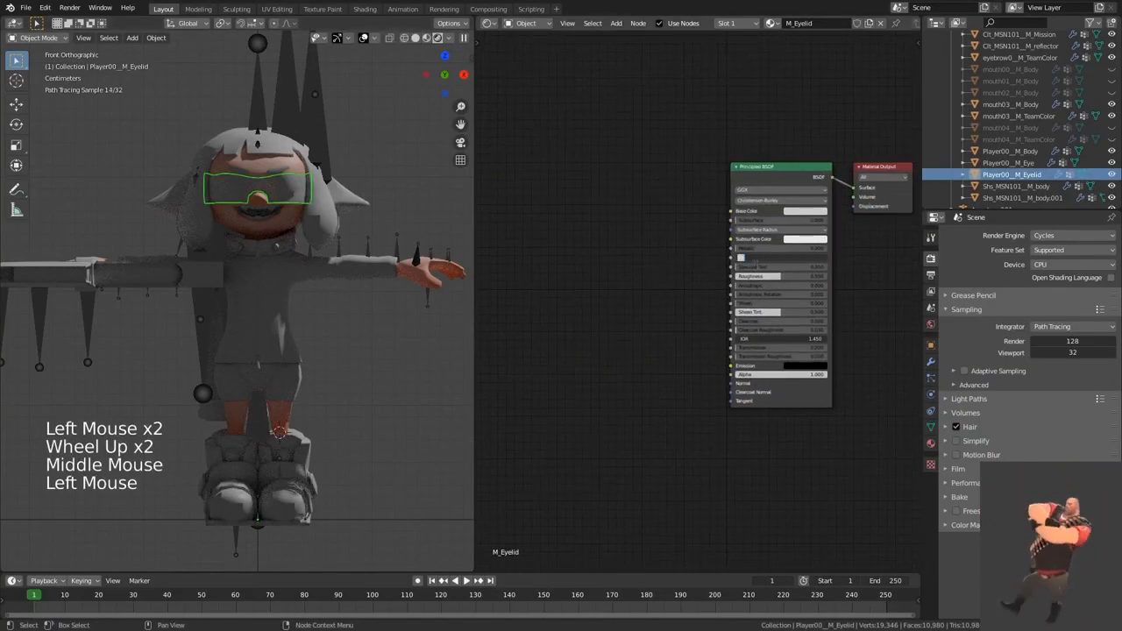
type("0.7")
key("Return")
Step: Add an Image Texture node to the M_Eyelid material and load m_eyelid_alb.0.png from the images folder
middle_click_drag(593, 291, 663, 283)
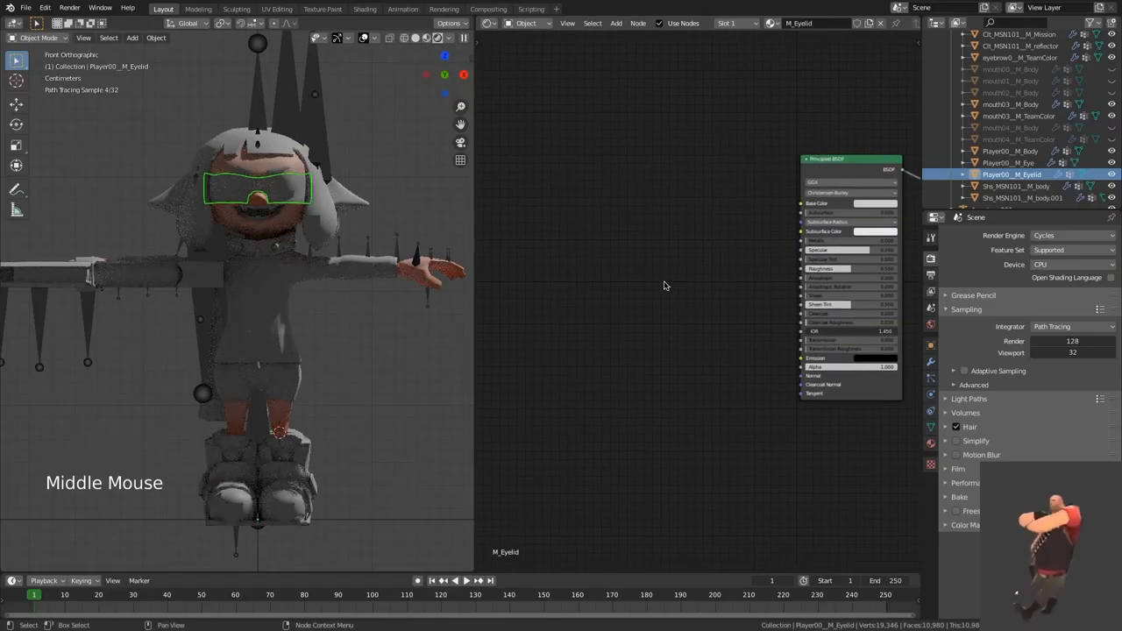
key("shift+a")
left_click(649, 236)
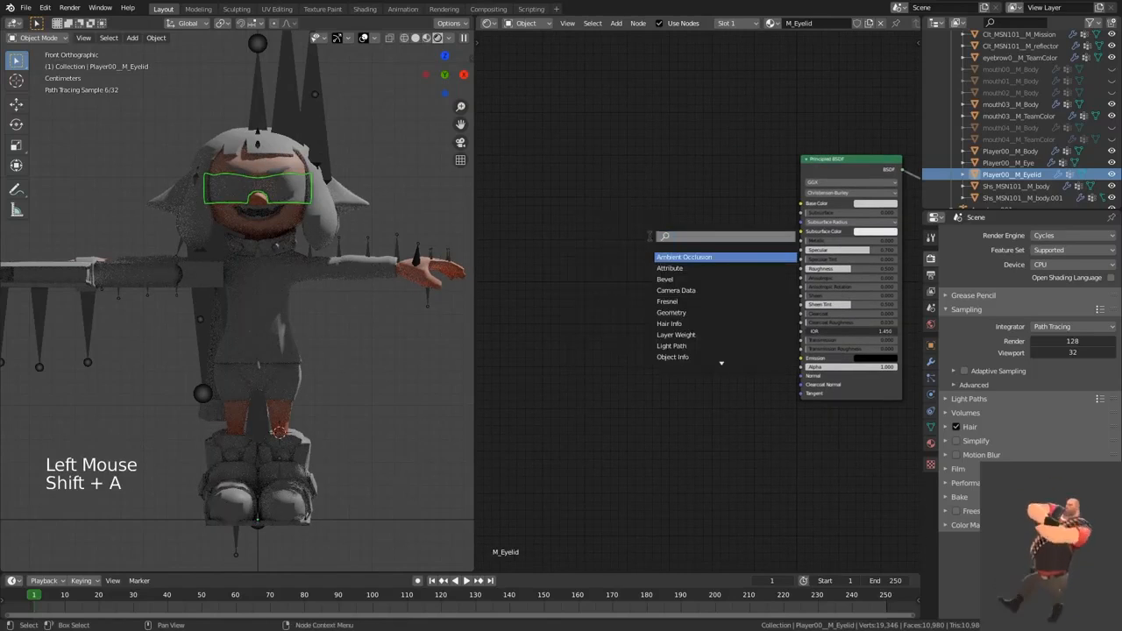
type("ima")
left_click(672, 256)
left_click(672, 256)
scroll(712, 211, "up", 2)
left_click(673, 165)
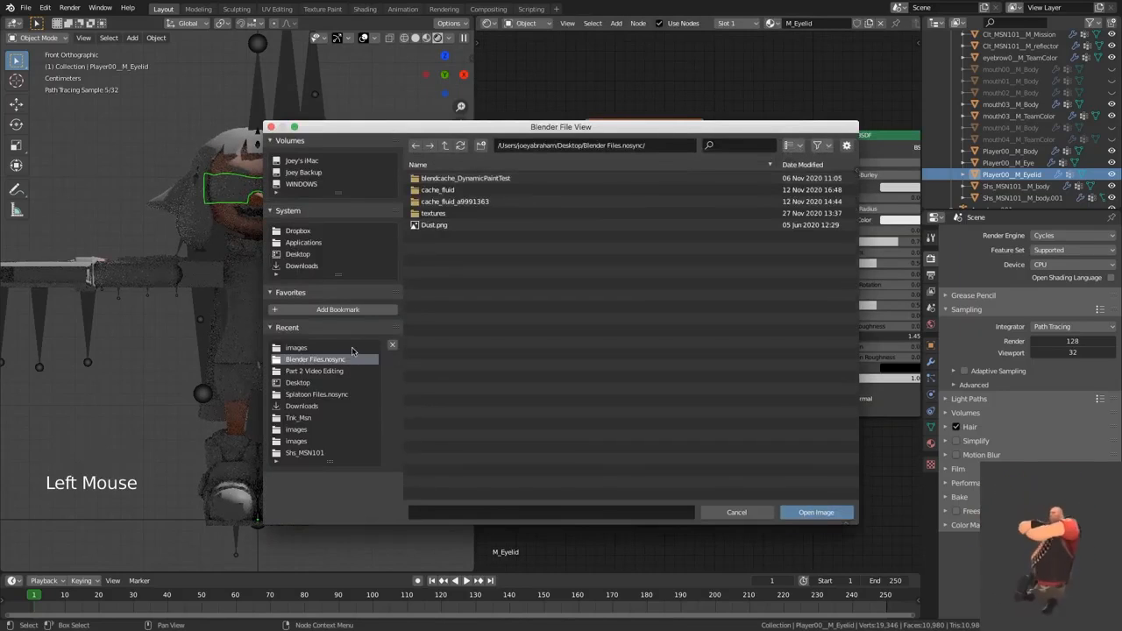
left_click(303, 348)
double_click(500, 359)
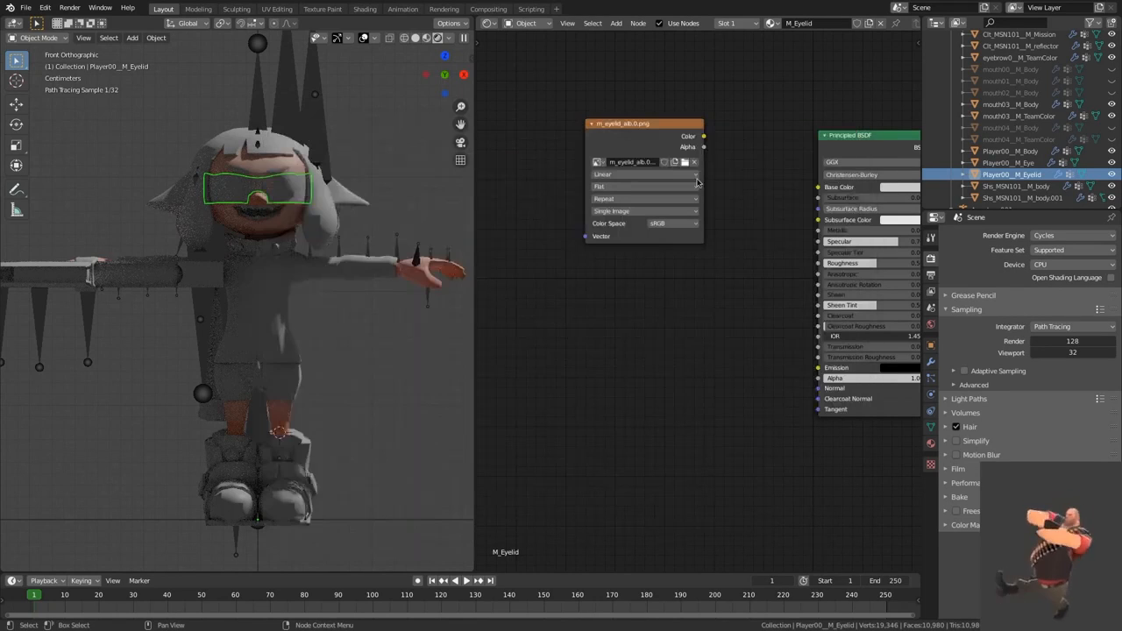
Step: Move the m_eyelid_alb.0.png node farther from the Principled BSDF and connect its Color output to Base Color
left_click_drag(630, 143, 565, 110)
left_click(639, 103)
left_click_drag(791, 172, 817, 186)
left_click(738, 272)
left_click(399, 175)
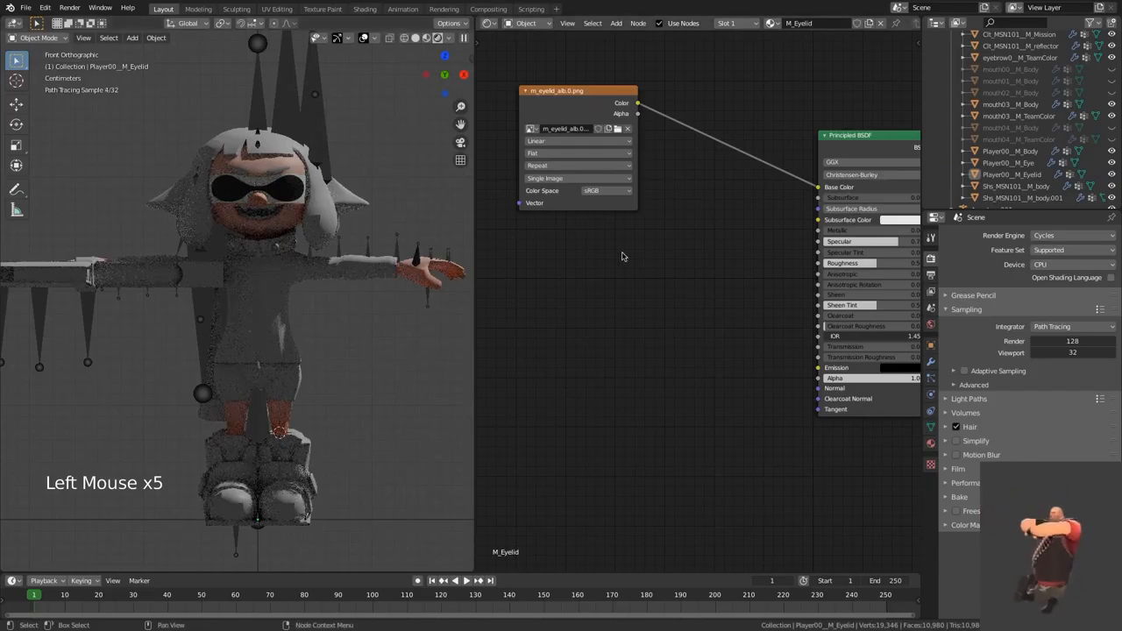
Step: Set the color space of the m_eyelid_alb.0.png texture to Non-Color
left_click(595, 189)
left_click(624, 235)
middle_click_drag(752, 203, 756, 181)
left_click(812, 142, "ctrl+shift")
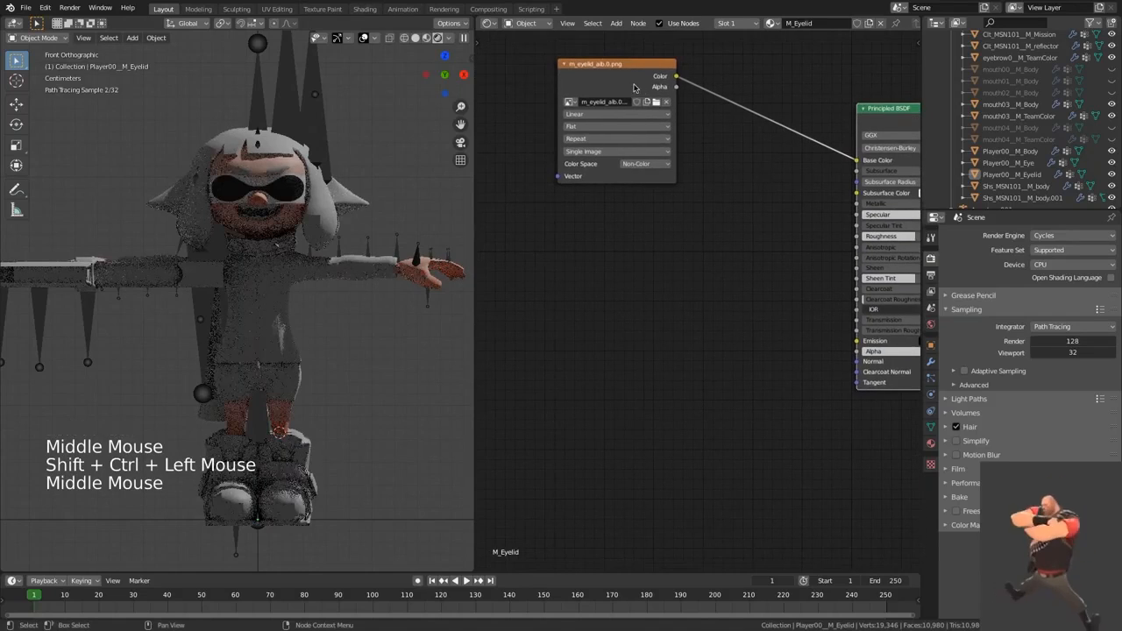
Step: Duplicate the m_eyelid_alb.0.png texture node below the original and load m_eyelid_mlta.png into the copy
left_click(596, 76)
key("shift+d")
left_click(647, 255)
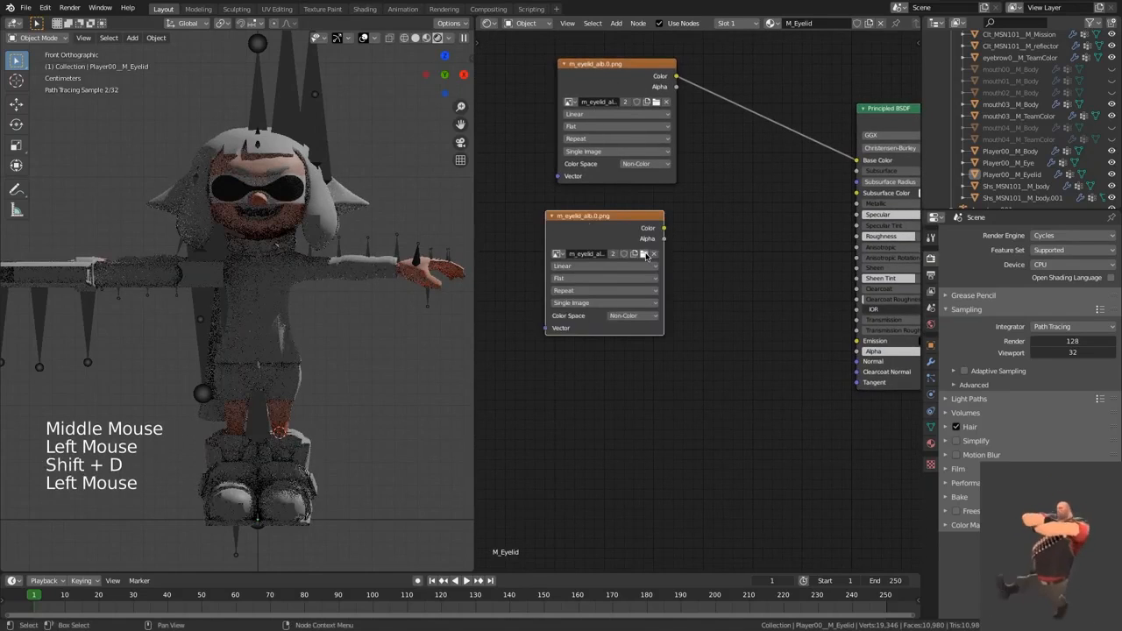
left_click(645, 255)
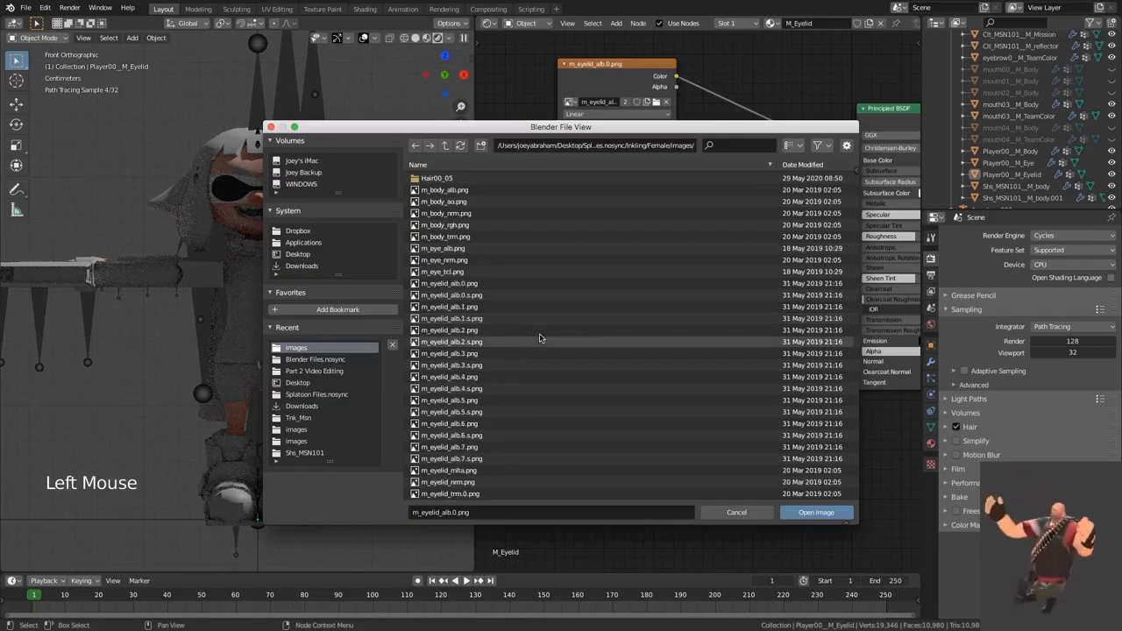
left_click(504, 471)
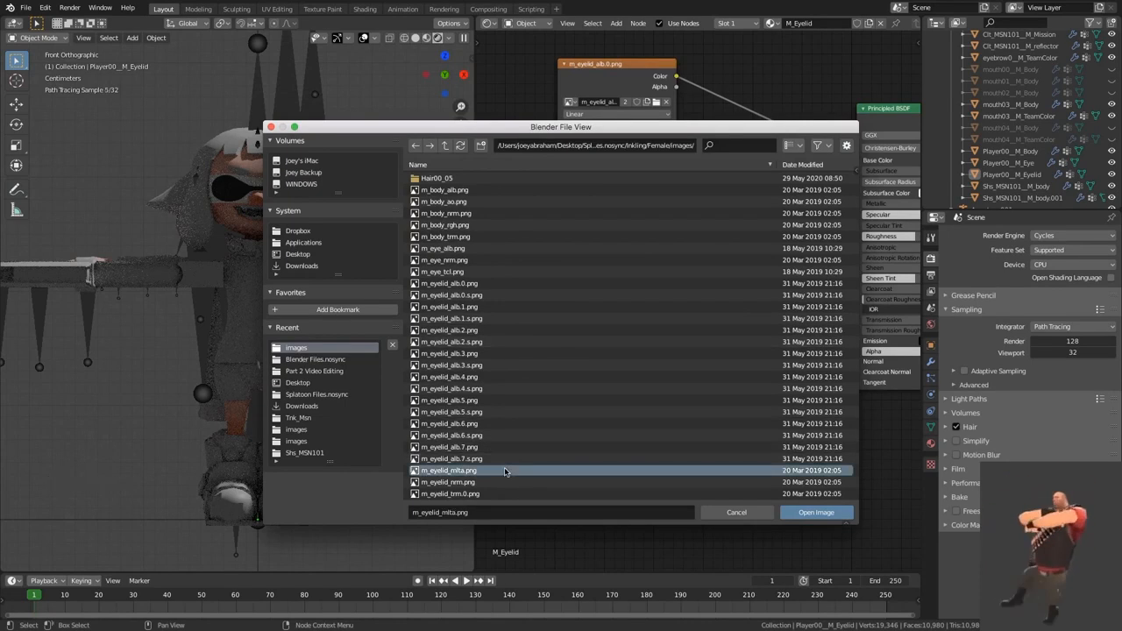
double_click(504, 470)
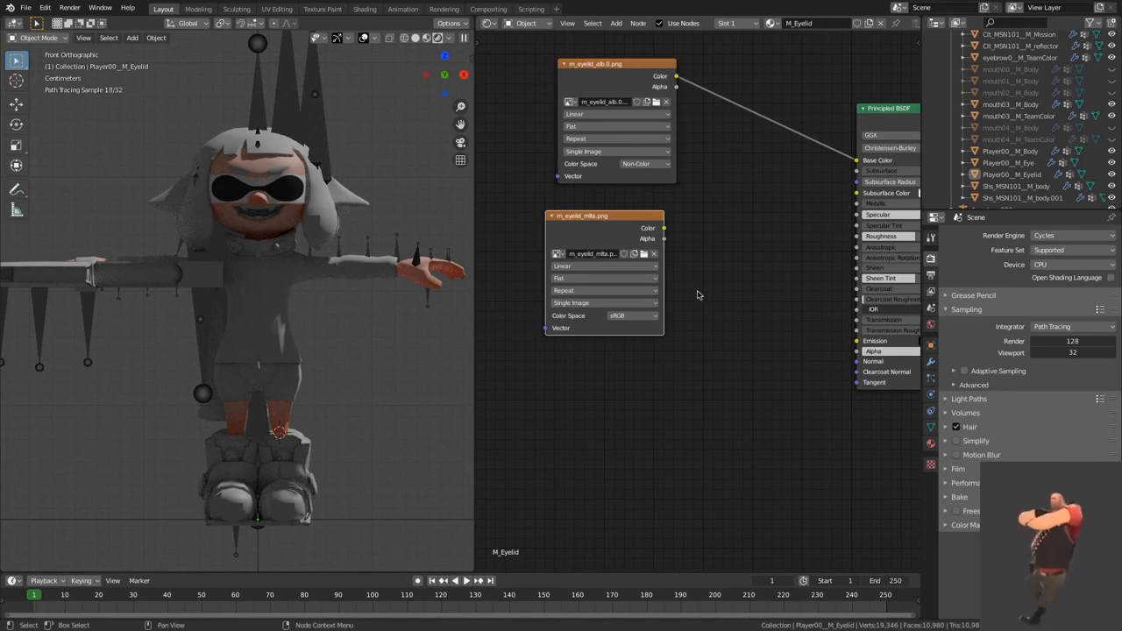
Step: Add a MixRGB node set to Multiply, with the Color output of m_eyelid_mlta.png feeding its Color1
left_click_drag(614, 241, 549, 250)
key("shift+a")
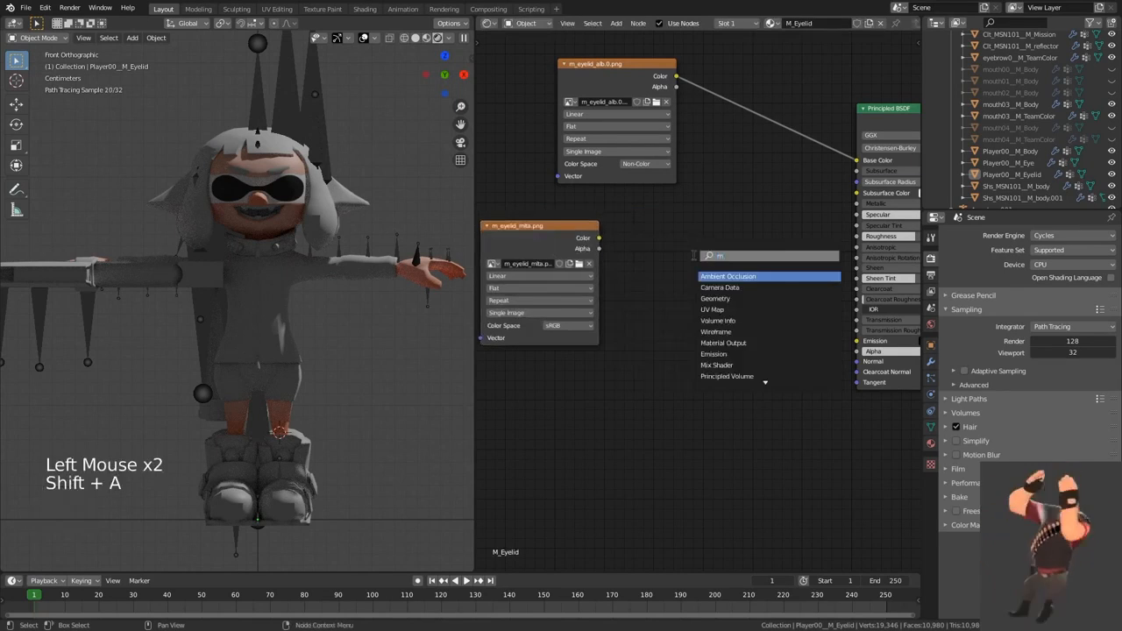
left_click(720, 286)
left_click(701, 255)
left_click_drag(600, 239, 734, 278)
left_click(711, 255)
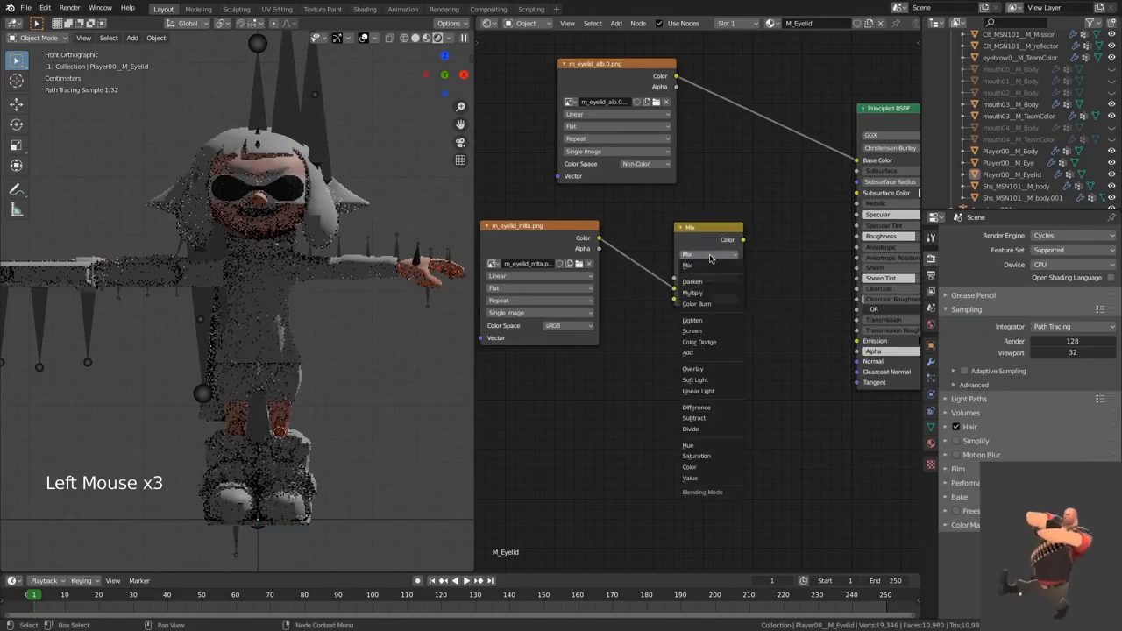
left_click(706, 293)
Step: Set the Multiply node's Color2 to a light pink and connect its output to Base Color
left_click(722, 298)
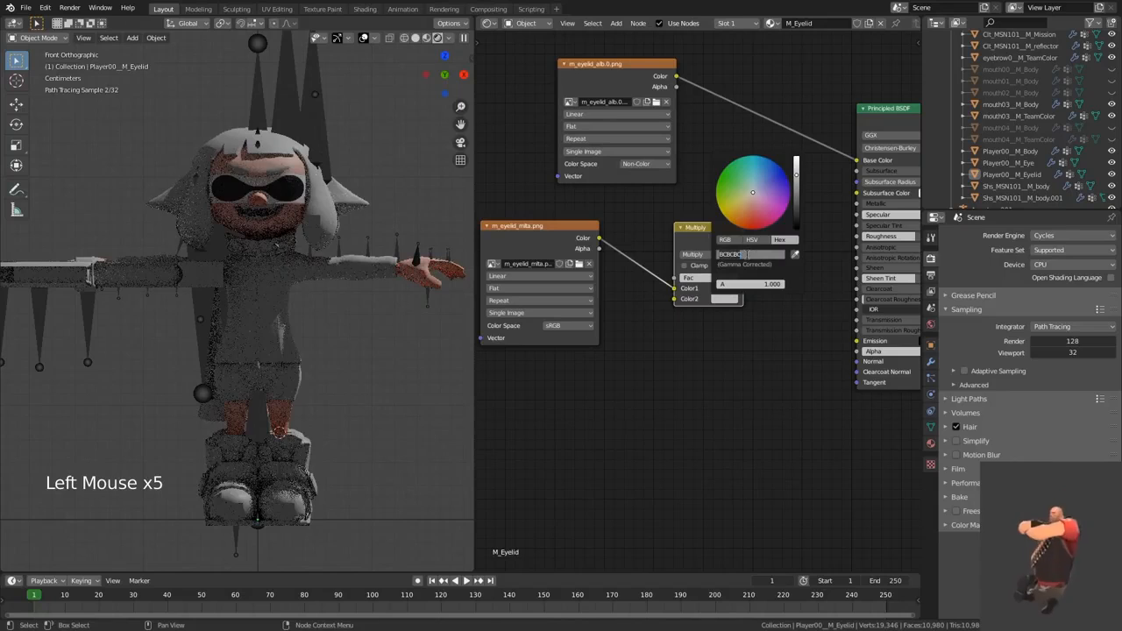
type("F")
type("CC")
left_click(745, 245)
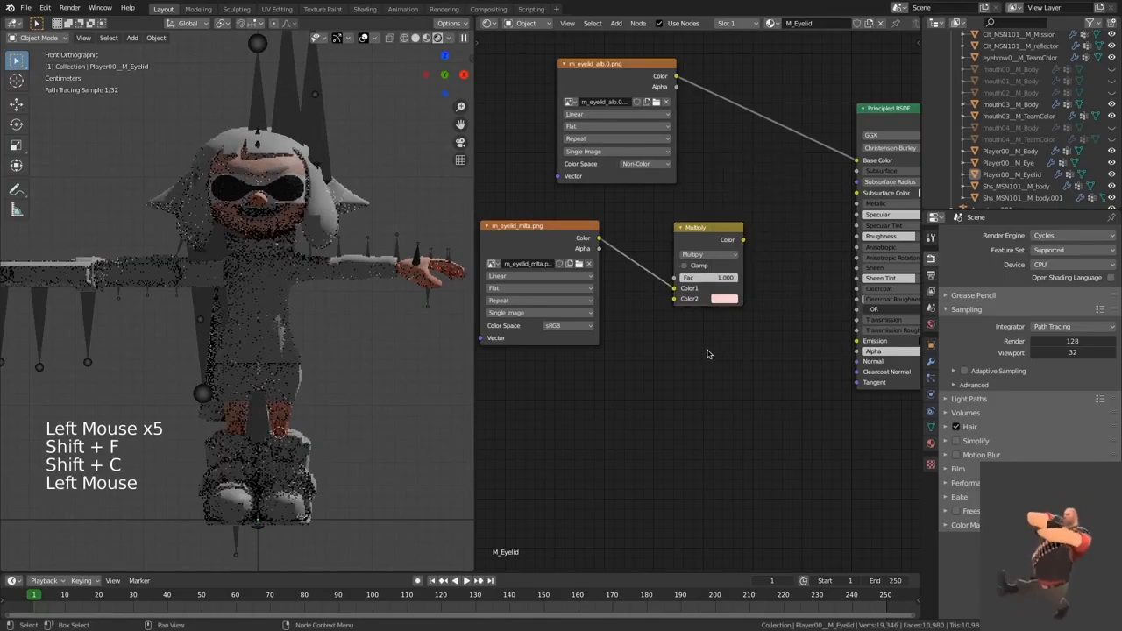
left_click_drag(858, 167, 857, 161)
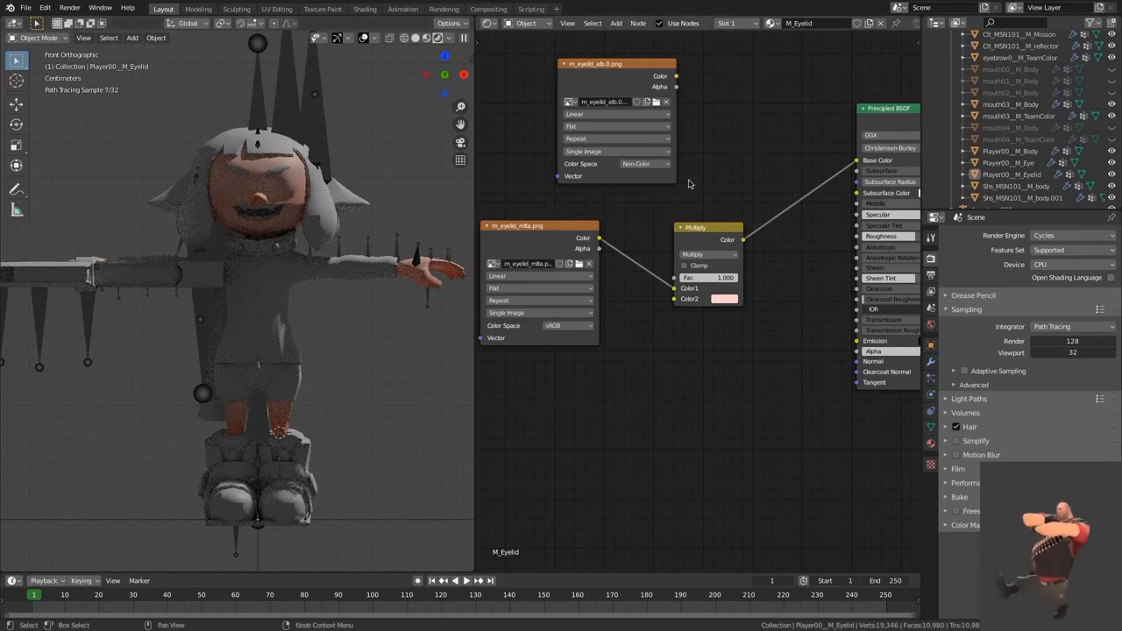
Step: Insert a duplicate of the Multiply node into the Base Color link and connect m_eyelid_alb.0.png's Color output to it
middle_click_drag(671, 232, 639, 275)
left_click_drag(647, 274, 637, 275)
key("shift+d")
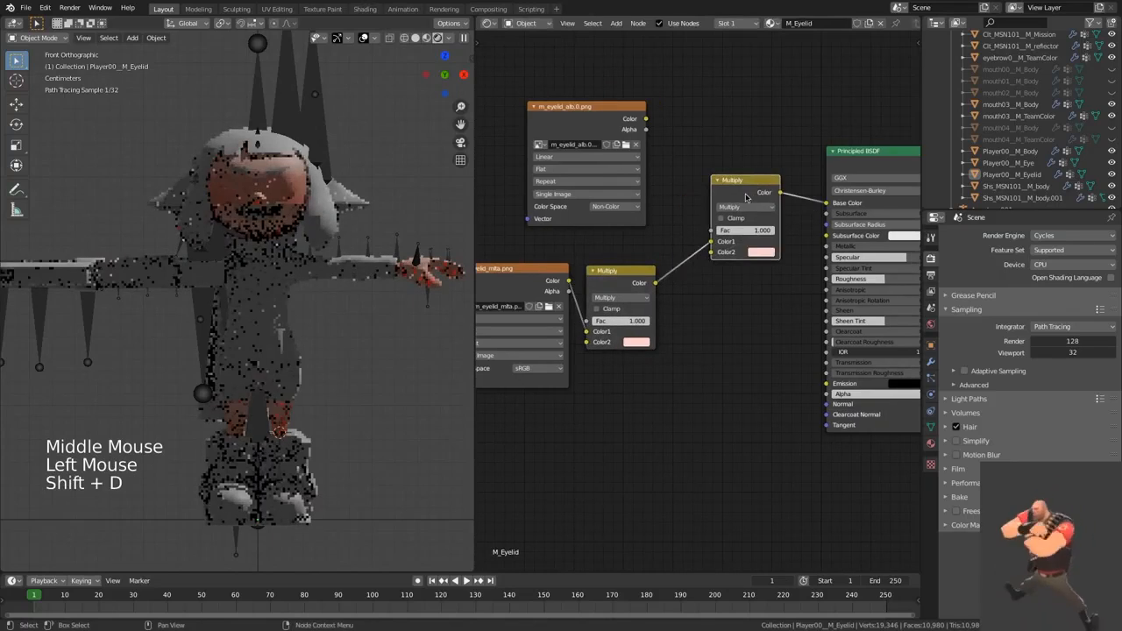
left_click(749, 189)
left_click_drag(645, 123, 715, 215)
Step: Move the m_eyelid_alb.0.png link to the second Multiply node's Fac input, and set the texture to Non-Color after trying sRGB
left_click(557, 207)
left_click(550, 270)
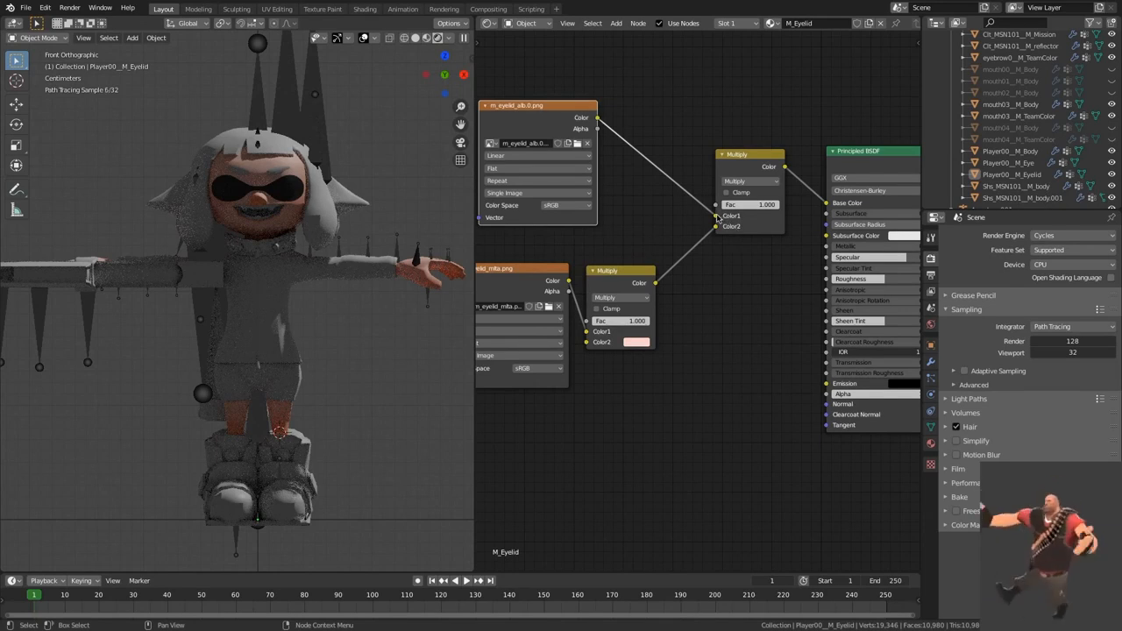
left_click_drag(716, 216, 684, 207)
left_click(565, 206)
left_click(565, 250)
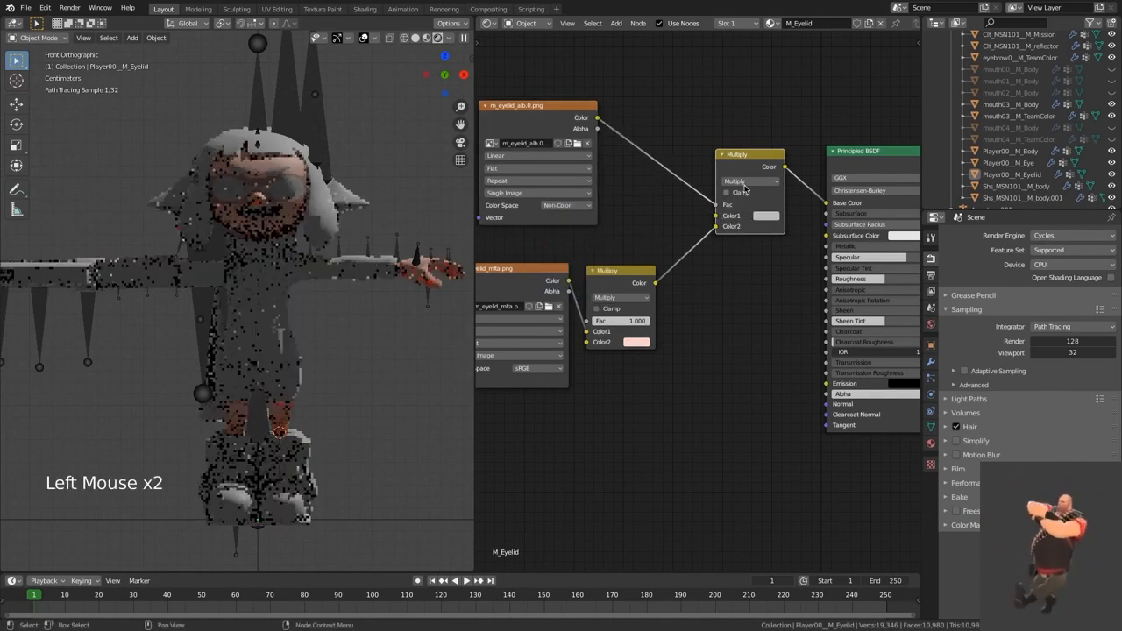
Step: Change the second Multiply node's blend mode to Mix and set its Color1 to black (000000)
left_click(750, 180)
left_click(745, 180)
left_click(766, 216)
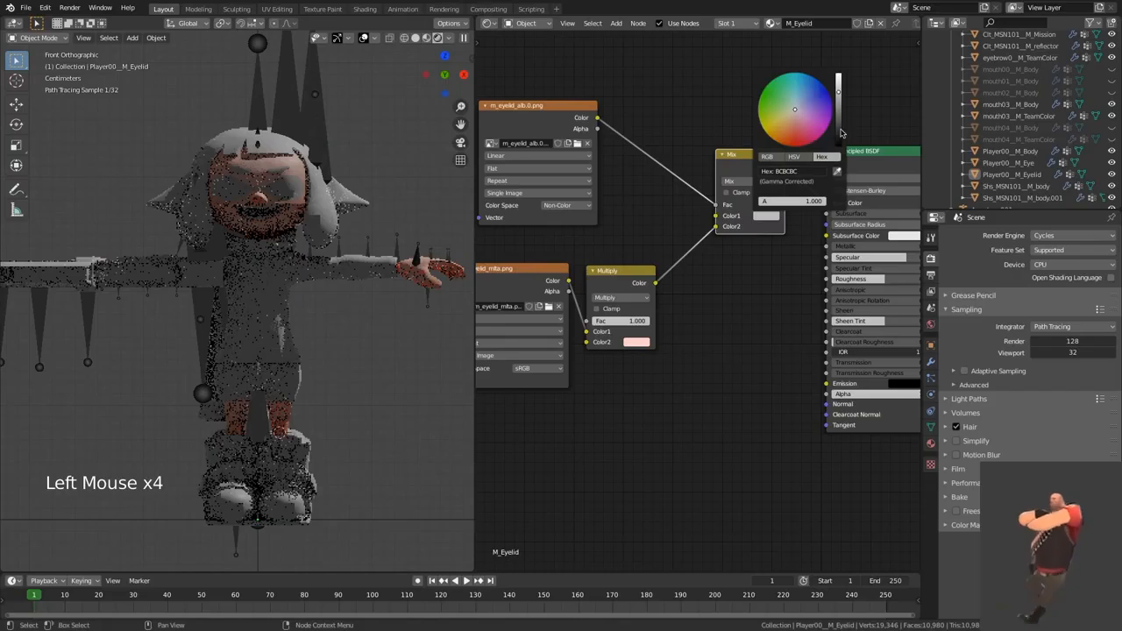
left_click_drag(838, 132, 838, 146)
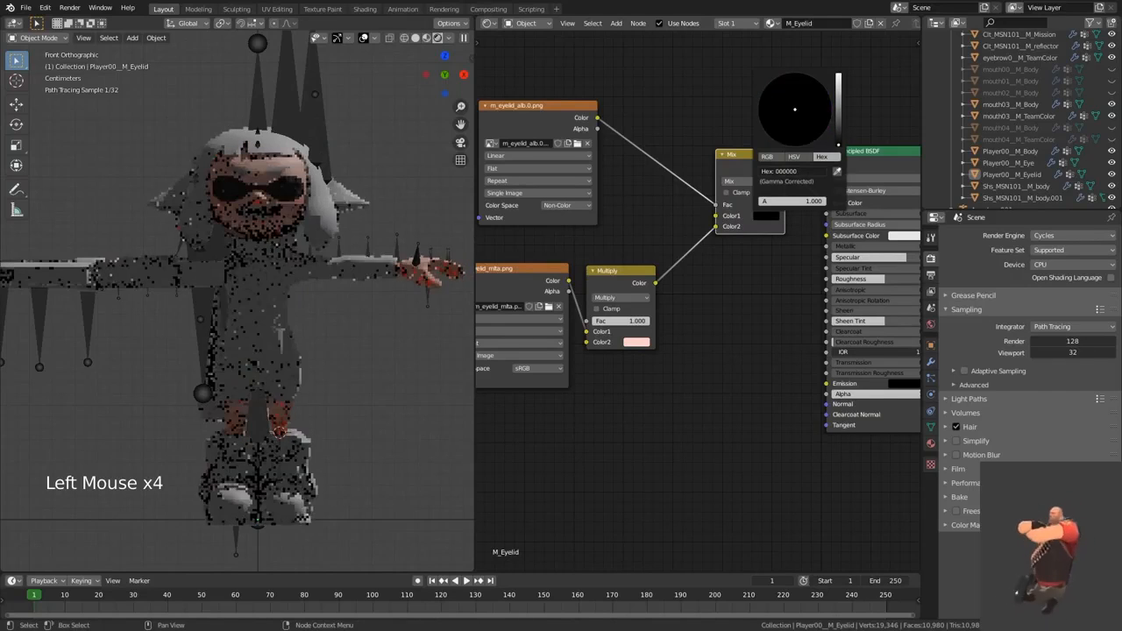
Step: Try white (FFFFFF) as the Mix node's Color1 and return it to black
left_click(766, 217)
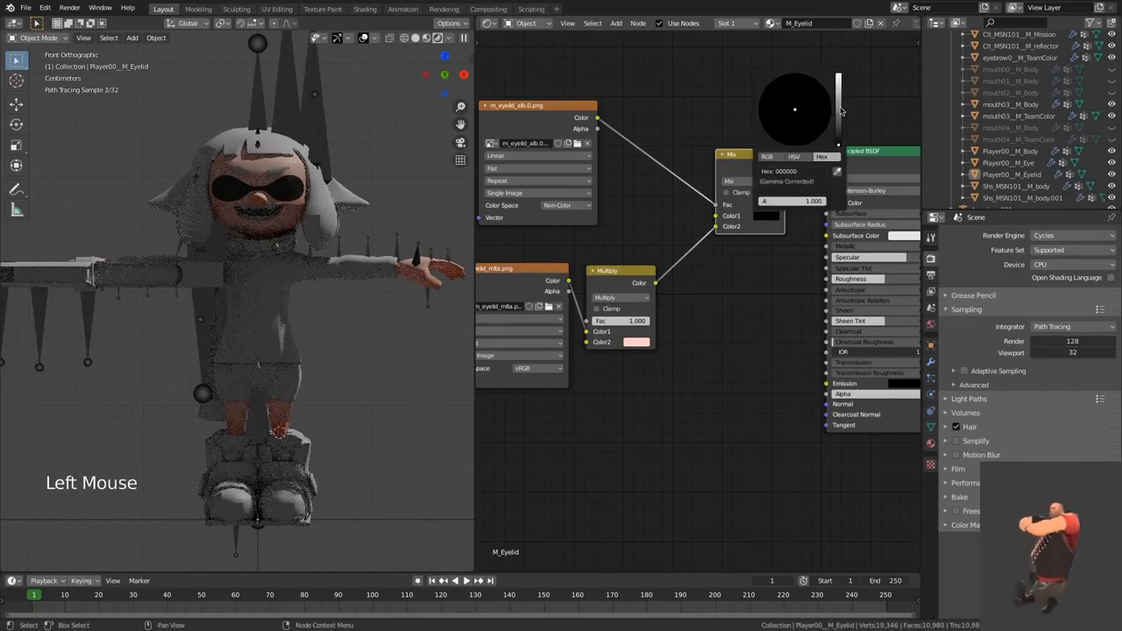
left_click_drag(839, 111, 838, 75)
mouse_move(817, 138)
left_mouse_down()
mouse_move(761, 123)
mouse_move(766, 92)
mouse_move(815, 136)
mouse_move(767, 134)
mouse_move(794, 110)
left_mouse_up()
left_click(759, 237)
left_click(765, 215)
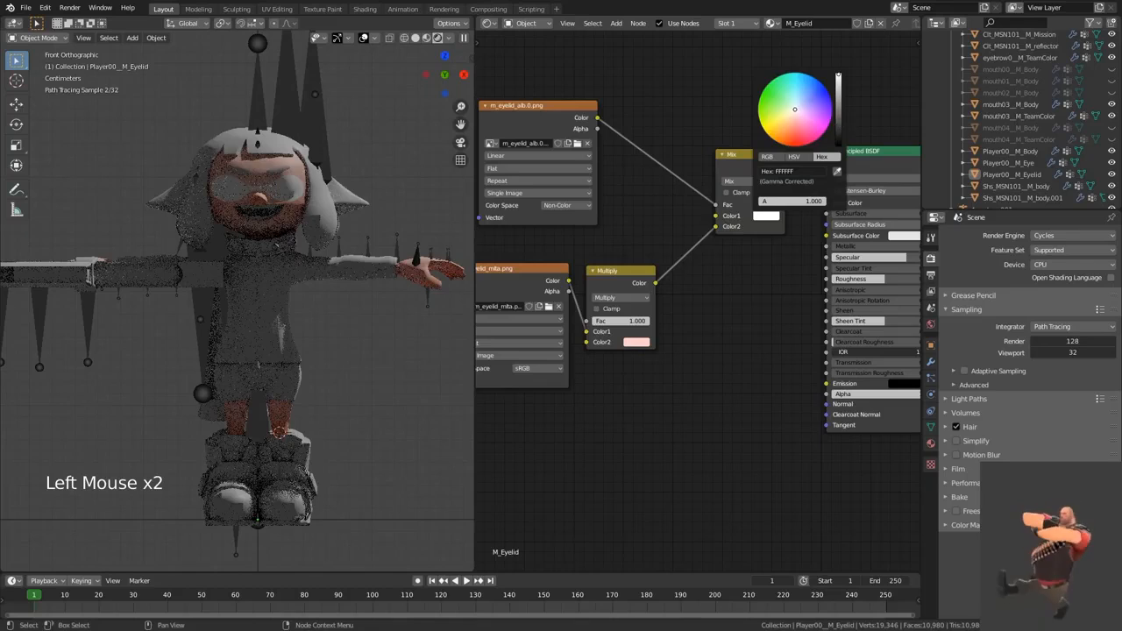
left_click_drag(838, 75, 838, 145)
left_click(751, 271)
Step: Space the m_eyelid_mlta.png and Multiply nodes farther apart and move them up closer to the nodes above
scroll(769, 254, "down", 3)
middle_click_drag(783, 195, 810, 121)
left_click_drag(663, 207, 676, 187)
left_click_drag(579, 215, 563, 195)
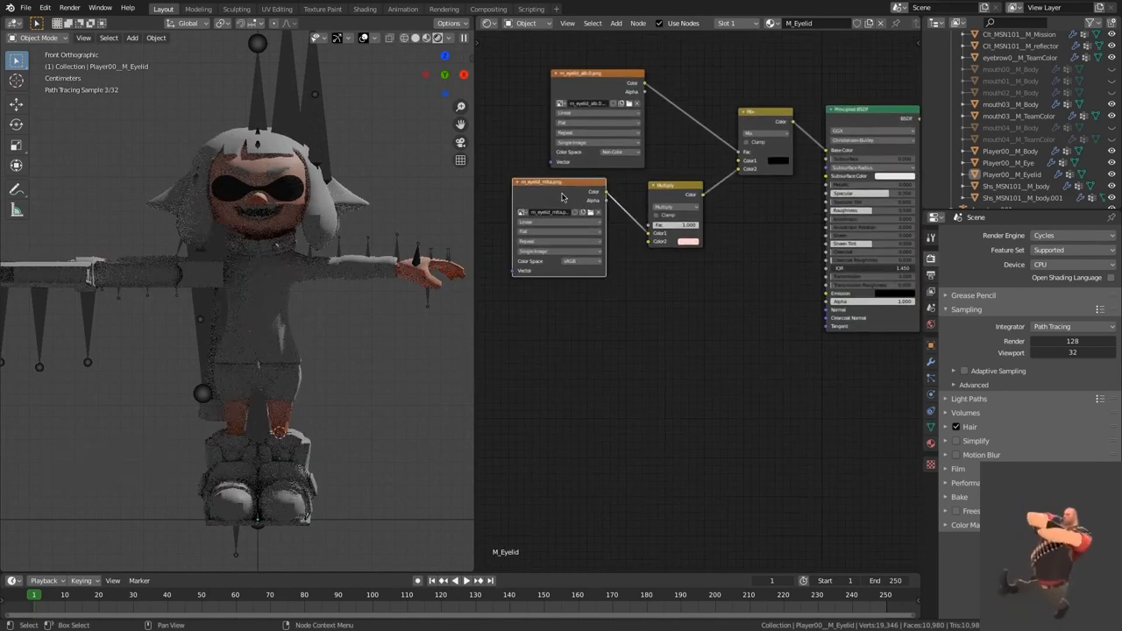
Step: Duplicate the m_eyelid_mlta.png texture node and load m_eyelid_alb.0.s.png into the copy
middle_click_drag(798, 243, 724, 260)
scroll(723, 260, "up", 2)
middle_click_drag(643, 290, 757, 255)
left_click(555, 163)
key("shift+d")
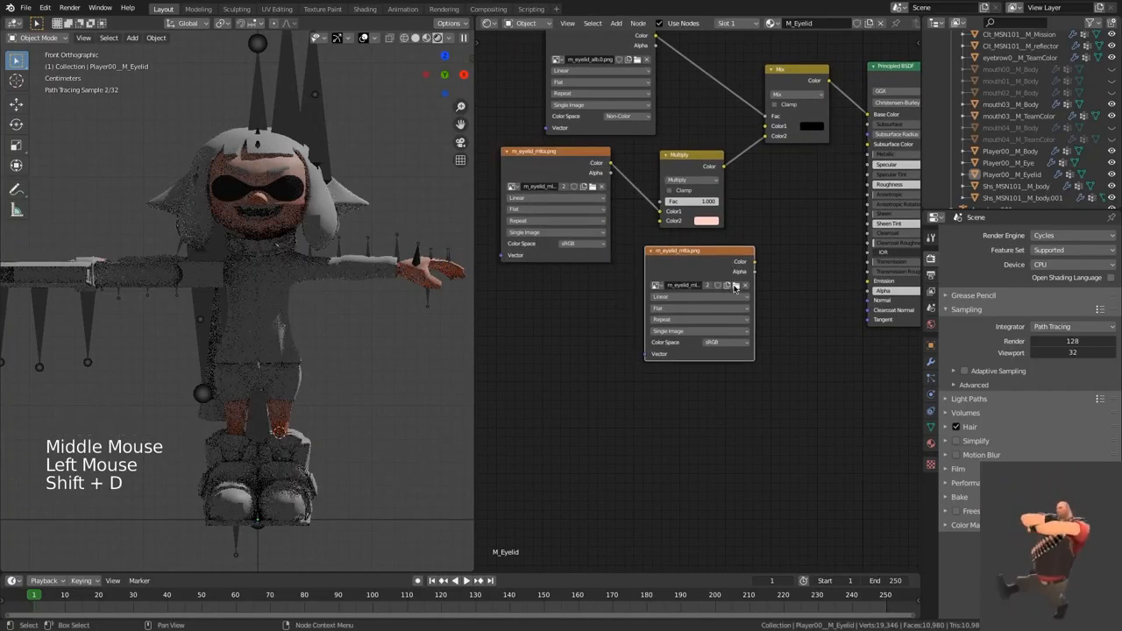
left_click(735, 288)
left_click(735, 286)
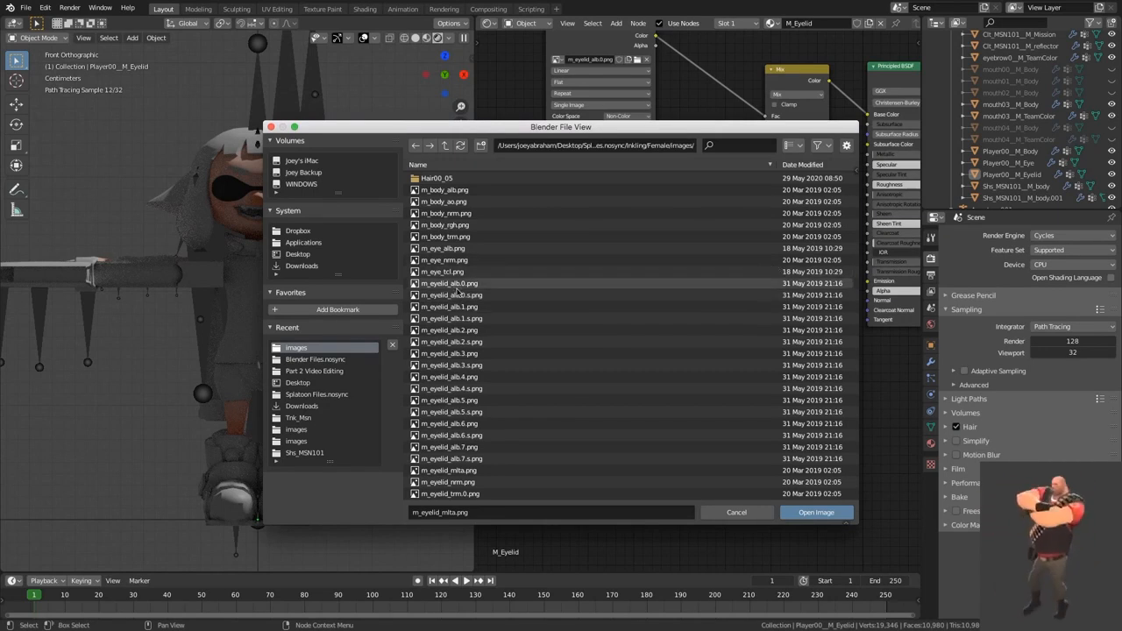
left_click(496, 299)
double_click(496, 299)
Step: Connect the Color output of m_eyelid_alb.0.s.png to the Principled BSDF's Alpha and place the texture node beside the shader
left_click_drag(668, 271, 530, 311)
left_click_drag(617, 311, 869, 290)
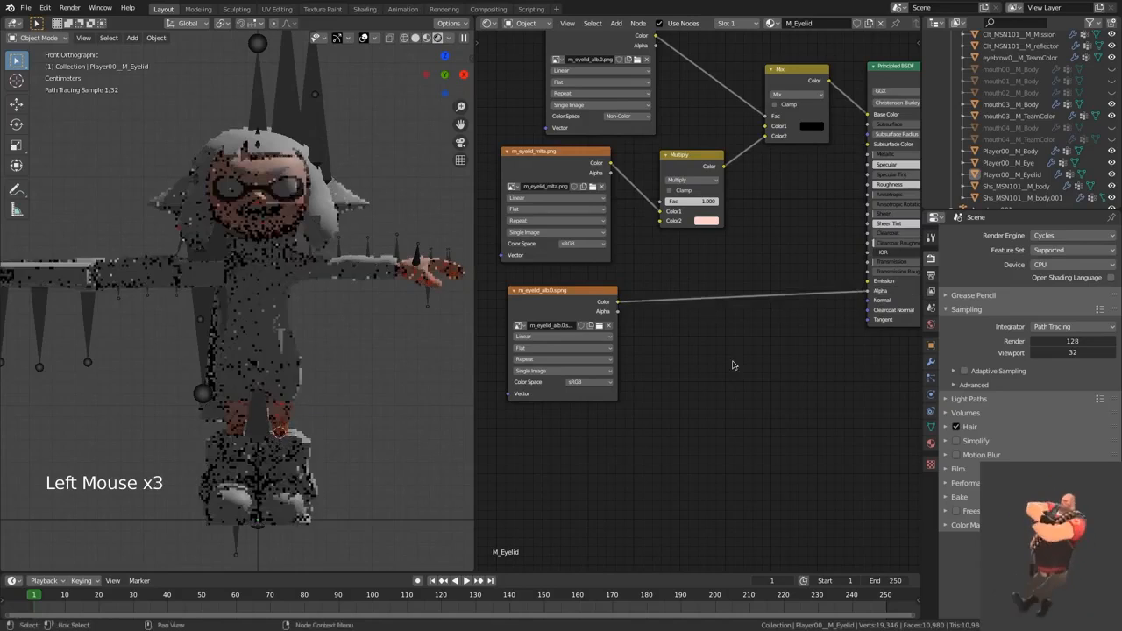
scroll(743, 359, "down", 2)
middle_click_drag(743, 359, 673, 381)
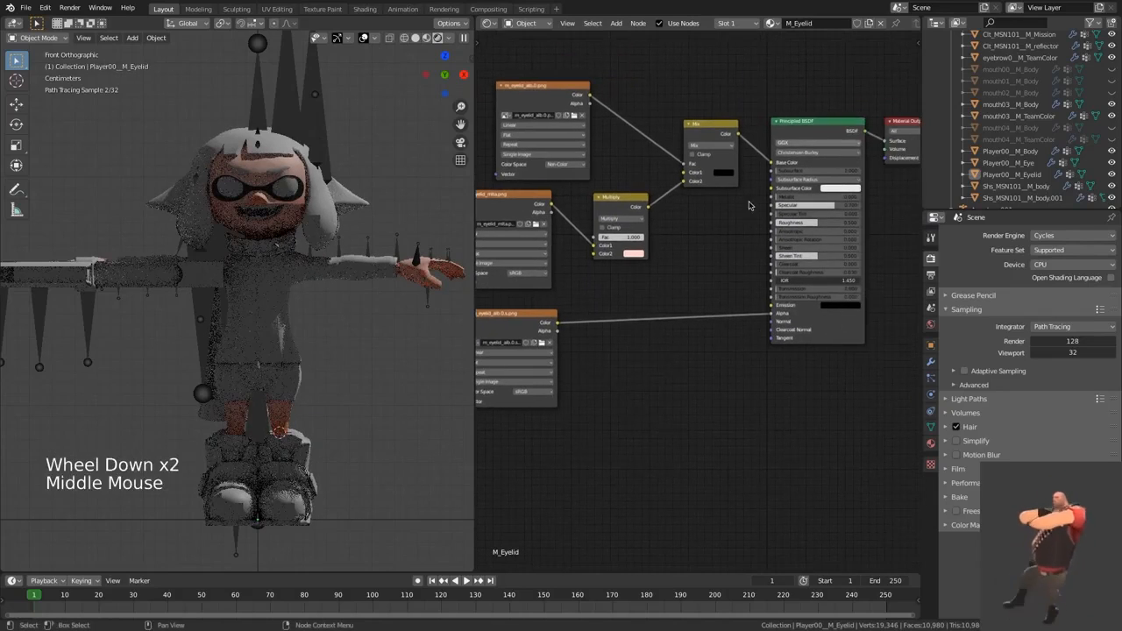
middle_click_drag(541, 316, 588, 311)
left_click_drag(588, 312, 782, 212)
Step: Duplicate the m_eyelid_alb.0.s.png texture node and load m_eyelid_nrm.png into the copy
scroll(735, 243, "up", 1)
key("shift+d")
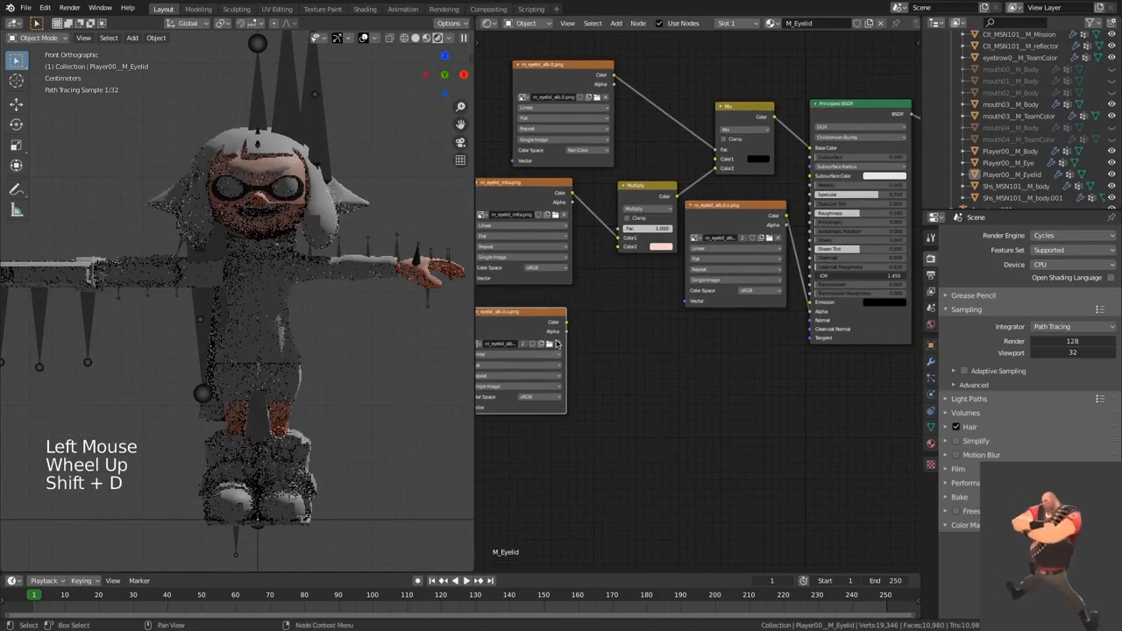
left_click(552, 346)
left_click(551, 346)
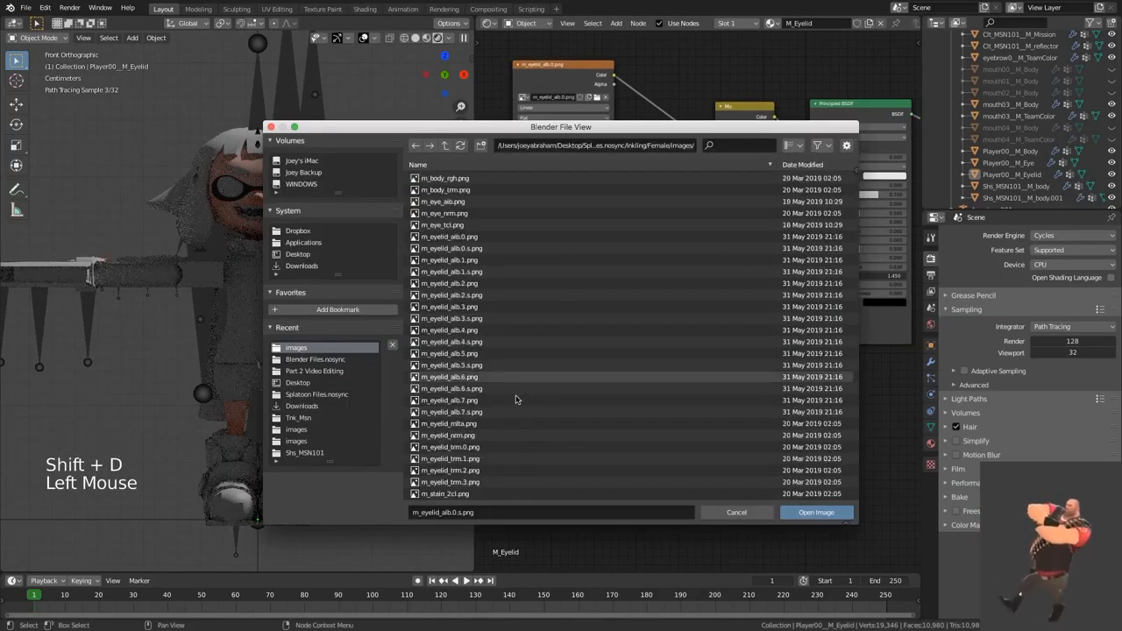
double_click(495, 362)
Step: Add a Normal Map node next to the m_eyelid_nrm.png texture node
key("shift+a")
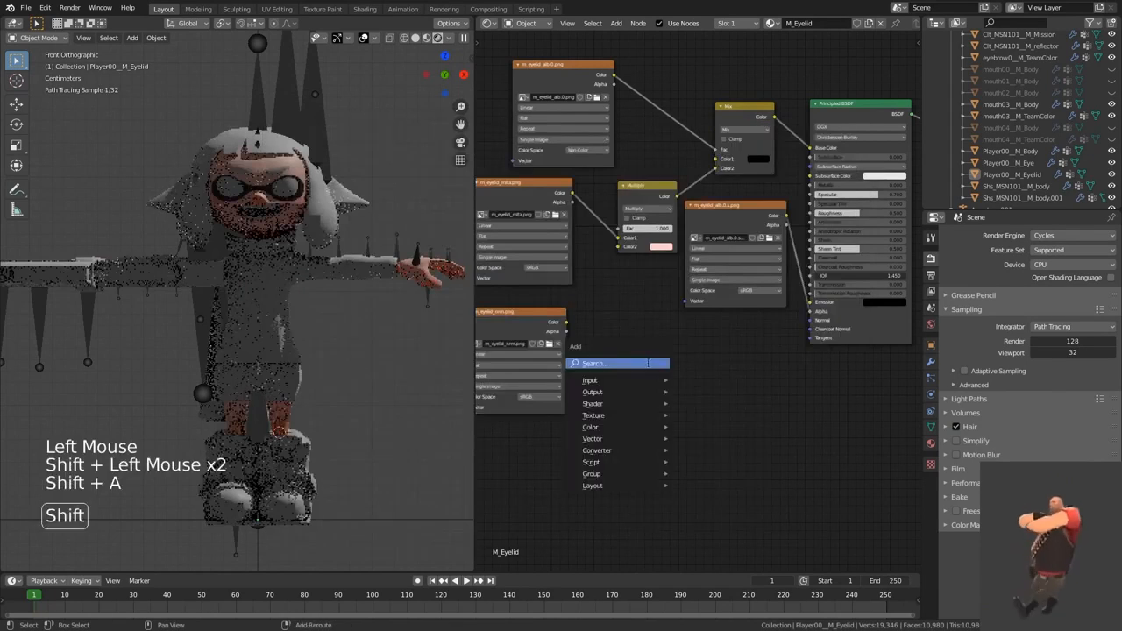
left_click(645, 364)
type("norm")
key("Down")
key("Return")
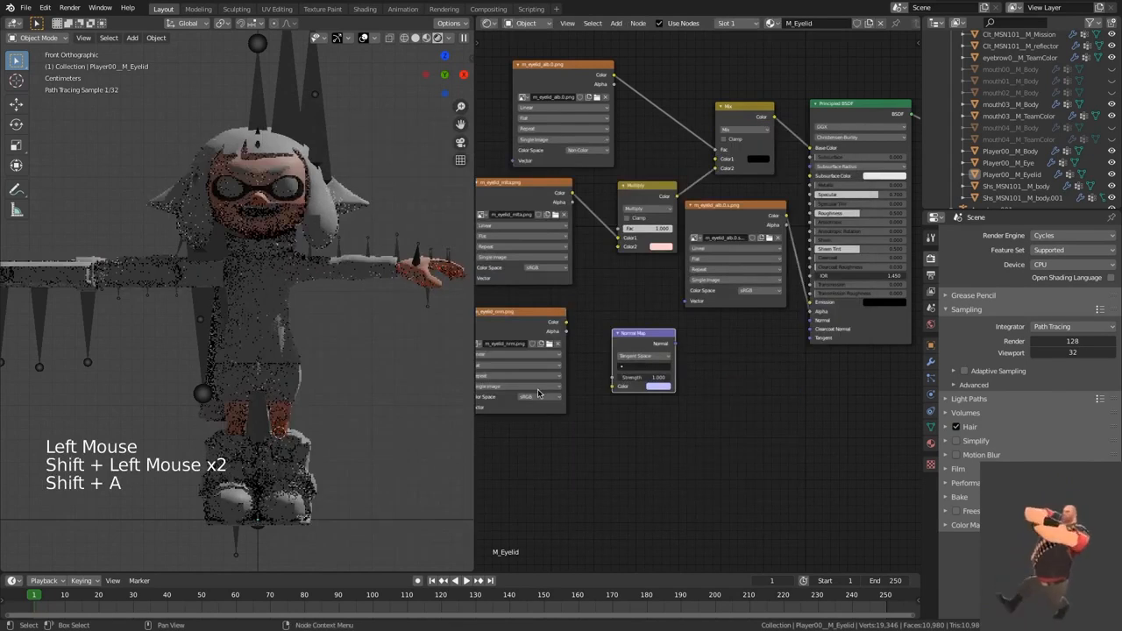
left_click(645, 361)
Step: Set m_eyelid_nrm.png to Non-Color and link it through the Normal Map node to the Principled BSDF's Normal input
left_click(539, 397)
left_click(530, 434)
right_click_drag(526, 371, 808, 374, "alt")
Step: Preview one of the eyelid material's nodes directly on the model and switch the output back to the Principled BSDF
middle_click_drag(737, 396, 733, 413)
scroll(713, 394, "up", 1)
mouse_move(739, 365)
middle_mouse_down()
mouse_move(731, 383)
mouse_move(711, 377)
mouse_move(742, 409)
mouse_move(713, 415)
mouse_move(738, 429)
middle_mouse_up()
left_click(601, 351, "ctrl+shift")
scroll(756, 388, "up", 1)
left_click(832, 97, "ctrl+shift")
Step: Duplicate the m_eyelid_alb.0.png texture node above the original and load m_eyelid_trm.0.png into the copy
scroll(672, 374, "down", 5)
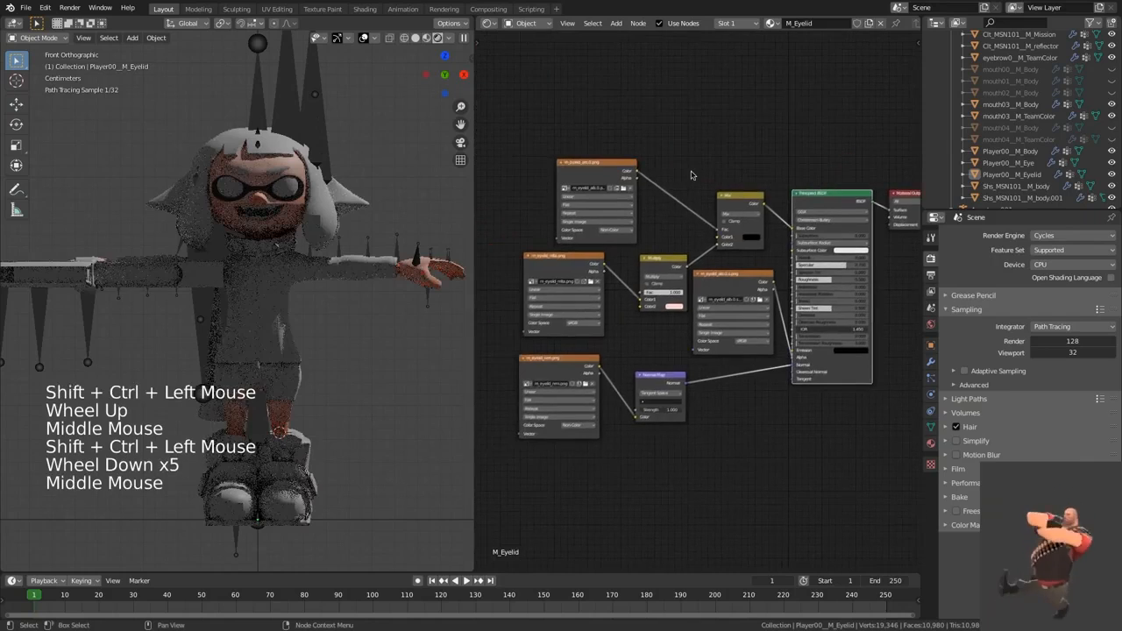
middle_click_drag(698, 174, 701, 225)
left_click(691, 225)
left_click(606, 222)
key("shift+d")
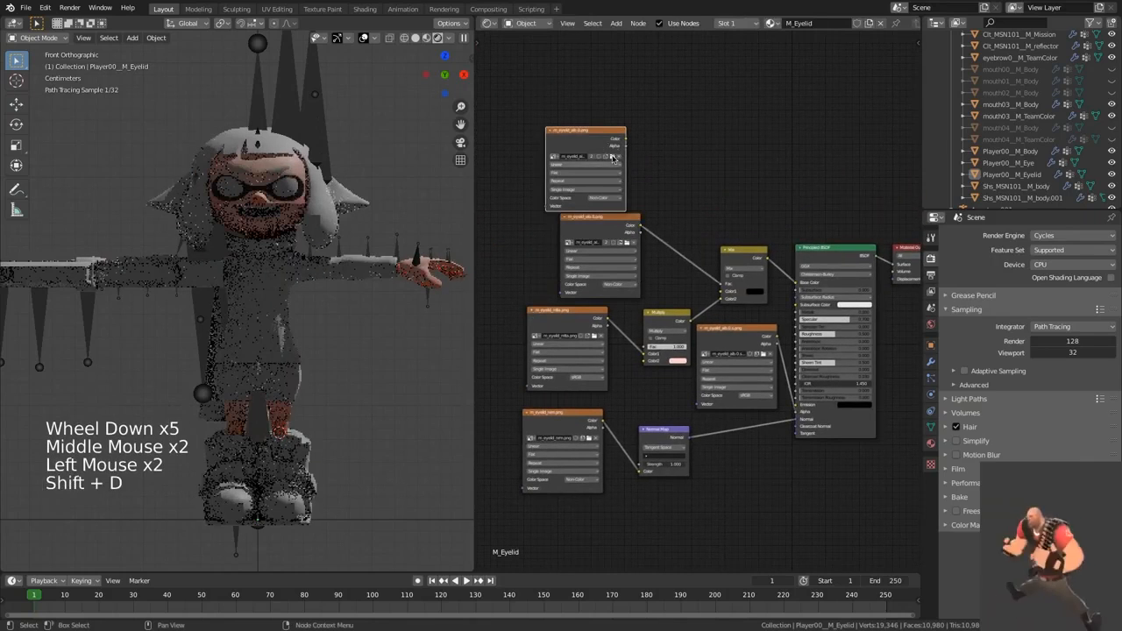
left_click(613, 159)
left_click(613, 157)
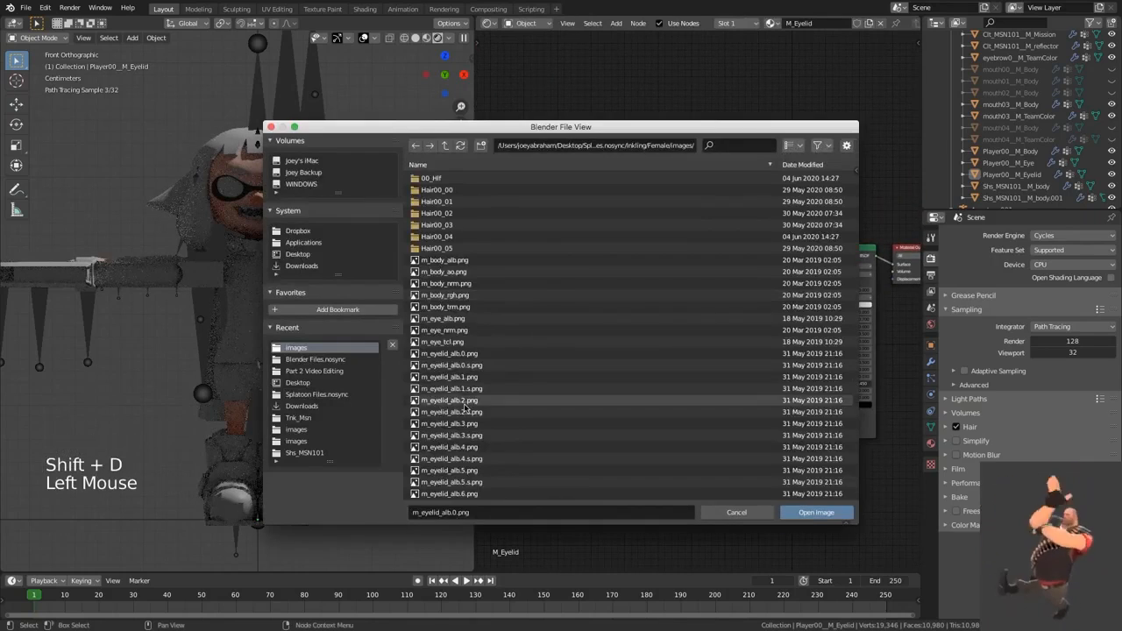
scroll(468, 404, "down", 3)
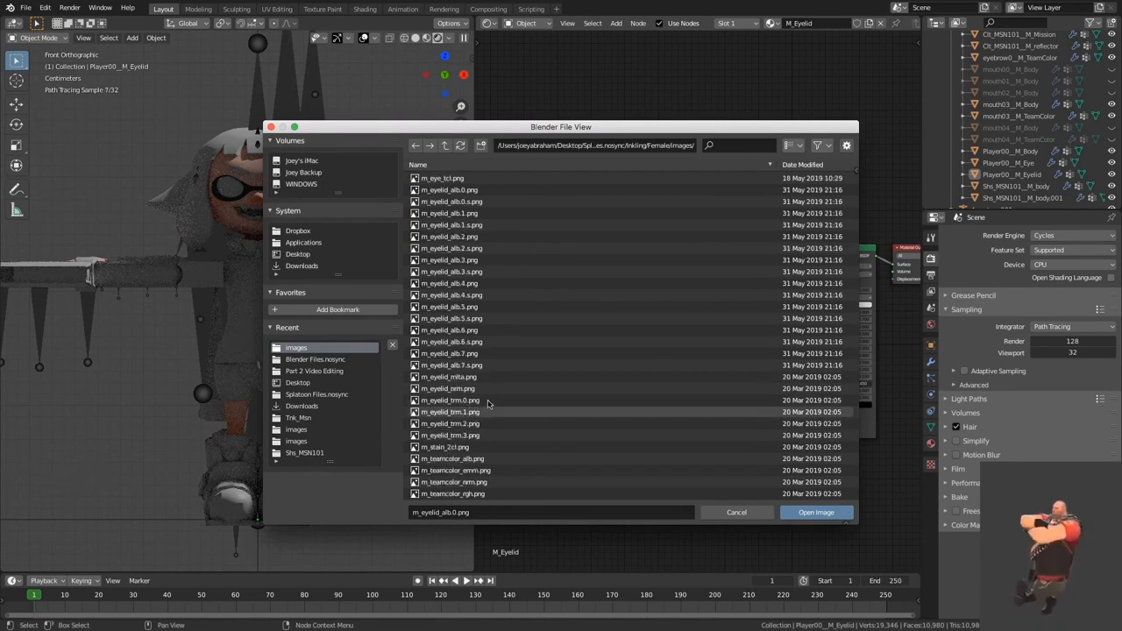
double_click(496, 400)
Step: Compare the eyelid textures in the images folder as thumbnails and close the file browser without loading anything
scroll(644, 282, "up", 2)
left_click(596, 131)
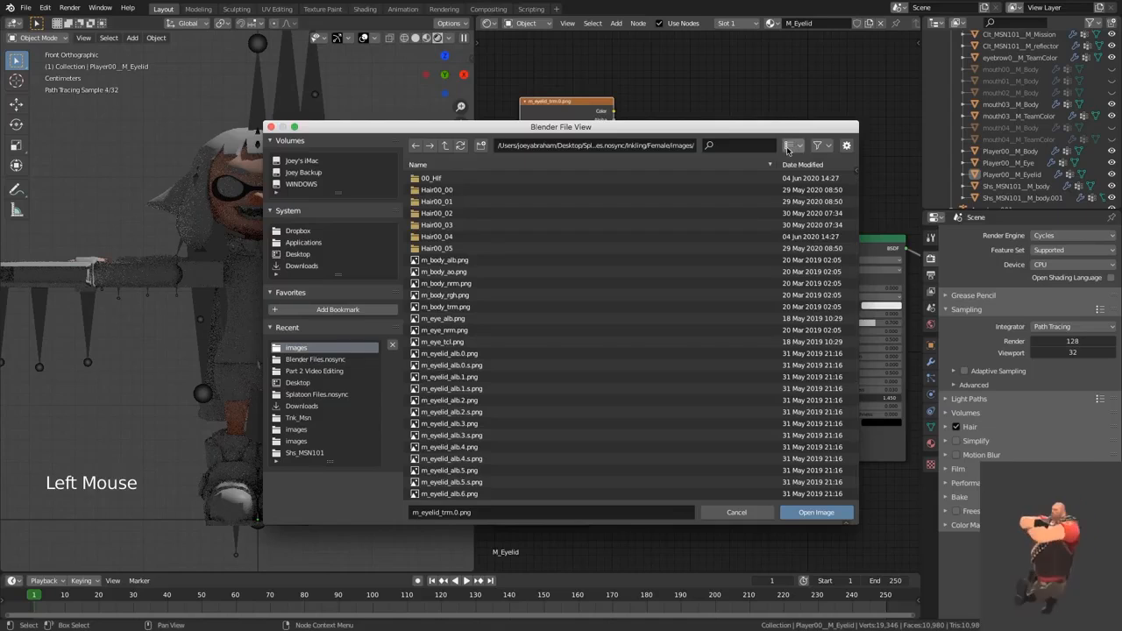
left_click(798, 144)
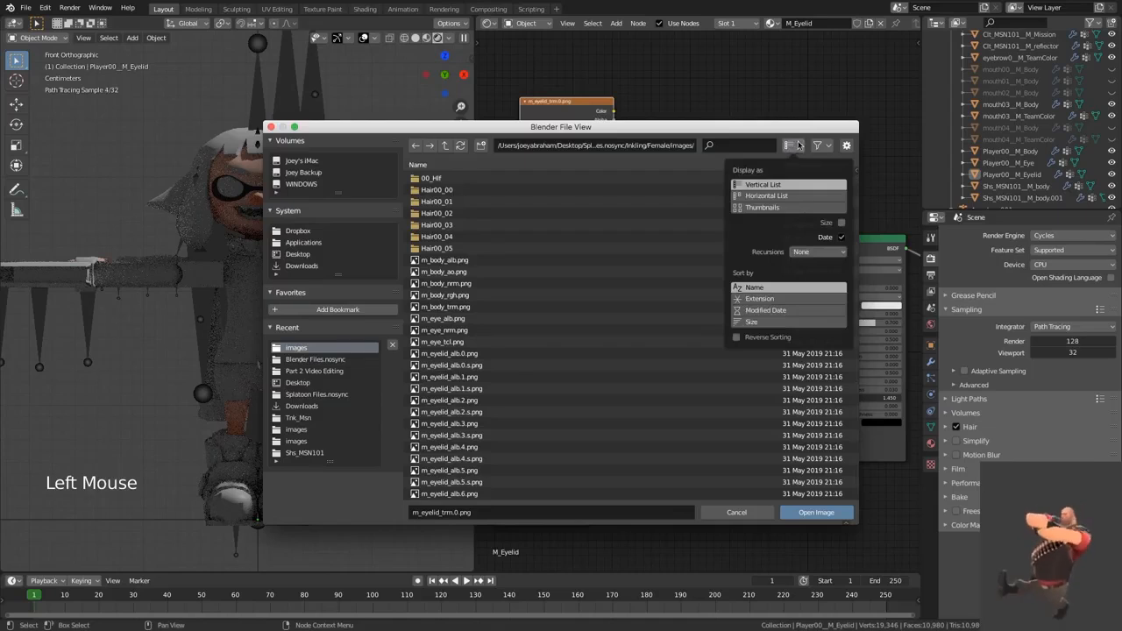
left_click(761, 208)
scroll(610, 306, "down", 2)
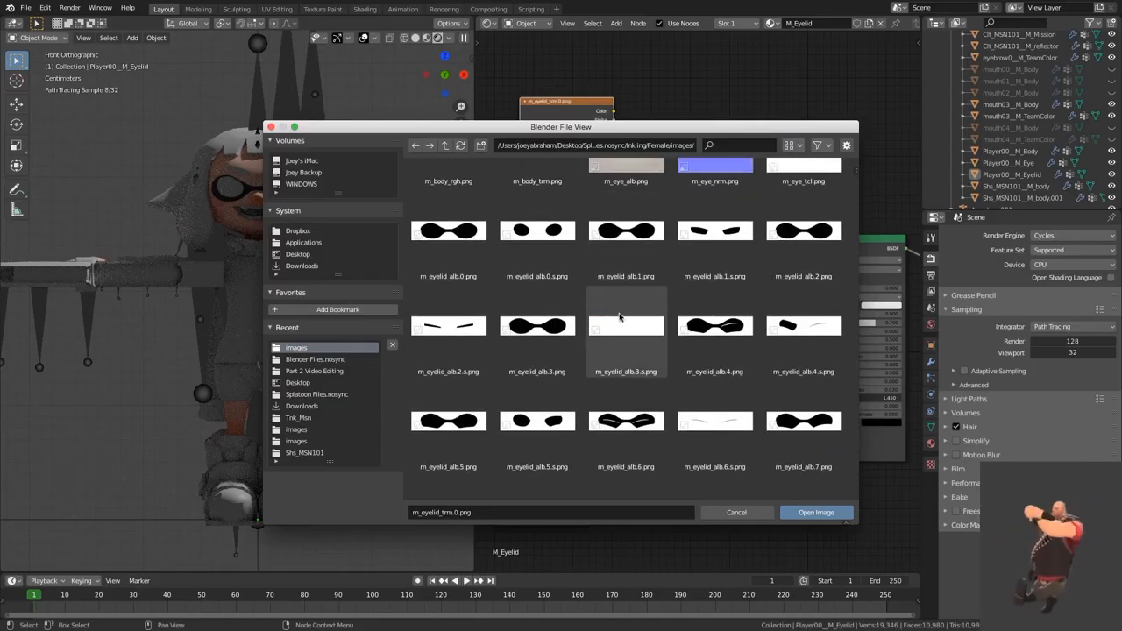
scroll(653, 405, "down", 5)
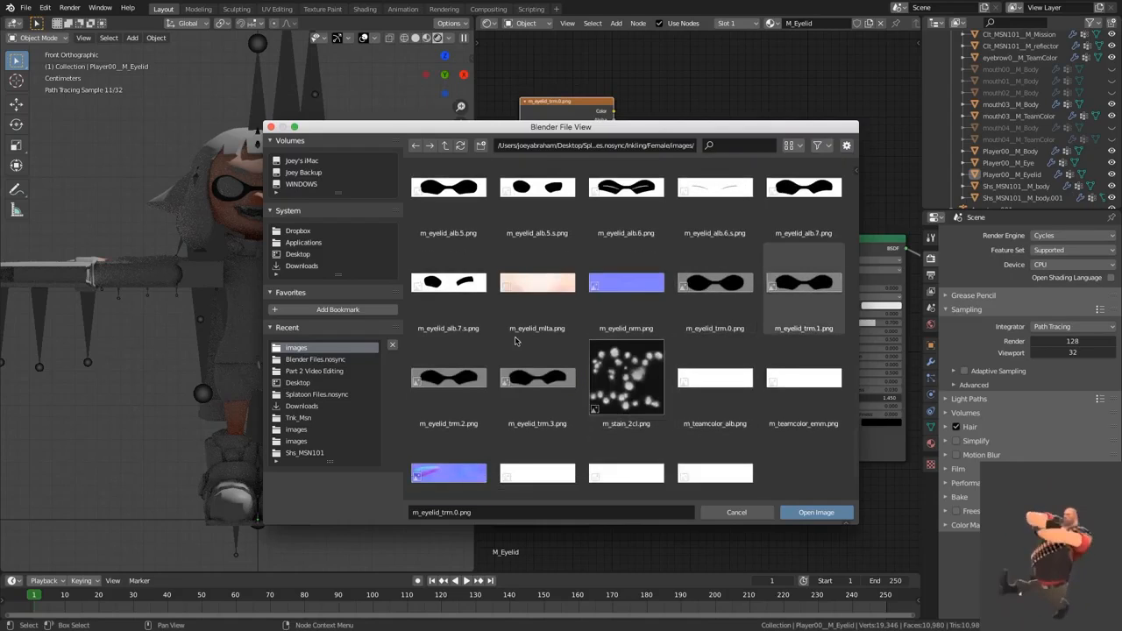
left_click(737, 512)
Step: Add a MixRGB node above the existing Mix node and connect m_eyelid_trm.0.png's Color output to its Color1
scroll(714, 195, "up", 2)
left_click(712, 197)
key("shift+a")
type("mix")
key("Return")
left_click(686, 142)
right_click_drag(596, 114, 712, 195, "alt")
left_click_drag(715, 193, 738, 191)
Step: Set the new MixRGB node's blend mode to Soft Light and its Color2 to hex FF0000
left_click(724, 171)
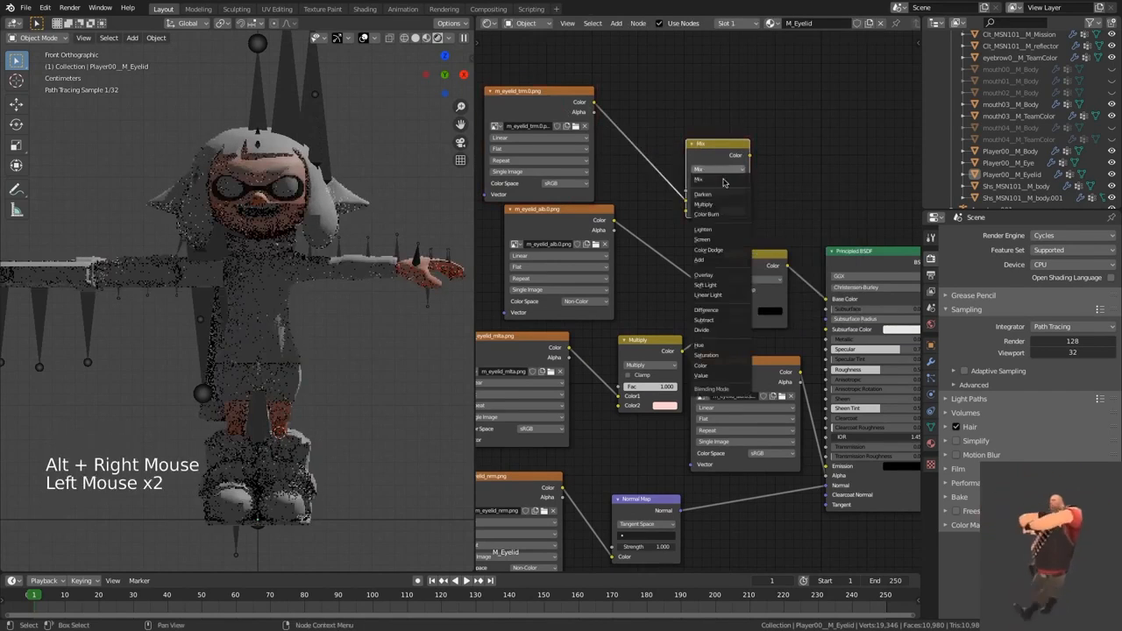
left_click(711, 286)
left_click(732, 214)
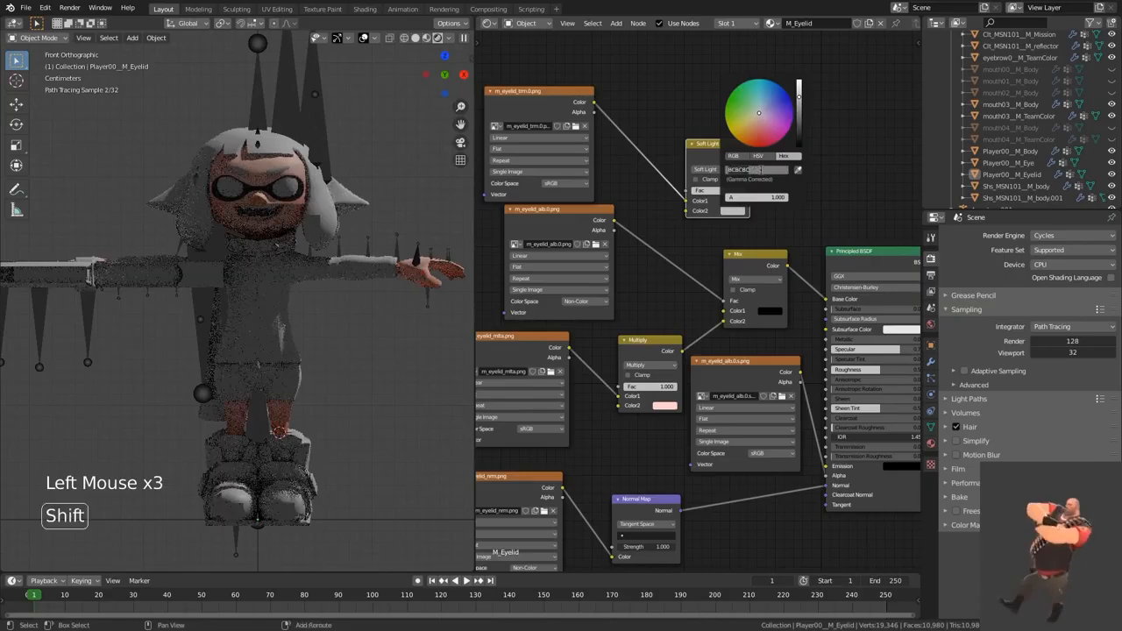
type("FF0000")
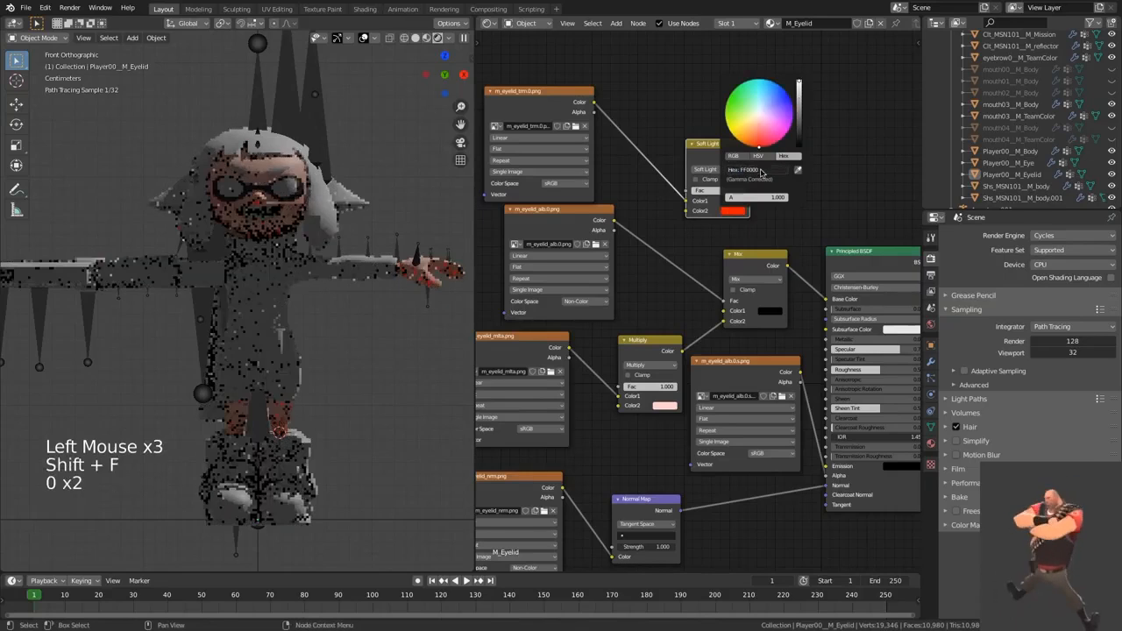
Step: Add a Translucent BSDF above the Principled BSDF and connect the Soft Light node's Color output to its Color input
middle_click_drag(820, 204, 664, 205)
left_click(720, 189)
left_click(724, 187, "shift")
key("shift+a")
left_click(725, 187)
type("tra")
left_click(745, 205)
left_click(686, 197)
right_click_drag(572, 170, 673, 198, "alt")
Step: Insert an Add Shader between the Principled BSDF and the Material Output
middle_click_drag(833, 199, 739, 198)
key("shift+a")
left_click(739, 198)
type("add")
key("Return")
left_click(708, 269)
Step: Insert a Mix Shader between the Principled BSDF and the Add Shader
left_click(724, 213, "shift")
key("shift+a")
left_click(727, 213)
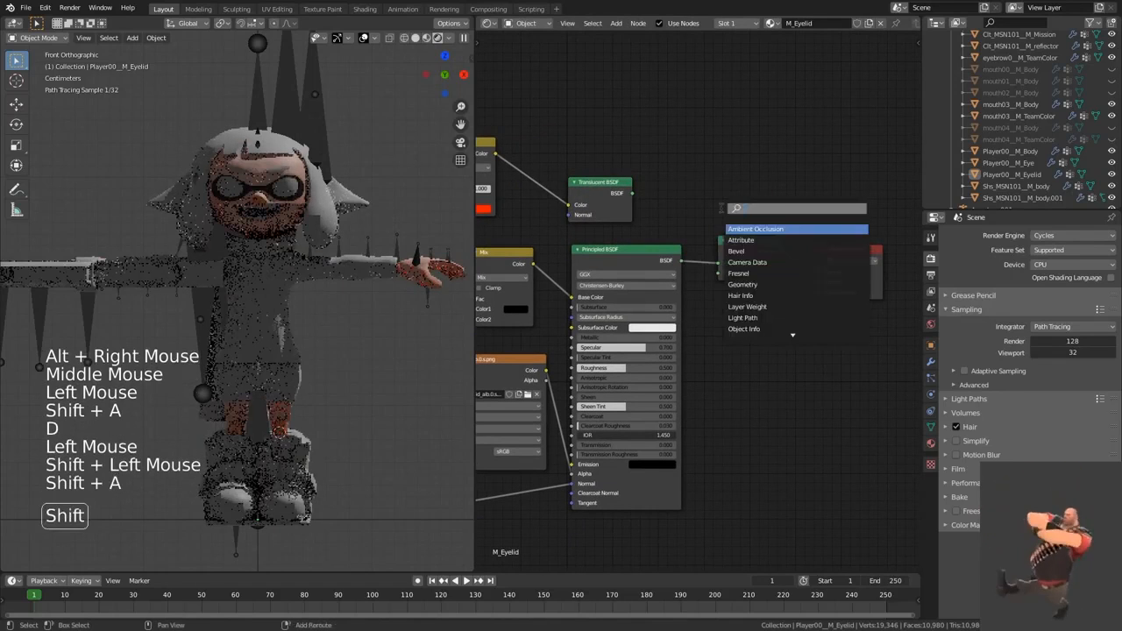
type("Mix")
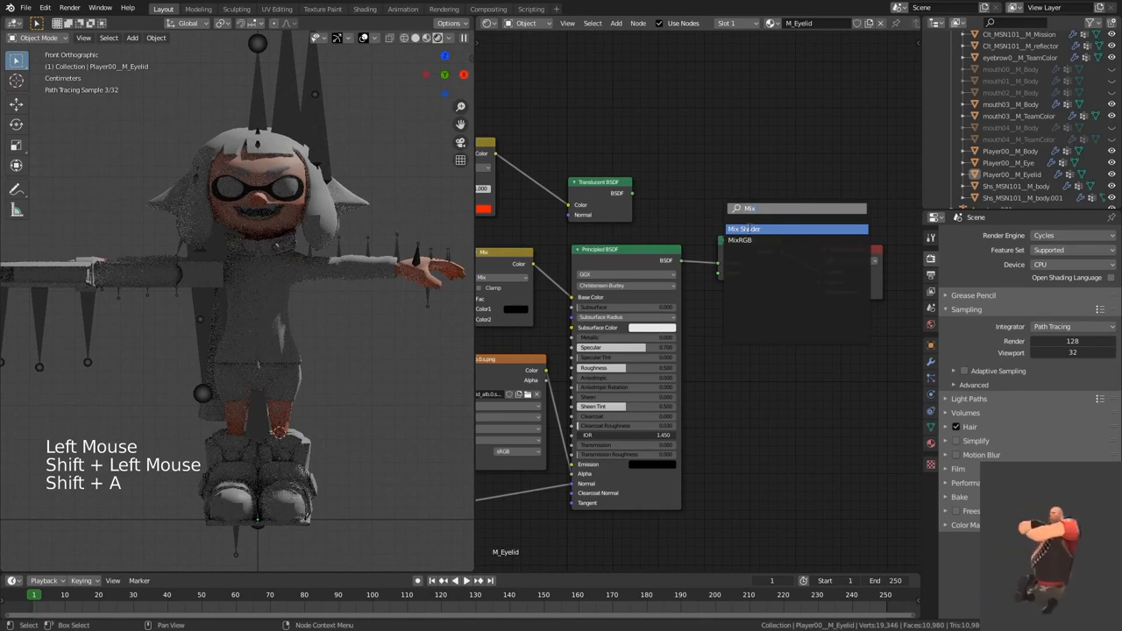
left_click(749, 229)
left_click(708, 266)
Step: Duplicate the Mix Shader above the original, feed it the Translucent and Principled BSDFs, and connect its output to the Add Shader
key("shift+d")
left_click(712, 186)
right_click_drag(618, 195, 729, 195, "alt")
right_click_drag(642, 279, 725, 213, "alt")
left_click_drag(786, 179, 820, 273)
scroll(820, 354, "down", 7)
middle_click_drag(820, 356, 821, 321)
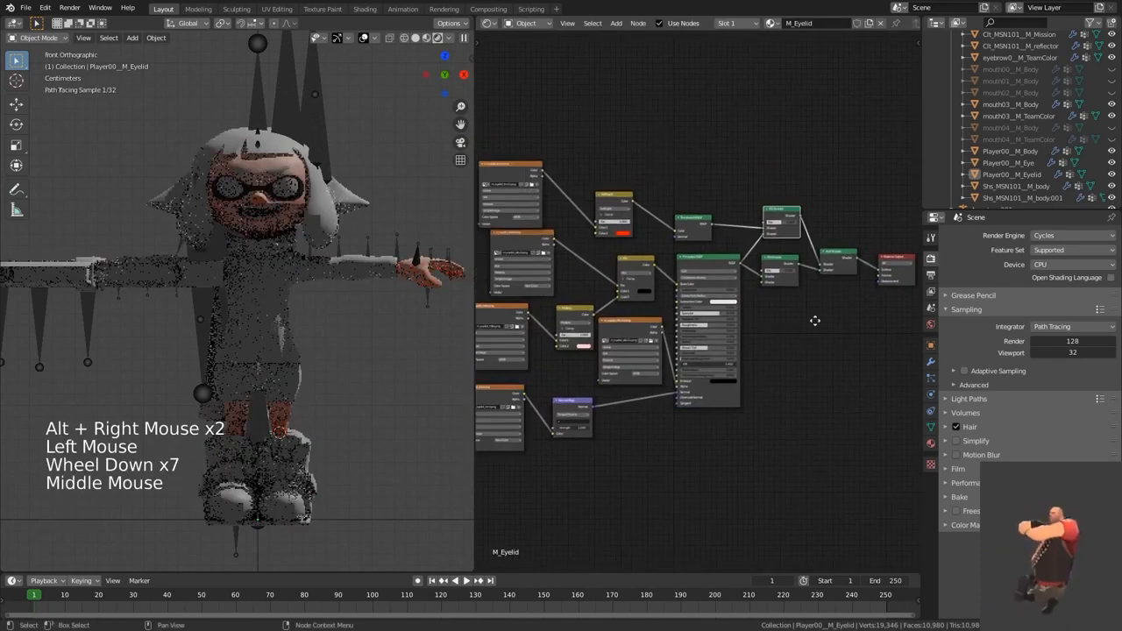
left_click(397, 193)
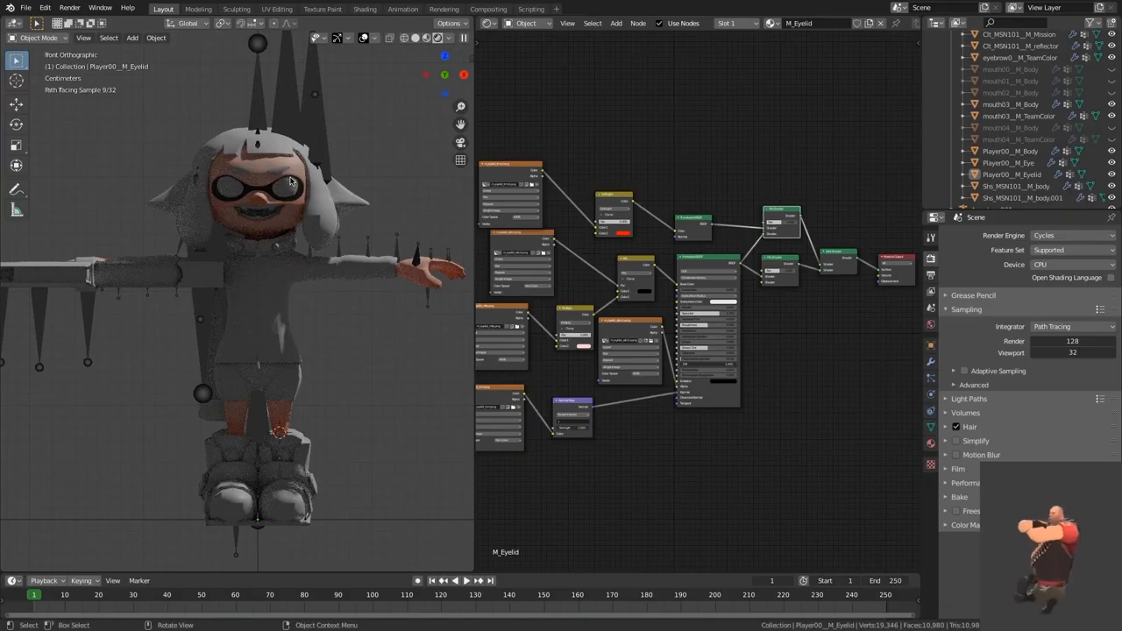
scroll(456, 228, "up", 2)
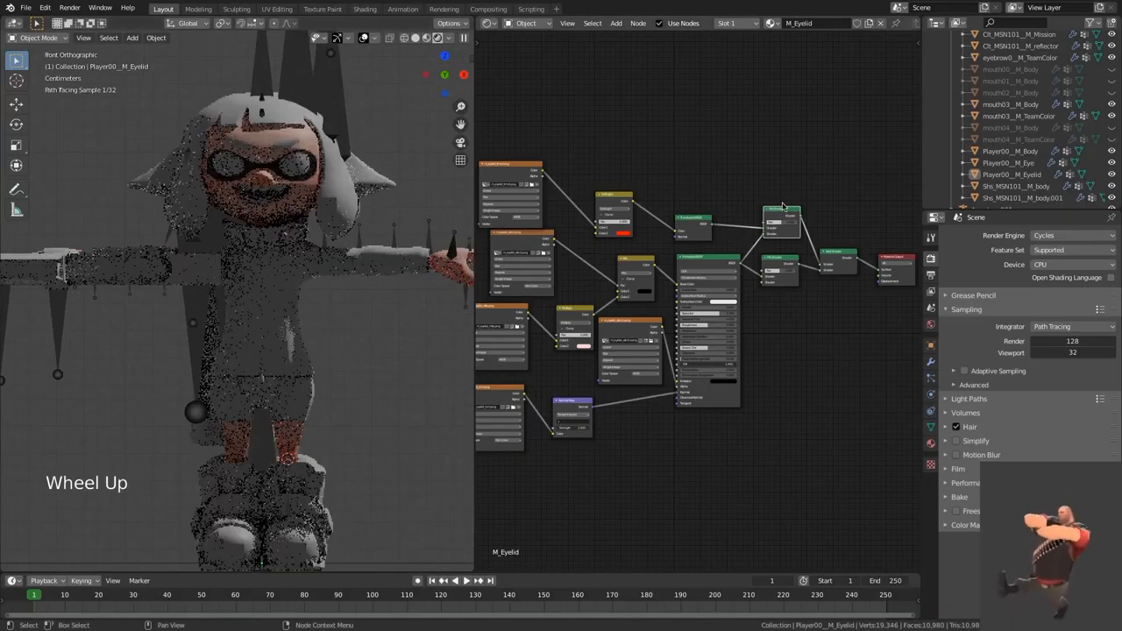
scroll(777, 314, "up", 3)
middle_click_drag(831, 179, 814, 183)
left_click(814, 183)
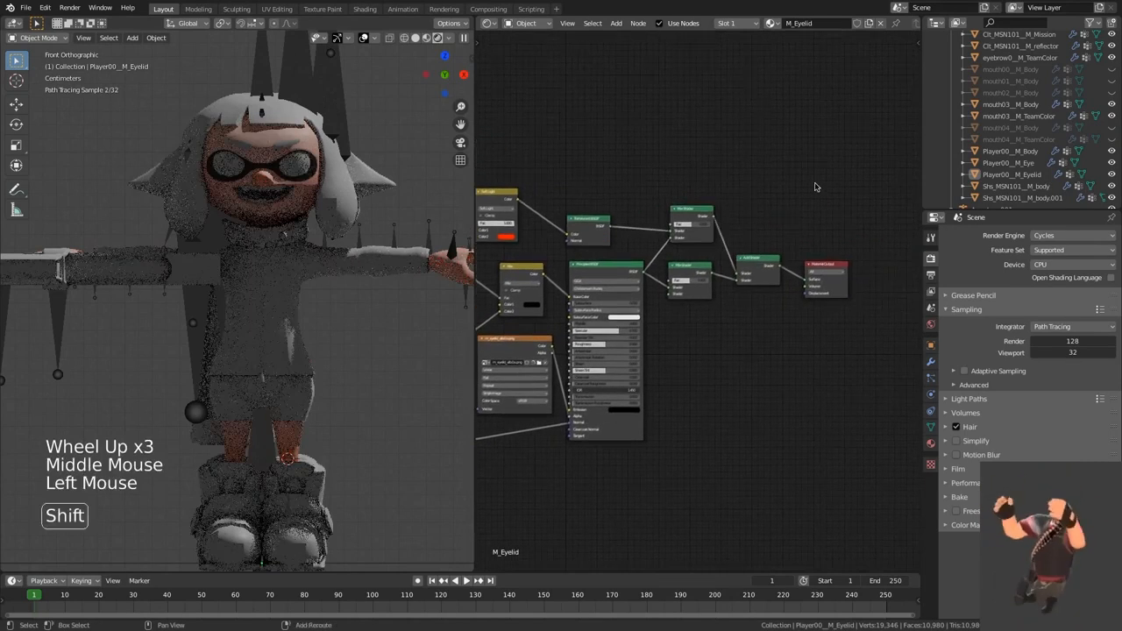
key("shift+a")
type("mix")
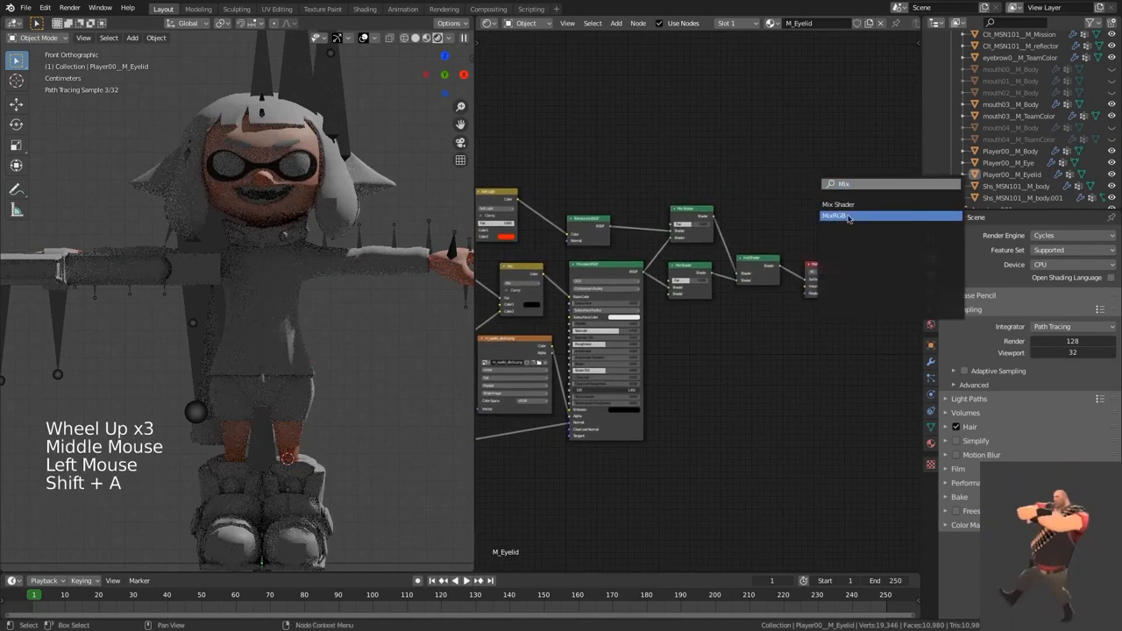
key("Return")
left_click(819, 182)
key("x")
Step: Insert a Mix Shader before the Material Output and move the alpha texture's link from the Principled BSDF's Alpha to its Fac
left_click(806, 179)
key("shift+a")
type("mix")
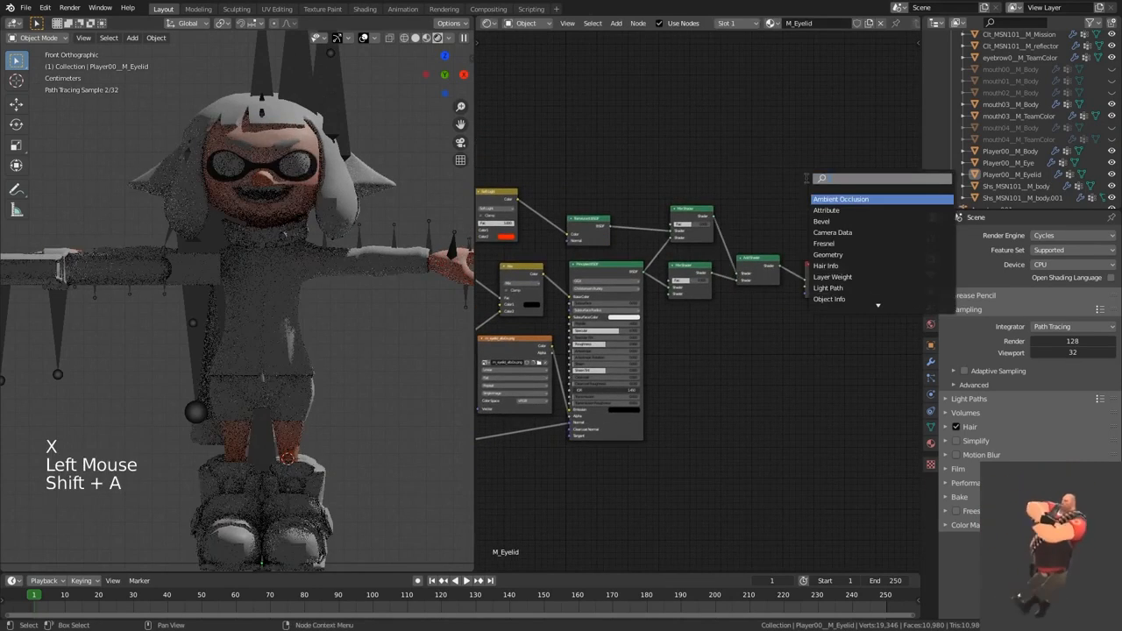
key("Return")
left_click(825, 262)
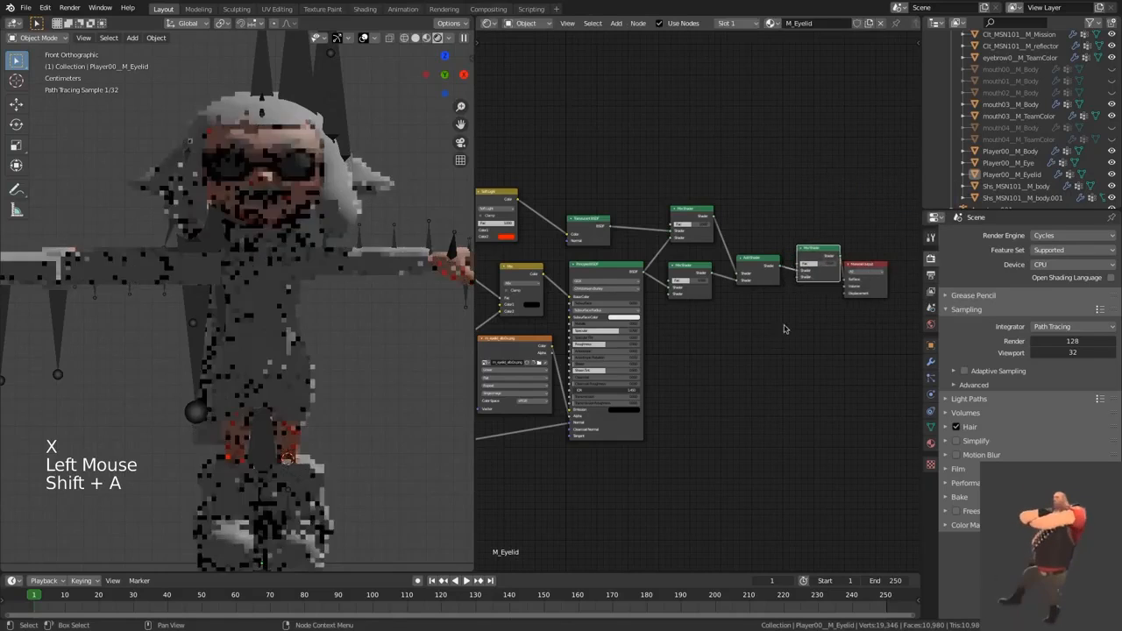
left_click_drag(571, 421, 832, 270)
scroll(810, 269, "up", 3)
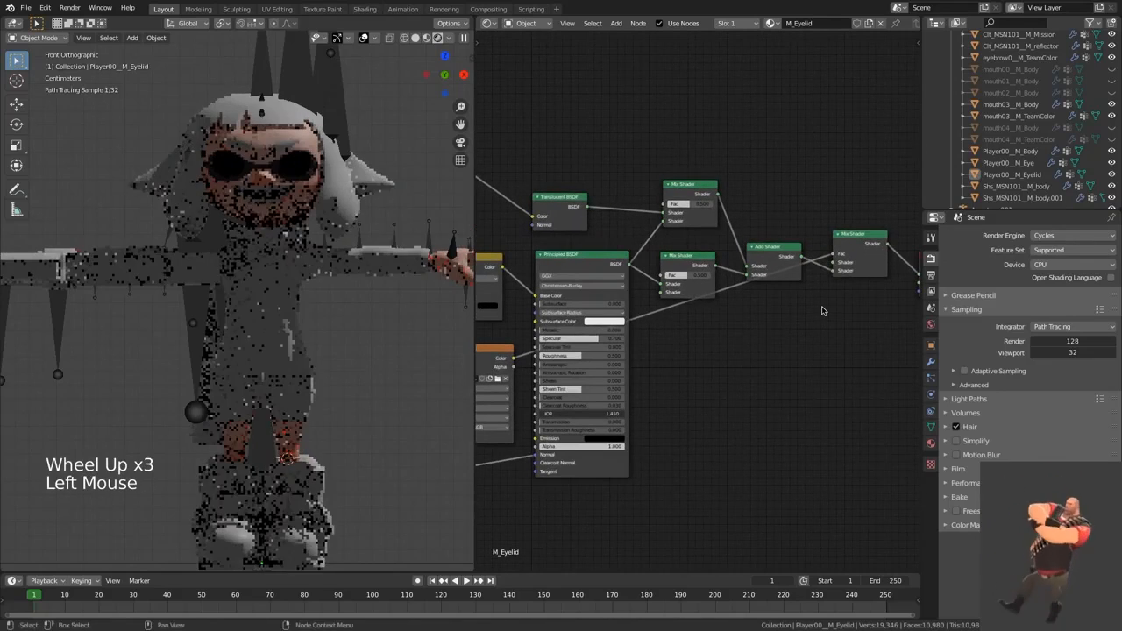
left_click(822, 311)
key("shift+a")
left_click(821, 311)
type("tra")
key("Return")
left_click(807, 318)
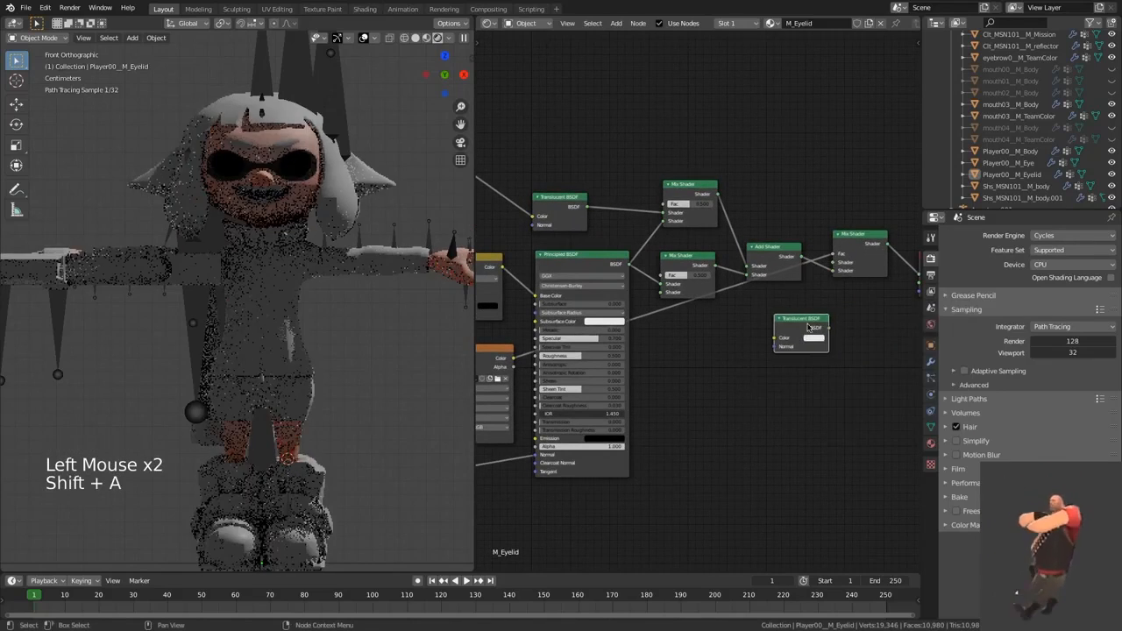
key("x")
Step: Add a Transparent BSDF below the Add Shader and connect it to the final Mix Shader's free shader input
left_click(807, 317)
key("shift+a")
left_click(807, 316)
type("tra")
left_click(851, 349)
left_click(749, 332)
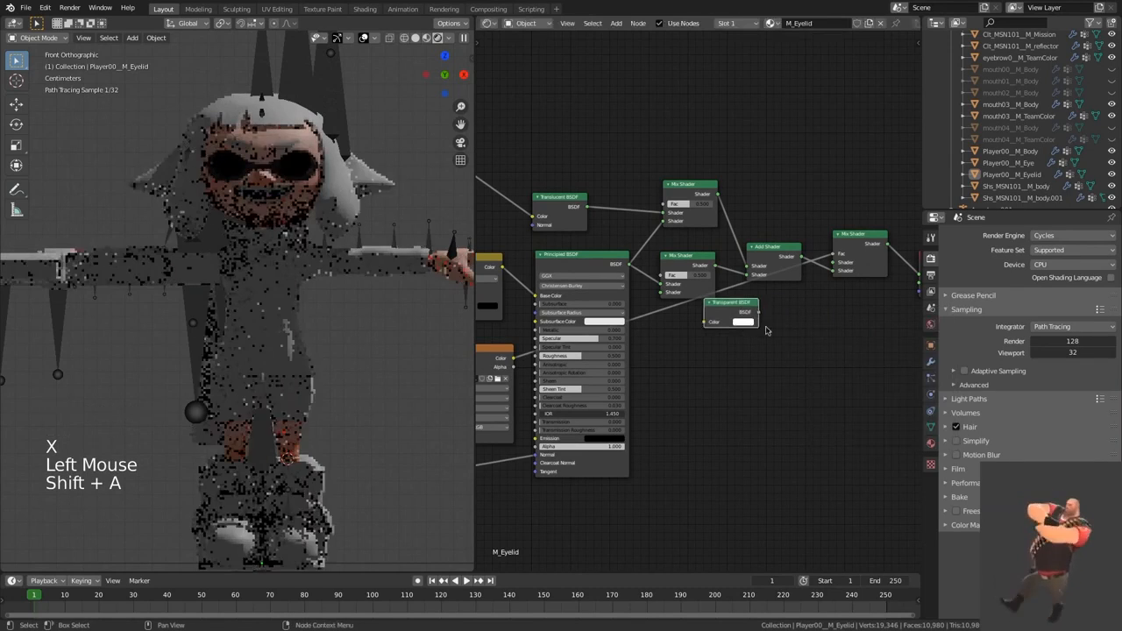
left_click_drag(758, 312, 789, 328)
Step: Insert an Invert node on the alpha link into the final Mix Shader's Fac and swap that shader's two shader inputs
left_click(773, 320)
key("shift+a")
type("INv")
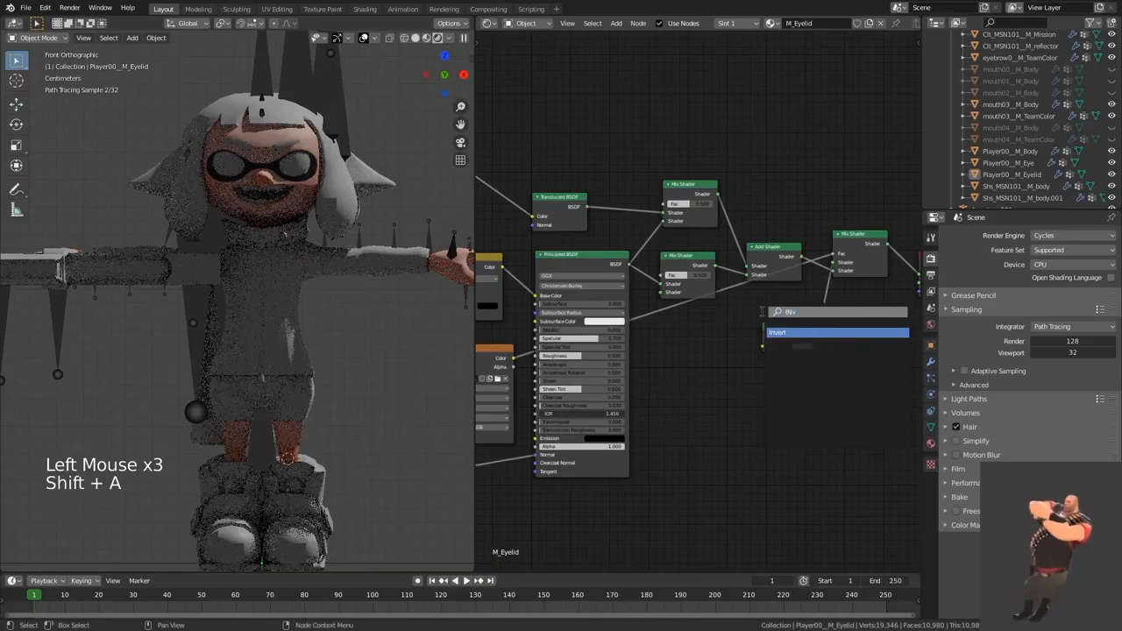
left_click(779, 333)
left_click(669, 308)
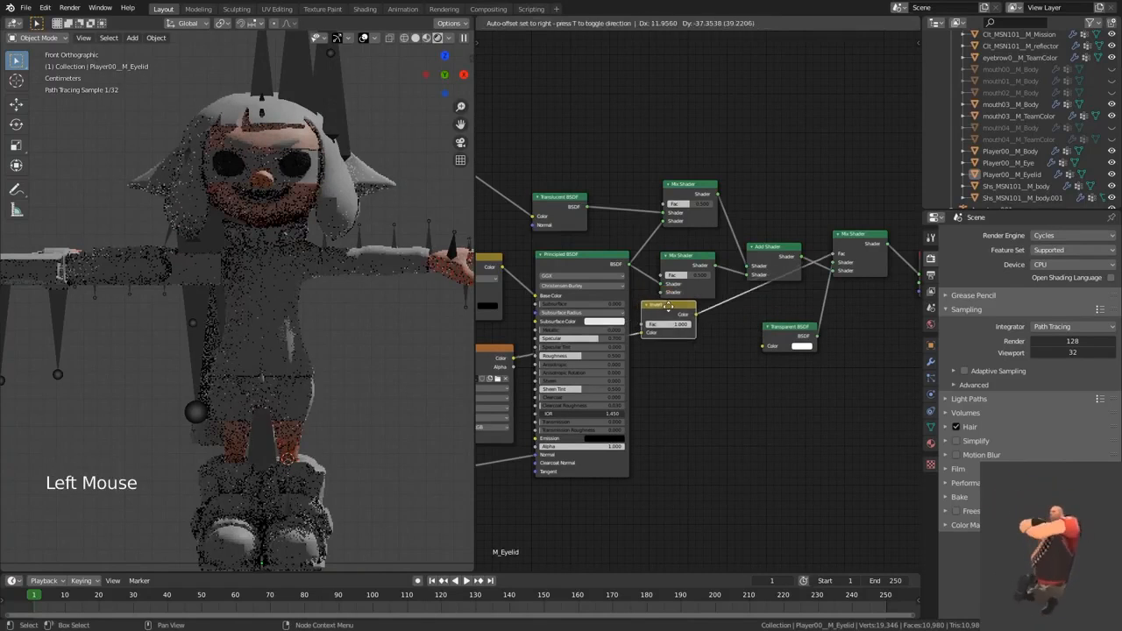
left_click_drag(669, 309, 669, 324)
left_click_drag(831, 270, 832, 262)
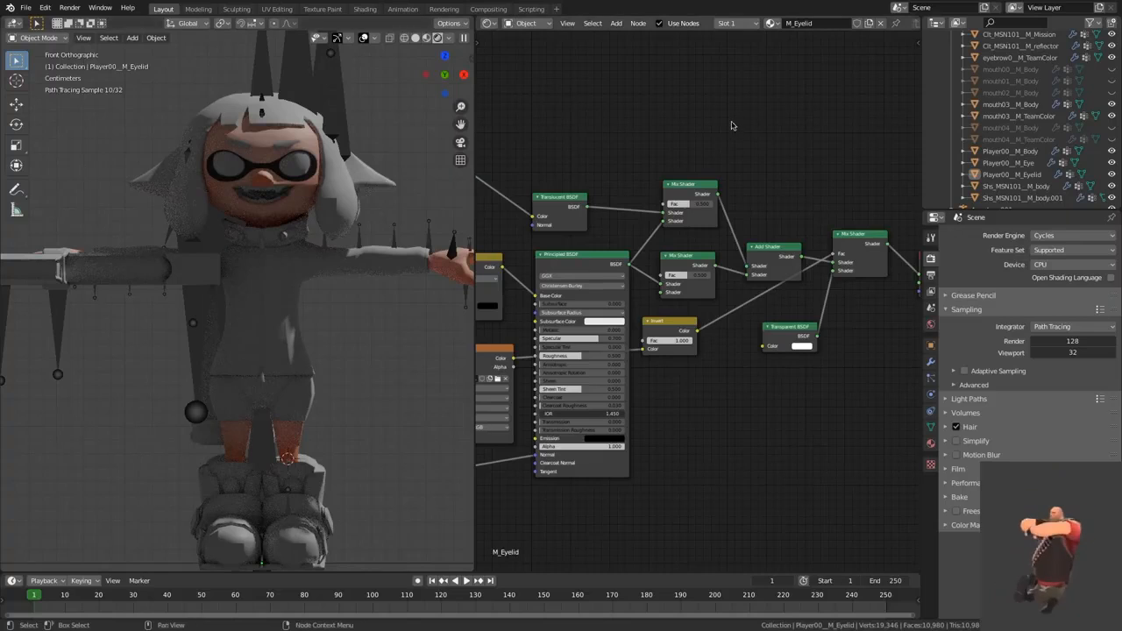
Step: Preview the translucent Mix Shader and the Add Shader on the model, and switch the output back to the final Mix Shader
middle_click_drag(772, 176, 760, 181)
left_click(701, 189, "ctrl+shift")
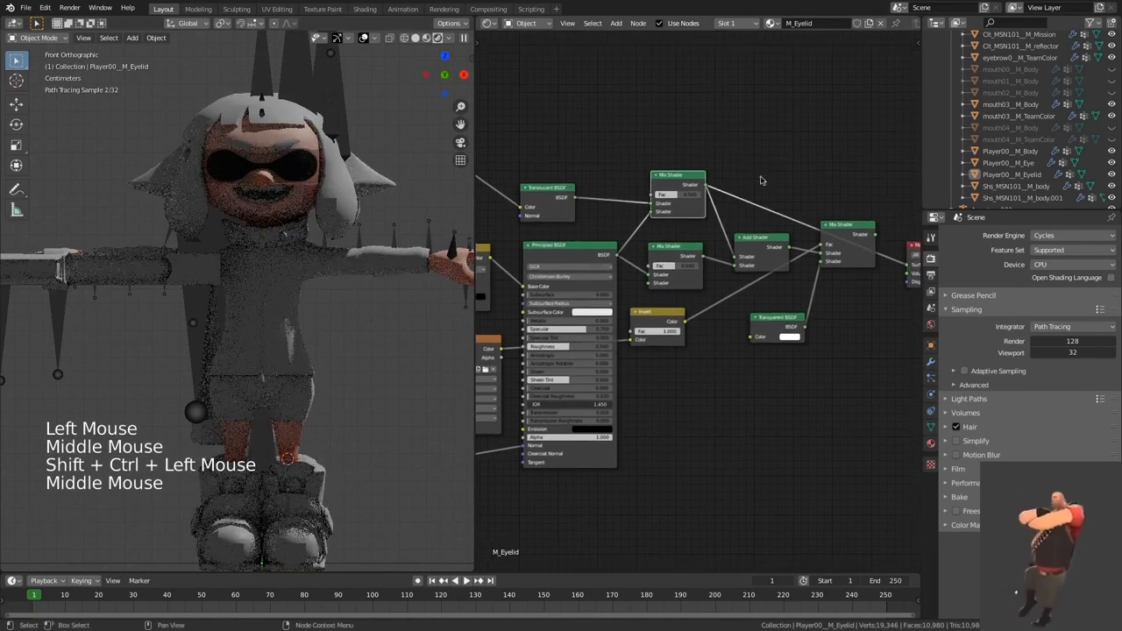
left_click(764, 246, "ctrl+shift")
middle_click_drag(775, 220, 762, 215)
left_click(841, 230, "ctrl+shift")
middle_click_drag(809, 319, 839, 303)
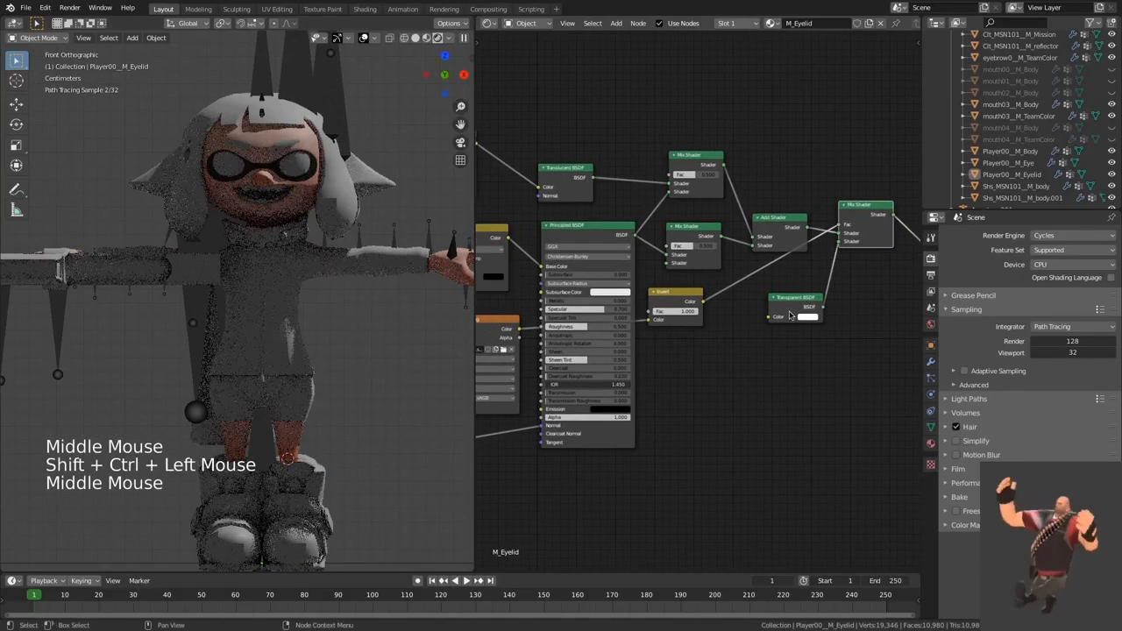
mouse_move(791, 309)
left_mouse_down()
mouse_move(774, 186)
mouse_move(796, 304)
left_mouse_up()
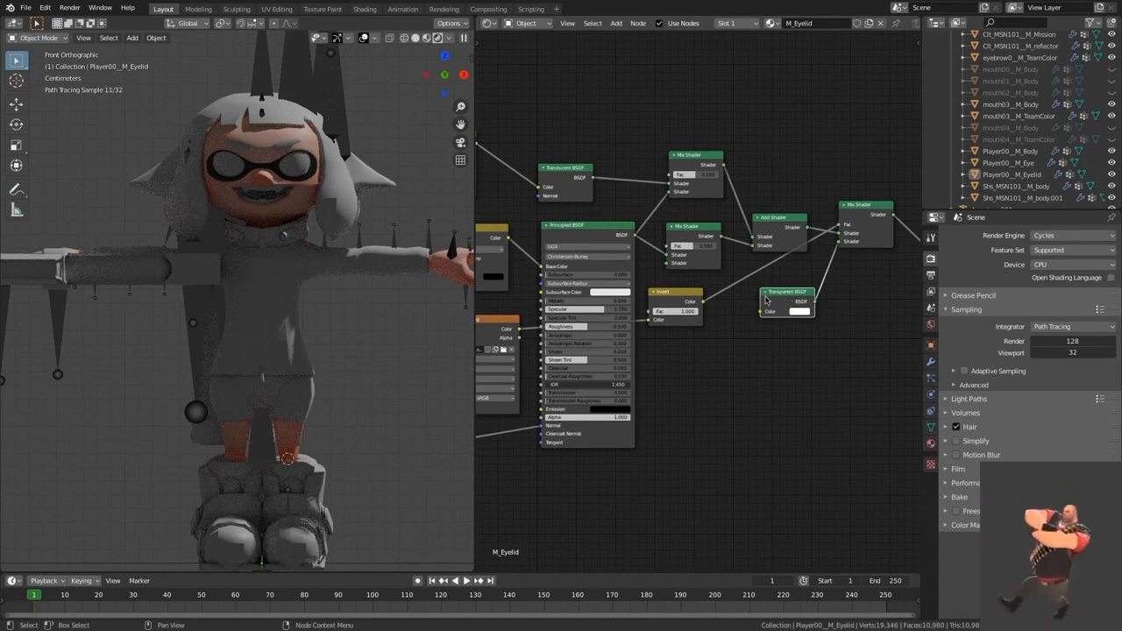
middle_click_drag(726, 371, 788, 367)
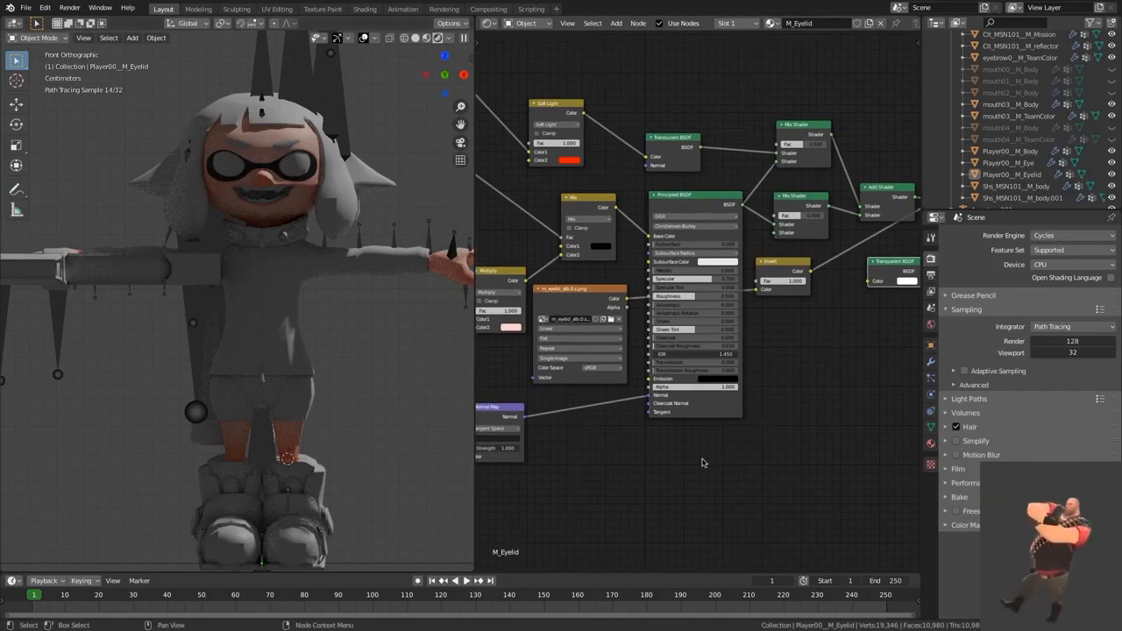
middle_click_drag(702, 460, 707, 456)
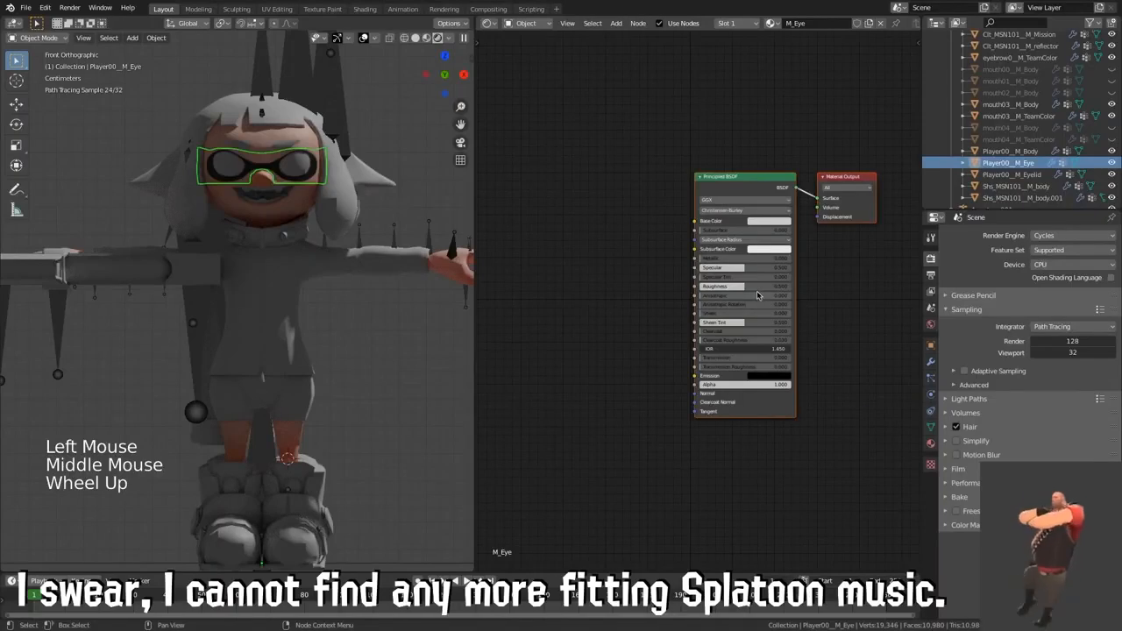
Step: Set the Specular of the M_Eye material's Principled BSDF to 1.000
left_click(751, 286)
left_click_drag(751, 286, 753, 286)
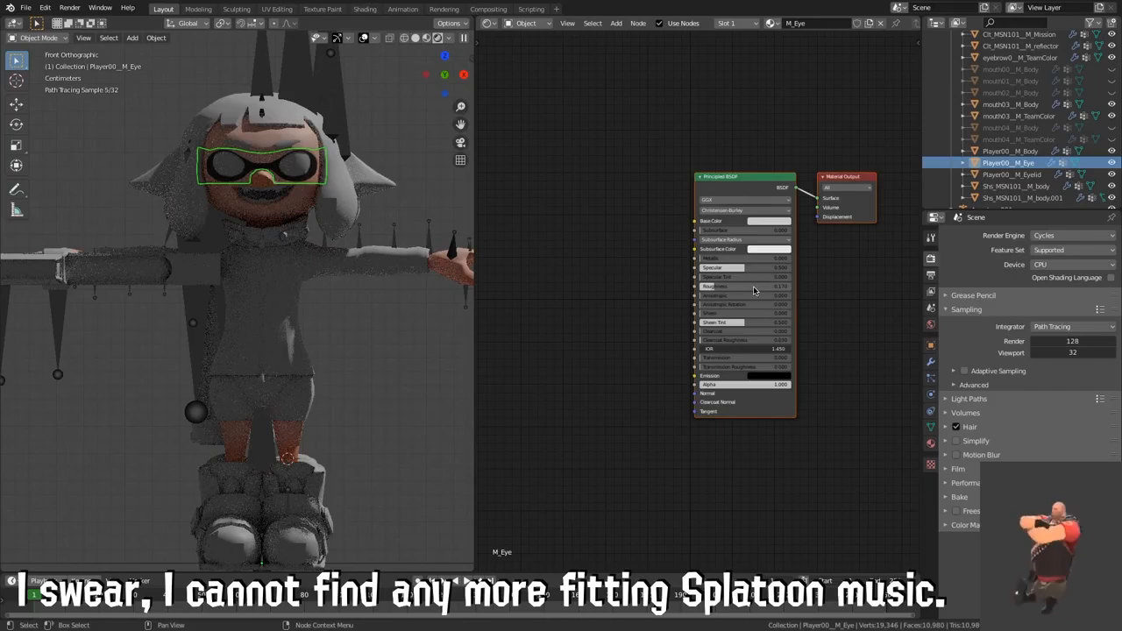
left_click_drag(721, 268, 795, 267)
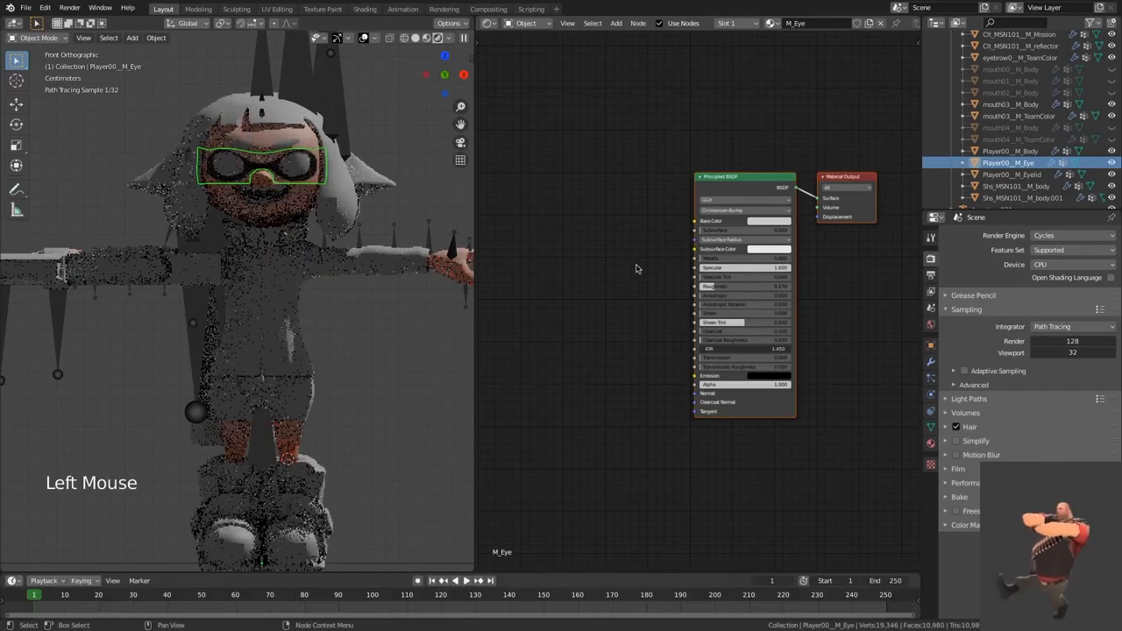
Step: Add an Image Texture node with m_eye_alb.png from the images folder and connect its Color to the Principled BSDF's Base Color
middle_click_drag(631, 271, 656, 243)
left_click(656, 242)
key("shift+a")
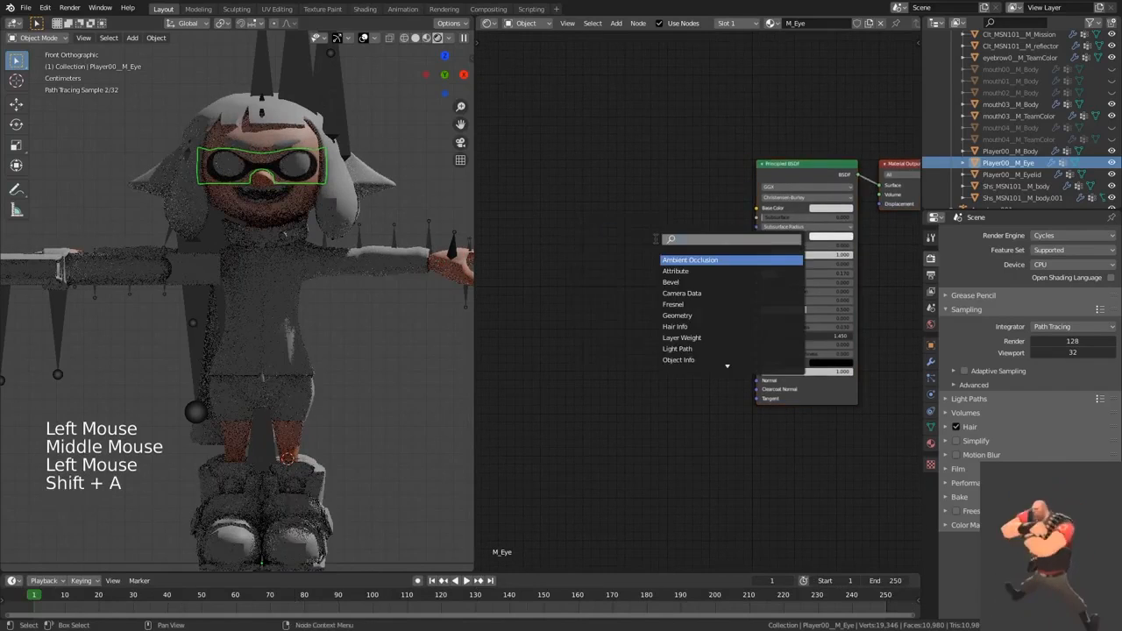
type("ima")
left_click(682, 260)
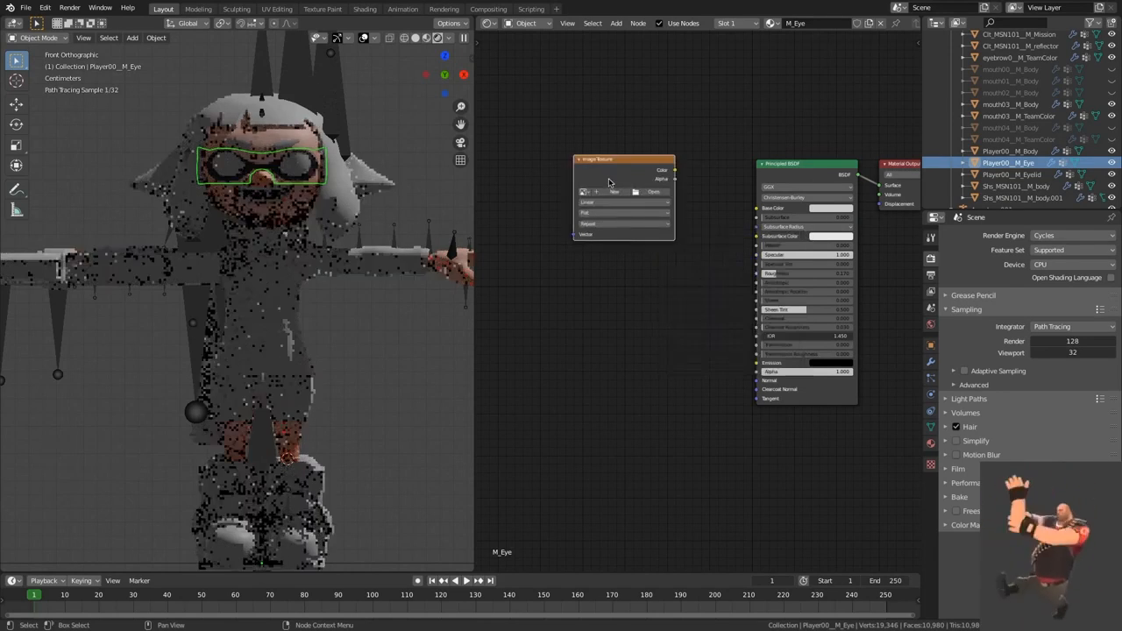
left_click(656, 198)
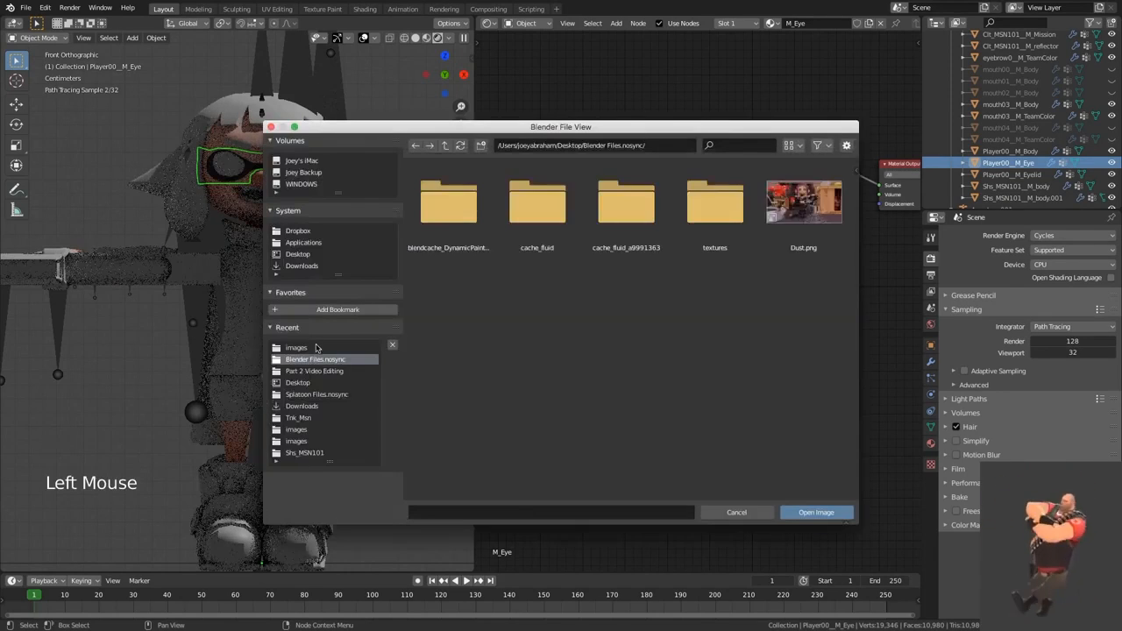
left_click(308, 348)
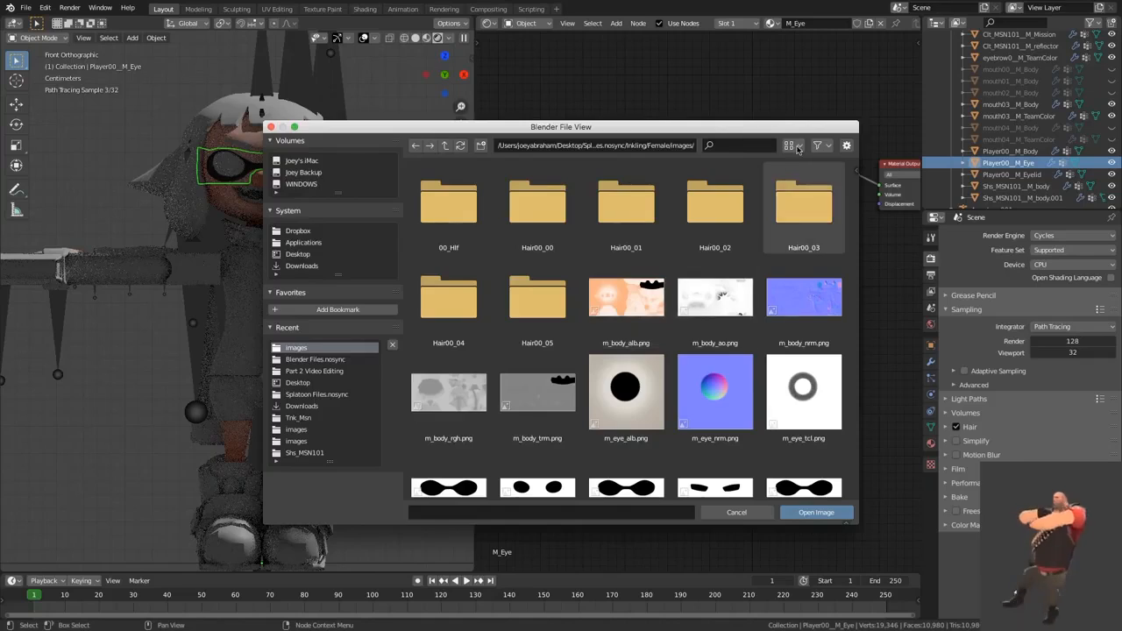
double_click(626, 391)
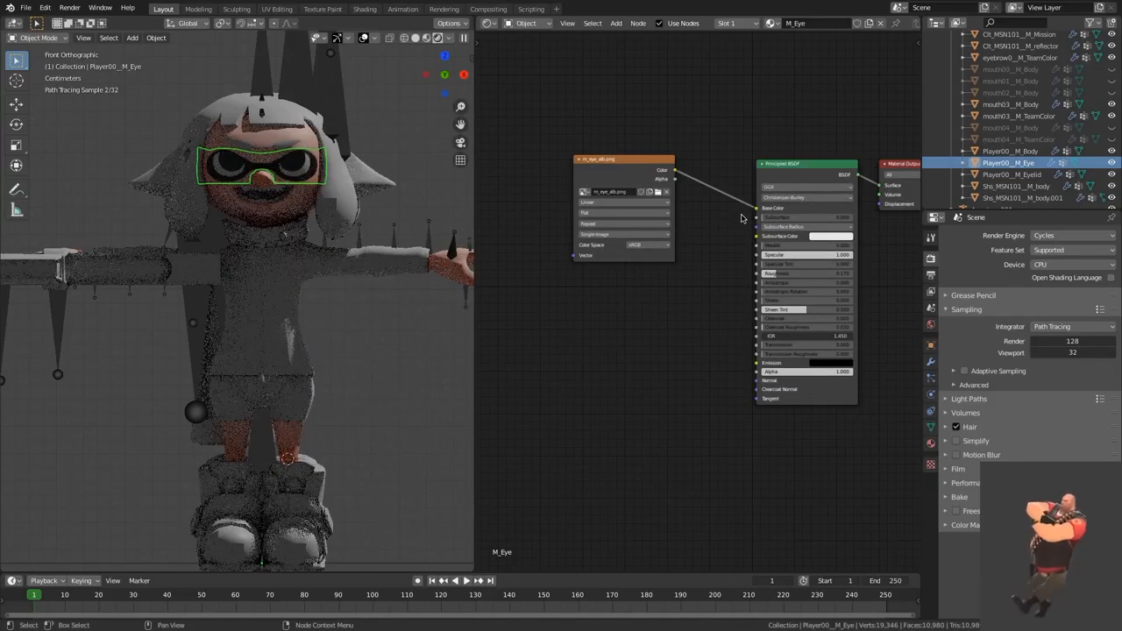
left_click(653, 292)
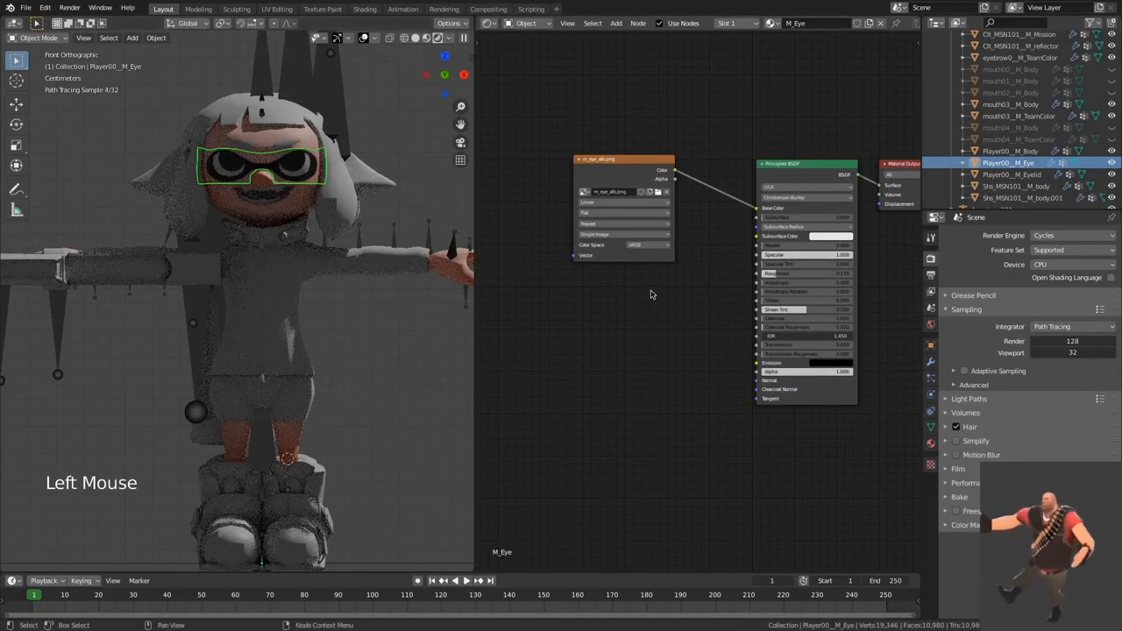
Step: Move the m_eye_alb.png node away from the Principled BSDF, duplicate it above the original, and load m_eye_tcl.png into the copy
middle_click_drag(646, 296, 702, 293)
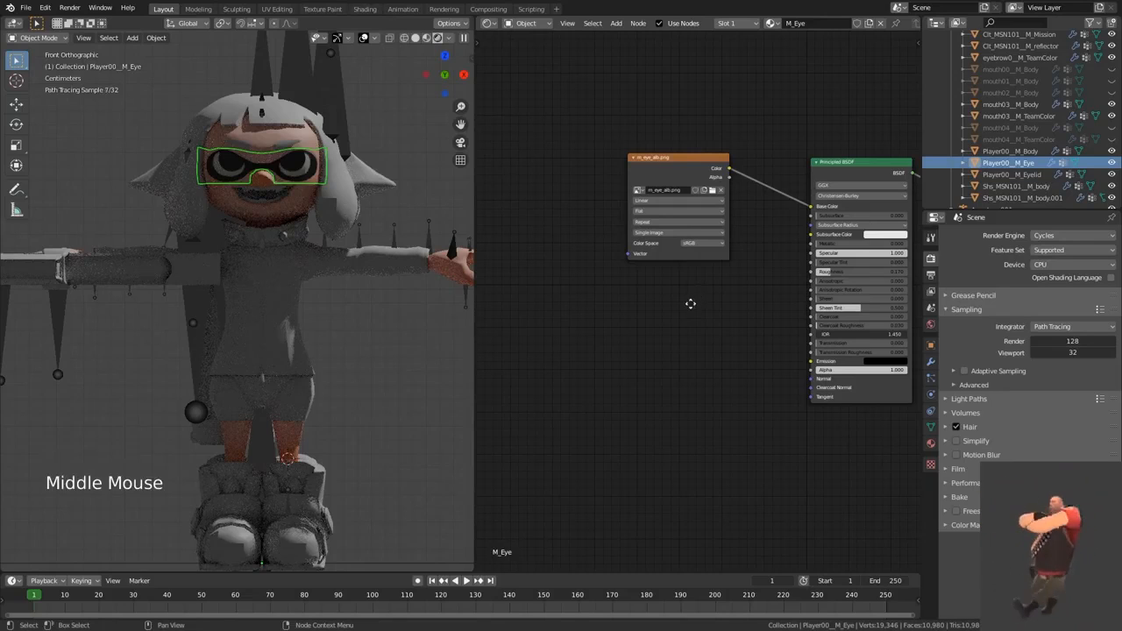
middle_click_drag(690, 303, 686, 301)
left_click_drag(670, 159, 584, 198)
key("shift+d")
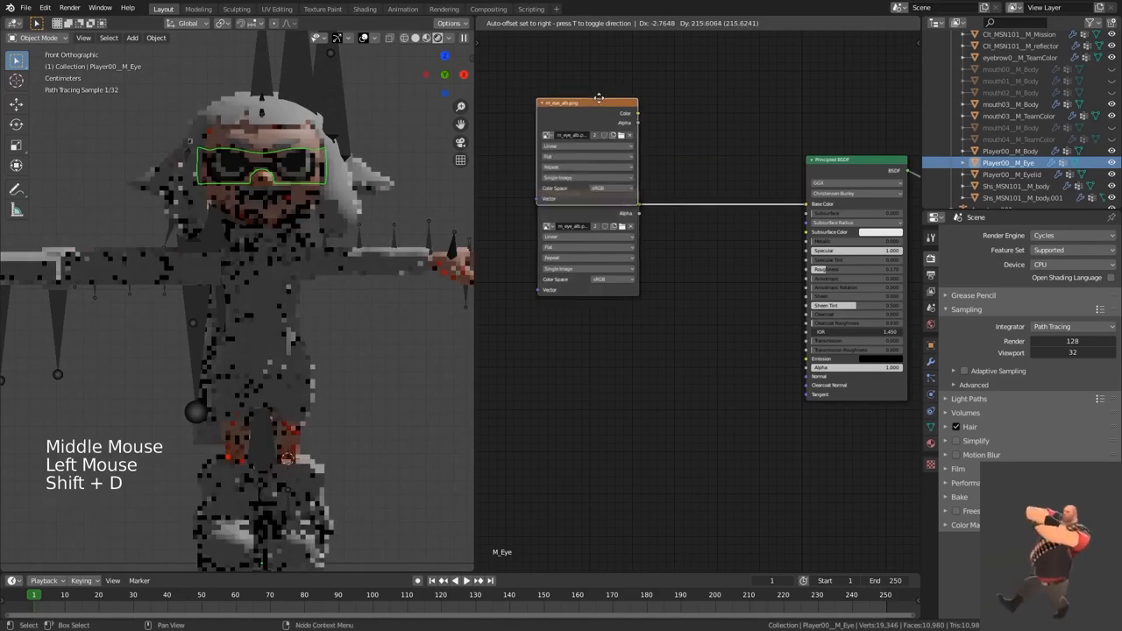
left_click(619, 113)
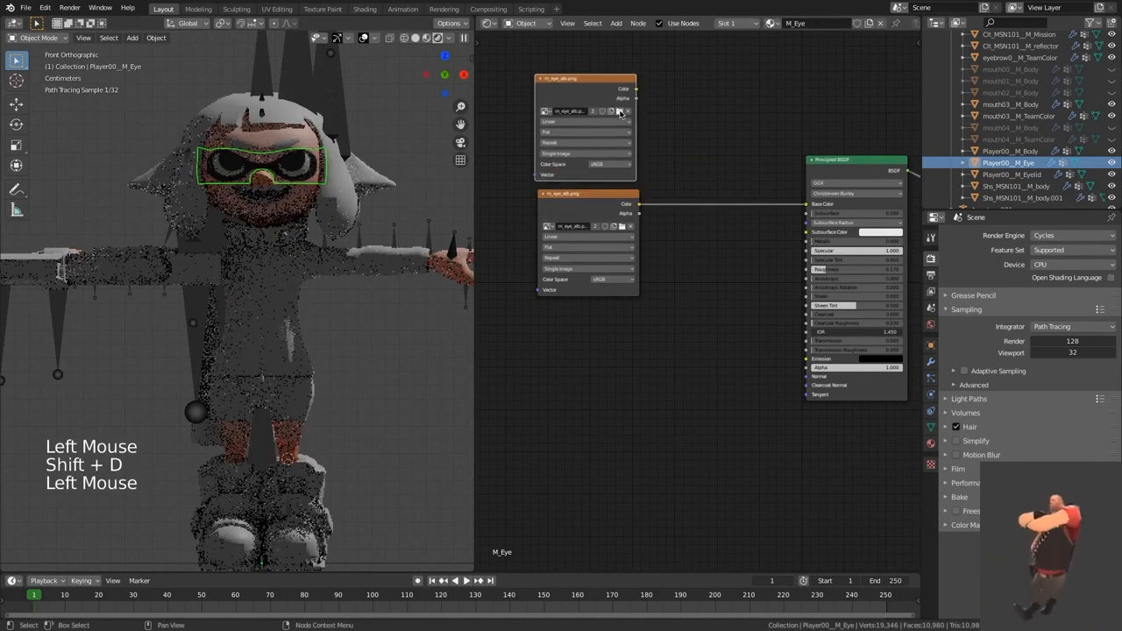
left_click(620, 113)
double_click(501, 341)
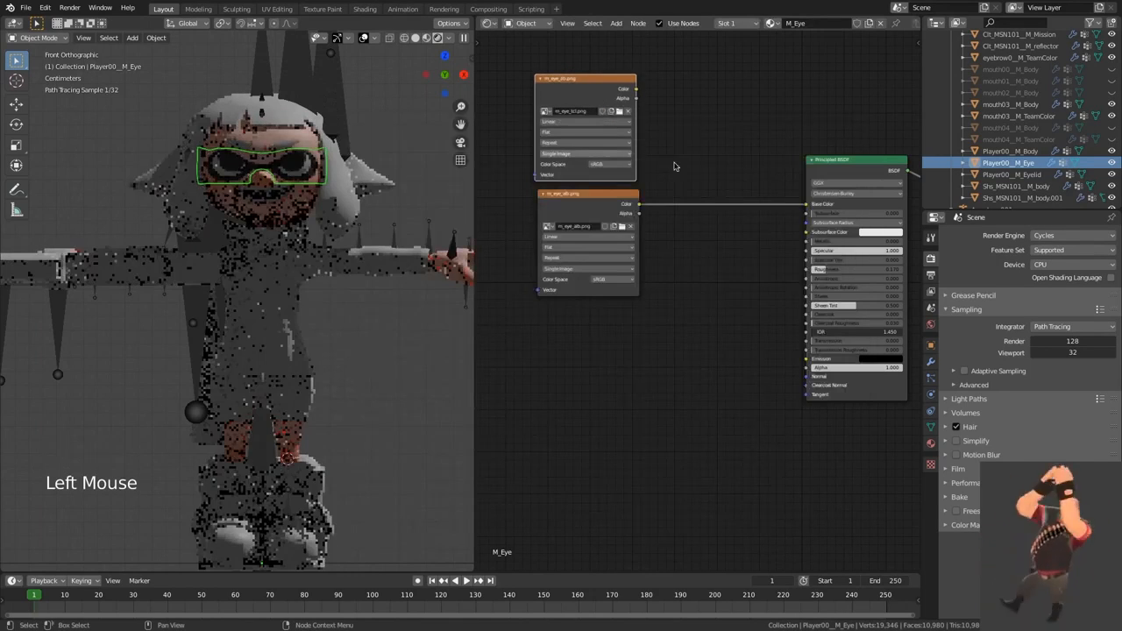
Step: Insert a MixRGB node before the Base Color, drive its Fac with m_eye_tcl.png's Color, and set that texture's color space to Non-Color
key("shift+a")
type("mix")
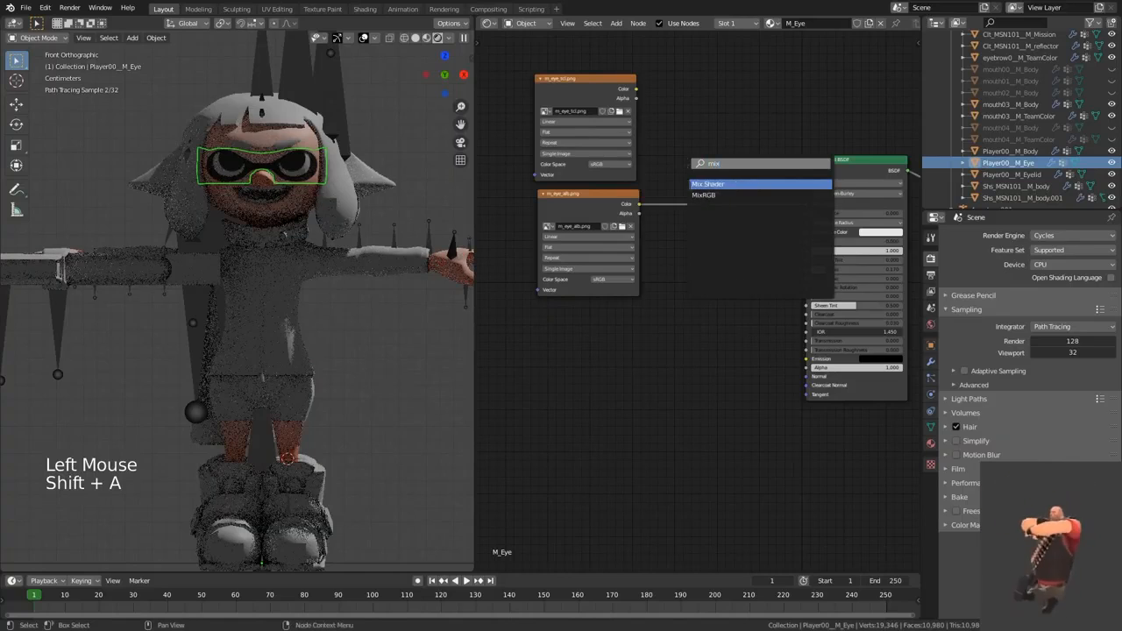
left_click(719, 194)
left_click(714, 188)
left_click_drag(636, 89, 684, 217)
left_click(614, 164)
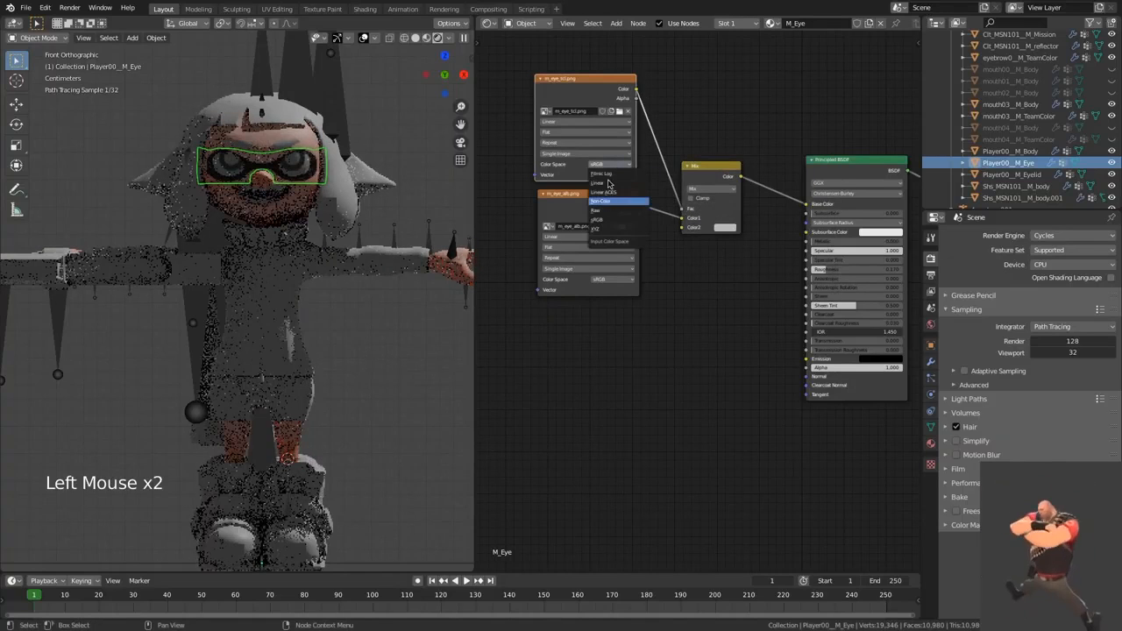
left_click(613, 201)
Step: Try a green color as the Mix node's Color2
left_click(735, 230)
left_click(729, 229)
left_click_drag(742, 151, 704, 93)
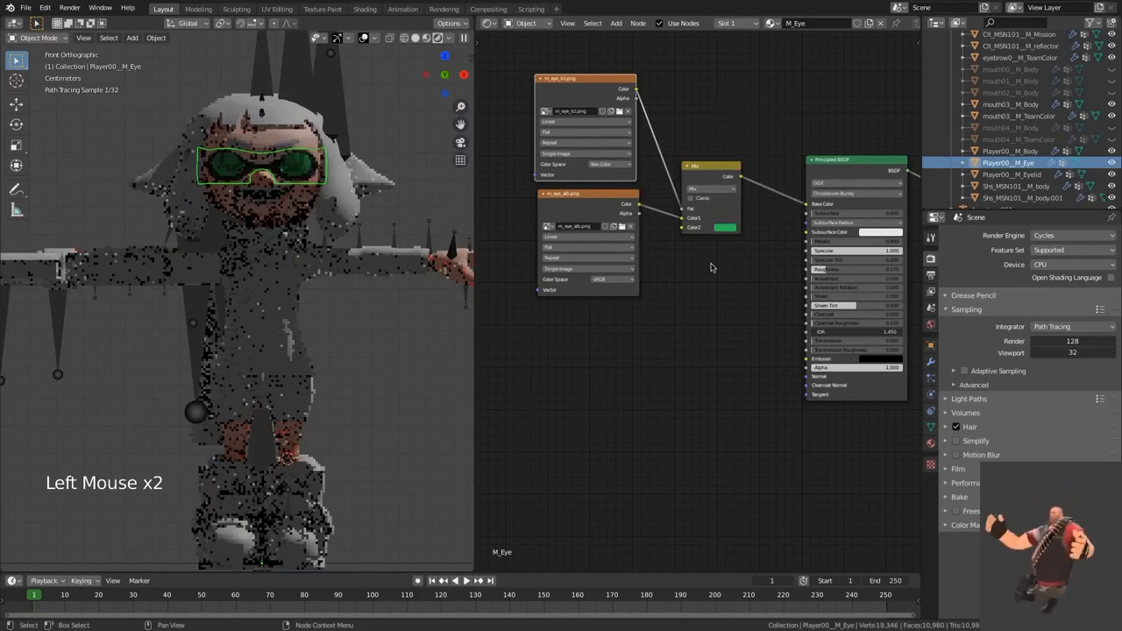
Step: Move the m_eye_alb.png link from the Mix node's Color1 to Color2 and set Color1 to a bright yellow-orange
left_click(685, 221)
left_click_drag(684, 221, 684, 227)
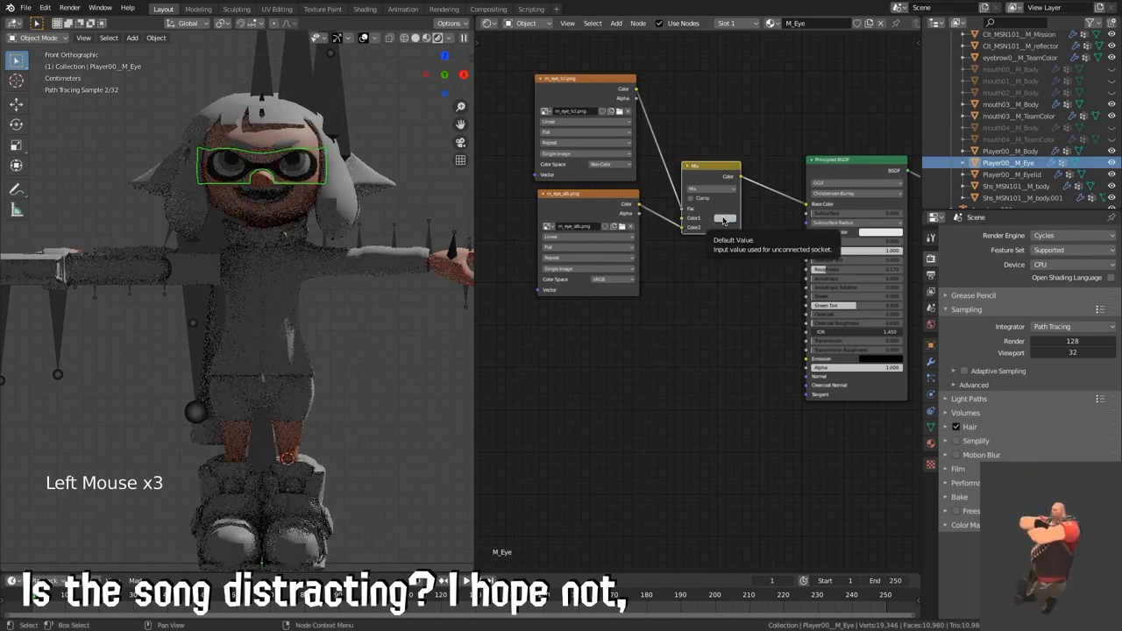
left_click(722, 218)
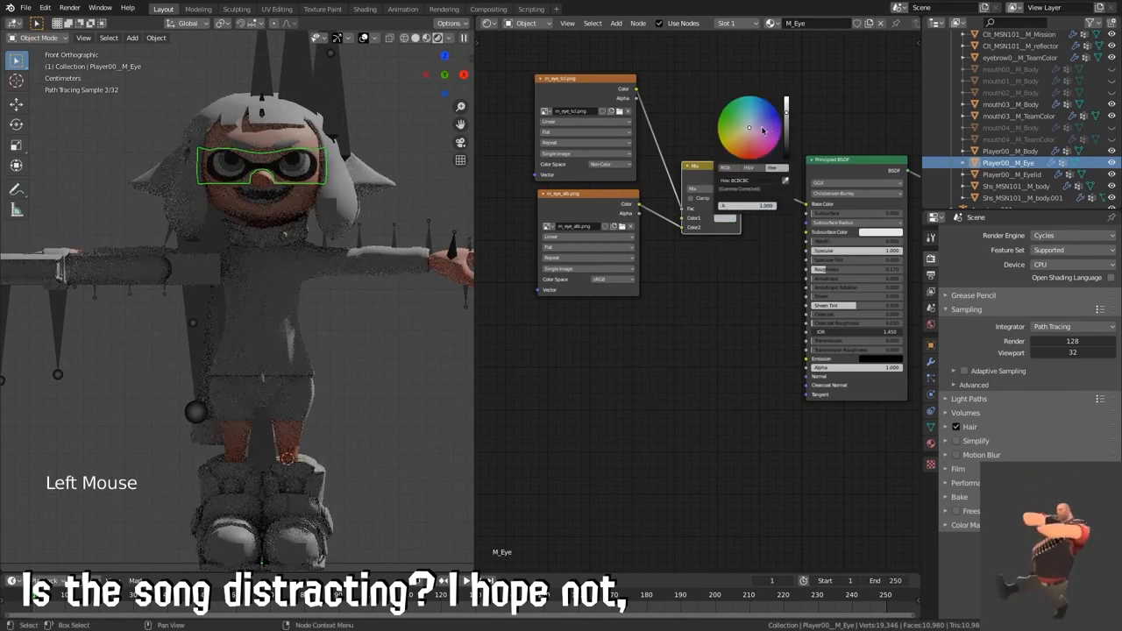
left_click_drag(786, 115, 786, 97)
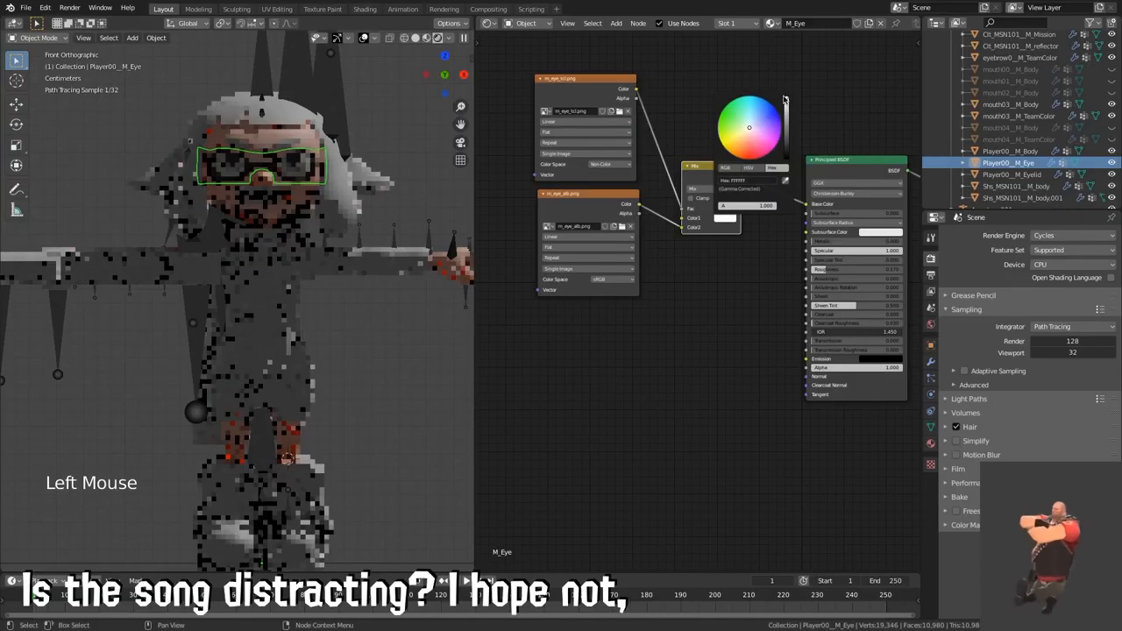
left_click(726, 151)
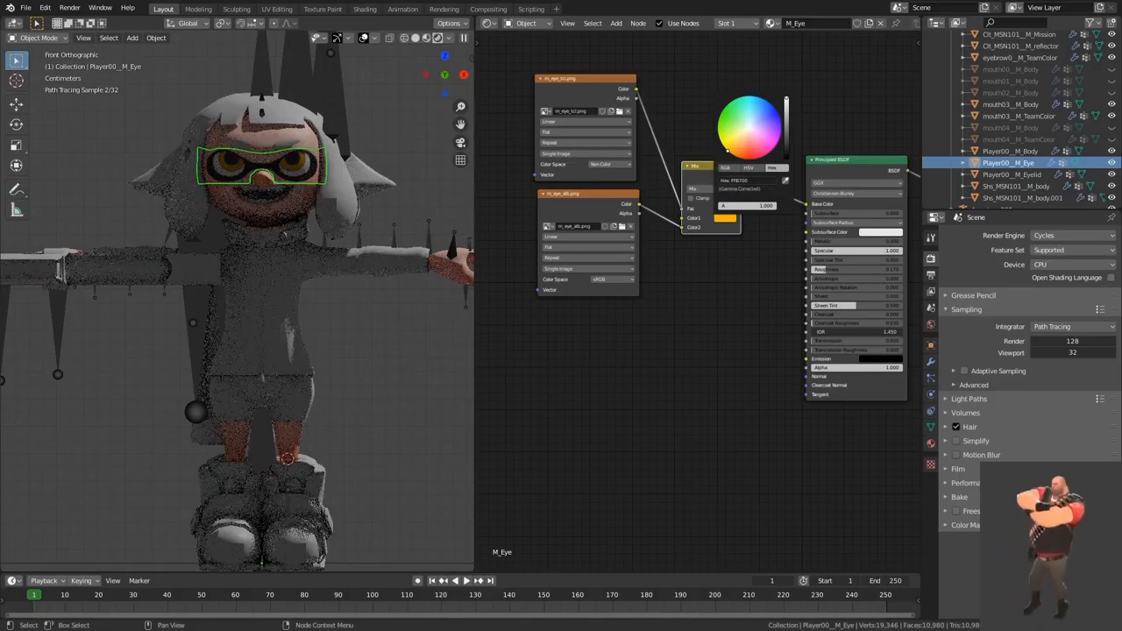
left_click(705, 261)
Step: Duplicate the m_eye_alb.png node below the original and load m_eye_nrm.png into the copy
left_click(615, 215)
key("shift+d")
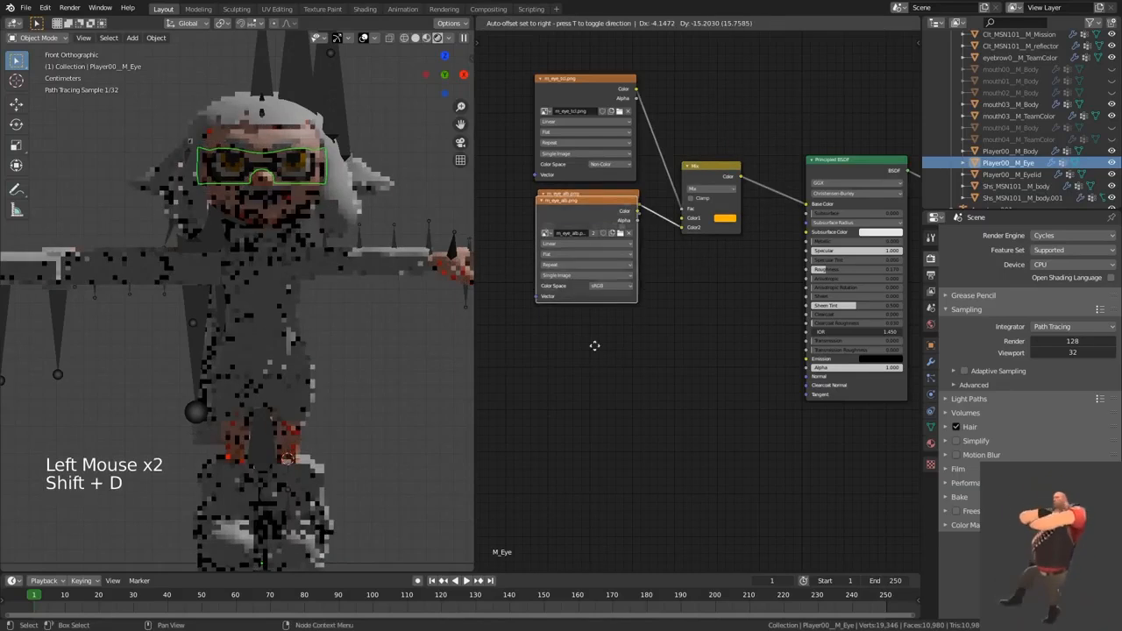
left_click(602, 363)
left_click(601, 368)
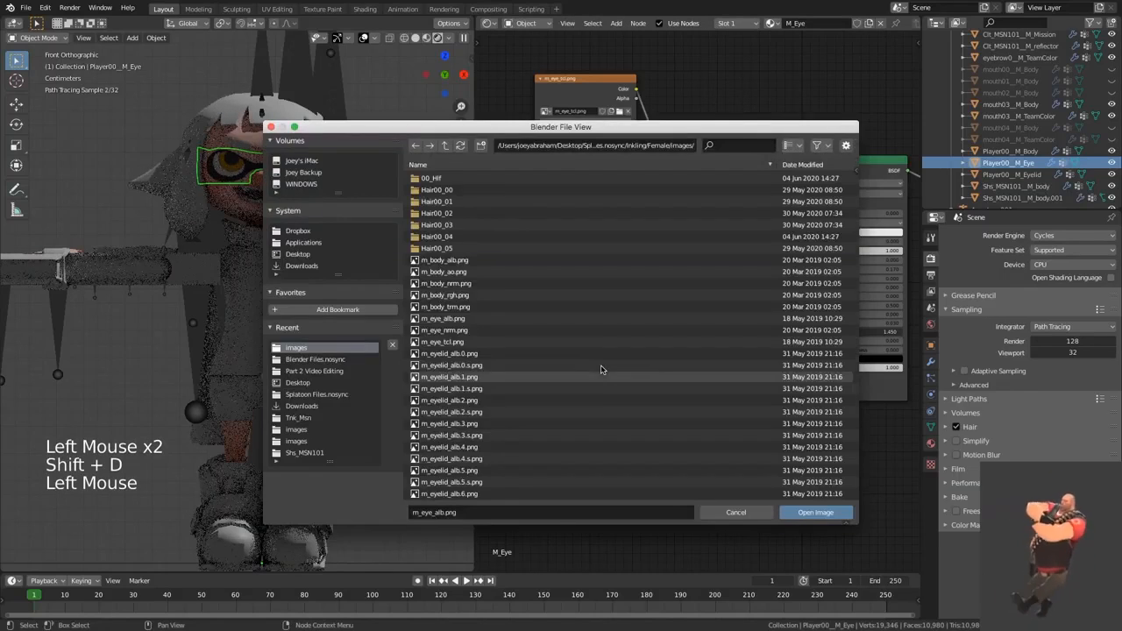
double_click(517, 330)
Step: Set m_eye_nrm.png to Non-Color and connect it through a new Normal Map node to the Principled BSDF's Normal input
key("shift+a")
type("Norm")
left_click(681, 400)
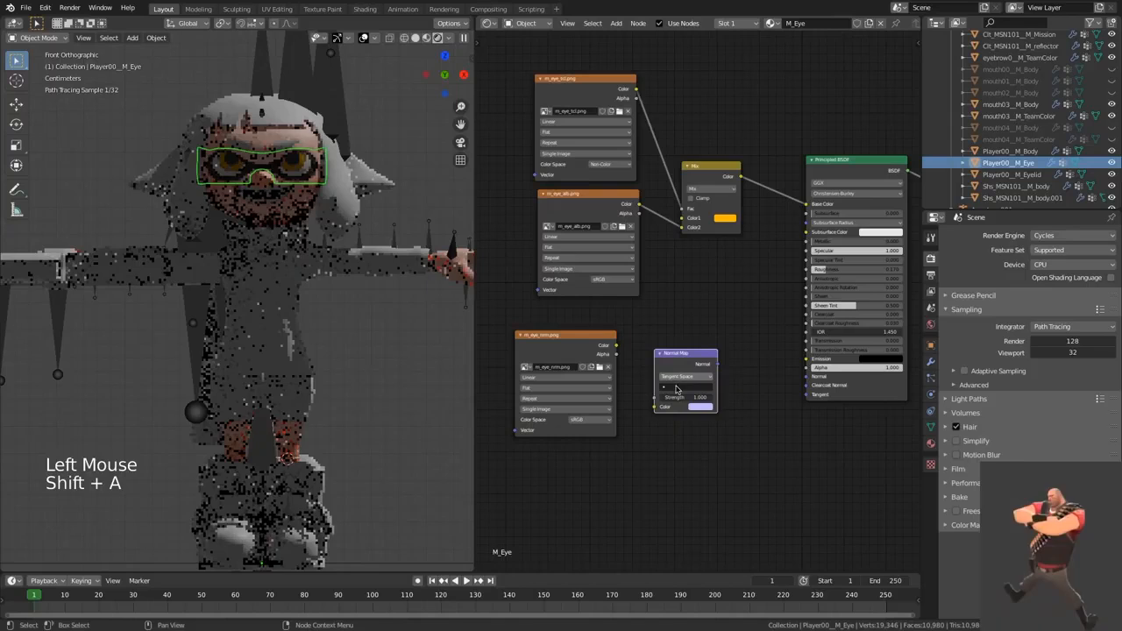
left_click(590, 419)
left_click(588, 449)
right_click_drag(610, 390, 671, 388, "alt")
right_click_drag(692, 384, 814, 368, "alt")
left_click(722, 322)
middle_click_drag(733, 312, 690, 352)
left_click(689, 349)
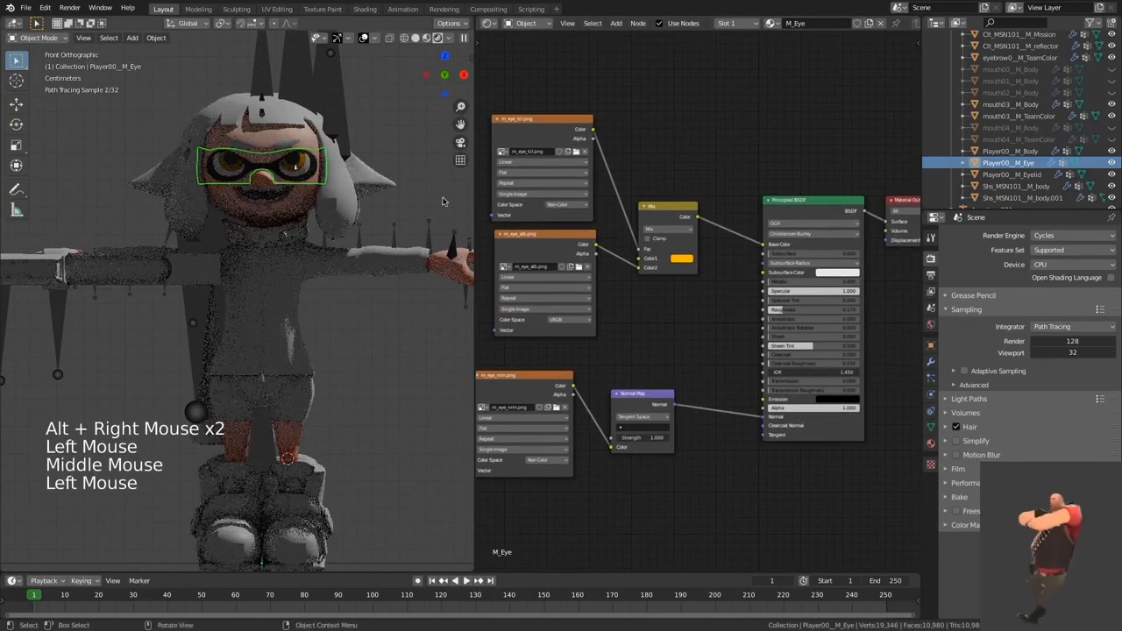
left_click(445, 194)
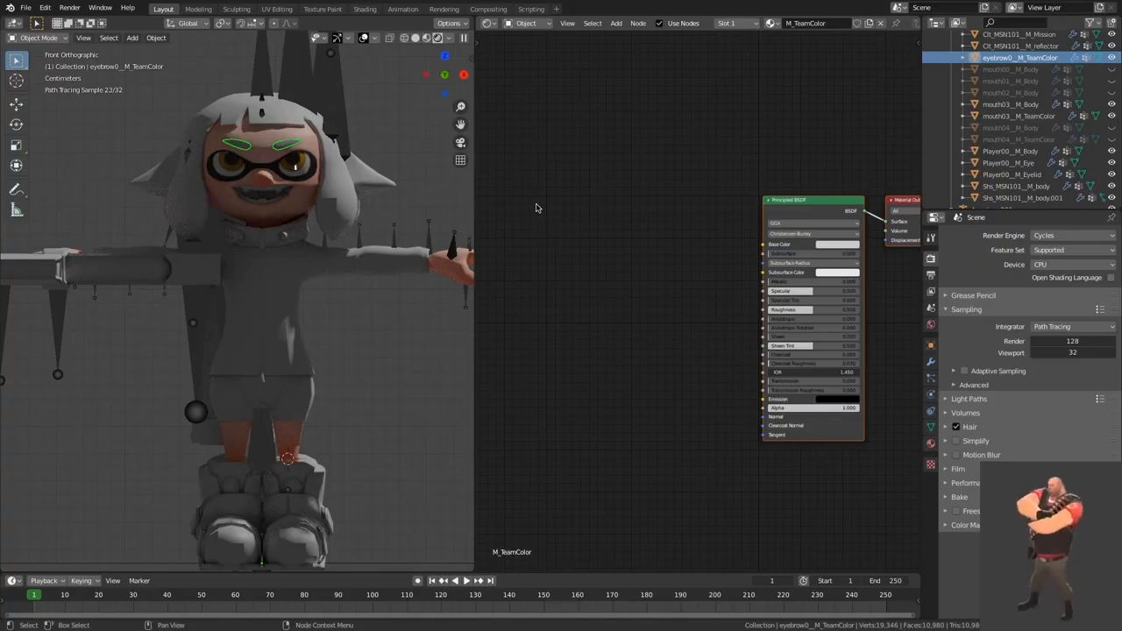
Step: Check the team color used in the M_Eye material, and return to the eyebrow's M_TeamColor material
left_click(836, 243)
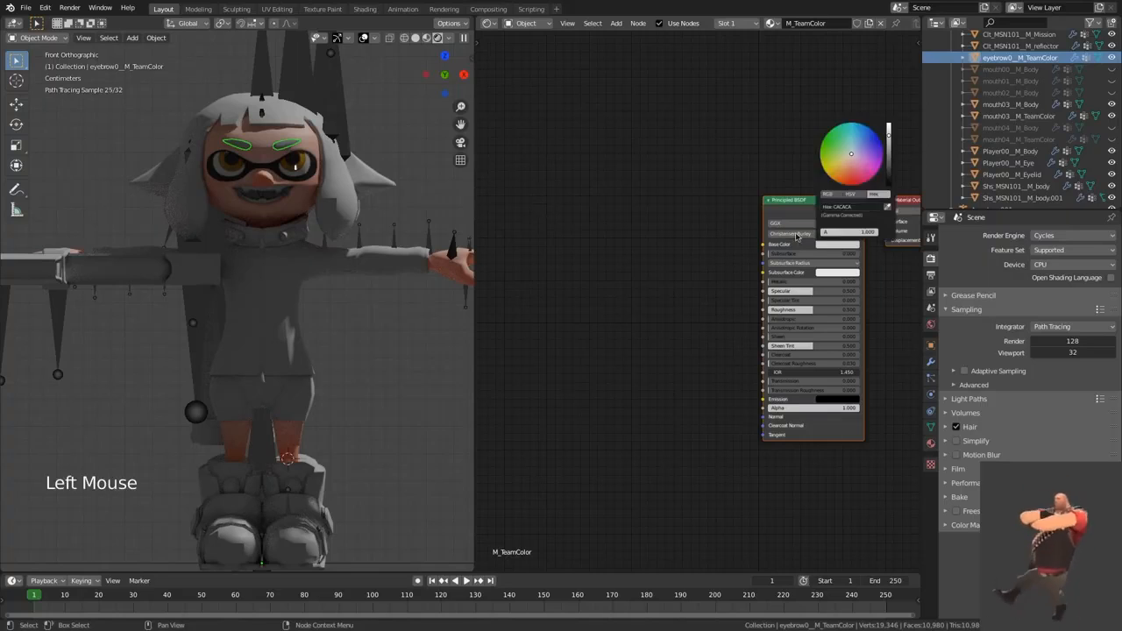
left_click(652, 212)
left_click(1024, 167)
left_click(1019, 58)
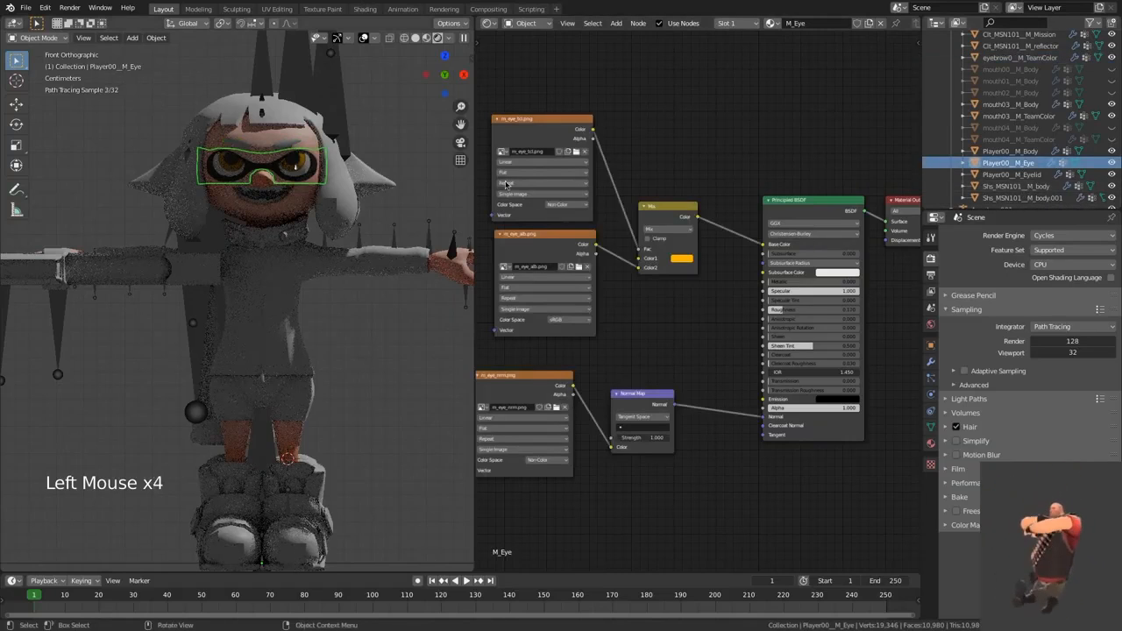
Step: Set the Base Color of the eyebrow's M_TeamColor material to the same bright yellow-orange as the eyes
middle_click_drag(723, 274, 711, 276)
left_click(823, 245)
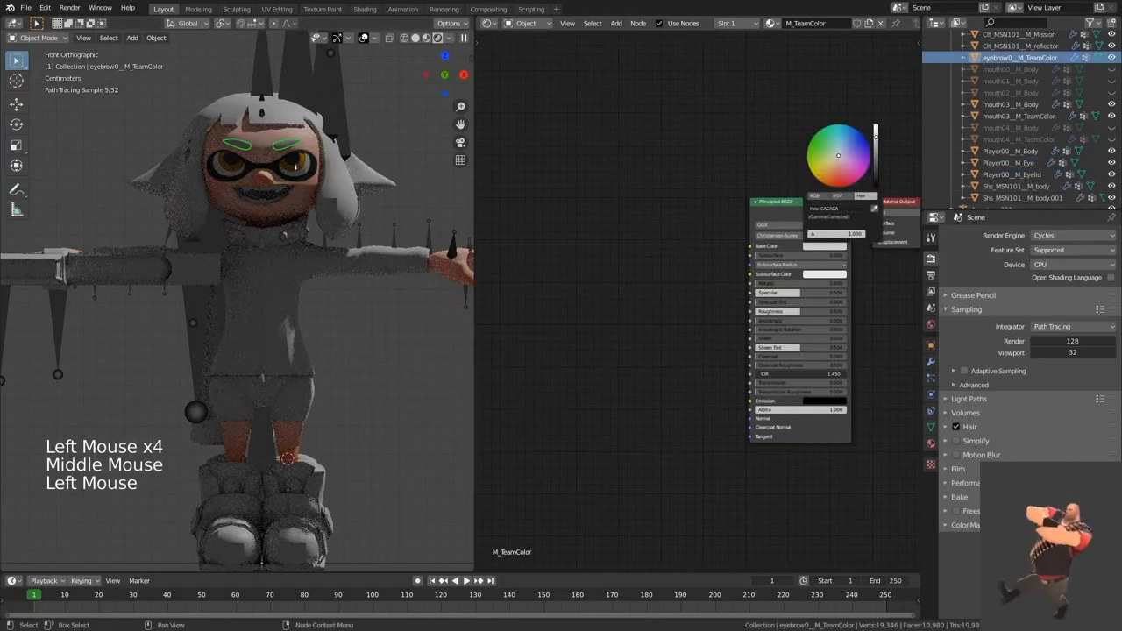
left_click_drag(876, 136, 876, 126)
left_click_drag(839, 175, 816, 178)
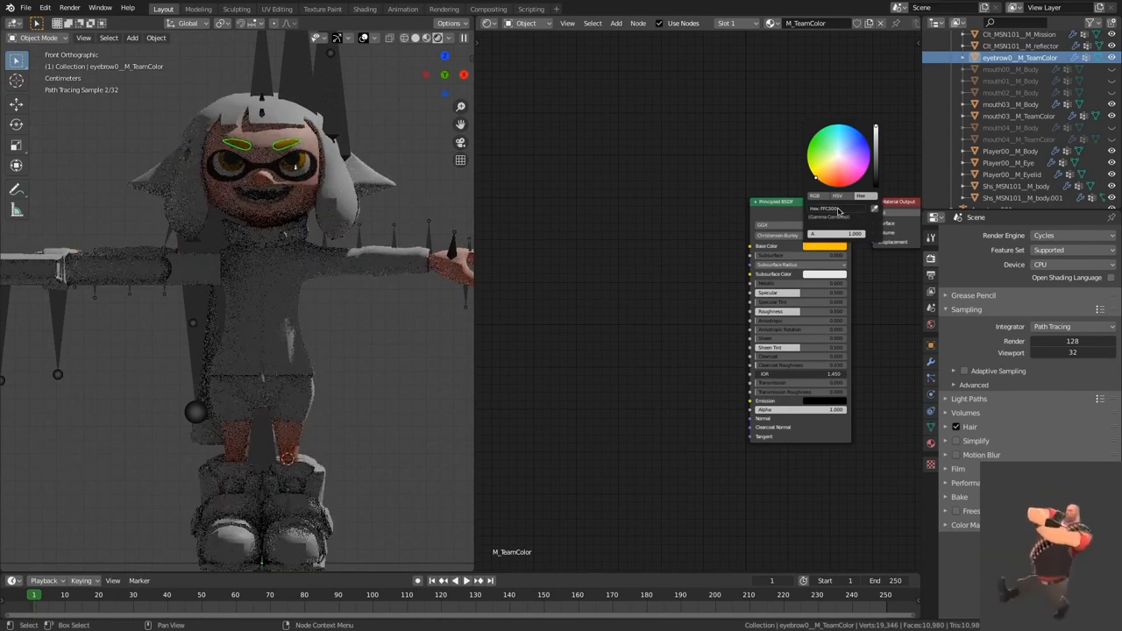
left_click_drag(817, 179, 816, 178)
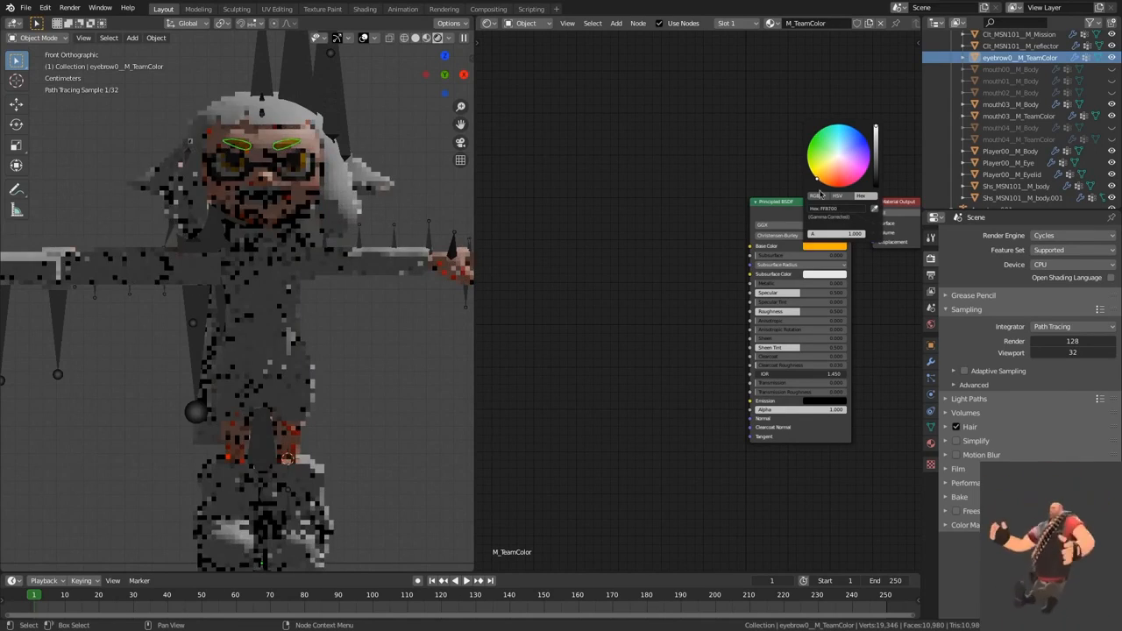
Step: Set the Roughness of M_TeamColor's Principled BSDF to 0.333
scroll(805, 311, "up", 2)
middle_click_drag(804, 311, 794, 302)
double_click(793, 302)
type(".333")
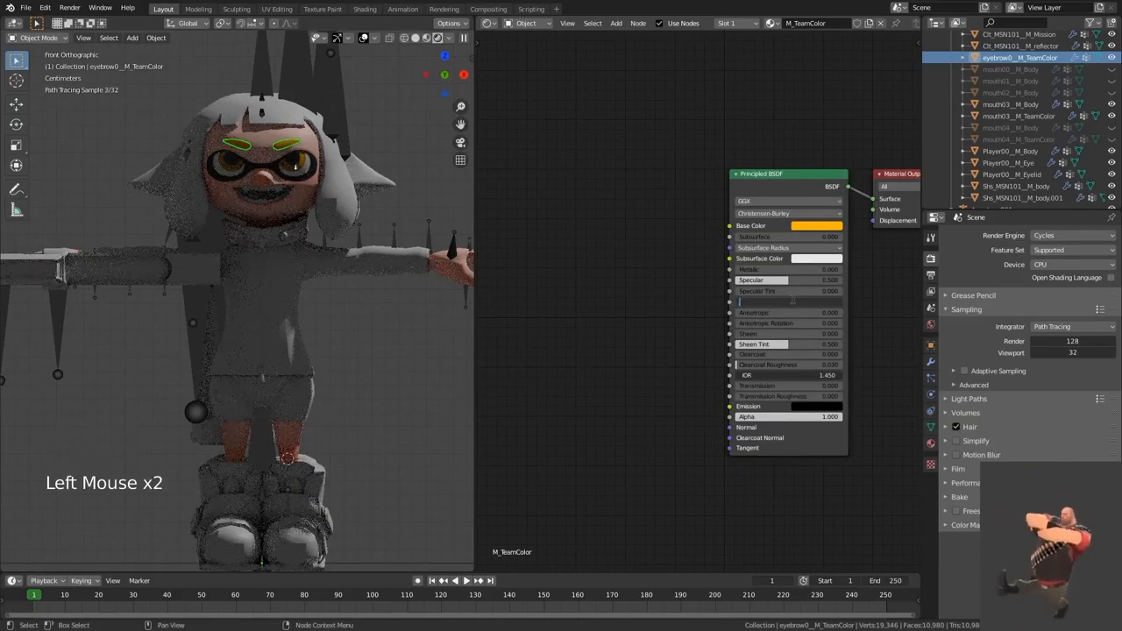
key("Return")
left_click(637, 353)
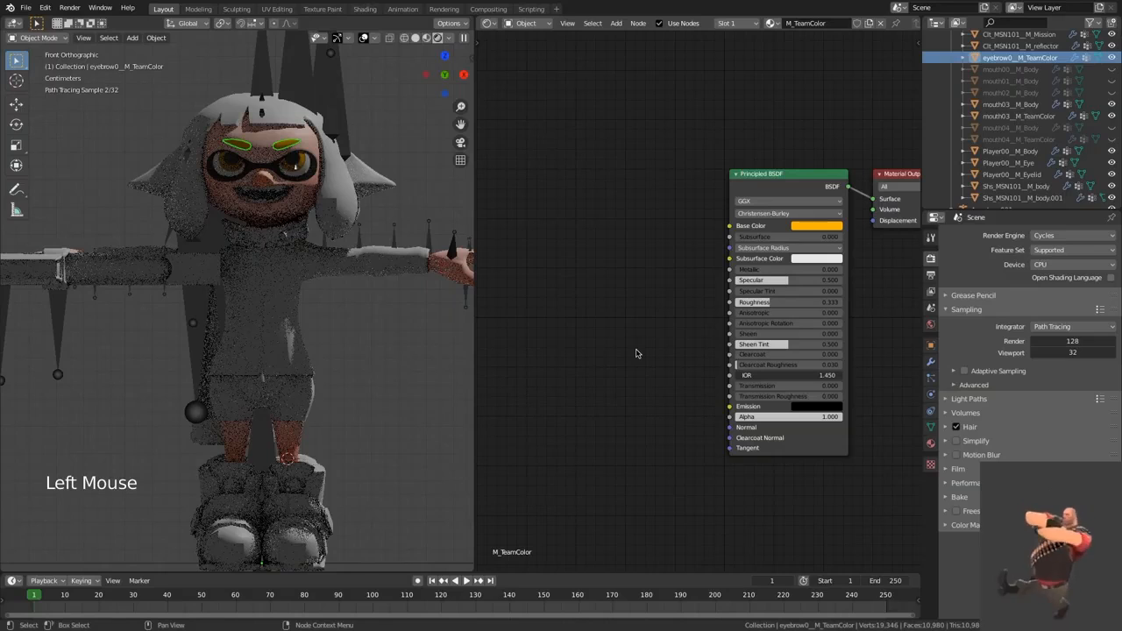
left_click(637, 354)
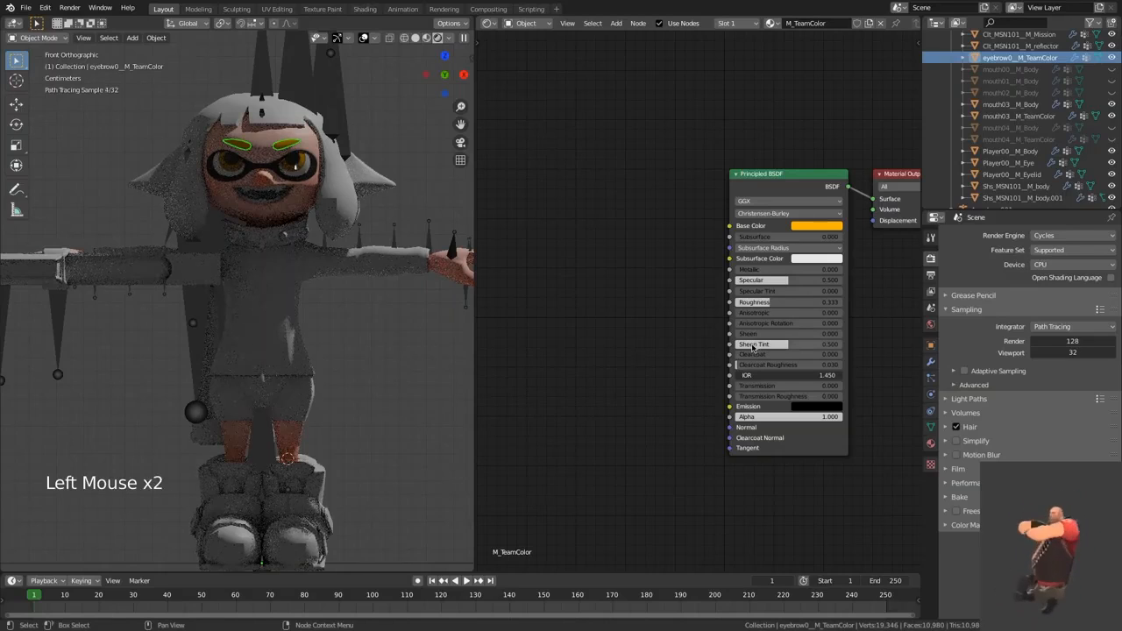
left_click(576, 359)
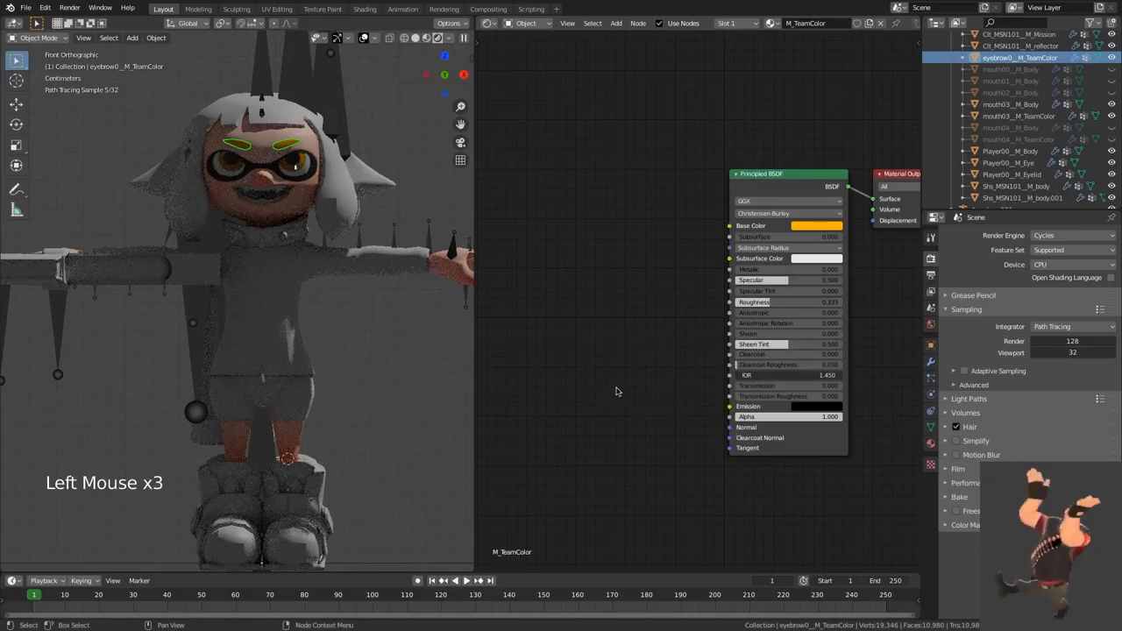
Step: Deselect the eyebrows and try lowering M_TeamColor's Roughness to about 0.183
middle_click_drag(615, 391, 686, 347)
left_click(426, 180)
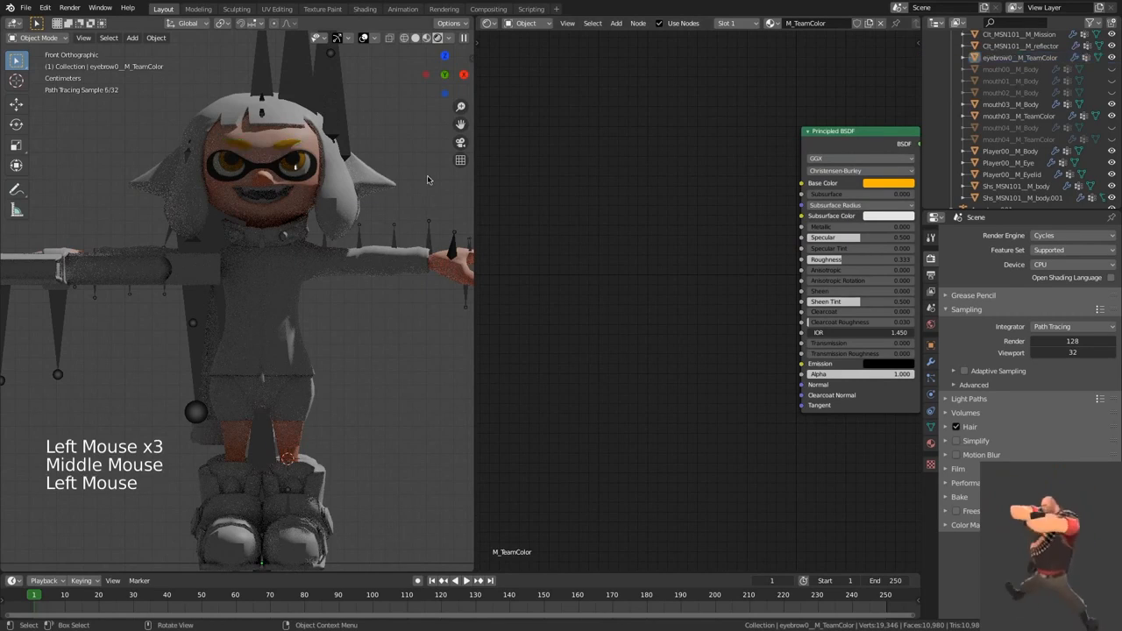
left_click(863, 259)
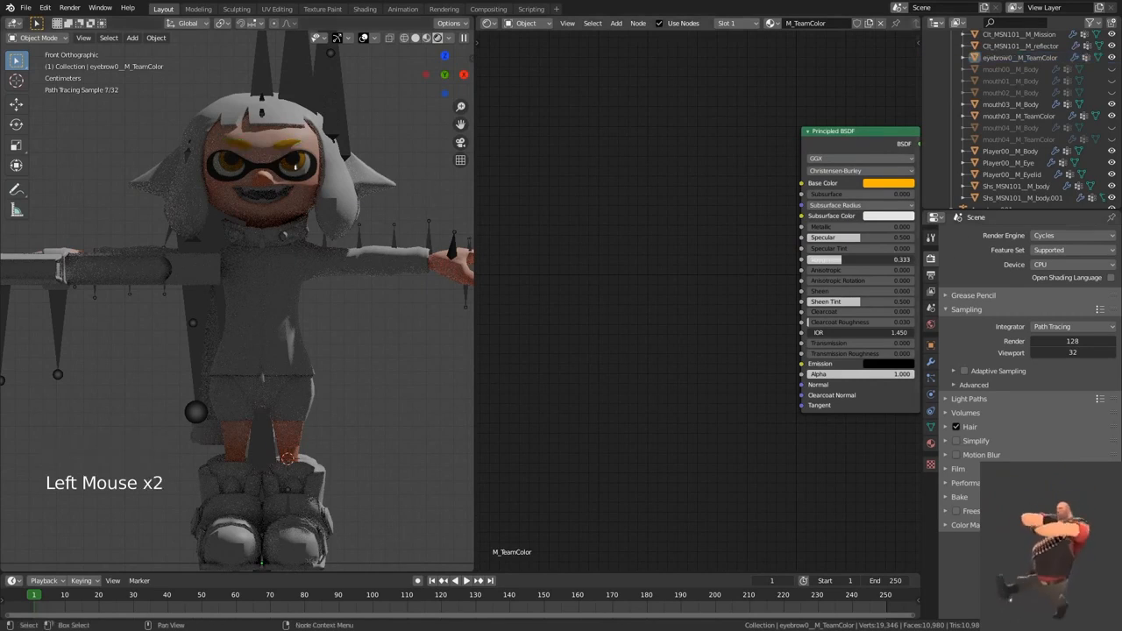
left_click_drag(863, 259, 848, 260)
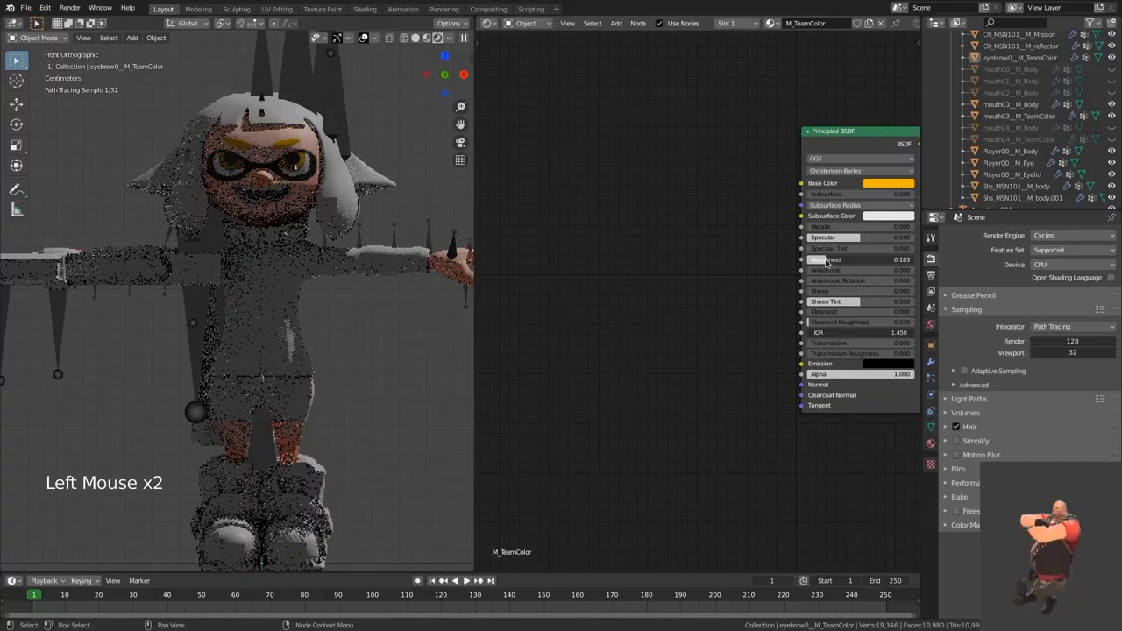
right_click(826, 261)
Step: Add an Image Texture node to the M_TeamColor material
left_click(707, 231)
key("shift+a")
left_click(706, 231)
type("ima")
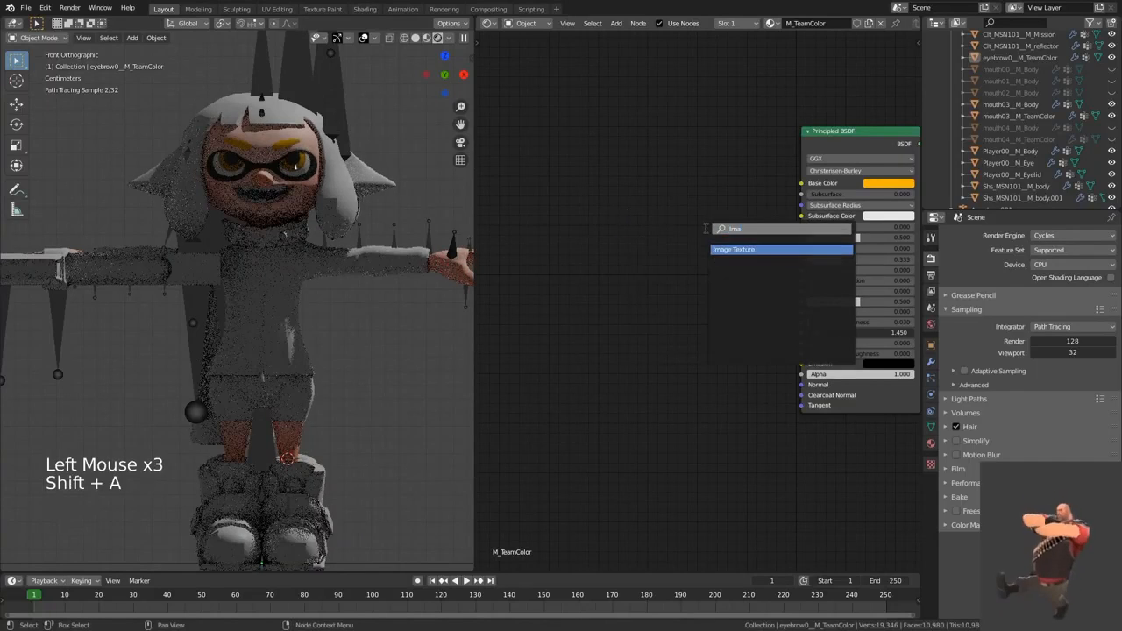
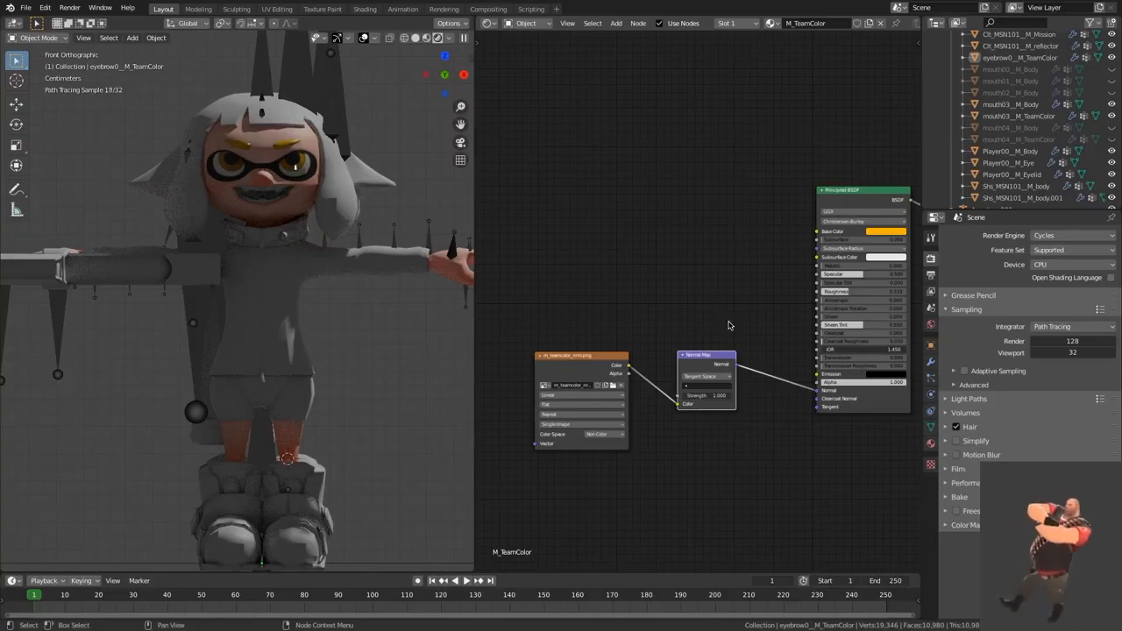
Step: Duplicate the m_teamcolor_nrm.png texture node and load M_TeamColor_Tcl.png from the Inkling mouth textures folder in Splatoon Files.nosync into the copy
left_click(728, 325)
left_click(579, 366)
key("shift+d")
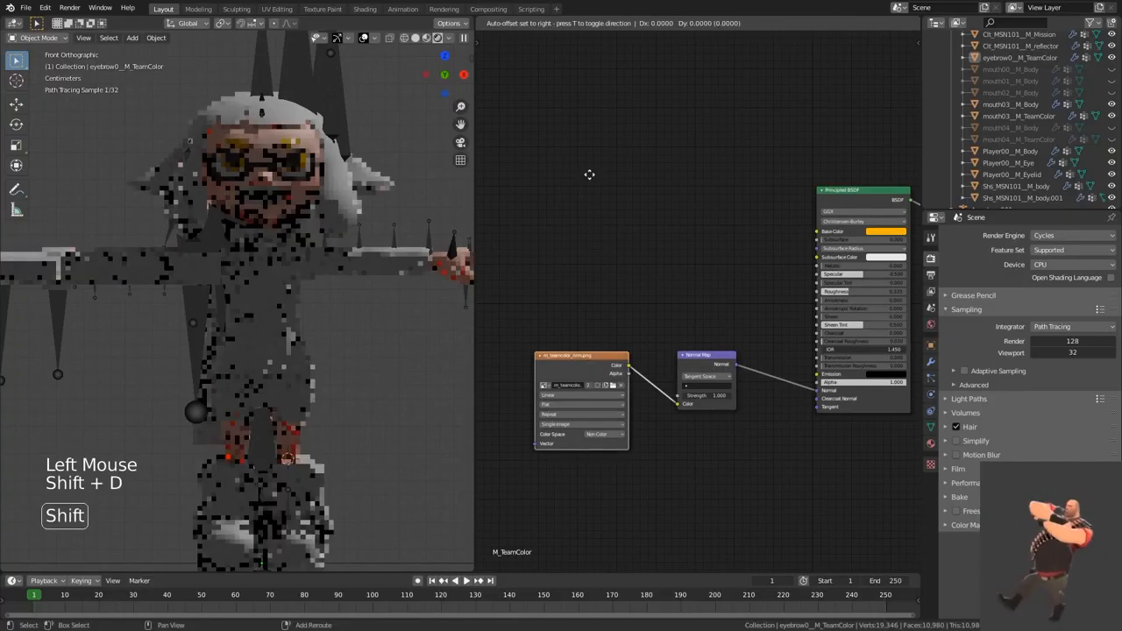
left_click(621, 192)
left_click(621, 193)
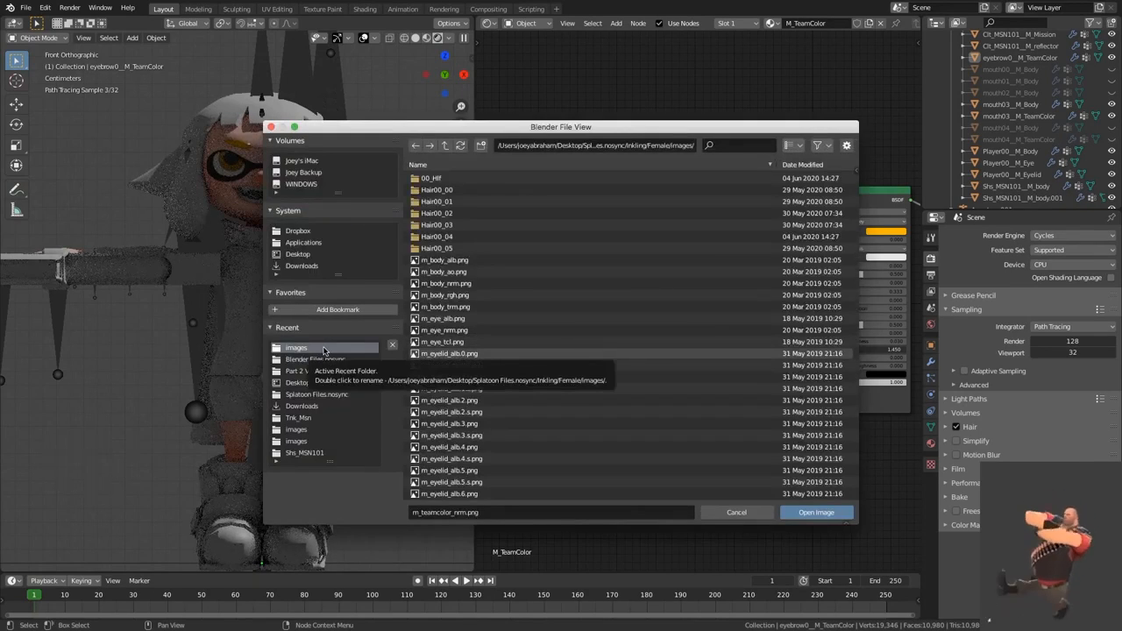
left_click(318, 394)
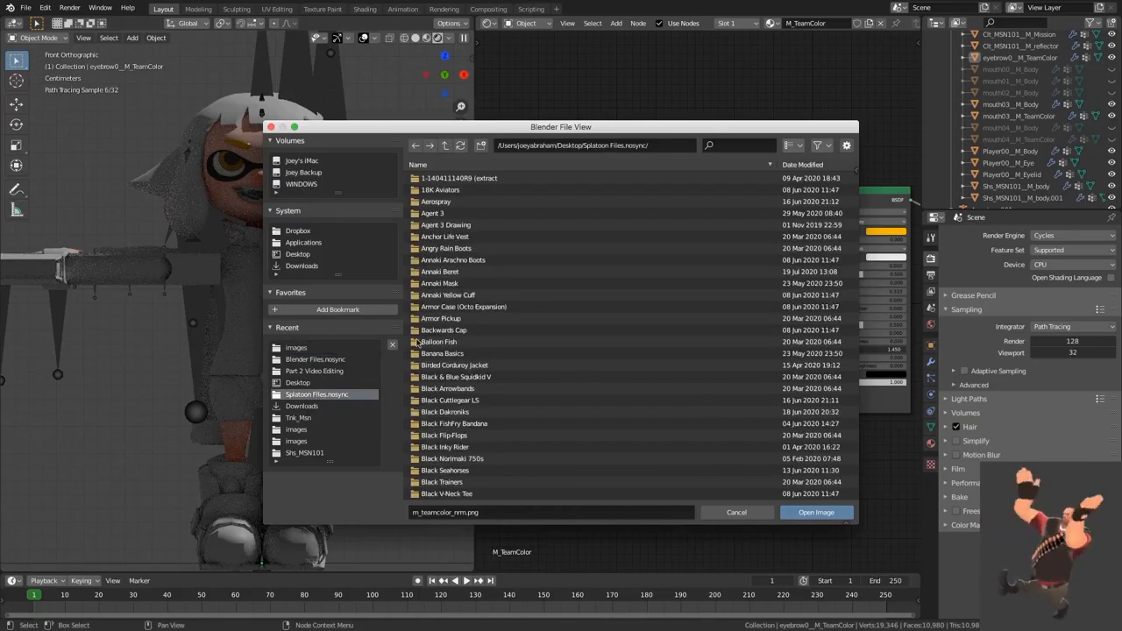
left_click(734, 146)
type("ink")
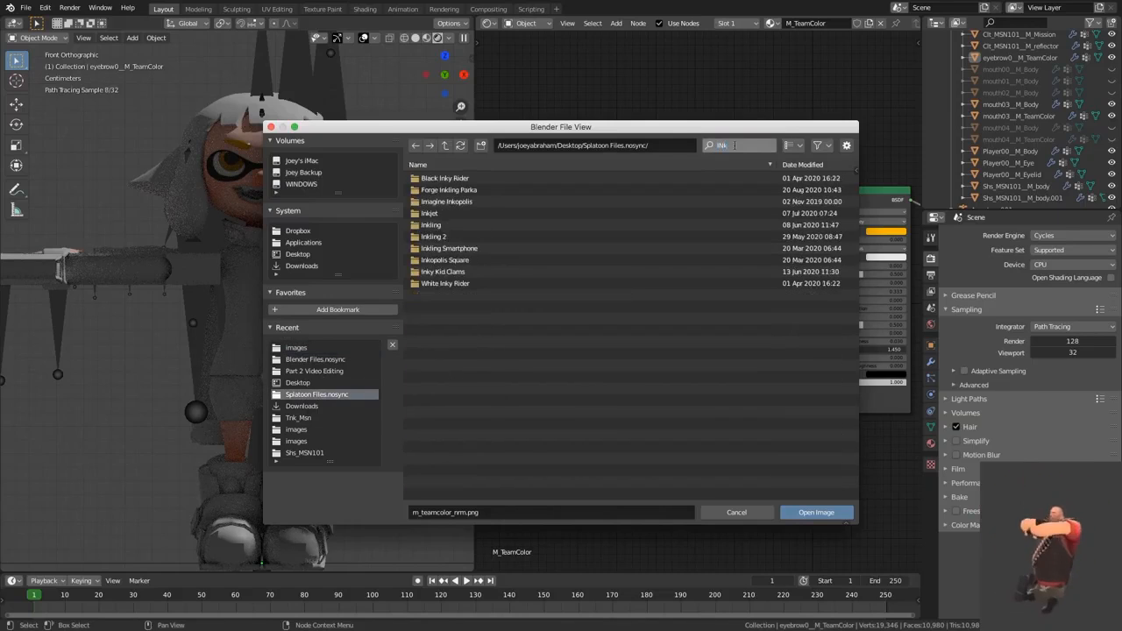
double_click(453, 225)
double_click(466, 225)
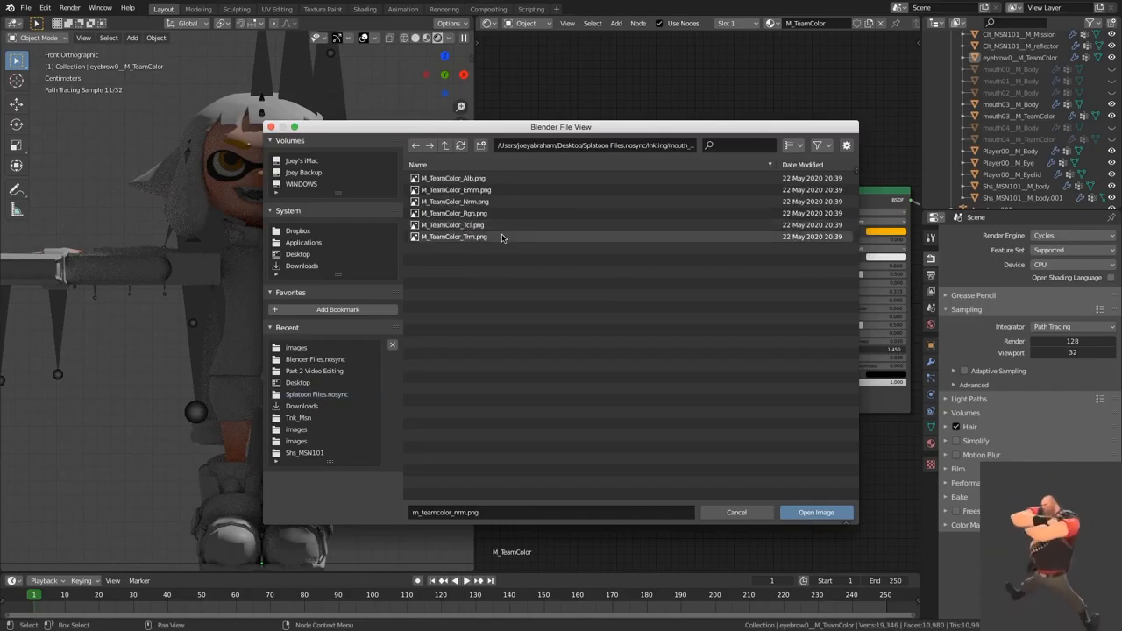
double_click(503, 227)
Step: Place another image texture copy below the Tcl texture and load M_TeamColor_Alb.png into it
left_click(611, 164)
left_click(585, 214)
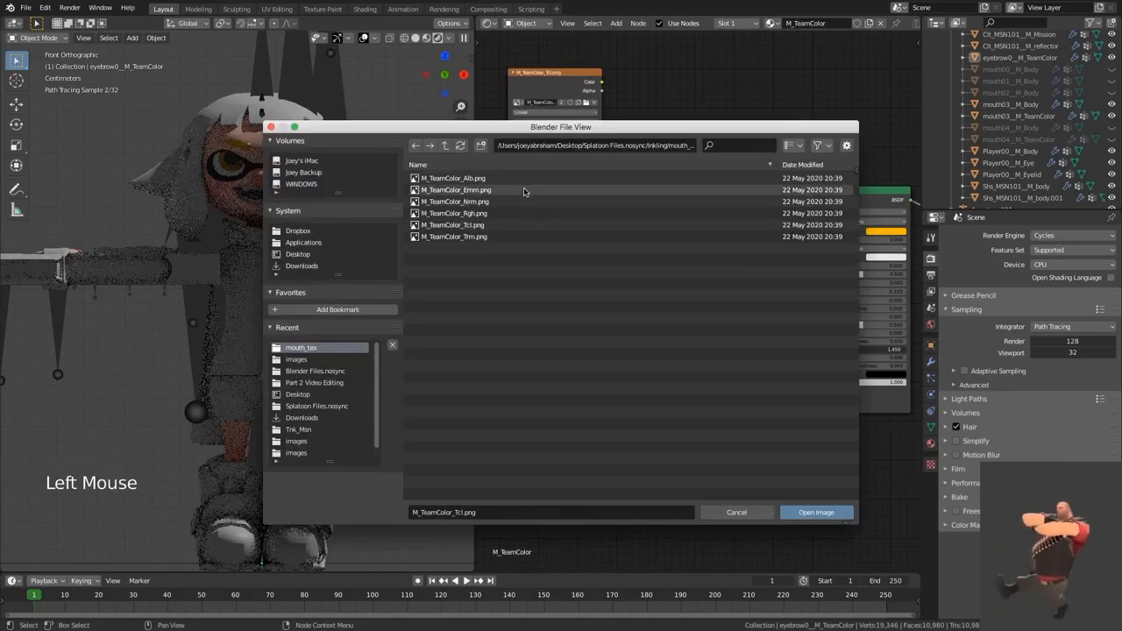
double_click(523, 179)
Step: Add a MixRGB node beside the two textures and set the M_TeamColor_Tcl.png color space to Non-Color
left_click(690, 200)
key("shift+a")
type("mix")
left_click(710, 229)
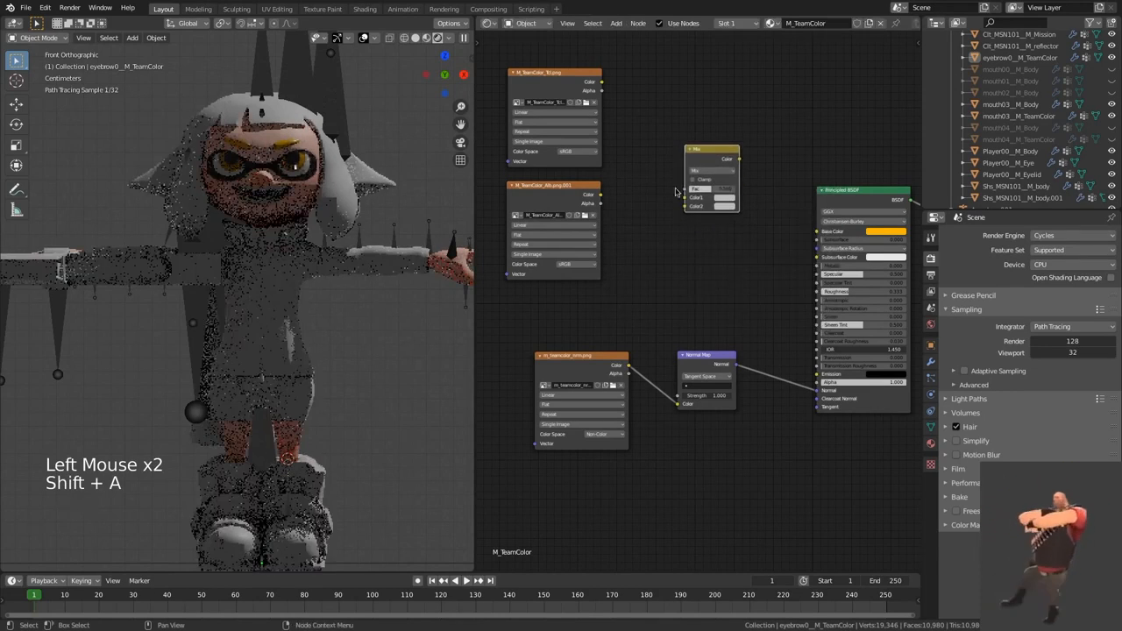
left_click(711, 179)
left_click(578, 151)
left_click(580, 186)
Step: Connect the Tcl texture's color to the Mix node's Fac, the Alb texture to Color1, and the Mix output to Base Color
right_click_drag(603, 84, 688, 200, "alt")
left_click_drag(689, 198, 687, 188)
left_click_drag(600, 194, 687, 197)
left_click_drag(740, 158, 817, 234)
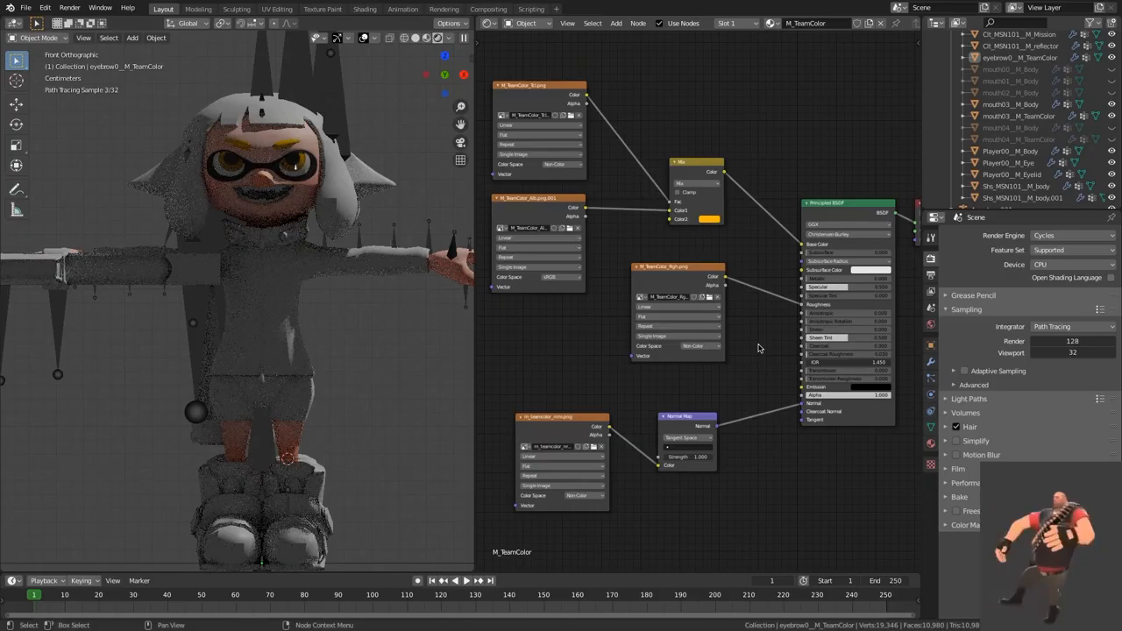
Step: Copy all eyebrow M_TeamColor nodes and replace the nodes of the mouth's M_TeamColor.001 material with them
left_click(758, 348)
key("a")
key("super+c")
left_click(261, 192)
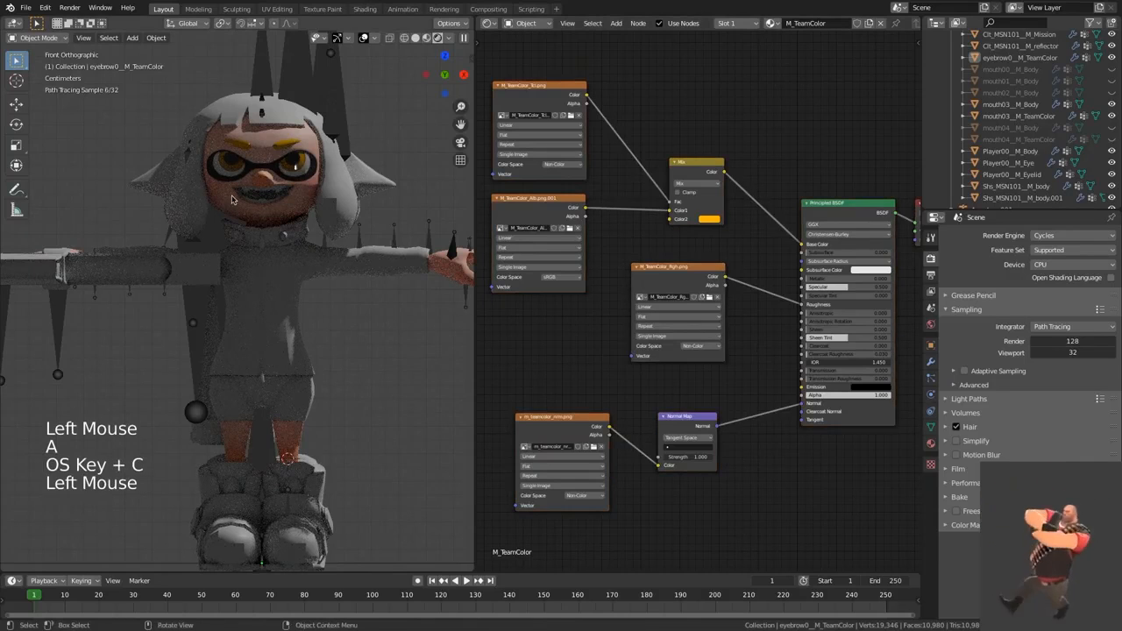
left_click(261, 193)
left_click(656, 257)
key("a")
key("x")
key("super+v")
left_click(732, 151)
left_click(631, 175)
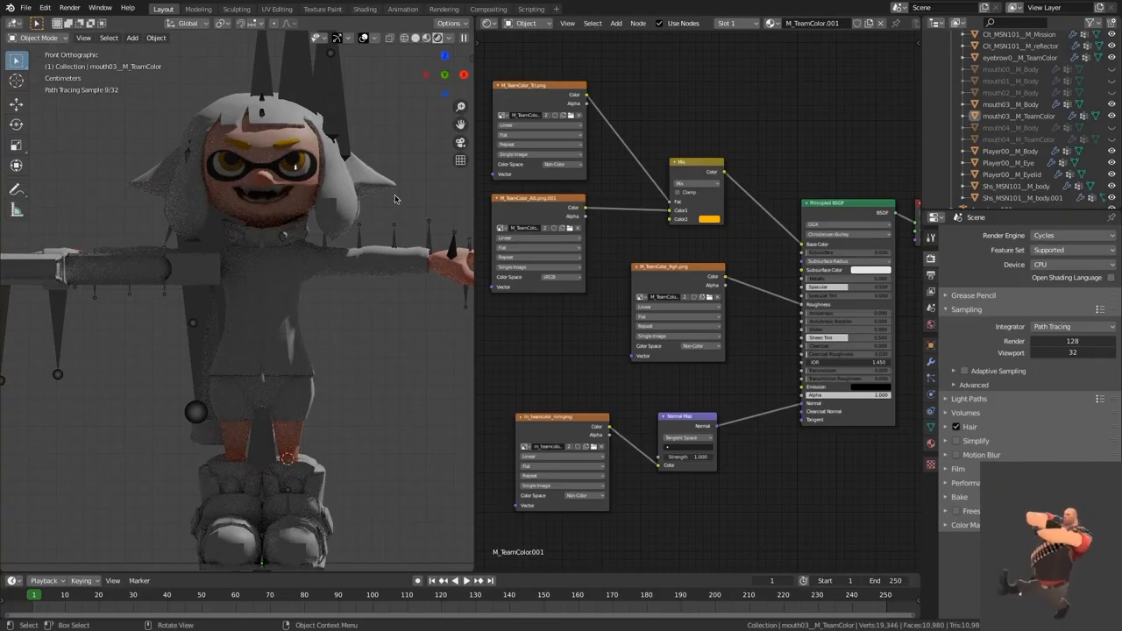
Step: Preview the M_TeamColor_Tcl.png texture on the mouth and examine which areas it masks
left_click(270, 193)
left_click(659, 125)
middle_click_drag(662, 142, 663, 148)
left_click(558, 97, "ctrl+shift")
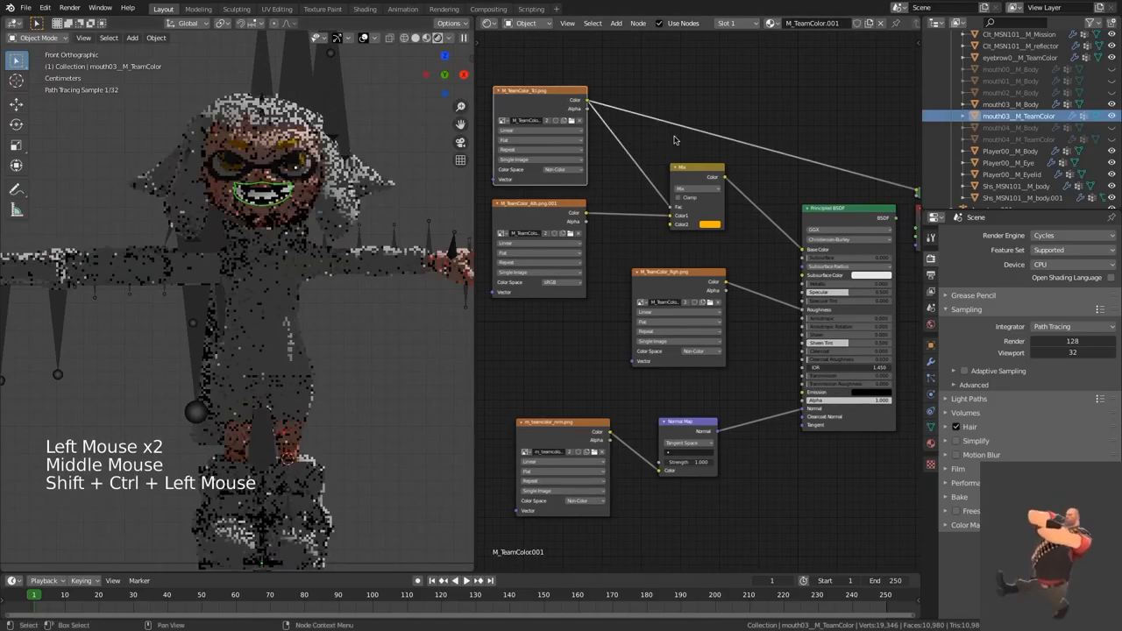
middle_click_drag(560, 98, 543, 95)
left_click(701, 281, "ctrl+shift")
scroll(699, 287, "down", 3)
scroll(699, 288, "down", 1)
middle_click_drag(698, 288, 736, 289)
Step: Delete the Tcl, Alb and Rgh texture nodes and the Mix node from the mouth's M_TeamColor.001 material
left_click(670, 141)
left_click_drag(543, 89, 763, 376)
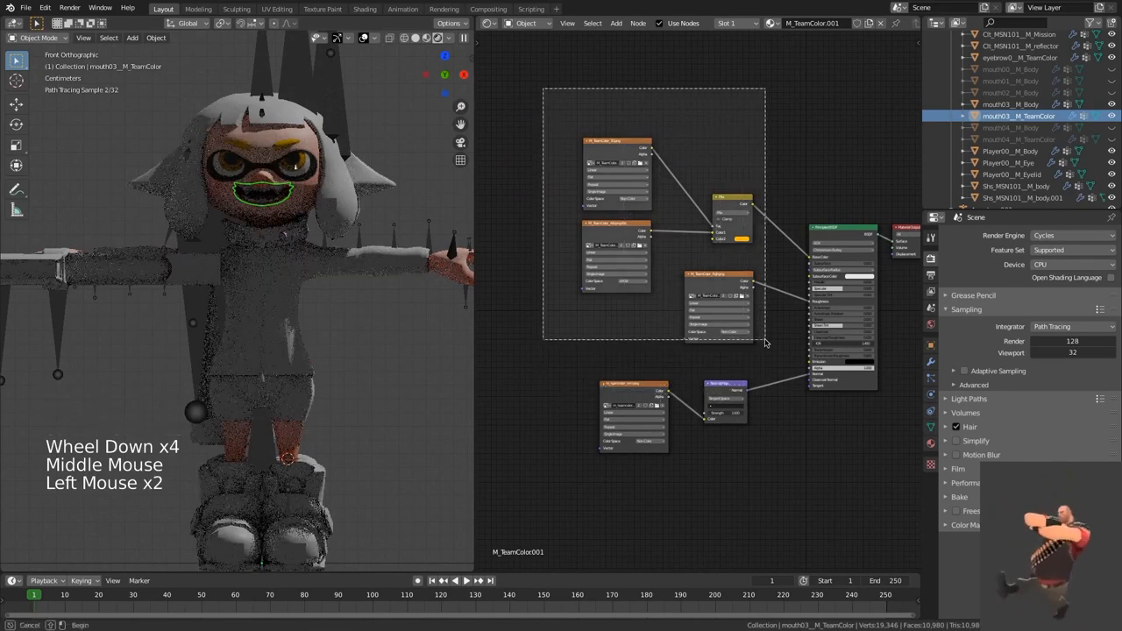
key("x")
scroll(704, 307, "up", 3)
middle_click_drag(704, 308, 674, 291)
Step: Add an Image Texture node to the mouth material, load err.jpg from Splatoon Files.nosync and set its color space to Non-Color
left_click(648, 236)
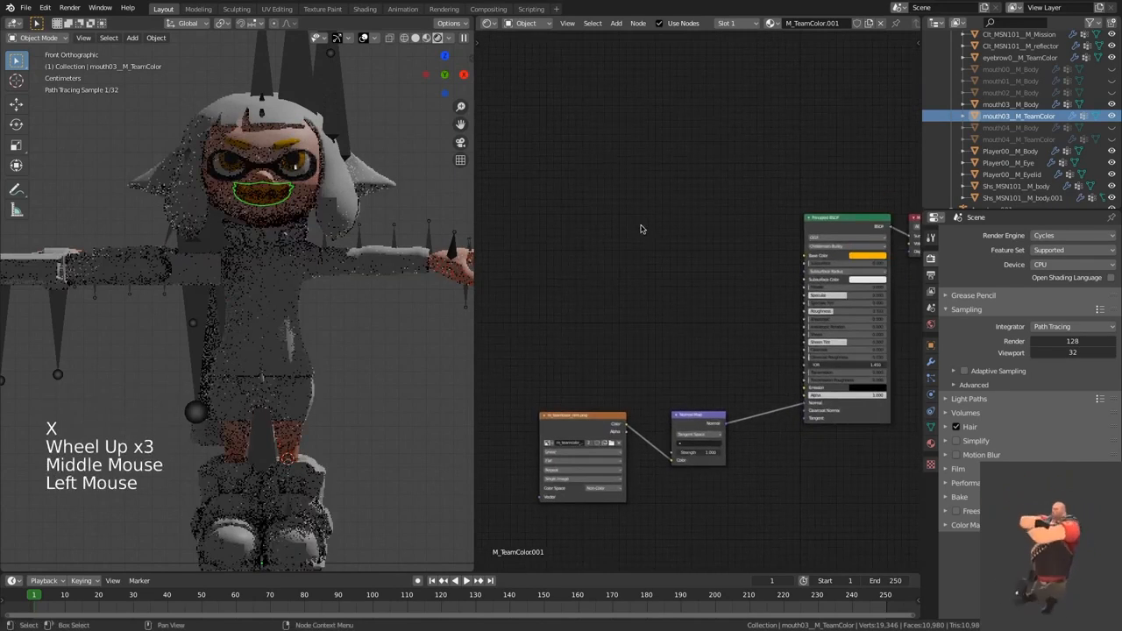
key("shift+a")
type("Ima")
key("Return")
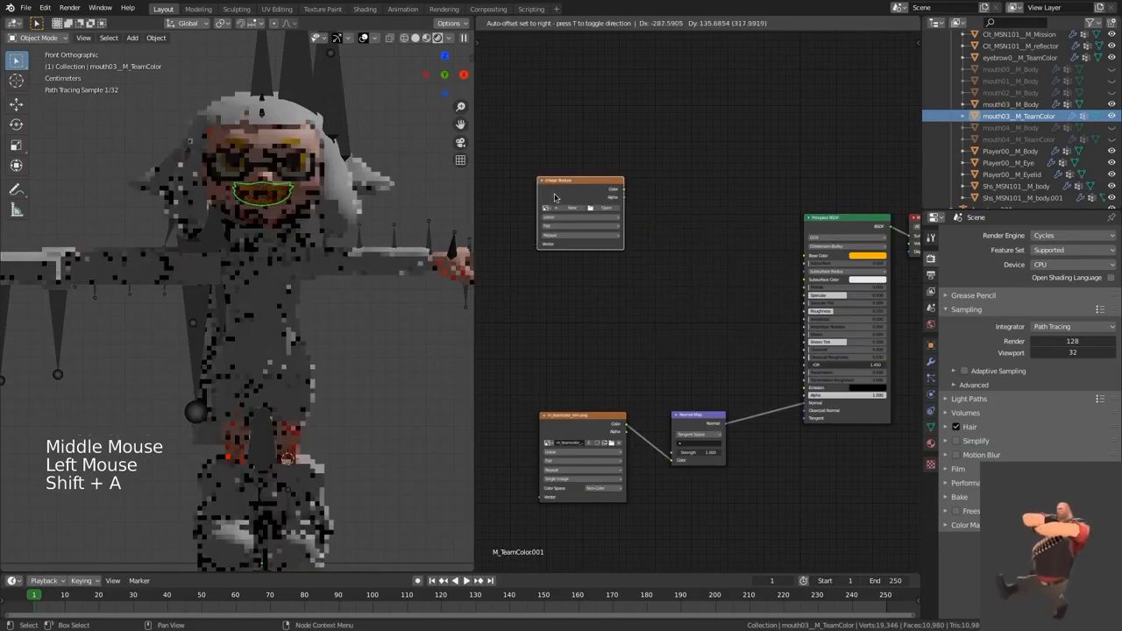
left_click(601, 205)
left_click(601, 205)
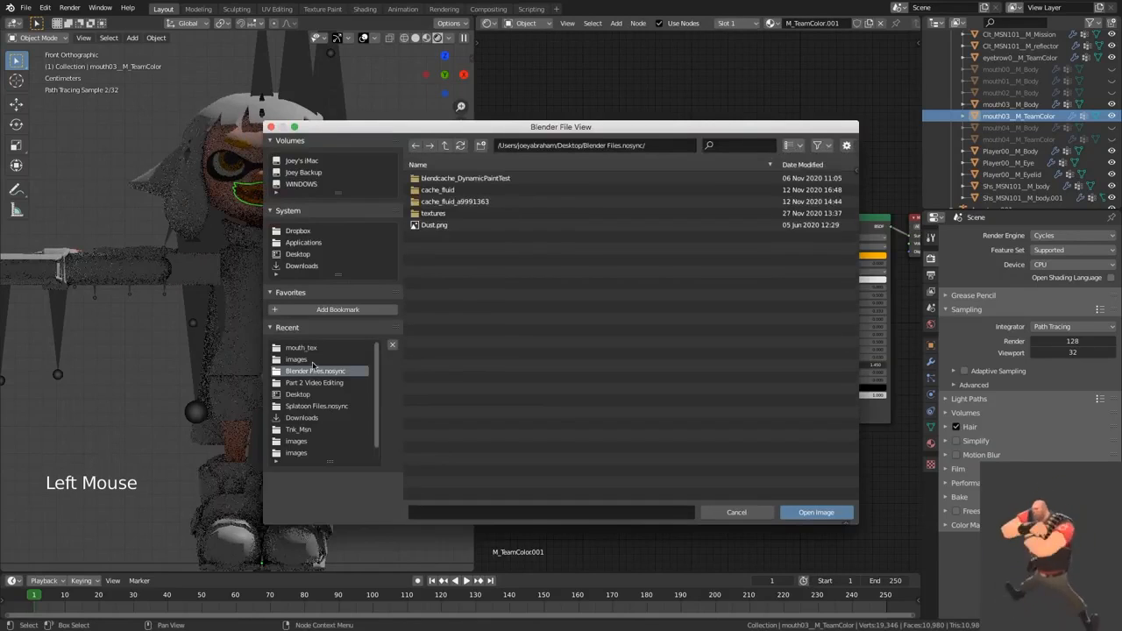
left_click(316, 406)
double_click(454, 195)
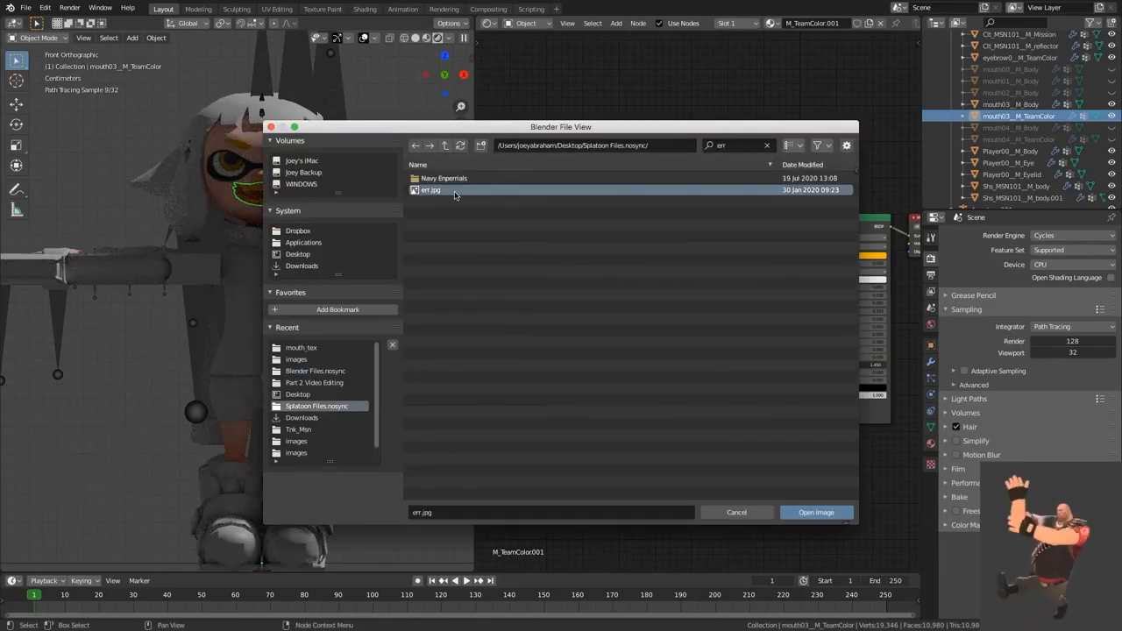
left_click(589, 250)
left_click(587, 283)
Step: Add a MixRGB node between the err.jpg texture and the Principled BSDF
key("shift+a")
type("mix")
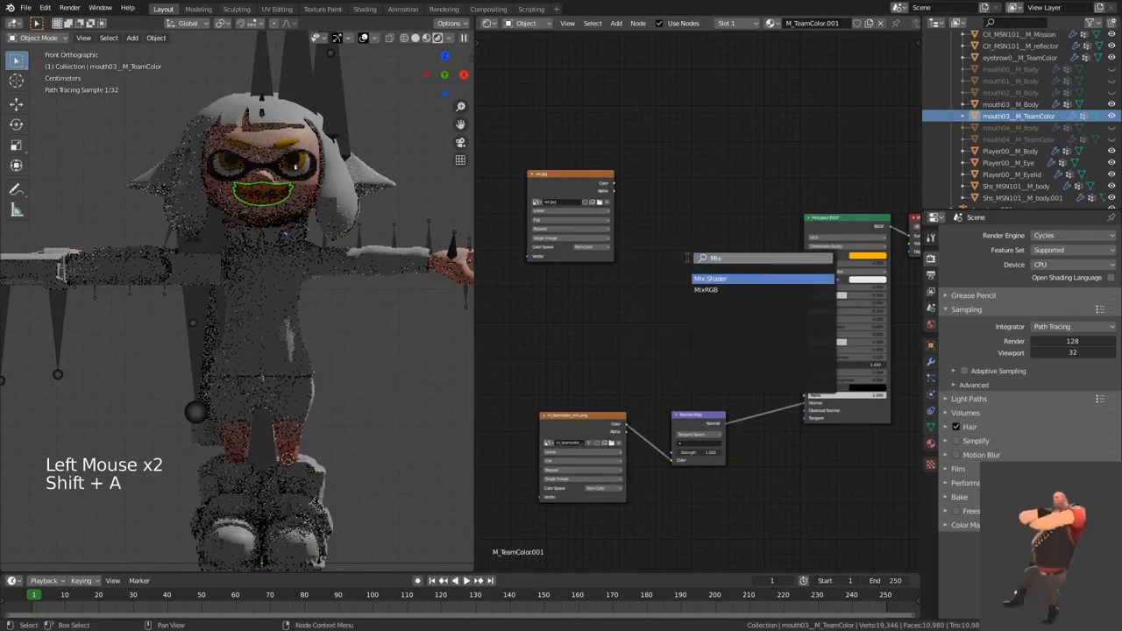
key("Return")
left_click(701, 254)
Step: Connect the err.jpg color to the Mix node's Fac and the Mix output to the Principled BSDF's Base Color
scroll(653, 263, "up", 2)
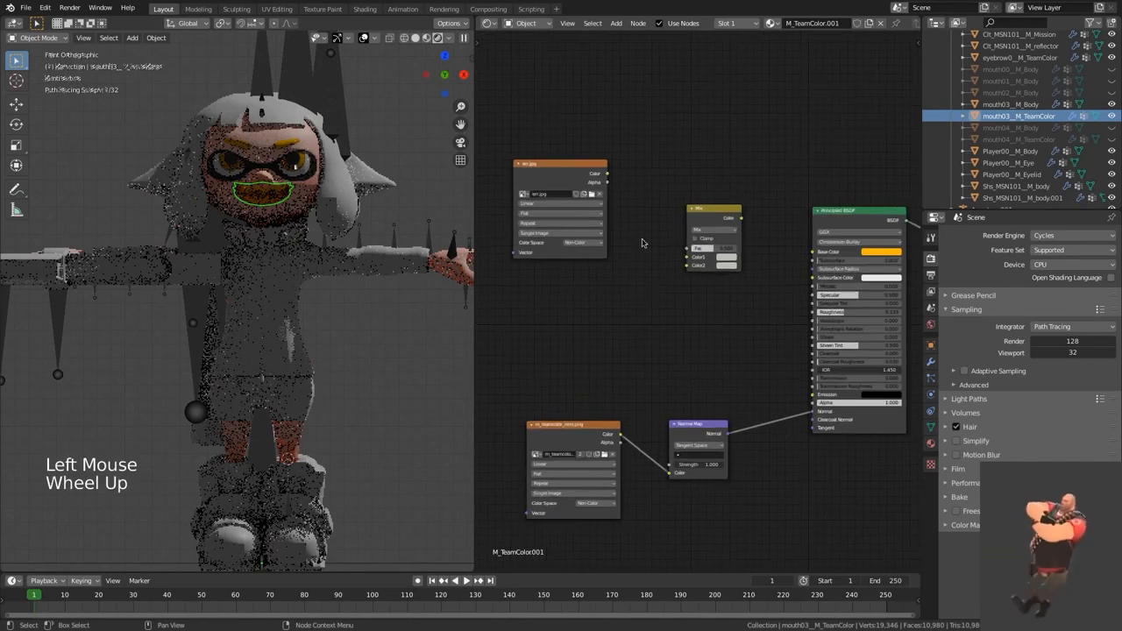
left_click_drag(614, 183, 687, 238)
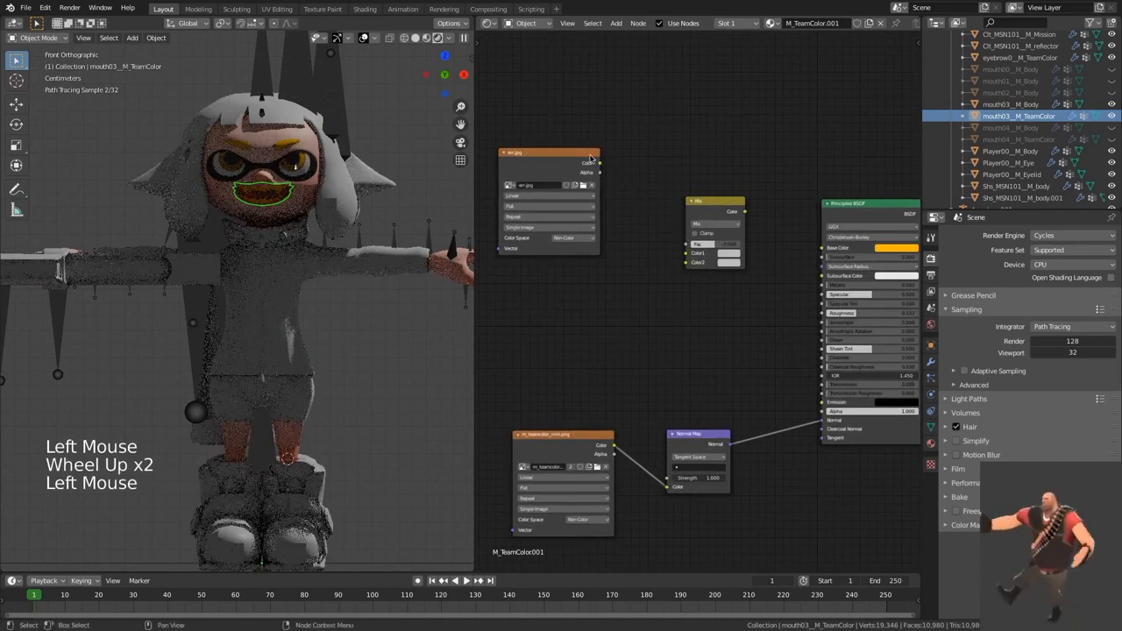
left_click_drag(601, 164, 688, 245)
left_click_drag(745, 212, 824, 248)
middle_click_drag(550, 172, 548, 161)
left_click_drag(547, 160, 567, 186)
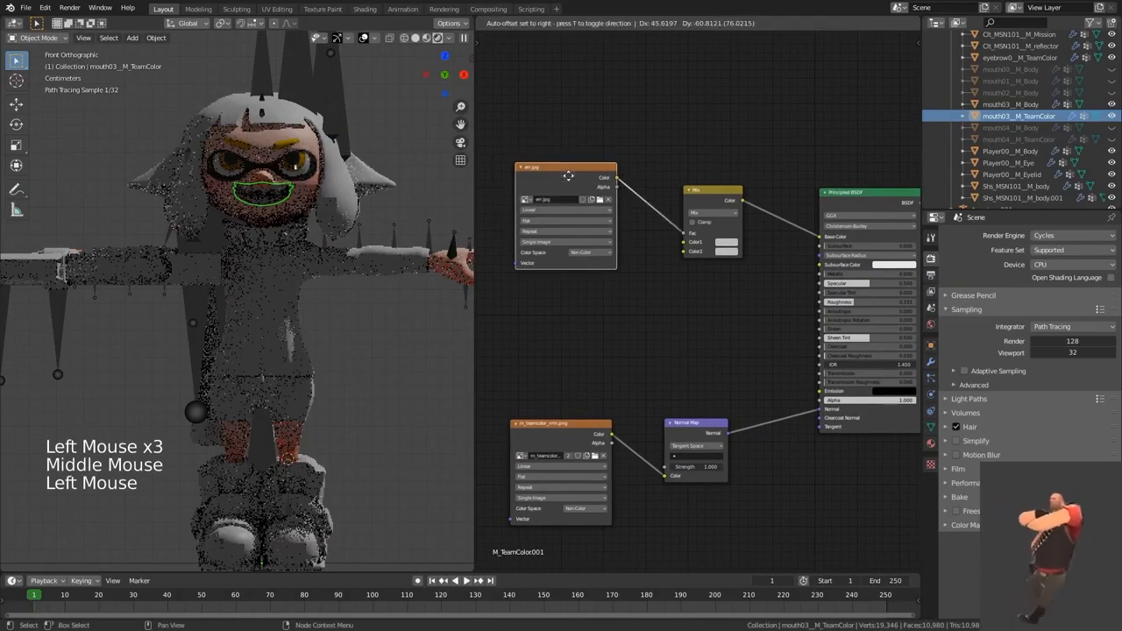
Step: Set the Mix node's Color2 to the yellow-orange FFB700 and its Color1 to white
left_click(726, 251)
key("ctrl+v")
left_click(732, 253)
left_click(728, 242)
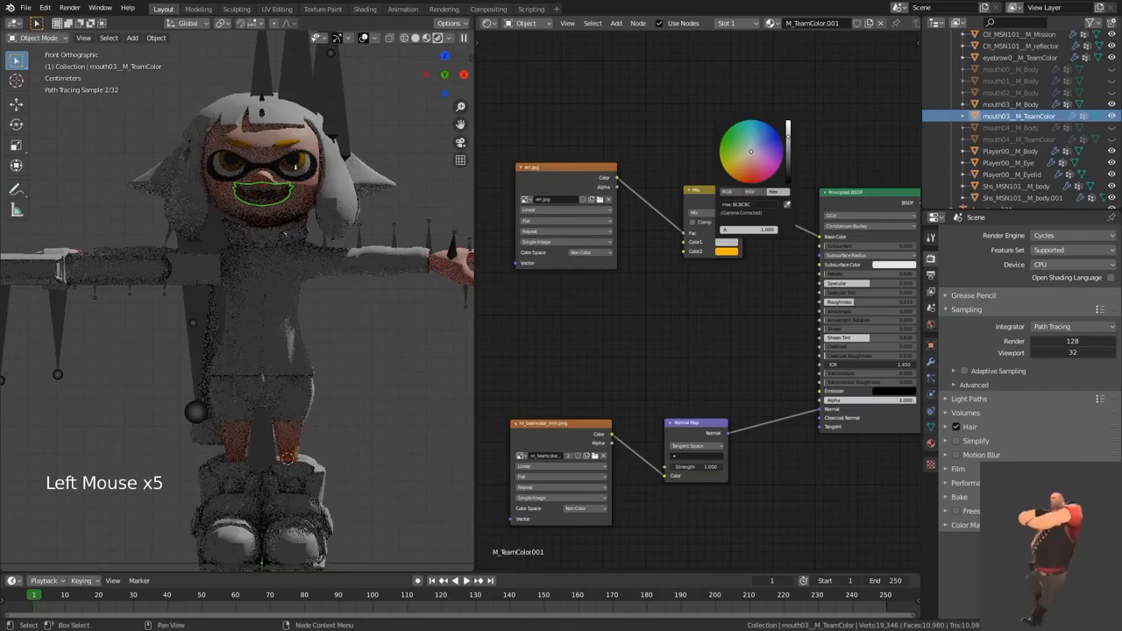
left_click_drag(787, 138, 787, 120)
type("FFB400")
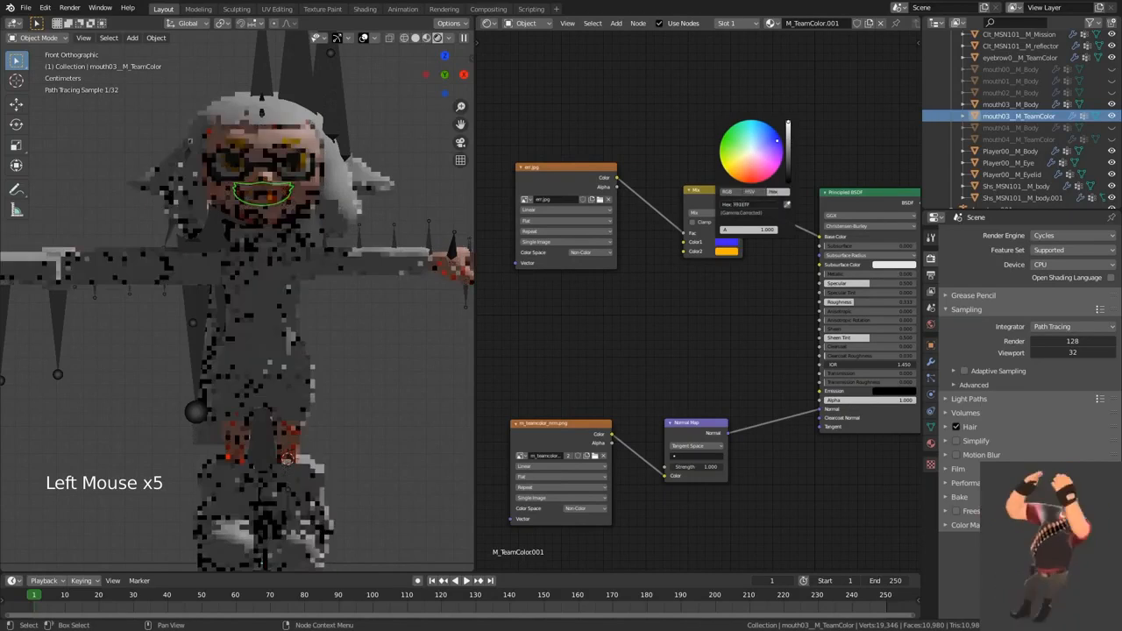
mouse_move(731, 176)
left_mouse_down()
mouse_move(775, 172)
mouse_move(781, 141)
mouse_move(769, 126)
mouse_move(735, 124)
mouse_move(727, 171)
left_mouse_up()
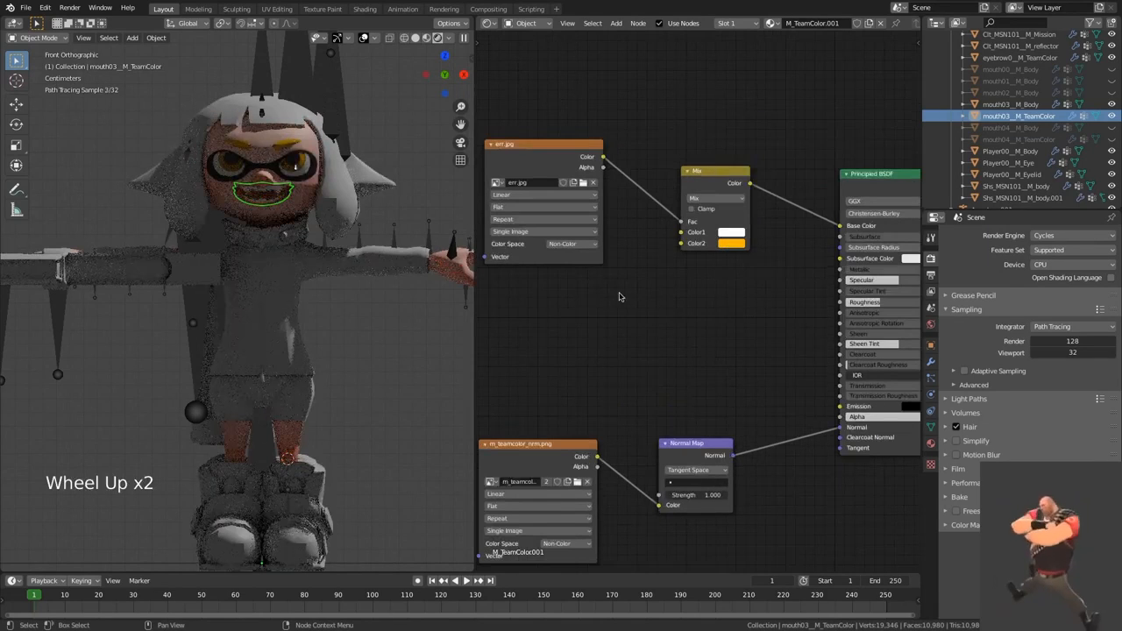
Step: Darken the Mix node's Color2 to the brownish orange 946A00 and deselect the mouth
left_click(736, 247)
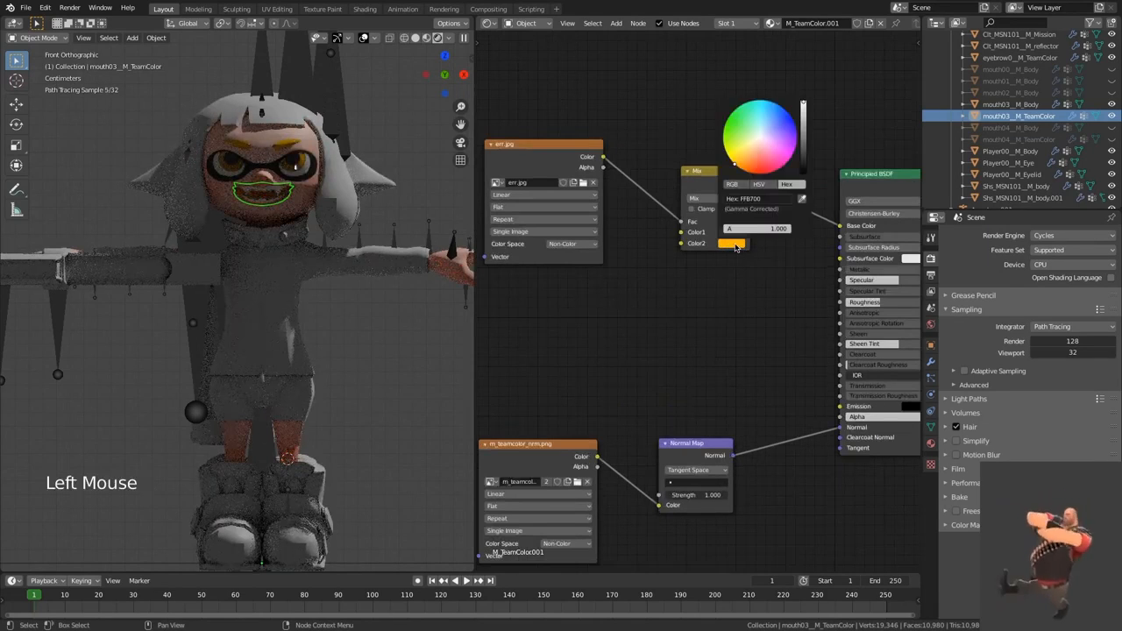
left_click_drag(803, 115, 803, 127)
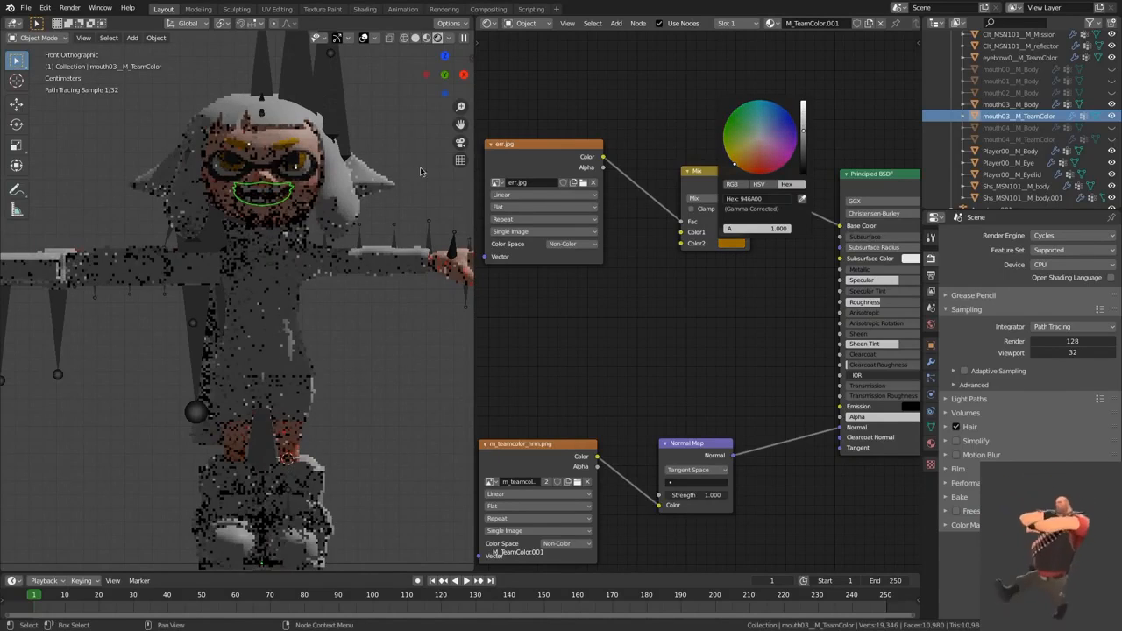
left_click(391, 134)
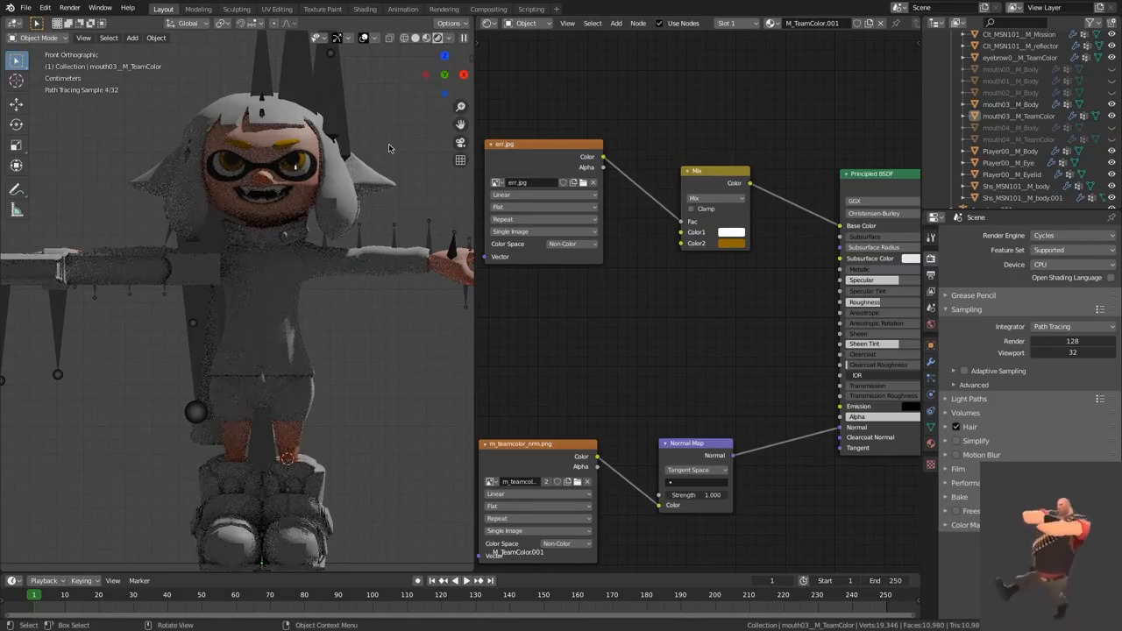
Step: Select the eyebrows and copy all nodes of their M_TeamColor material
left_click(293, 145)
scroll(629, 236, "down", 5)
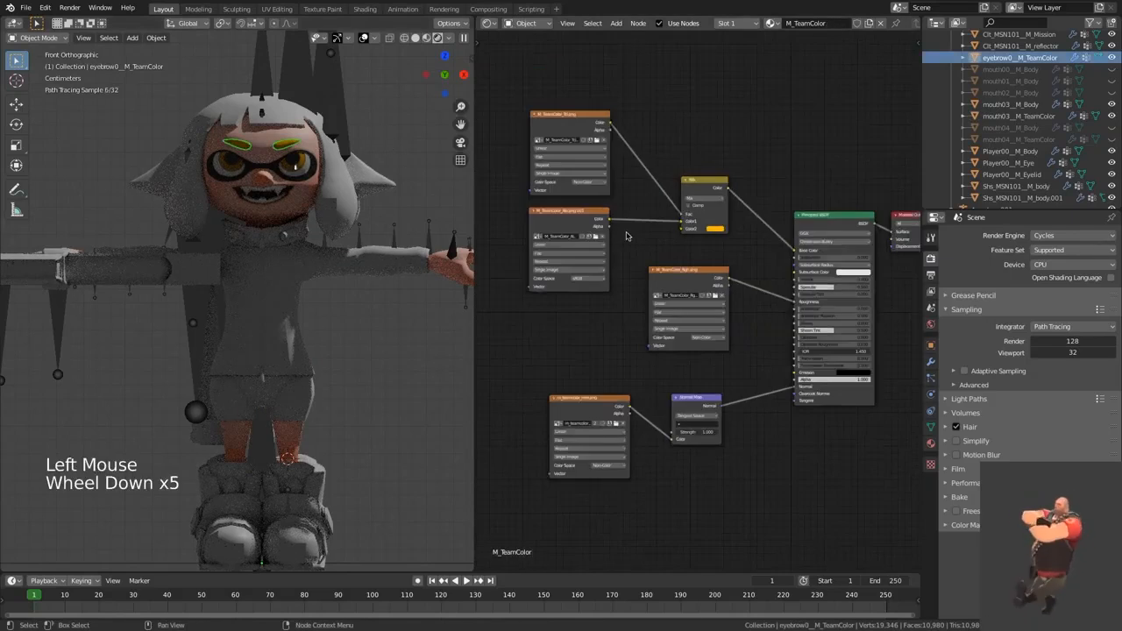
left_click(629, 238)
key("a")
key("super+c")
left_click(633, 242)
Step: Select the mouth, delete all nodes of its M_TeamColor.001 material and paste the copied eyebrow nodes in their place
left_click(266, 195)
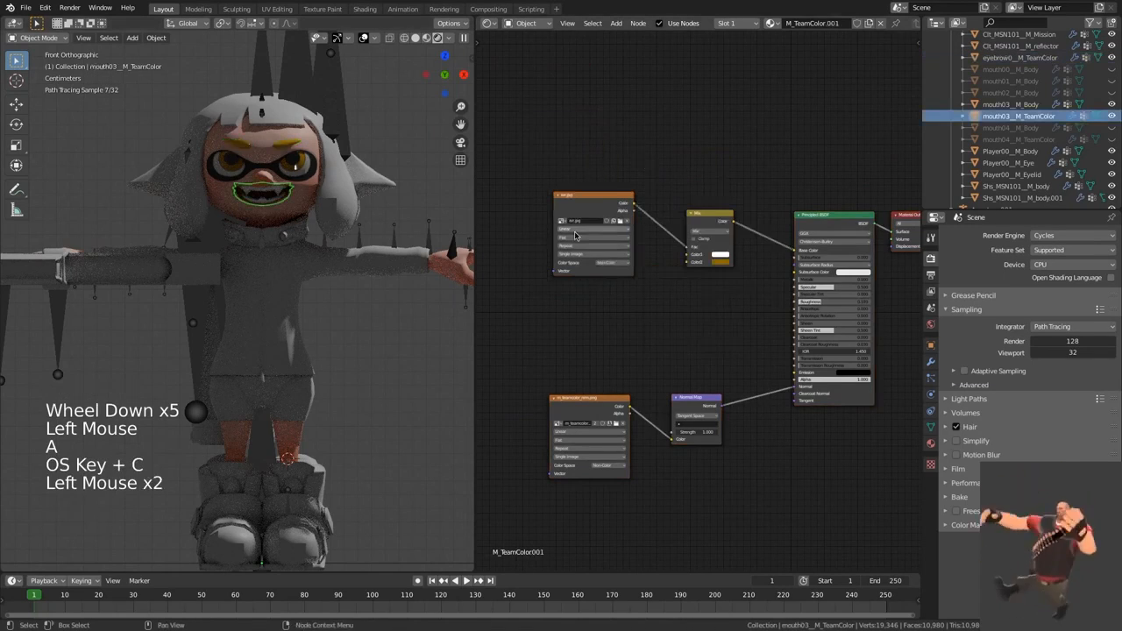
scroll(678, 232, "up", 2)
left_click(678, 232)
key("a")
key("x")
key("super+v")
left_click(635, 167)
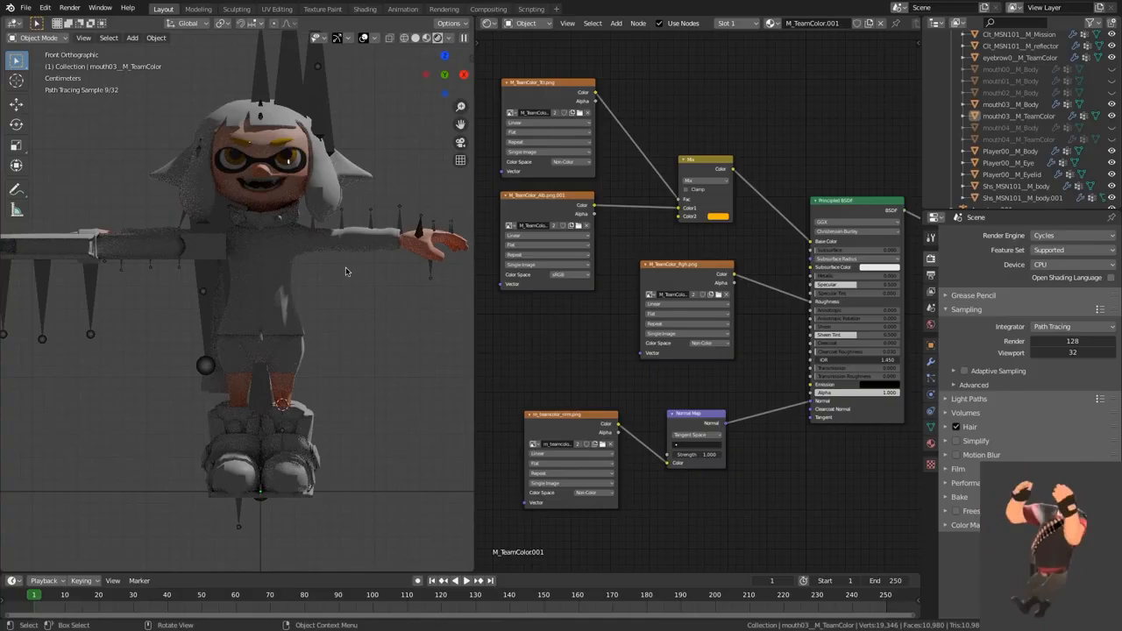
Step: Select the hair, the torso clothing and the shorts in turn to examine which materials still have no textures
left_click(325, 205)
left_click(403, 114)
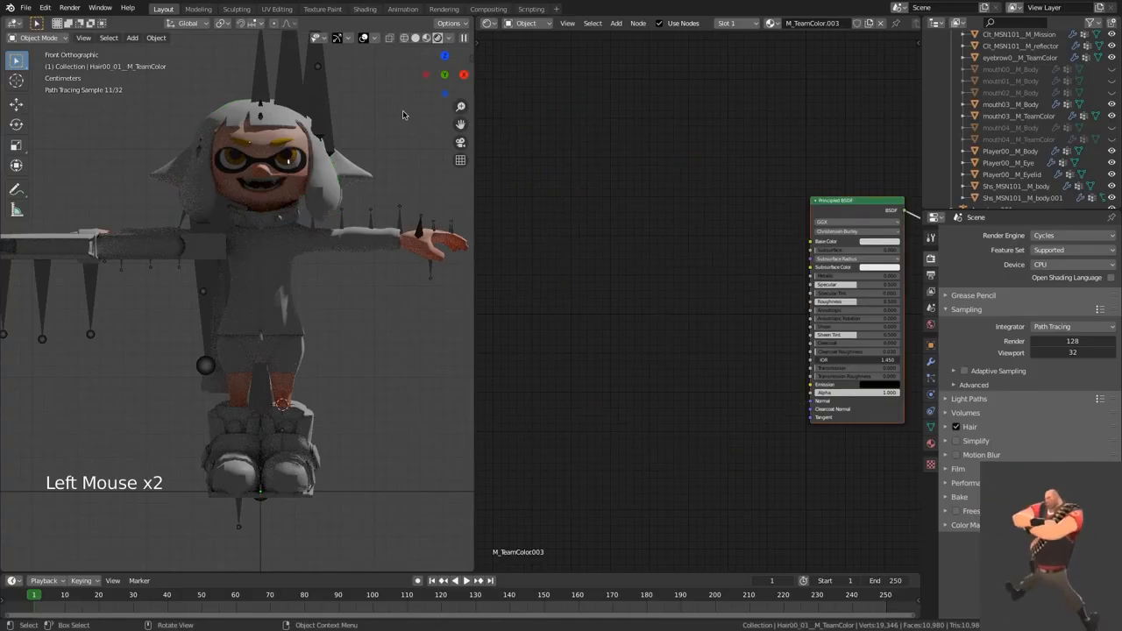
left_click(274, 272)
left_click(279, 360)
left_click(352, 355)
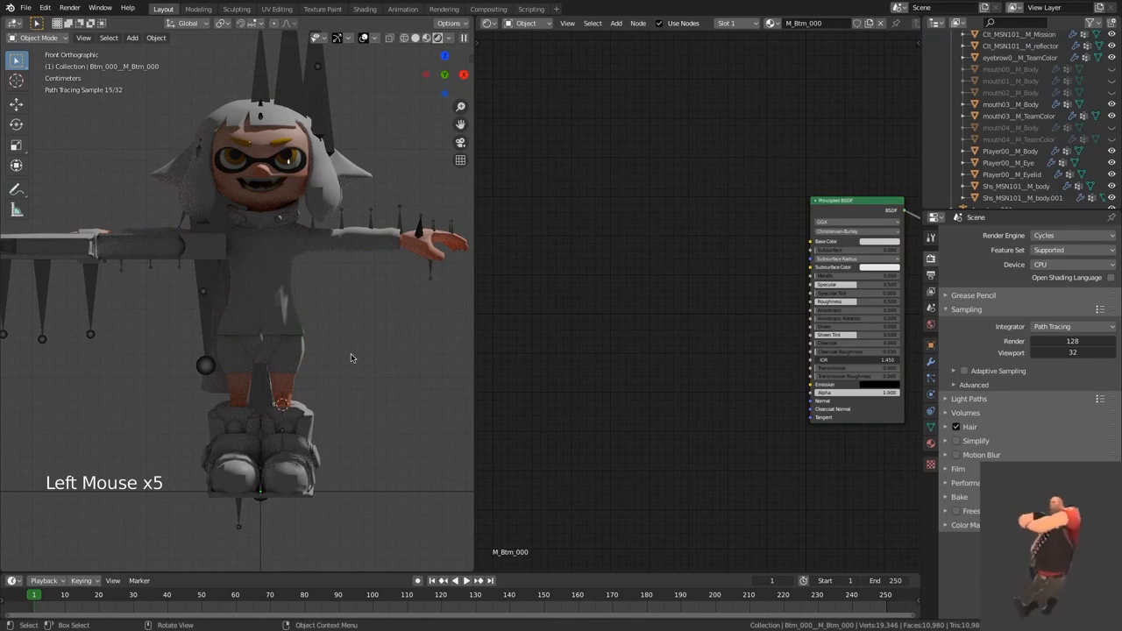
left_click(328, 202)
left_click(340, 333)
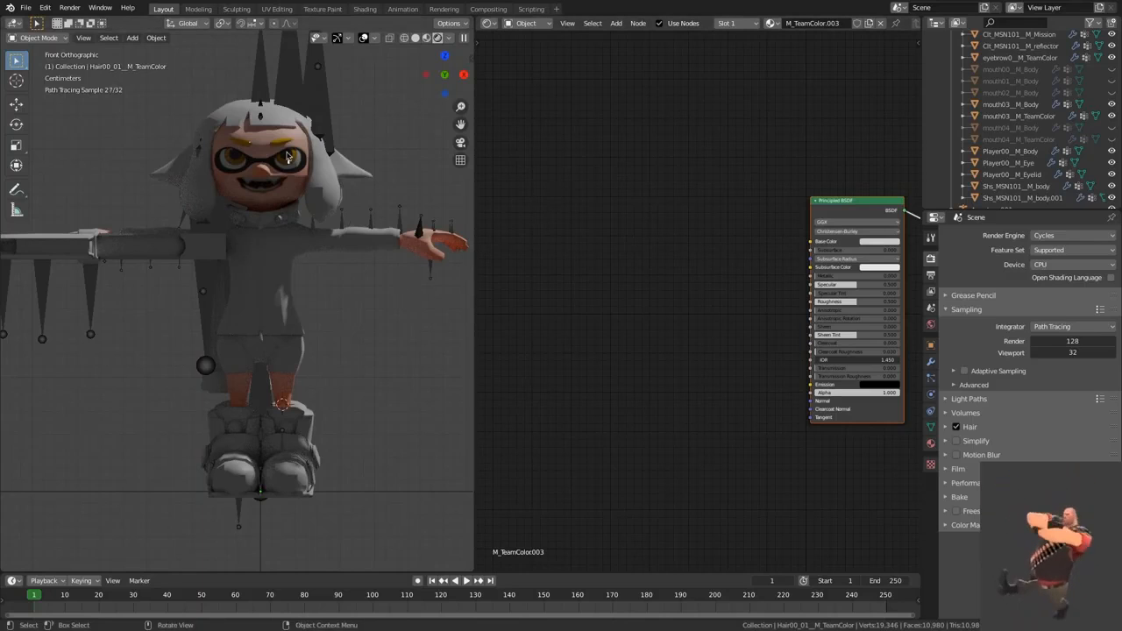
left_click(381, 277)
Step: Switch the node editor to the World shader and add an Environment Texture node beside the Background node
left_click(524, 22)
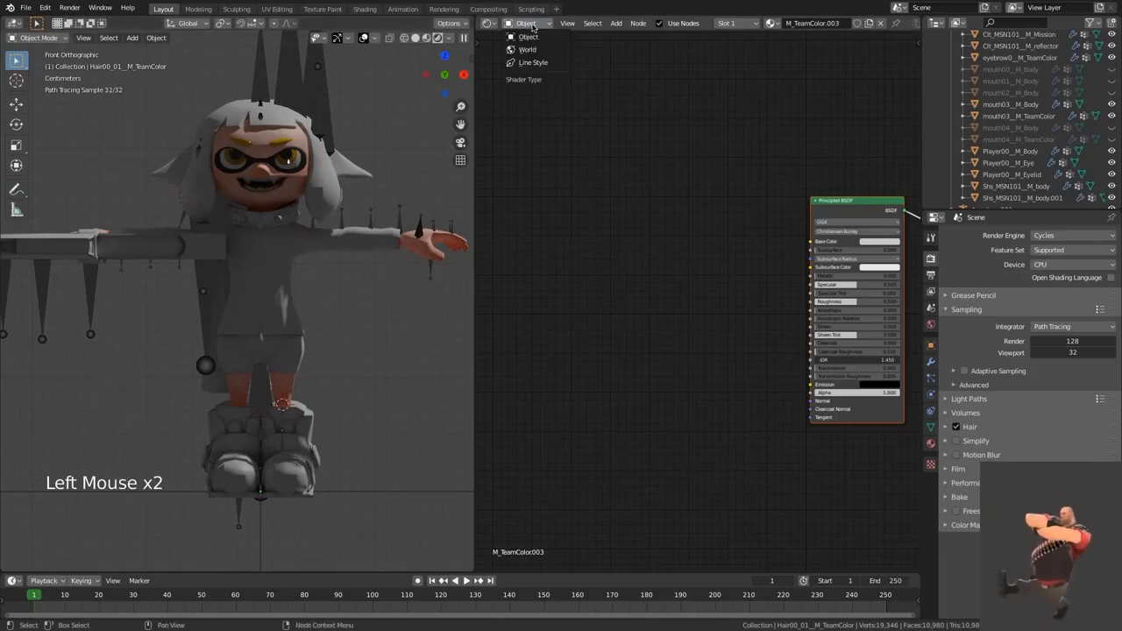
left_click(527, 49)
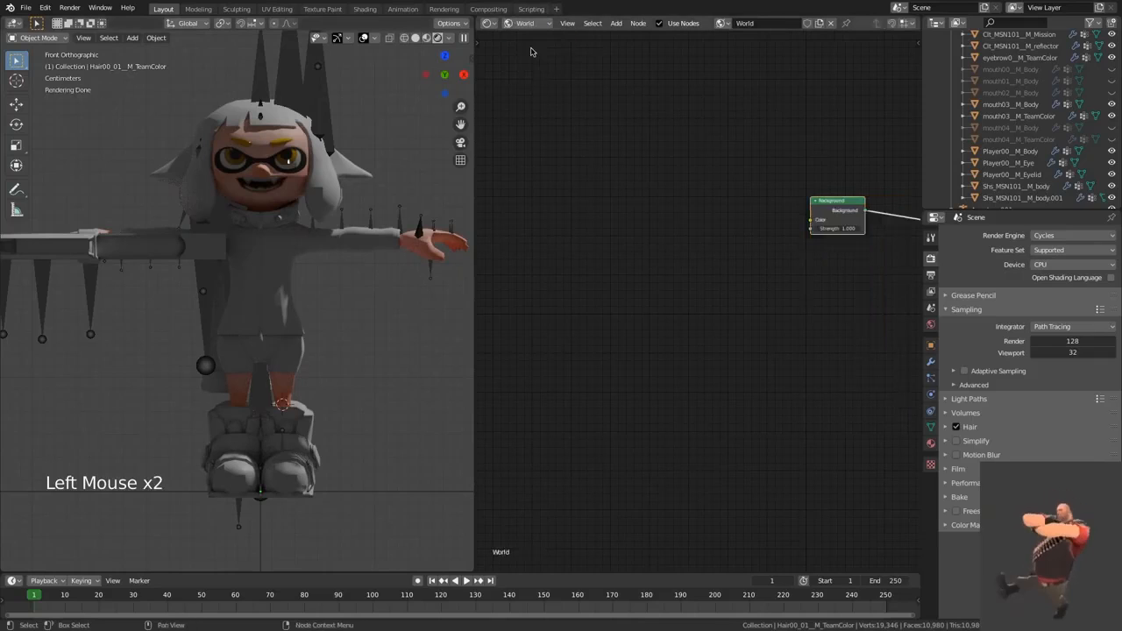
left_click(668, 179)
key("shift+a")
left_click(667, 177)
type("Nei")
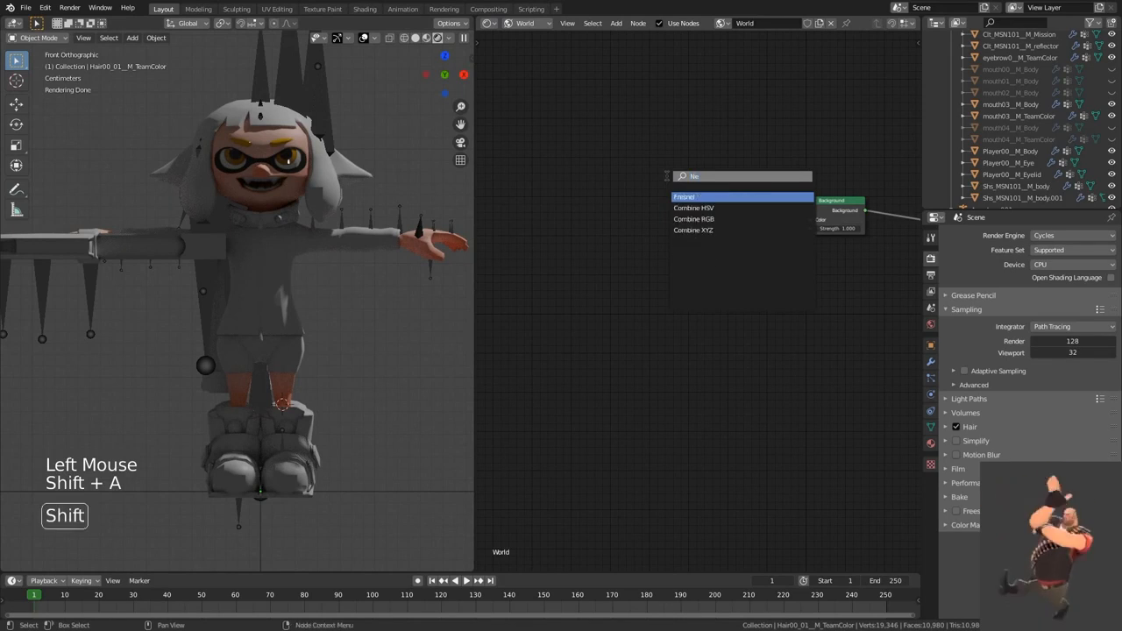
key("BackSpace")
key("BackSpace")
key("BackSpace")
type("Env")
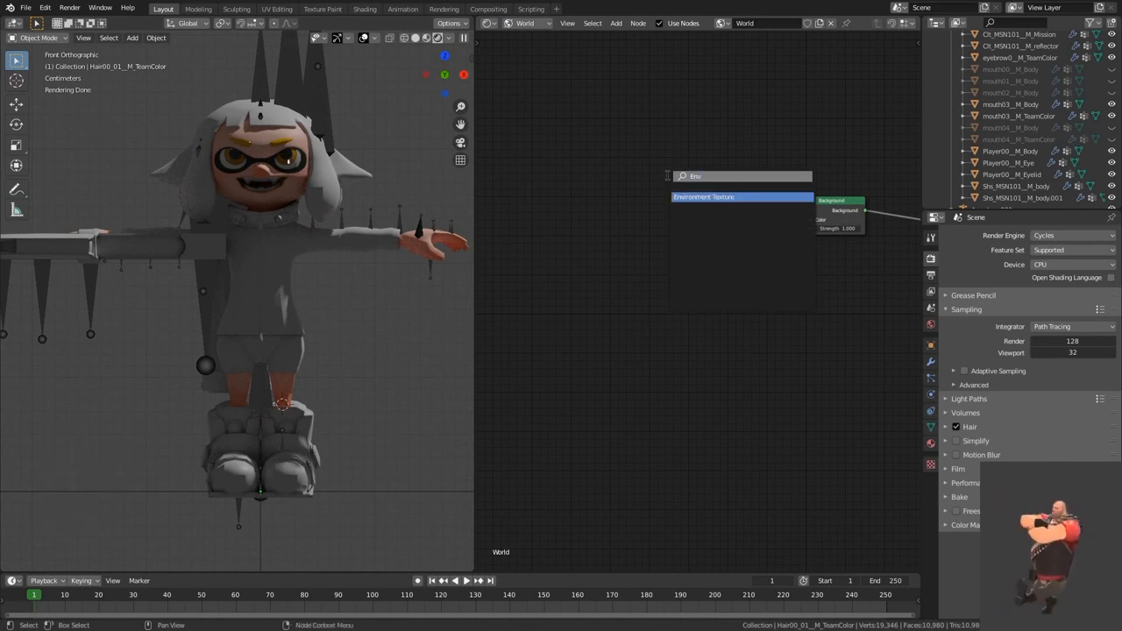
left_click(750, 196)
Step: Find the HDR images in the Splatoon Files.nosync folder and load abandoned_parking_2k.hdr into the Environment Texture node
left_click(711, 234)
left_click(712, 234)
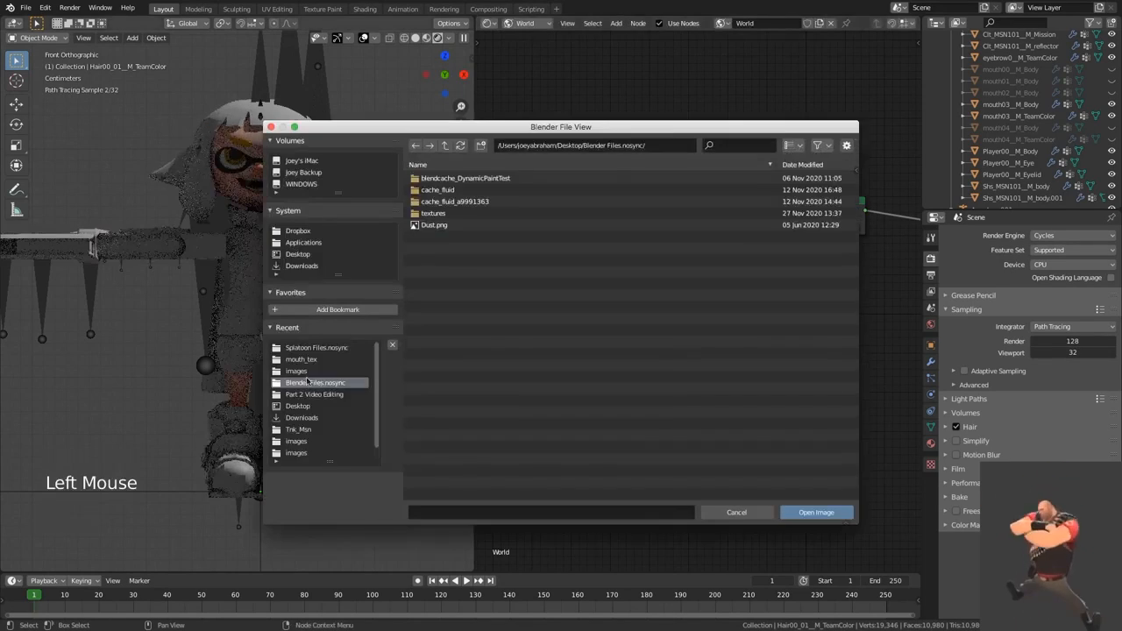
left_click(308, 348)
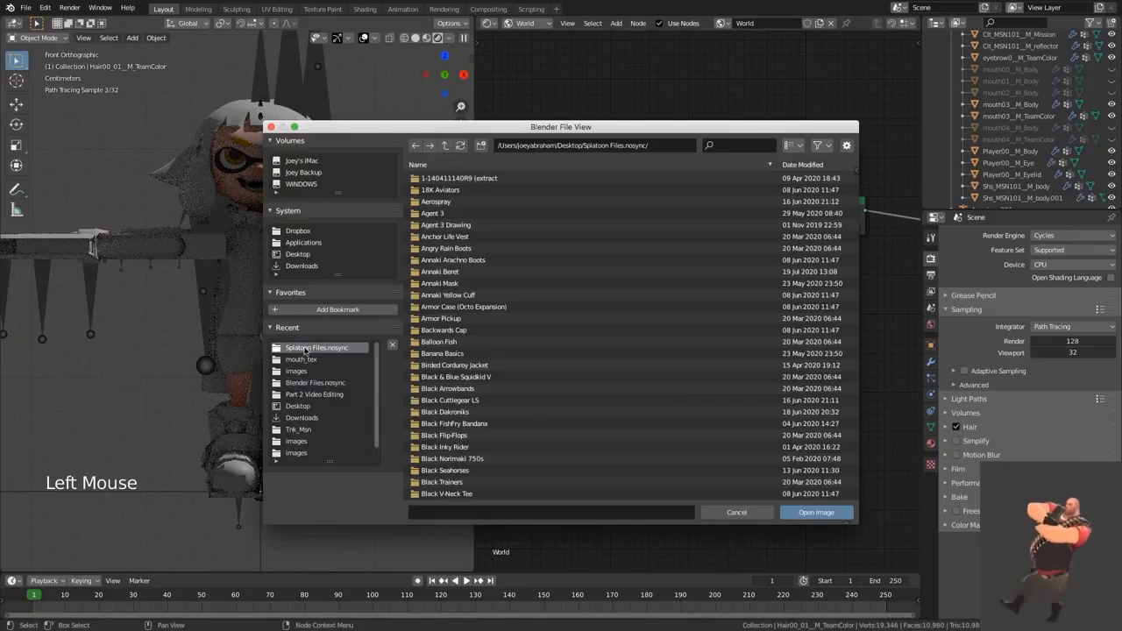
left_click(731, 147)
type("hdr")
key("Return")
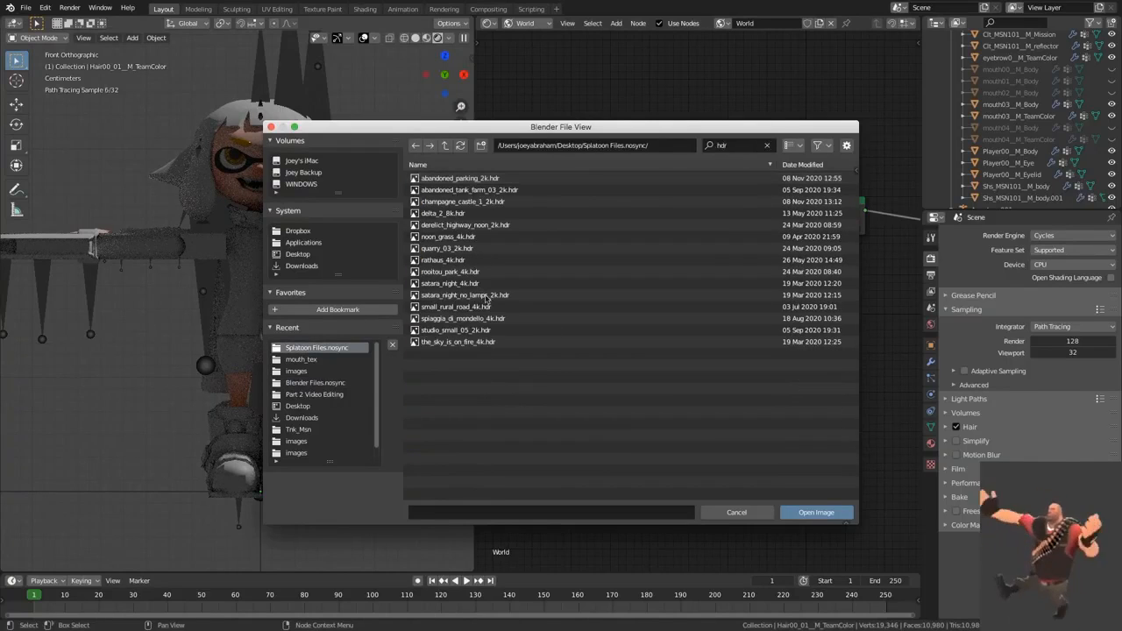
double_click(460, 178)
Step: Connect the environment texture's Color to the Background node's Color and move the texture node closer to it
left_click_drag(720, 219, 808, 221)
left_click(801, 247)
left_click_drag(688, 210, 723, 195)
left_click(737, 168)
left_click(383, 190)
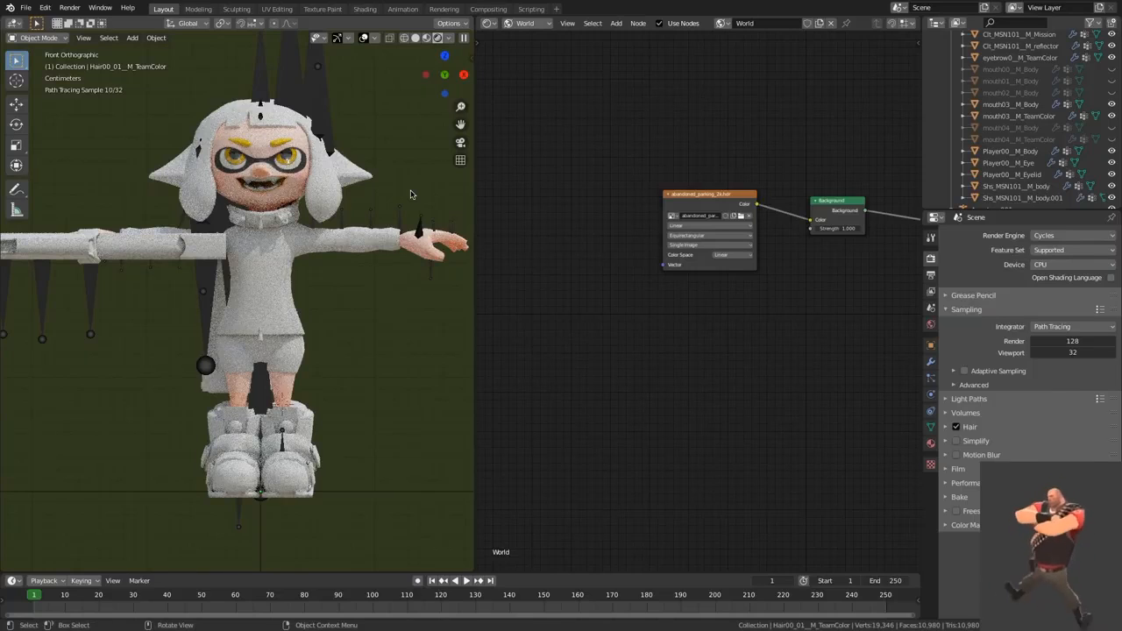
Step: Delete the Light object from the scene
scroll(983, 200, "down", 17)
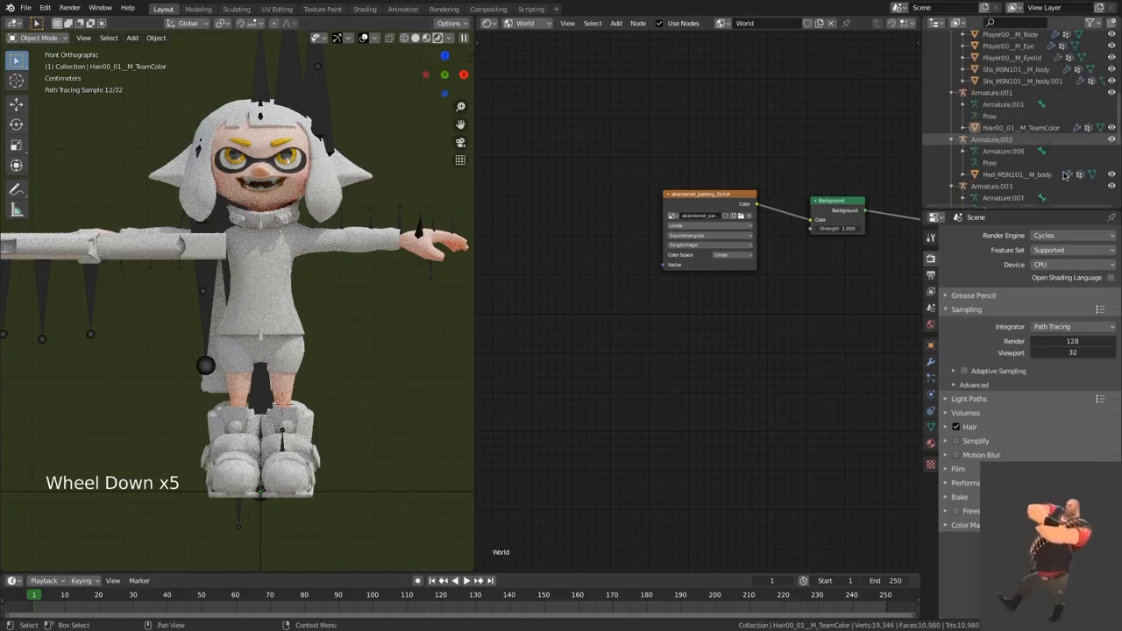
left_click(984, 200)
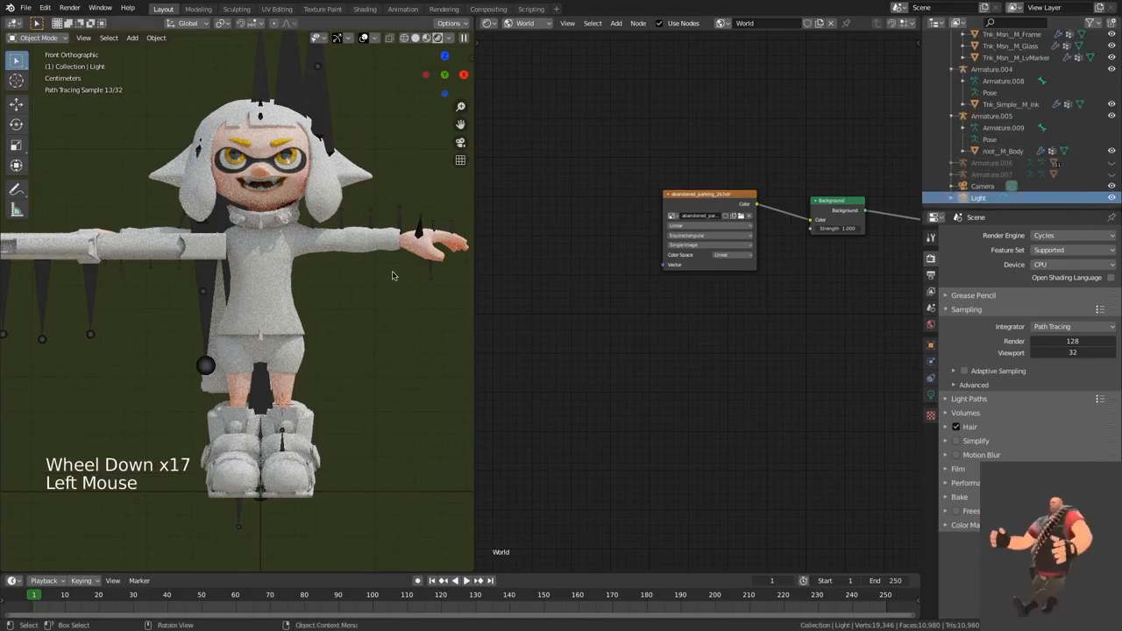
key("x")
left_click(391, 275)
Step: Select the hair, return the node editor to the Object shader and add an Image Texture node to M_TeamColor.003
left_click(326, 188)
left_click(528, 24)
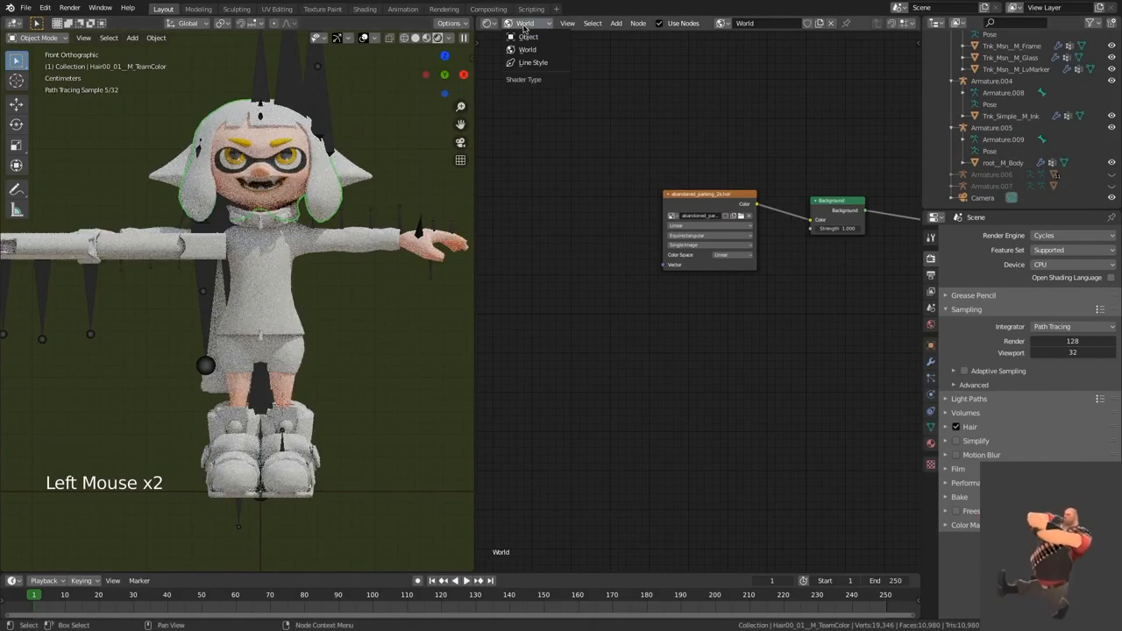
left_click(530, 37)
left_click(642, 265)
key("shift+a")
left_click(641, 265)
type("ima")
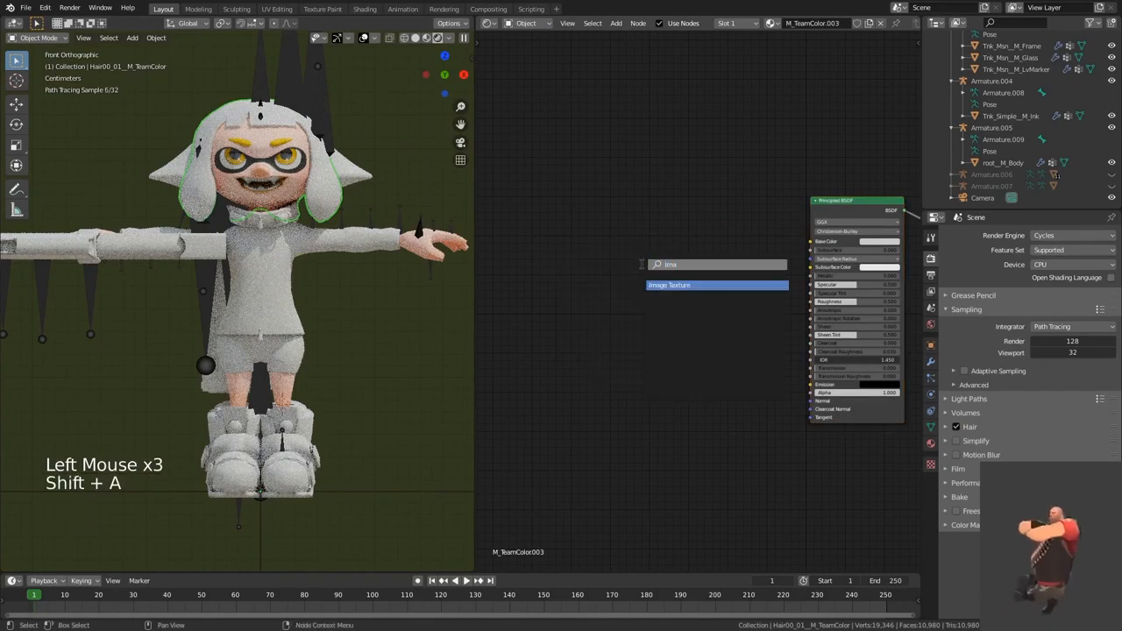
left_click(661, 285)
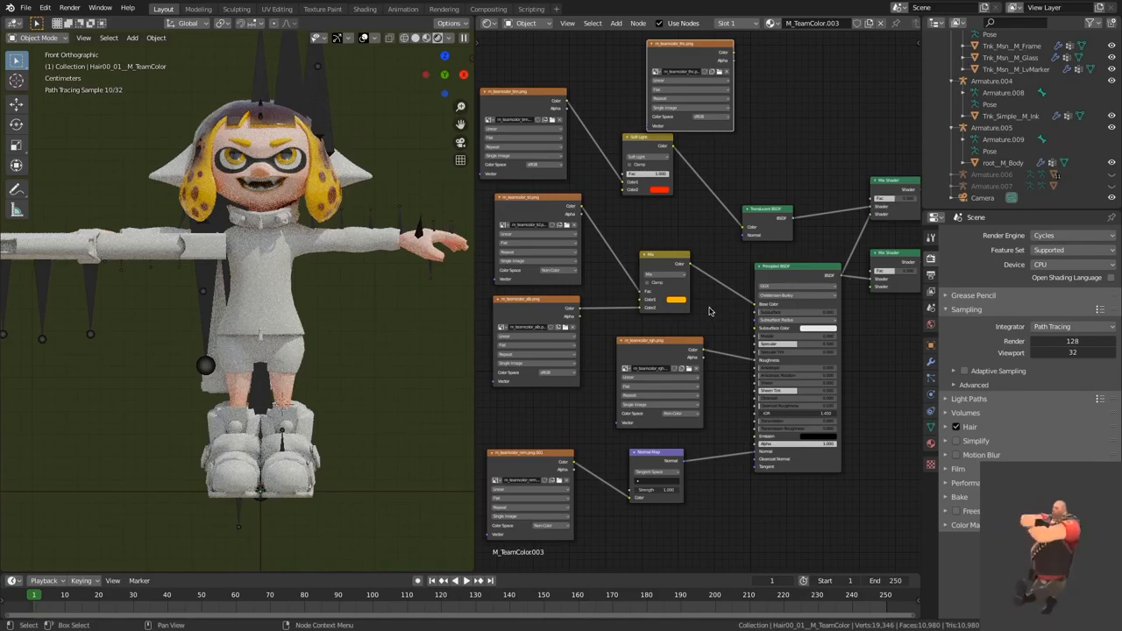
Step: Move the m_teamcolor_alb.png link on the Mix node from Color2 to Color1, leaving the yellow in Color2
scroll(710, 310, "up", 2)
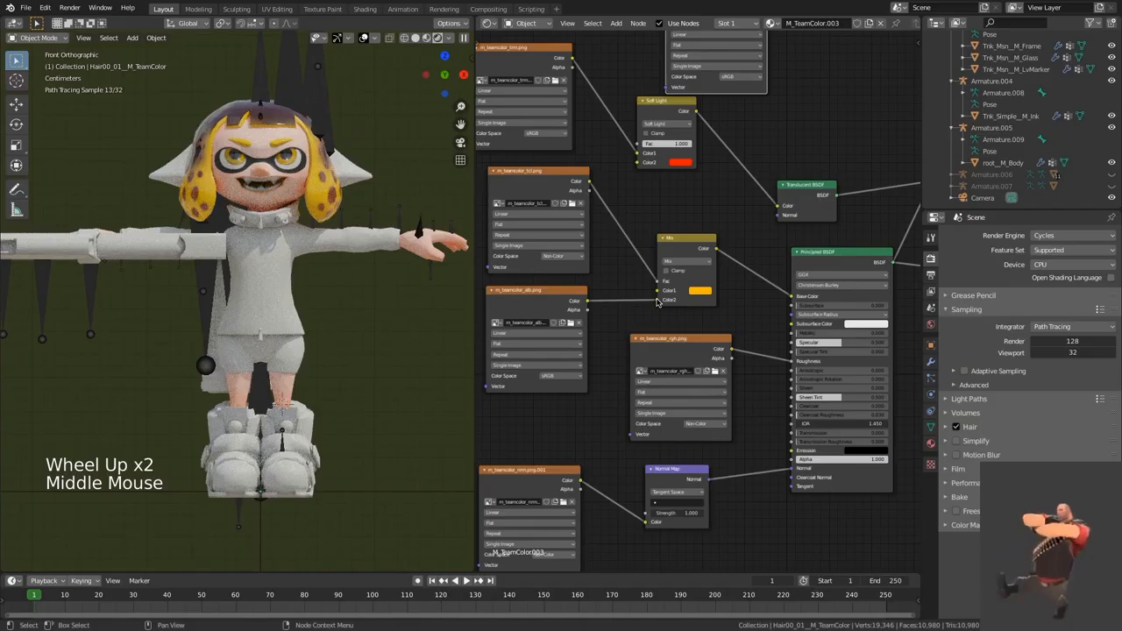
left_click_drag(657, 301, 657, 290)
left_click(700, 299)
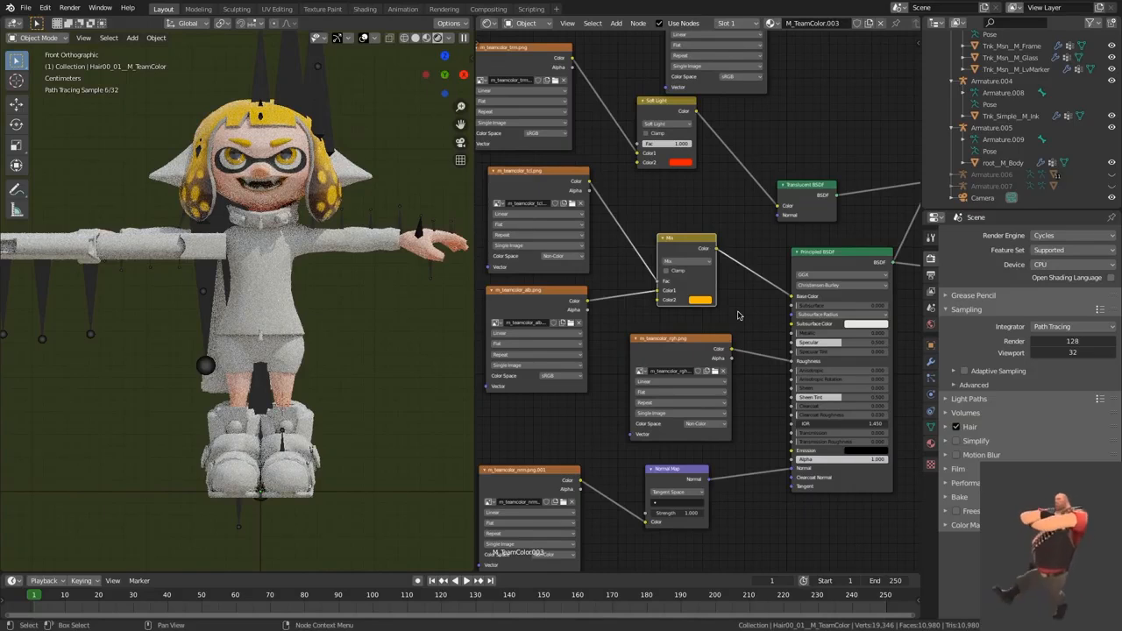
mouse_move(657, 290)
left_mouse_down()
mouse_move(657, 302)
mouse_move(657, 290)
left_mouse_up()
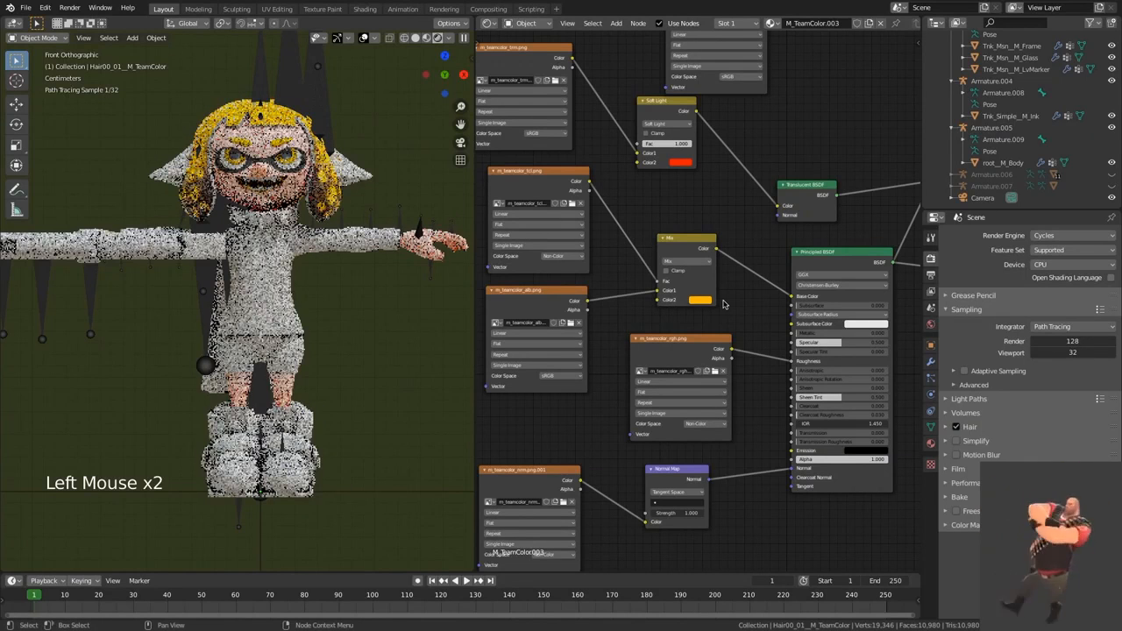
Step: Change the hair's Soft Light node to Multiply and paste the yellow FFB700 into its Color2
middle_click_drag(738, 309, 703, 264)
left_click_drag(657, 159, 668, 181)
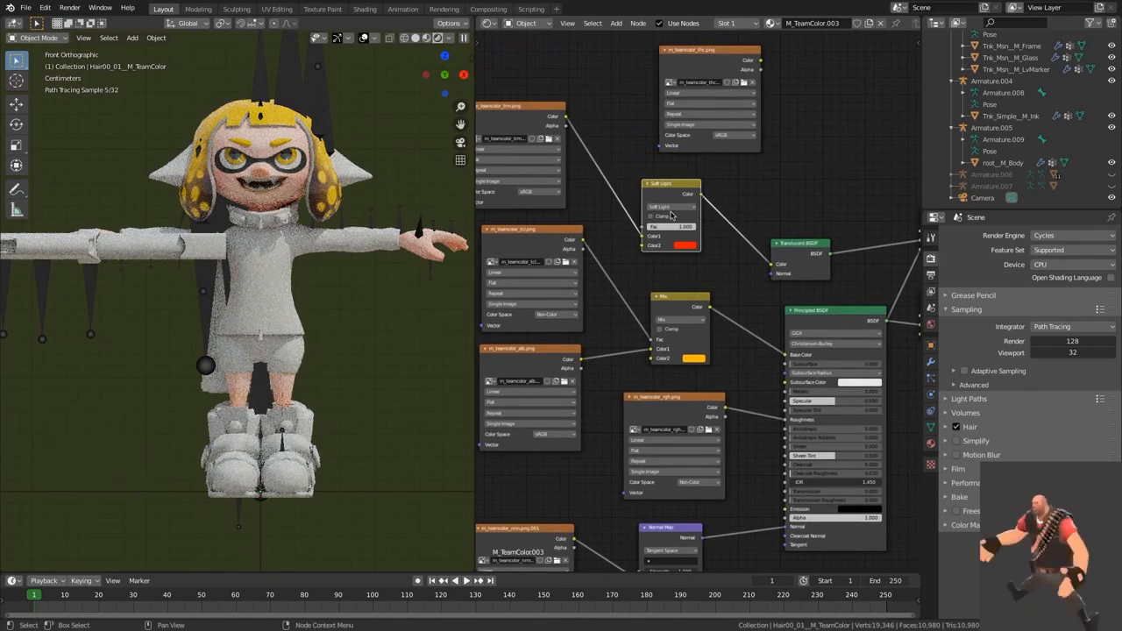
left_click(670, 207)
left_click(663, 242)
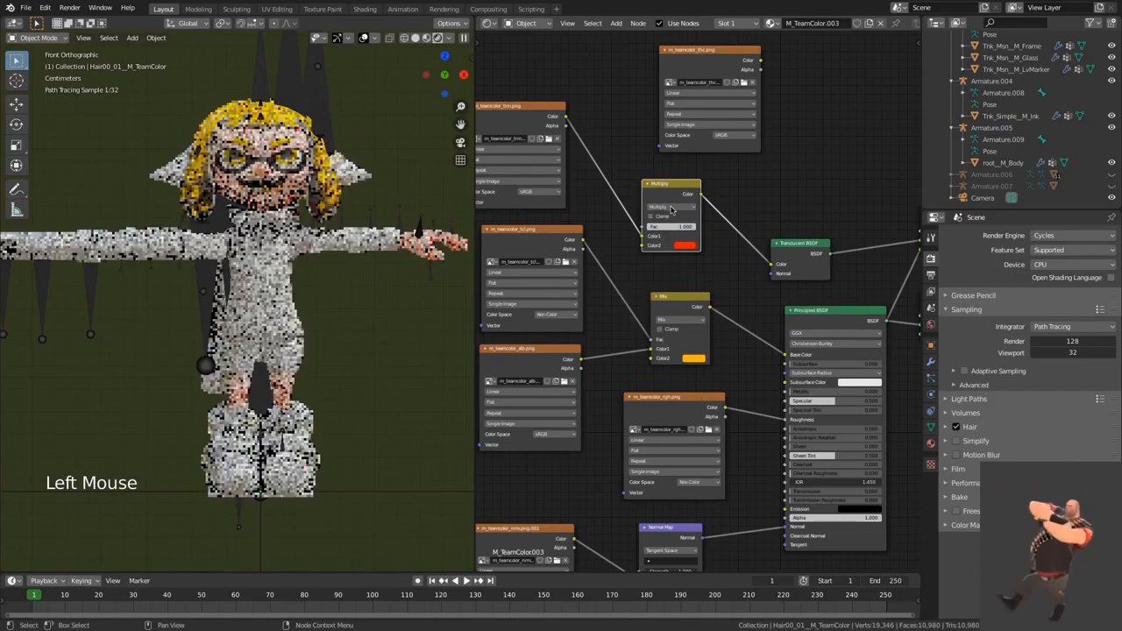
left_click(683, 245)
key("super")
key("super+v")
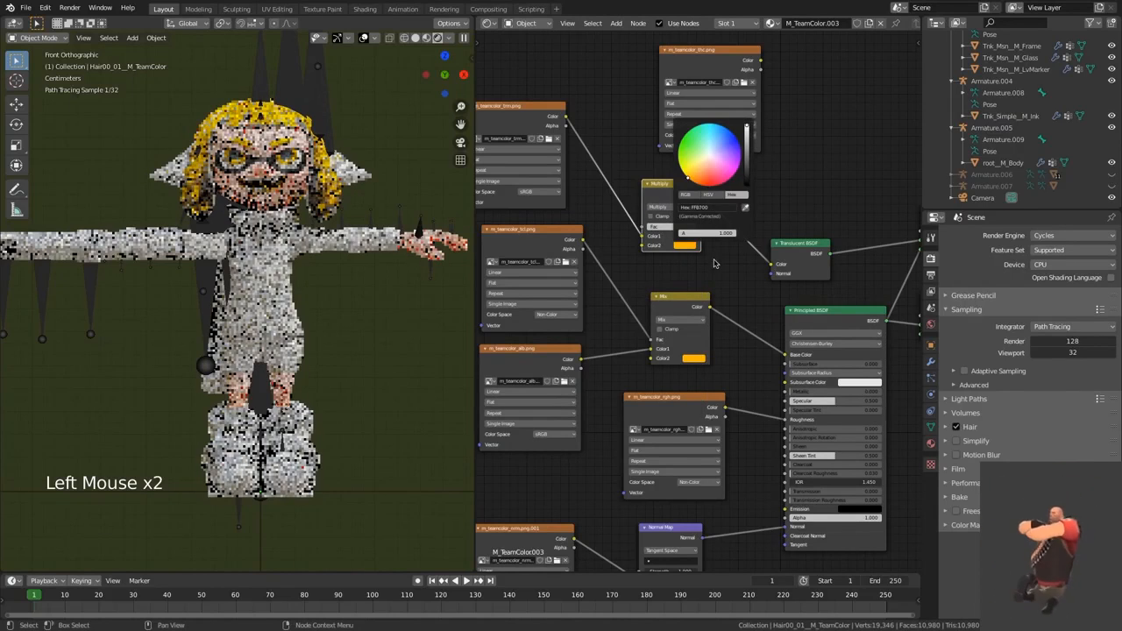
left_click(715, 265)
Step: Set the m_teamcolor_thc.png texture to Non-Color and connect its Color to the Fac of the upper Mix Shader
middle_click_drag(727, 276, 677, 268)
mouse_move(744, 205)
middle_mouse_down()
mouse_move(734, 208)
mouse_move(751, 218)
middle_mouse_up()
left_click_drag(659, 66, 657, 80)
left_click(769, 162)
left_click(669, 155)
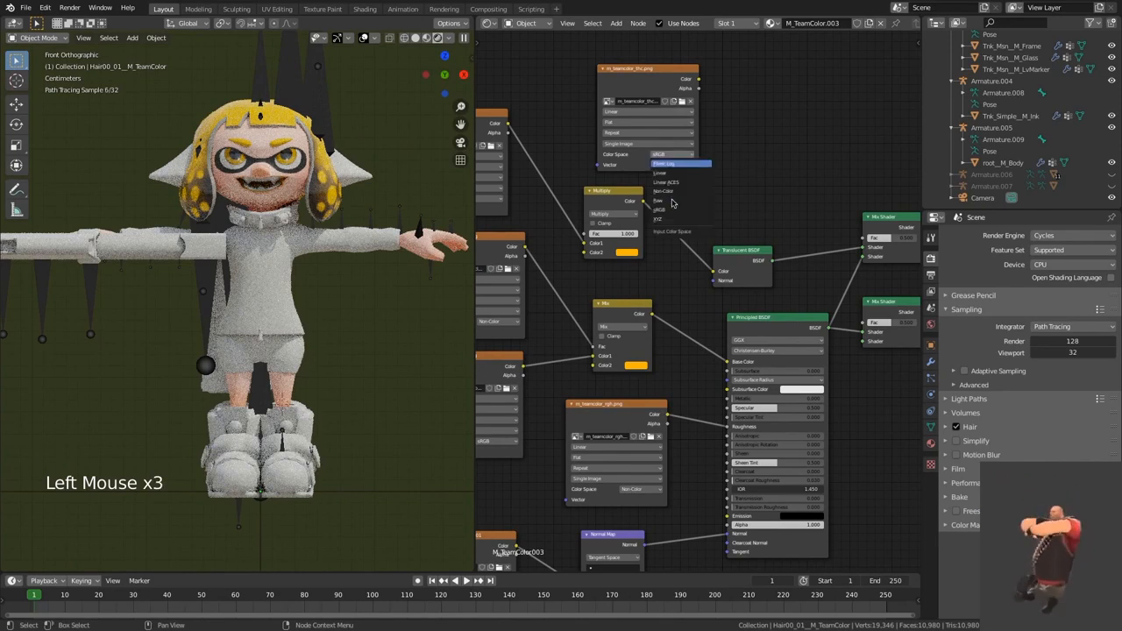
left_click(670, 191)
left_click_drag(697, 89, 863, 238)
scroll(785, 251, "down", 5)
middle_click_drag(784, 252, 762, 222)
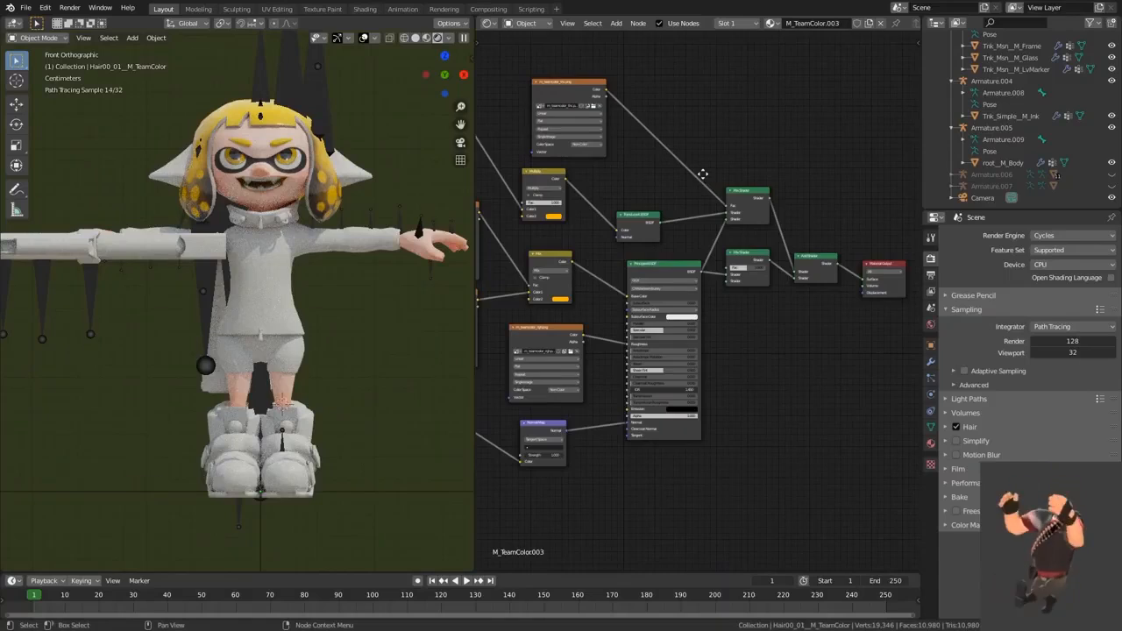
middle_click_drag(702, 174, 778, 166)
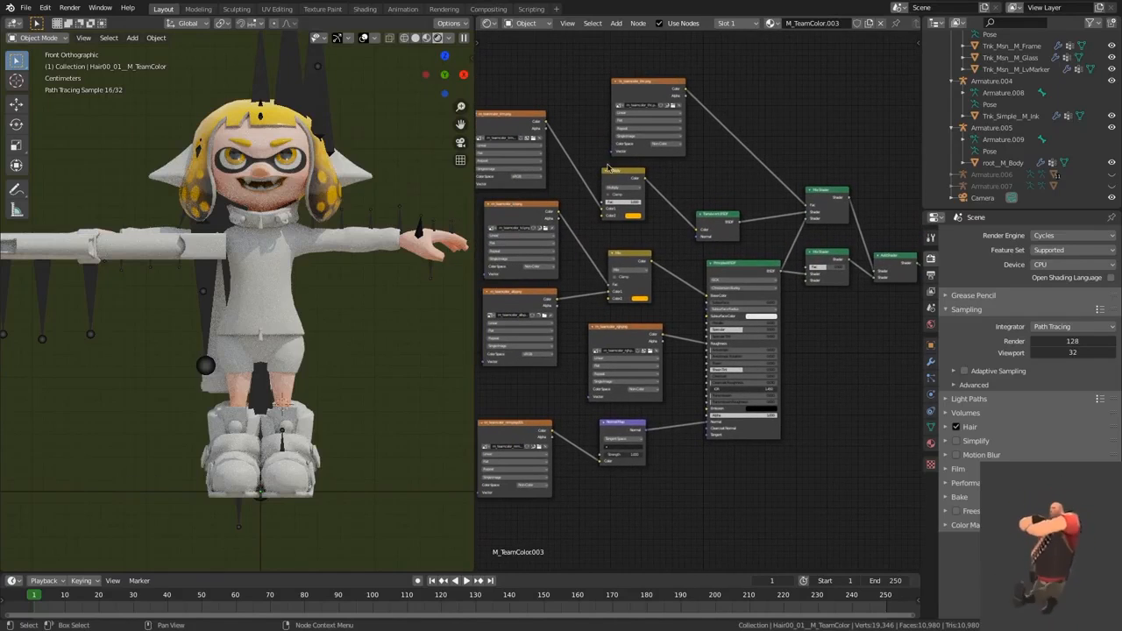
Step: Select the torso clothing and the body in turn to examine their M_Mission and M_Body material nodes
left_click(372, 130)
left_click(364, 163)
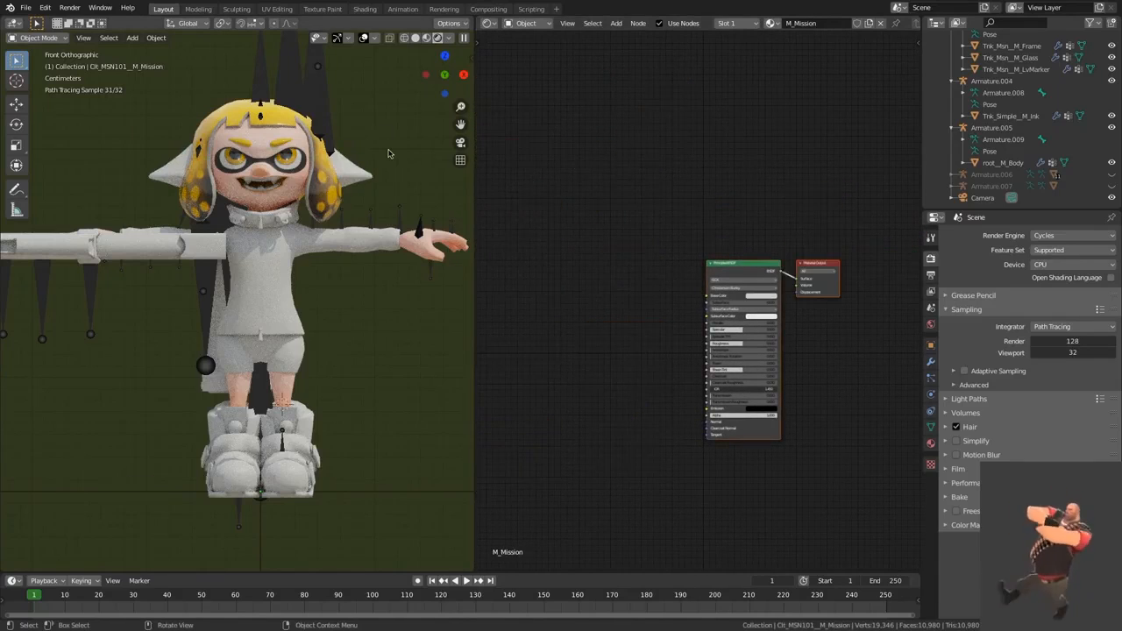
left_click(354, 241)
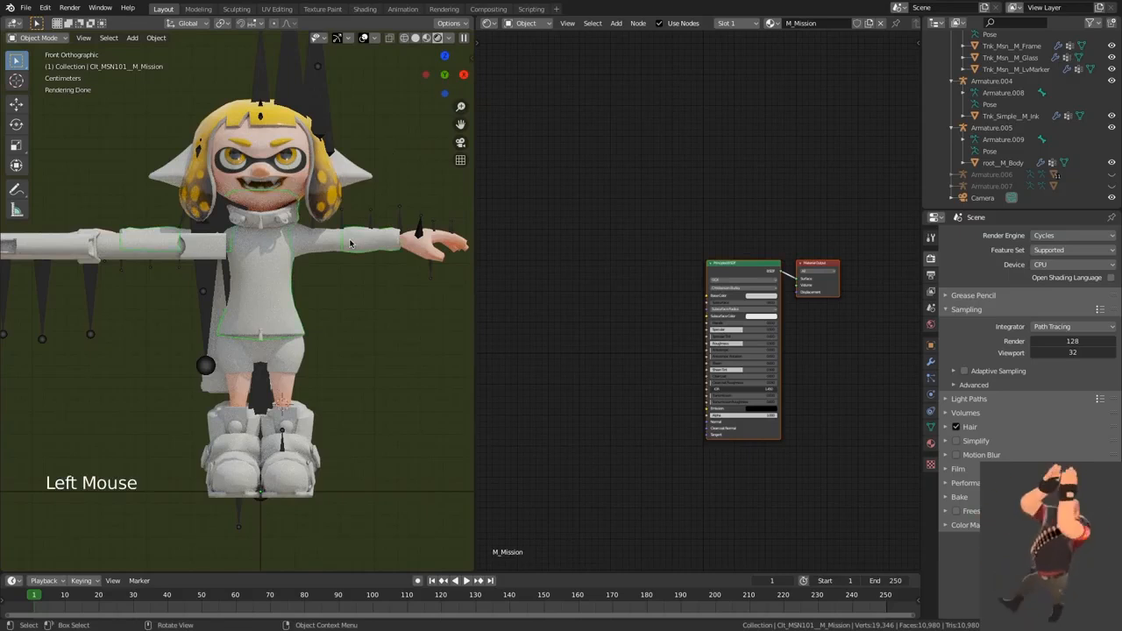
left_click(298, 145)
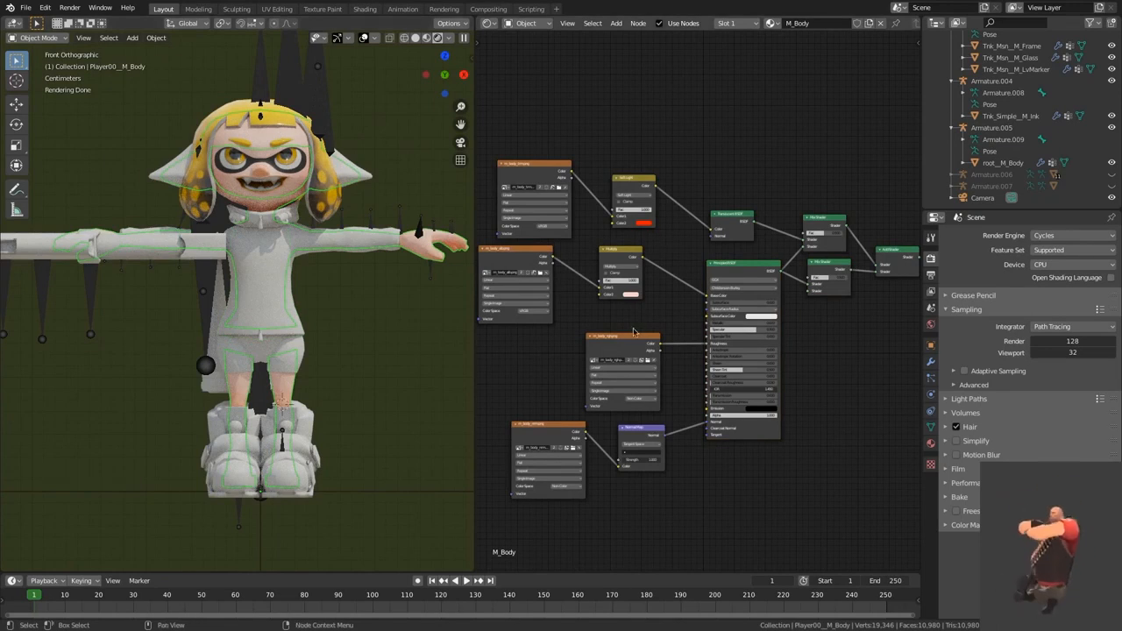
middle_click_drag(634, 324, 633, 202)
scroll(633, 202, "up", 2)
scroll(634, 201, "up", 3)
left_click(618, 290)
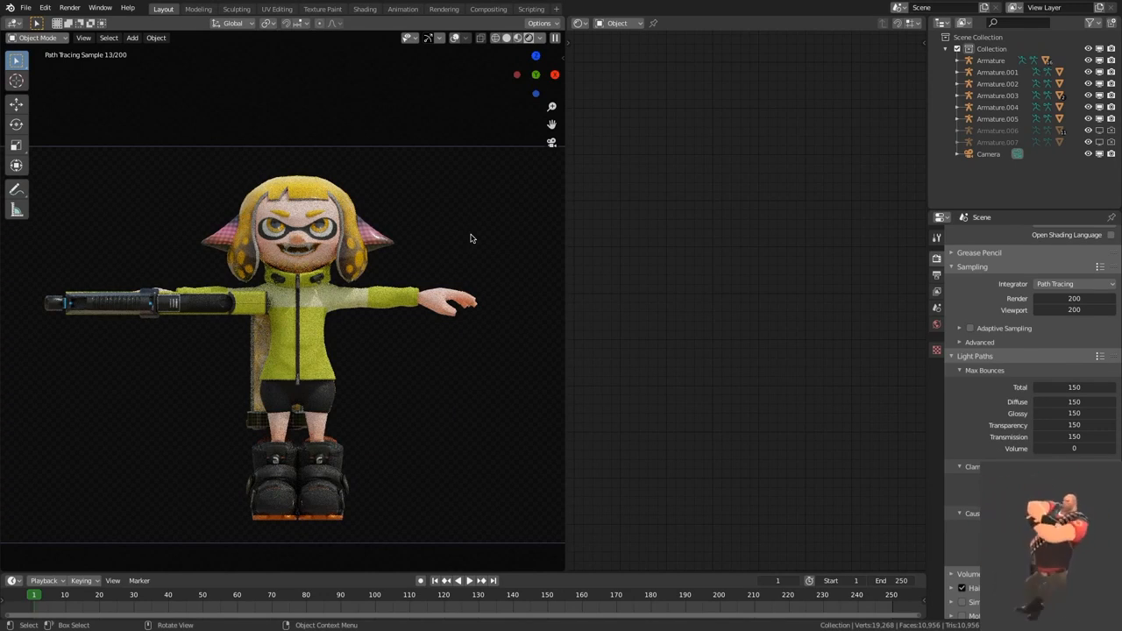
Step: Switch to the finished scene, select the headgear on the ears and examine the emission textures in its M_body.001 material
left_click(389, 241)
middle_click_drag(651, 210, 615, 50)
scroll(618, 280, "down", 2)
middle_click_drag(608, 247, 646, 79)
middle_click_drag(703, 213, 761, 117)
middle_click_drag(750, 309, 744, 357)
scroll(747, 338, "up", 1)
scroll(747, 336, "up", 1)
middle_click_drag(753, 274, 746, 295)
left_click_drag(658, 199, 653, 196)
left_click(652, 158)
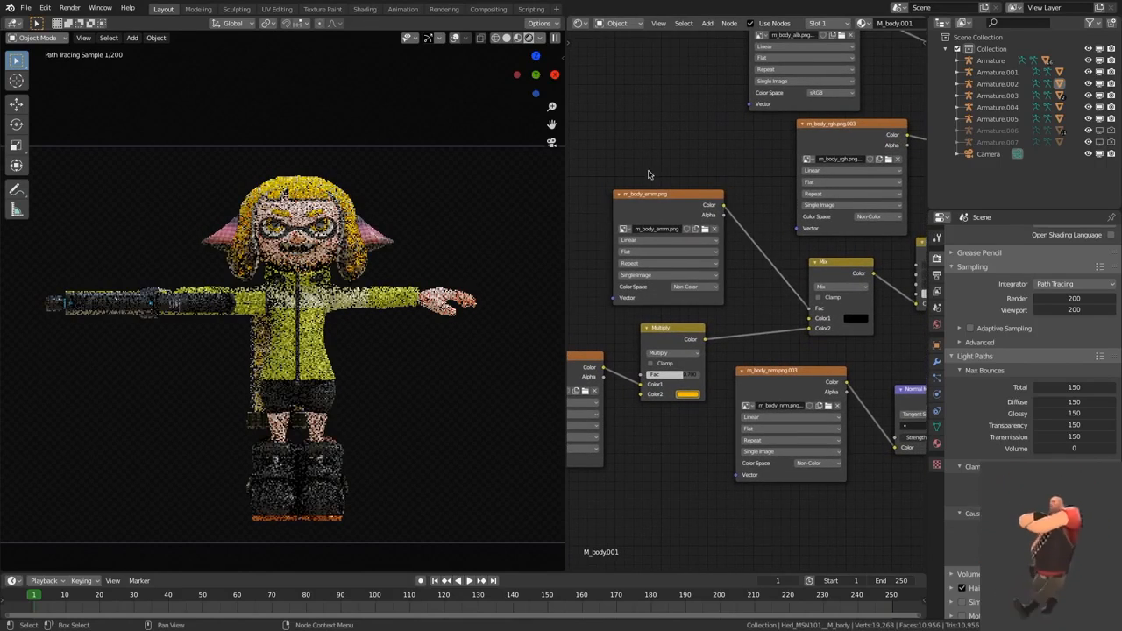
Step: Examine how M_body.001's textures reach the Principled BSDF, widening the node editor to fit the whole node tree
left_click(309, 322)
middle_click_drag(761, 254, 694, 279)
left_click(700, 172)
middle_click_drag(844, 151, 781, 172)
left_click_drag(655, 175, 652, 183)
middle_click_drag(806, 175, 788, 178)
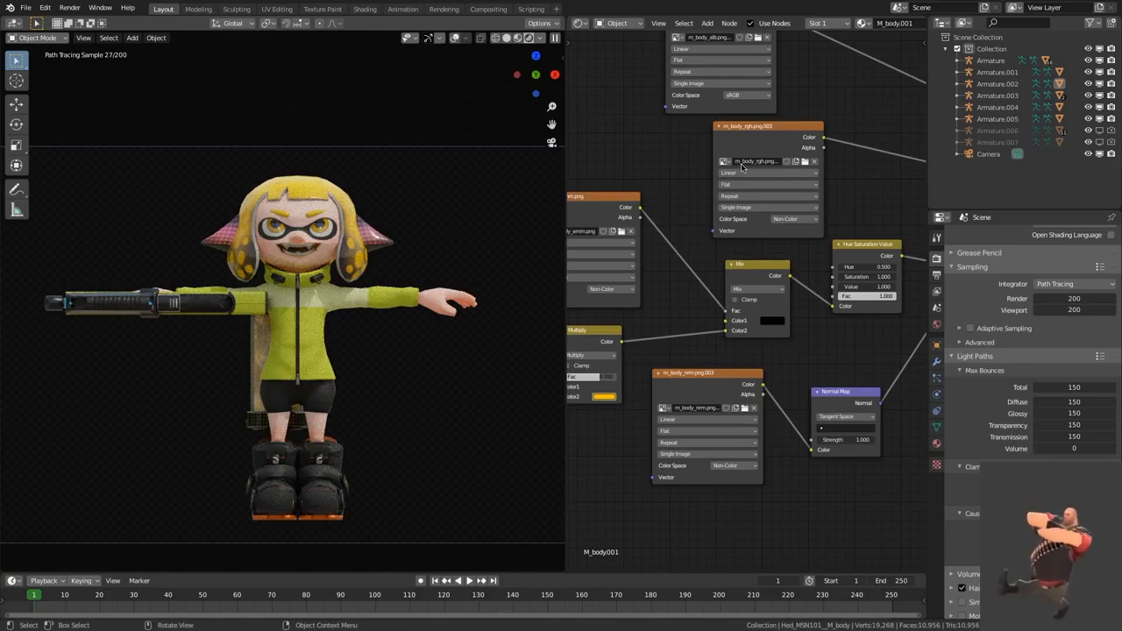
scroll(621, 182, "down", 3)
left_click_drag(354, 246, 314, 246)
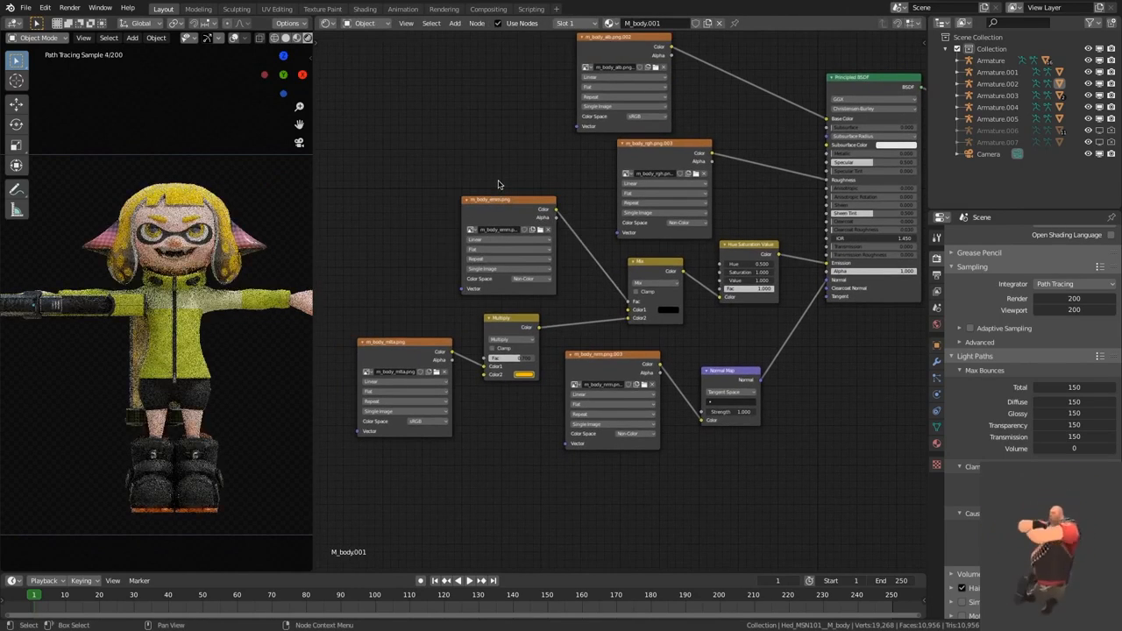
Step: Look up the m_body_emm.png emission file in the Hero Hoodie Set images folder without replacing the loaded image
left_click(505, 213)
left_click(541, 230)
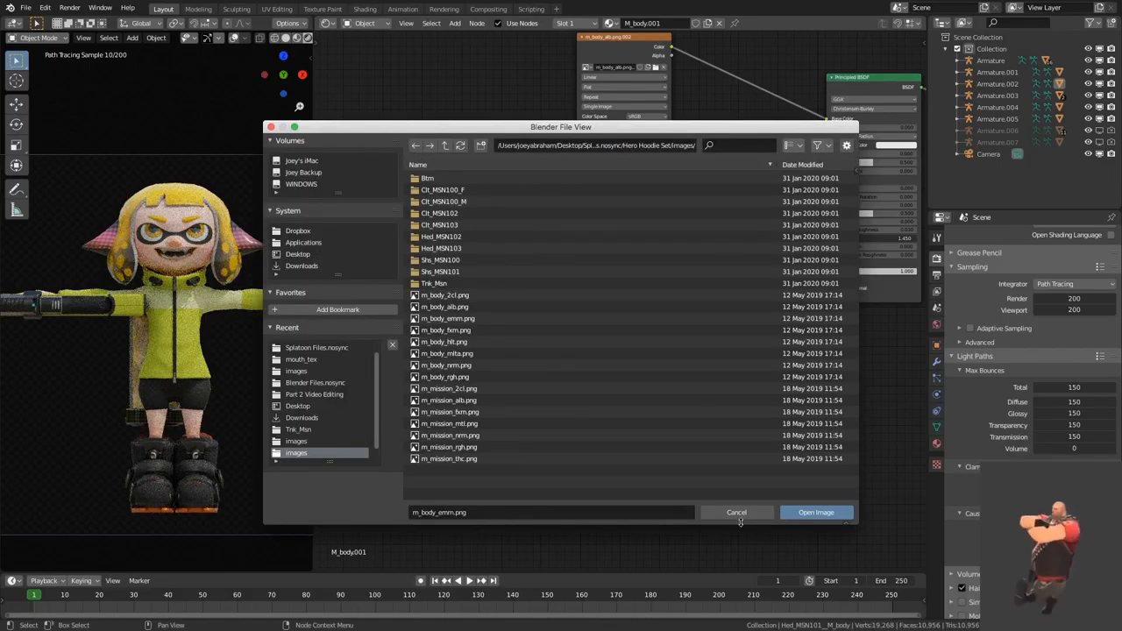
left_click(738, 513)
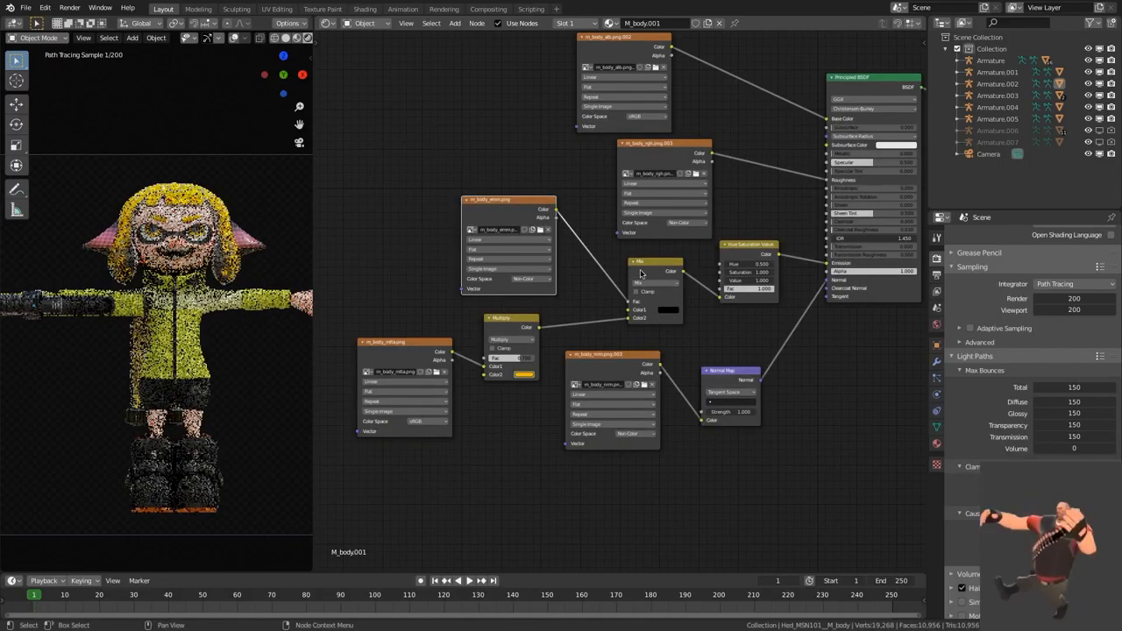
Step: Preview the output of the m_body_emm.png texture and the Mix node it feeds on the headgear
scroll(753, 460, "down", 2)
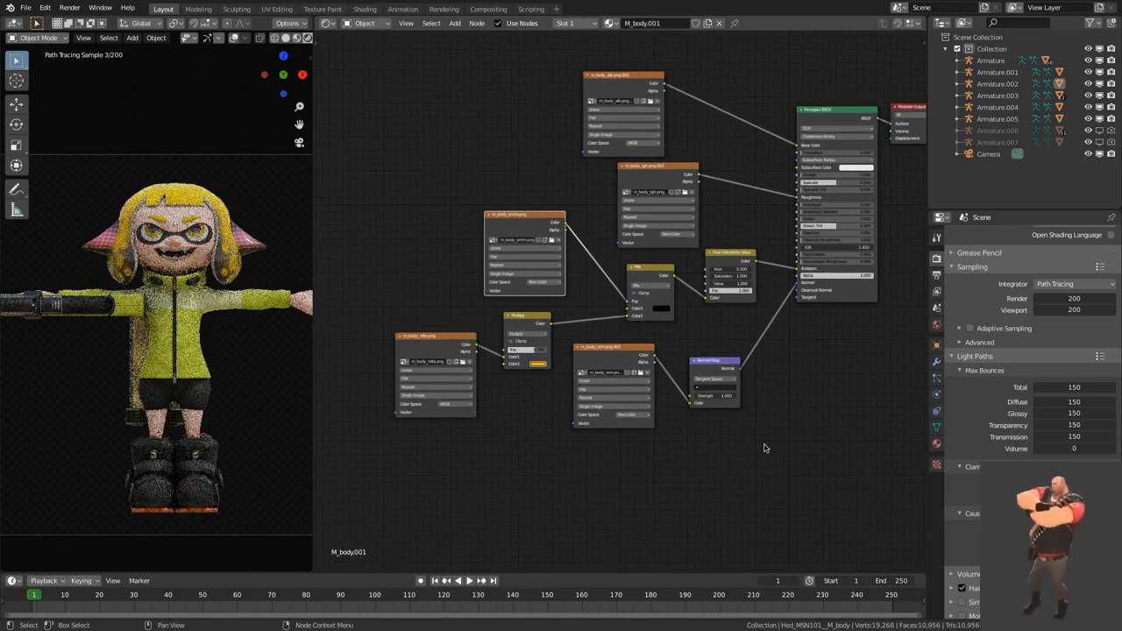
middle_click_drag(763, 447, 751, 465)
left_click(515, 235, "ctrl+shift")
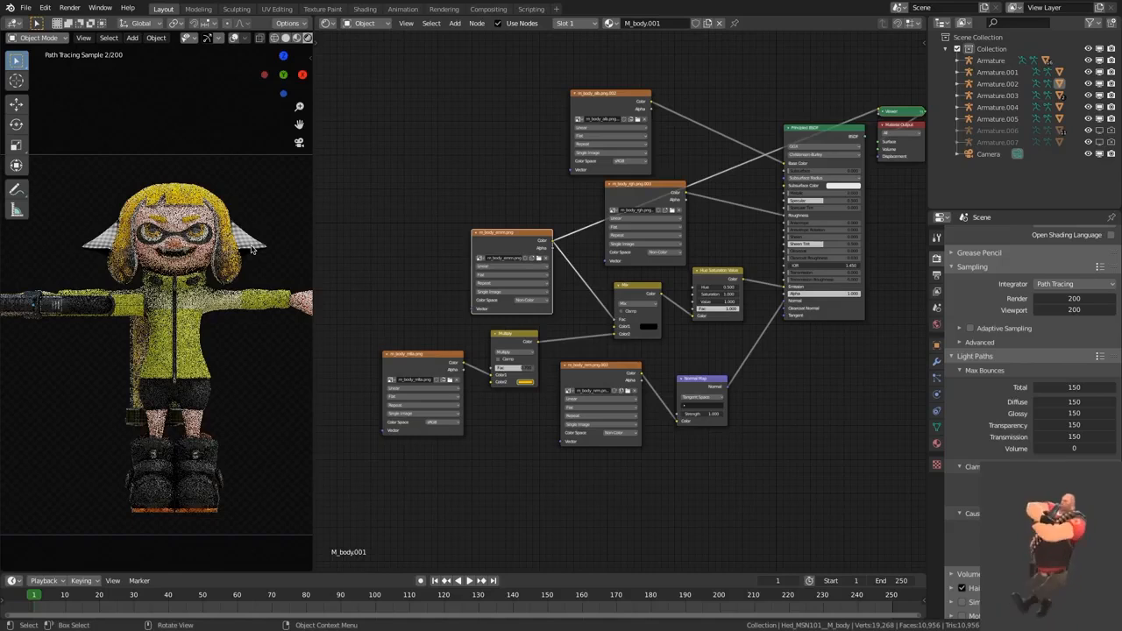
left_click(657, 326, "ctrl+shift")
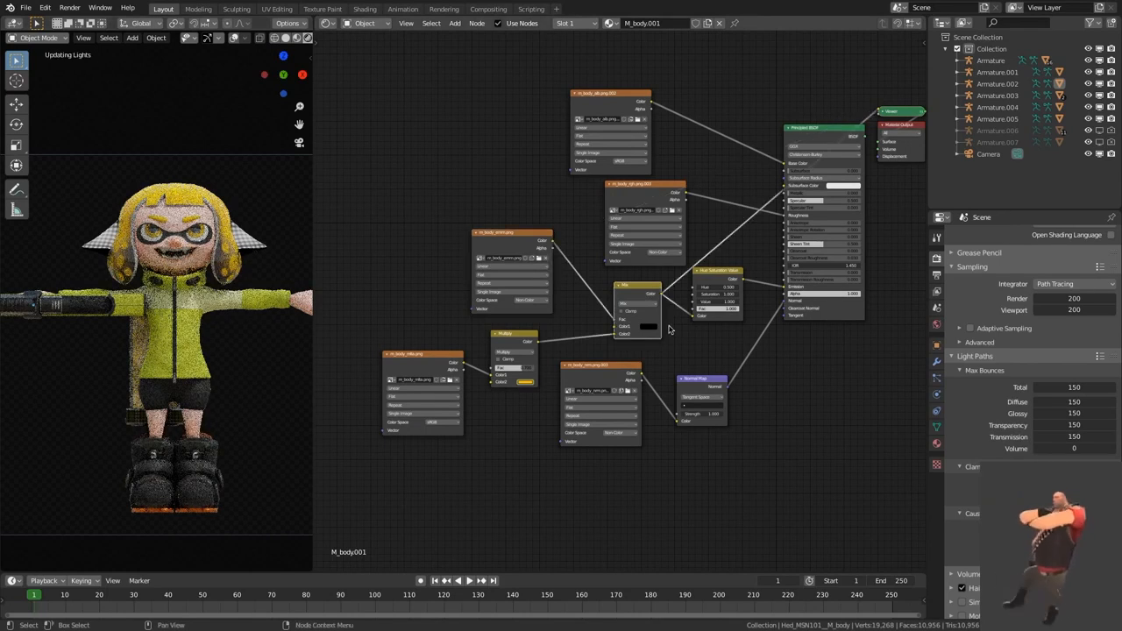
scroll(666, 366, "up", 1)
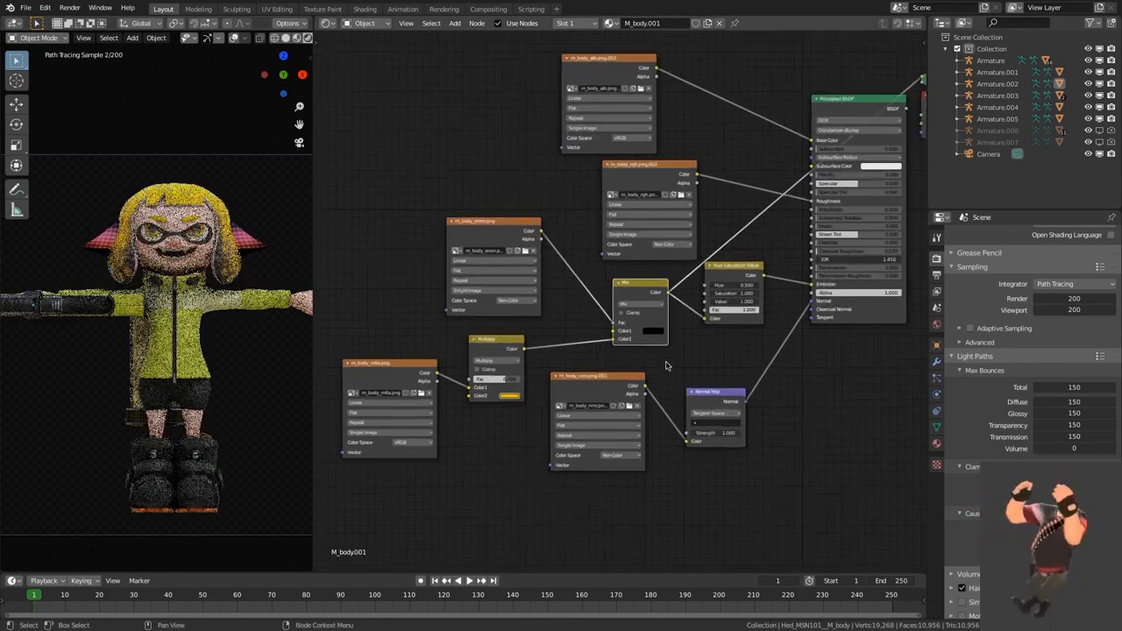
Step: Try feeding the m_body_mlta.png texture straight into the Mix node's Color2, and link the Multiply node's output back into it
scroll(608, 347, "up", 1)
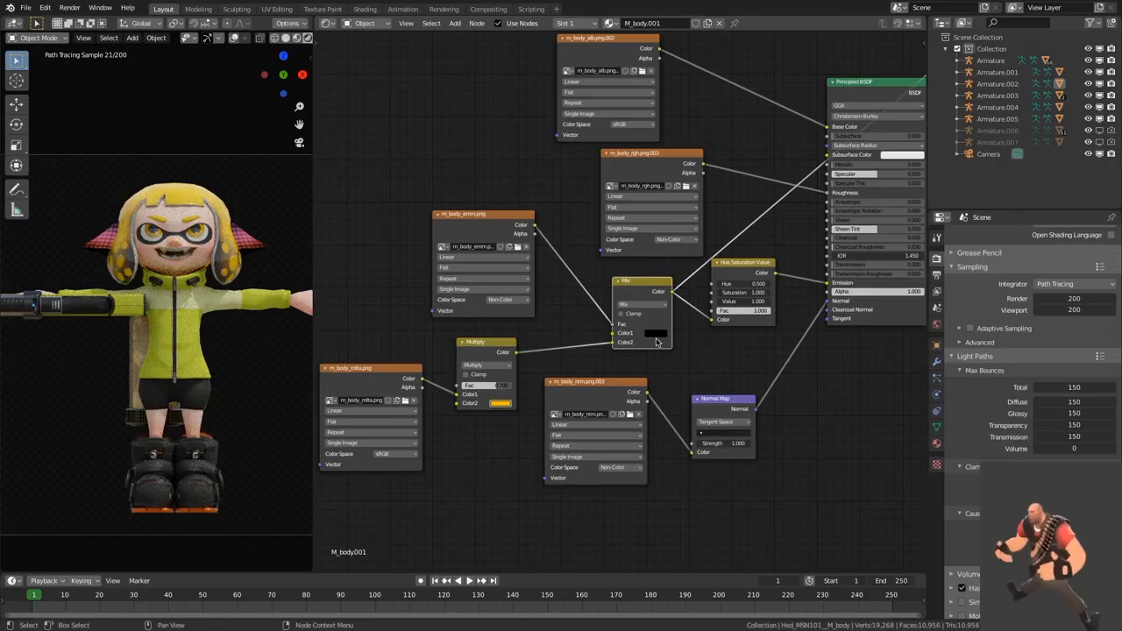
middle_click_drag(628, 363, 651, 361)
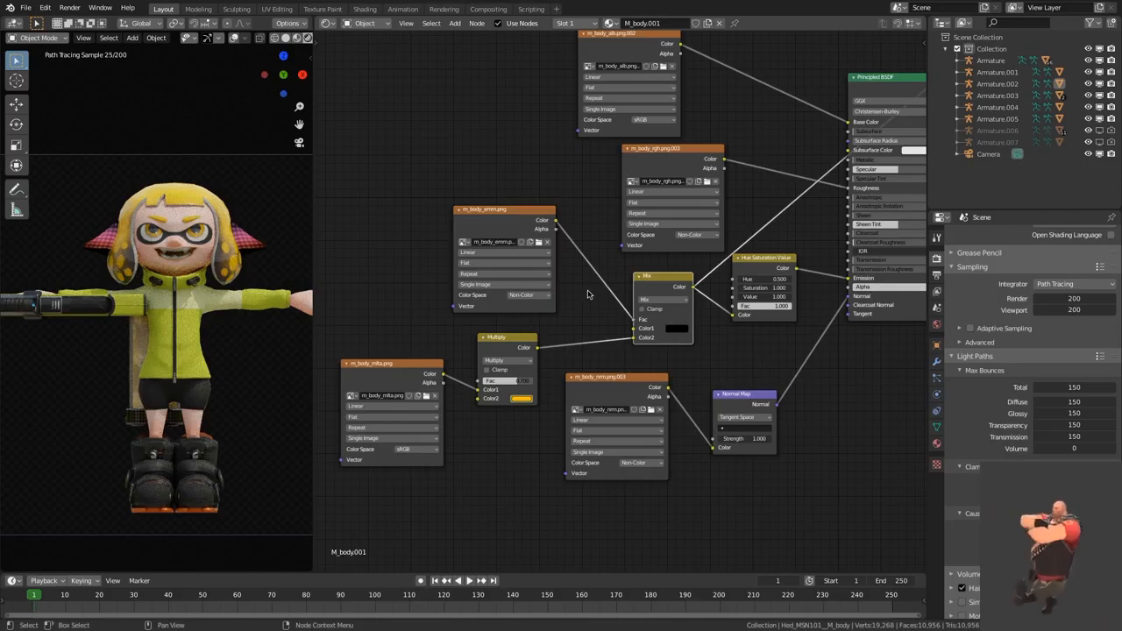
middle_click_drag(586, 308, 592, 295)
mouse_move(383, 356)
left_mouse_down()
mouse_move(370, 348)
mouse_move(385, 343)
left_mouse_up()
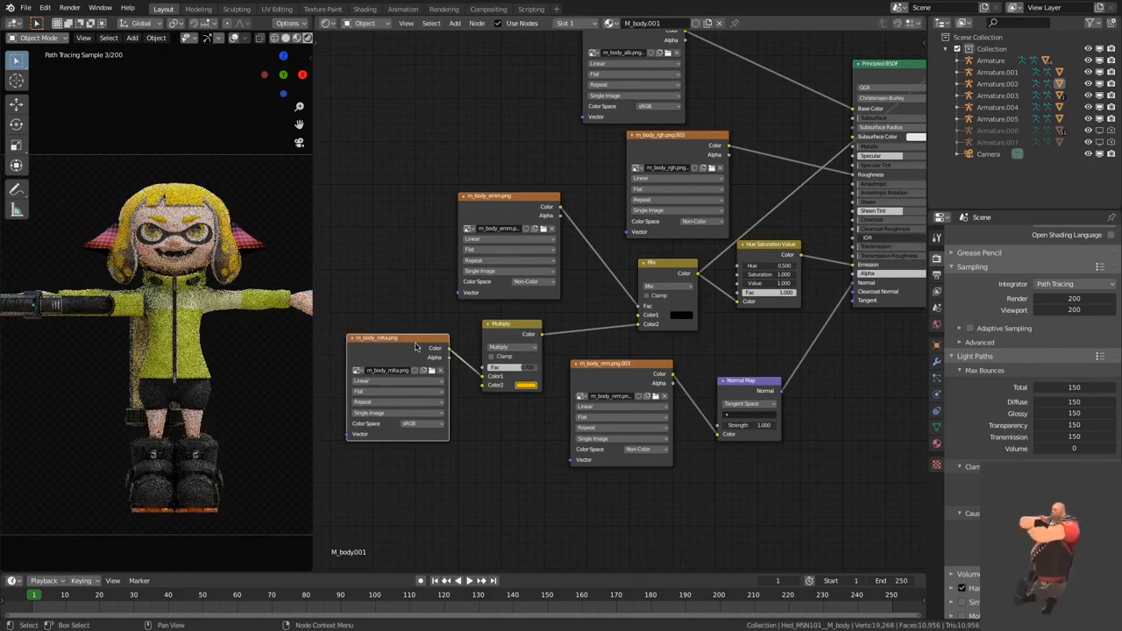
left_click_drag(450, 349, 641, 325)
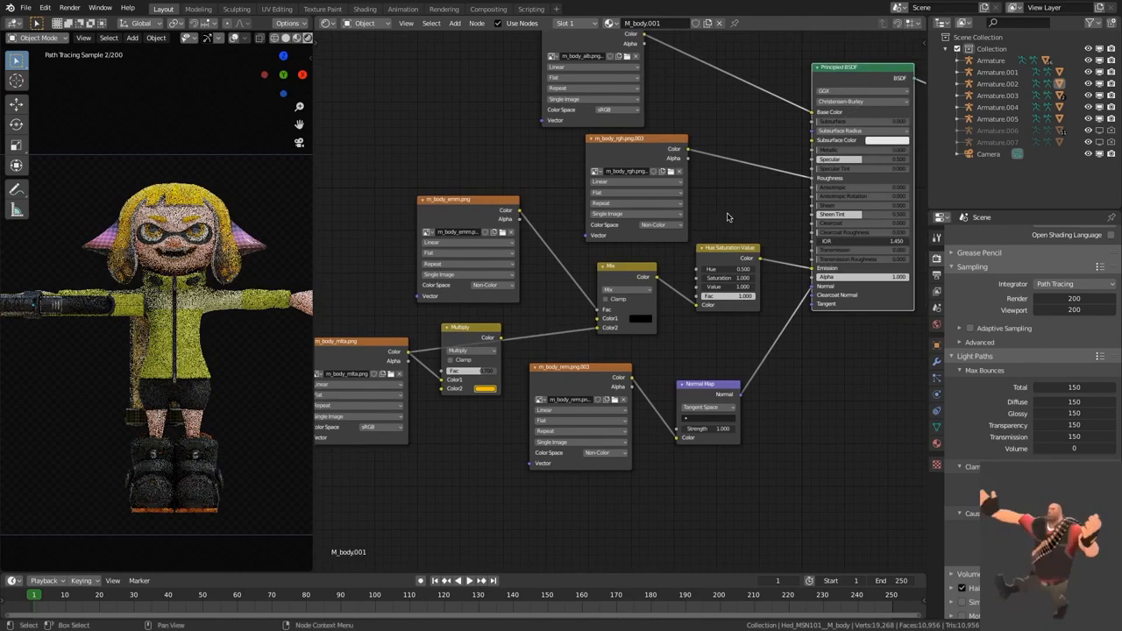
middle_click_drag(562, 205, 608, 182)
left_click_drag(547, 314, 646, 305)
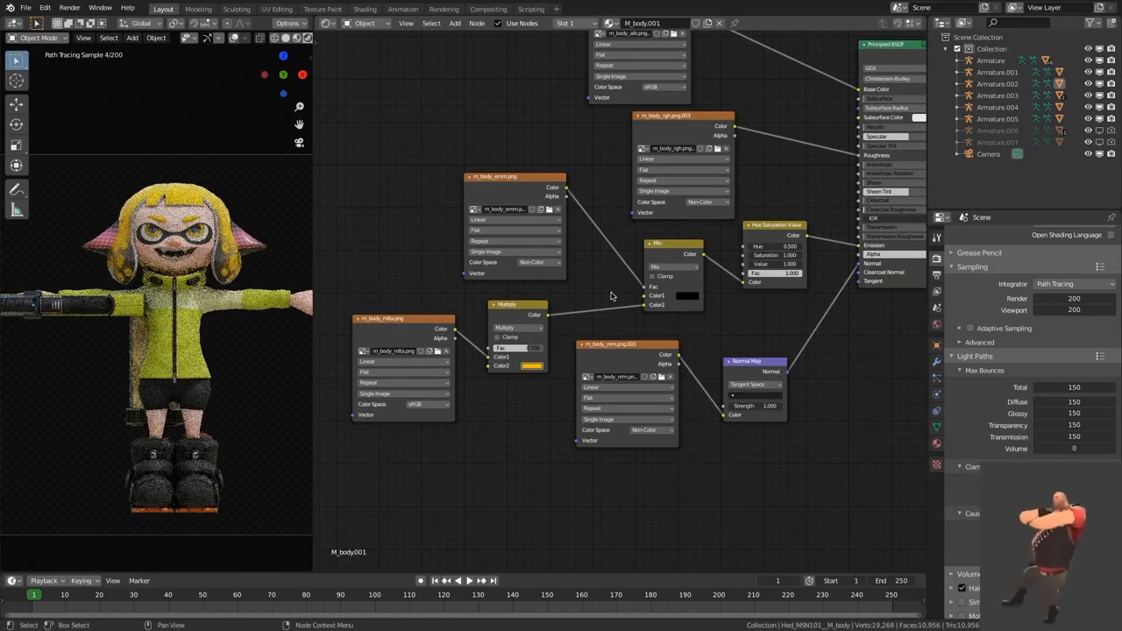
Step: Inspect the Color2 colour of the Multiply node without changing it
left_click_drag(527, 308, 530, 311)
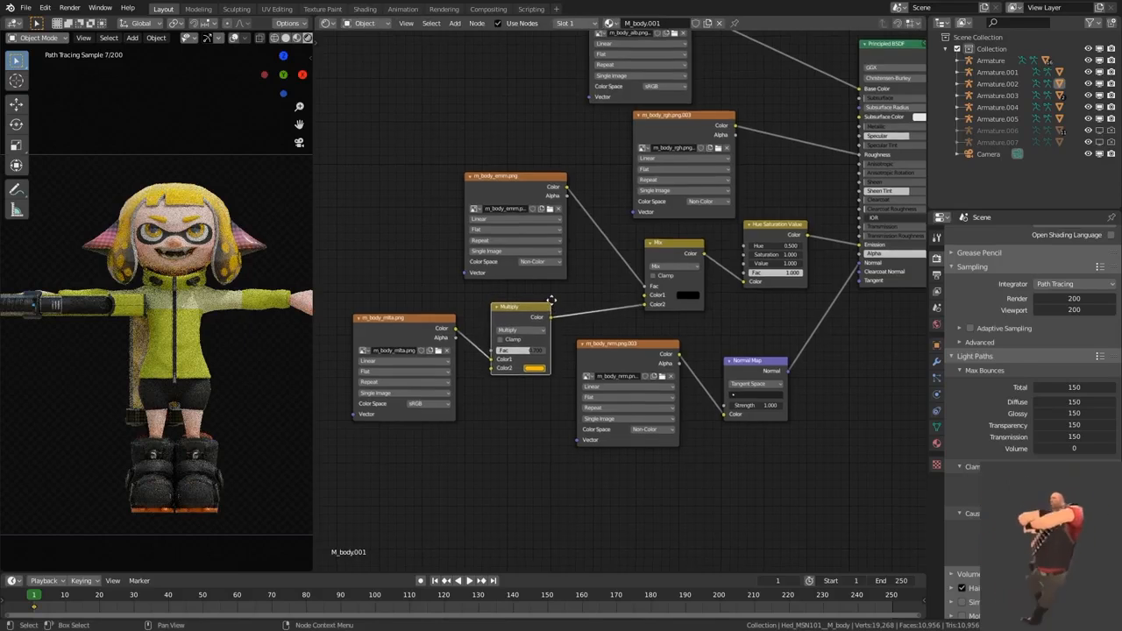
scroll(552, 304, "up", 2)
left_click(521, 360)
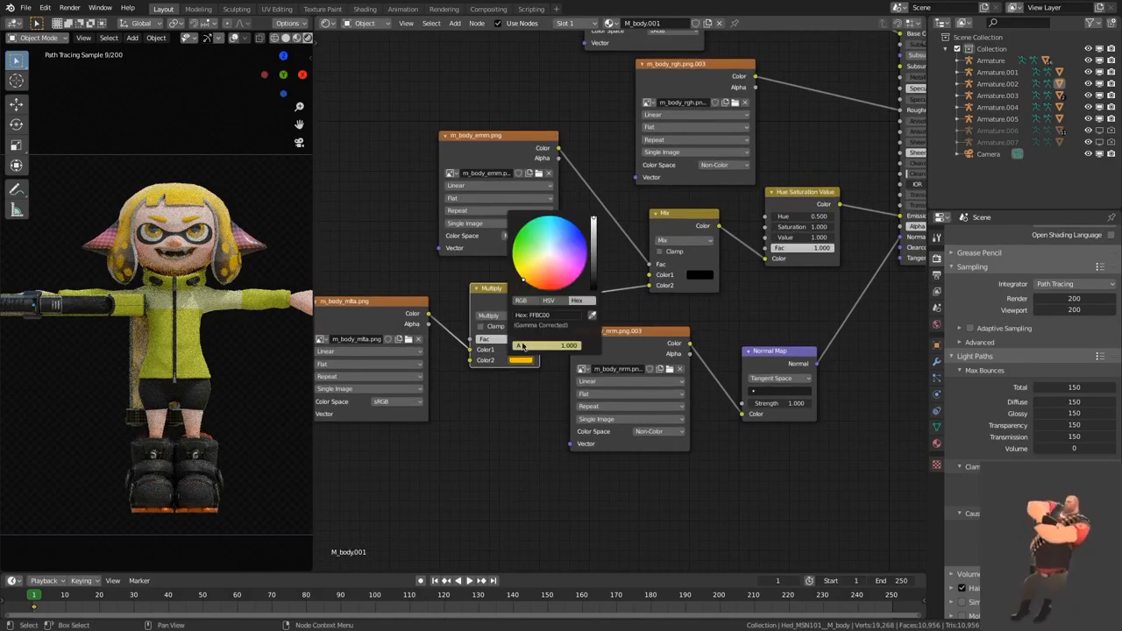
left_click(496, 404)
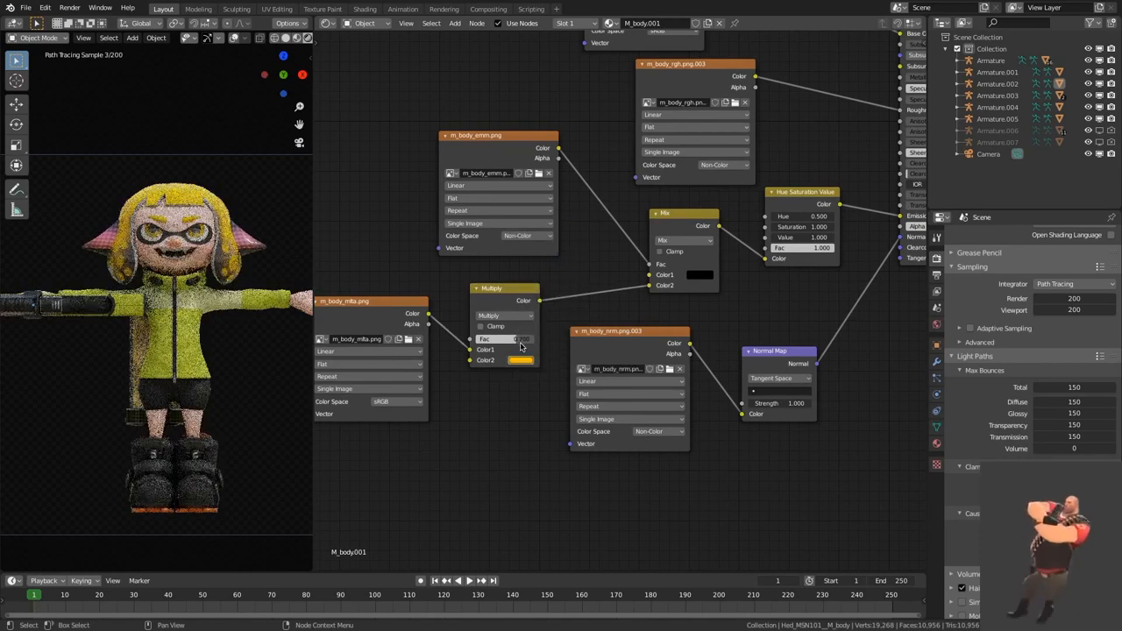
Step: Preview the outputs of the Multiply node and the m_body_mlta.png texture on the headgear, and restore the Principled BSDF output
left_click(524, 302)
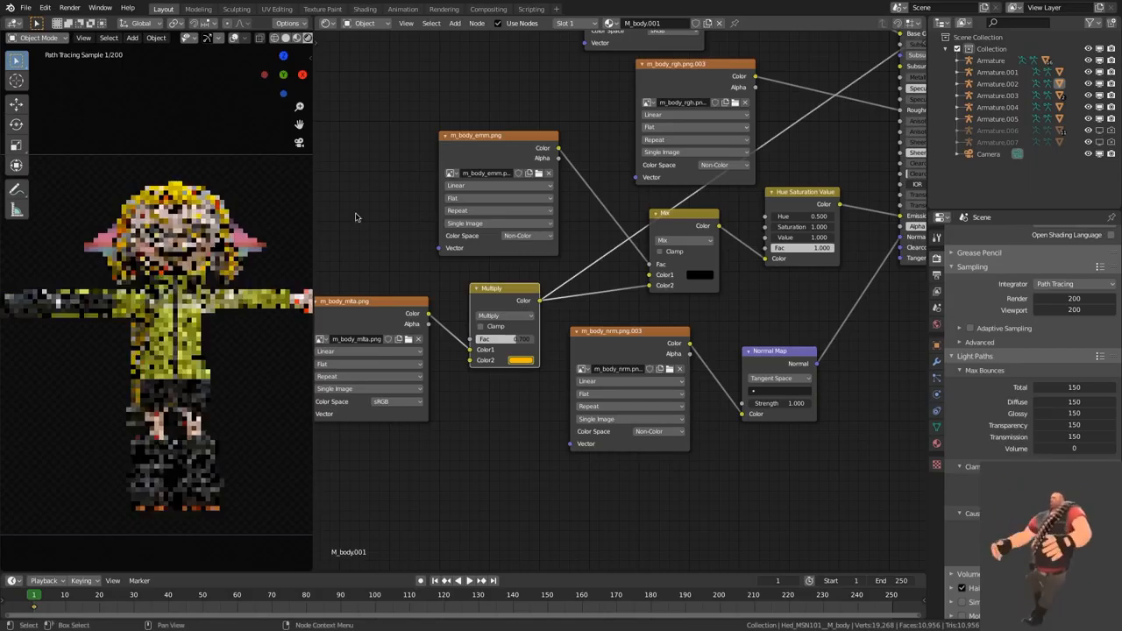
left_click(383, 300)
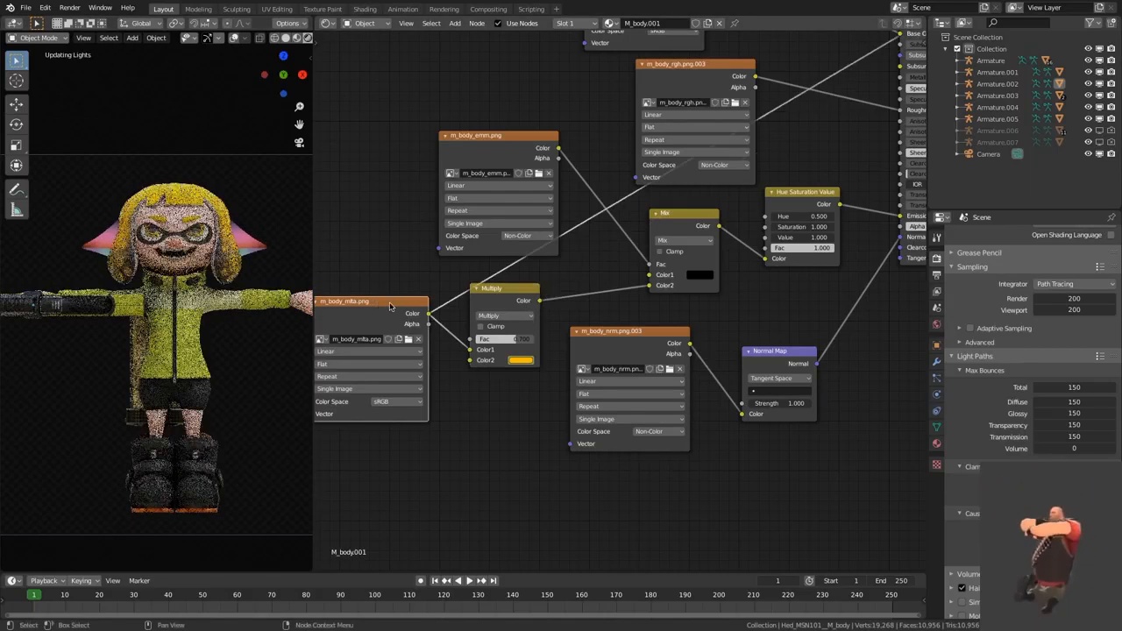
left_click(531, 289)
scroll(829, 300, "down", 4)
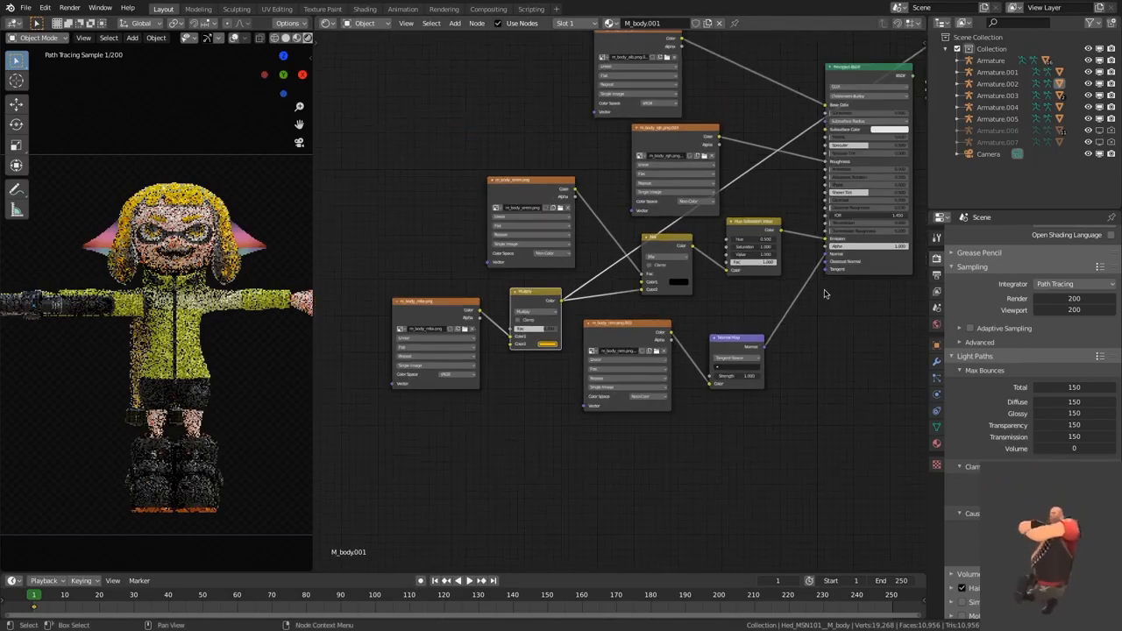
middle_click_drag(831, 301, 684, 338)
left_click(776, 107, "ctrl+shift")
middle_click_drag(632, 218, 695, 210)
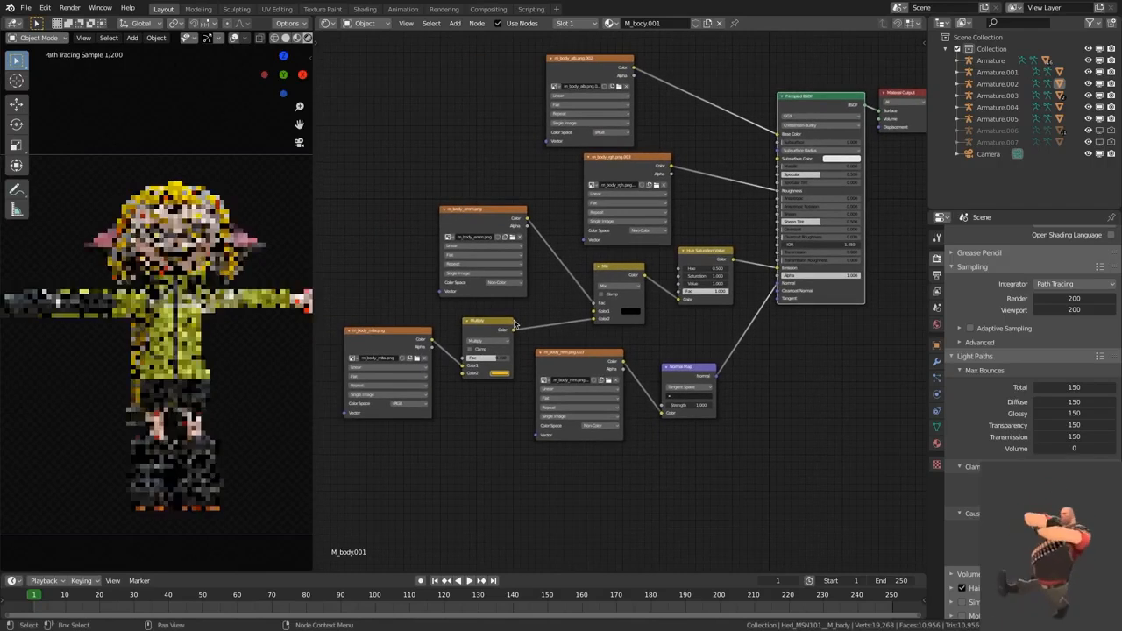
scroll(519, 322, "up", 2)
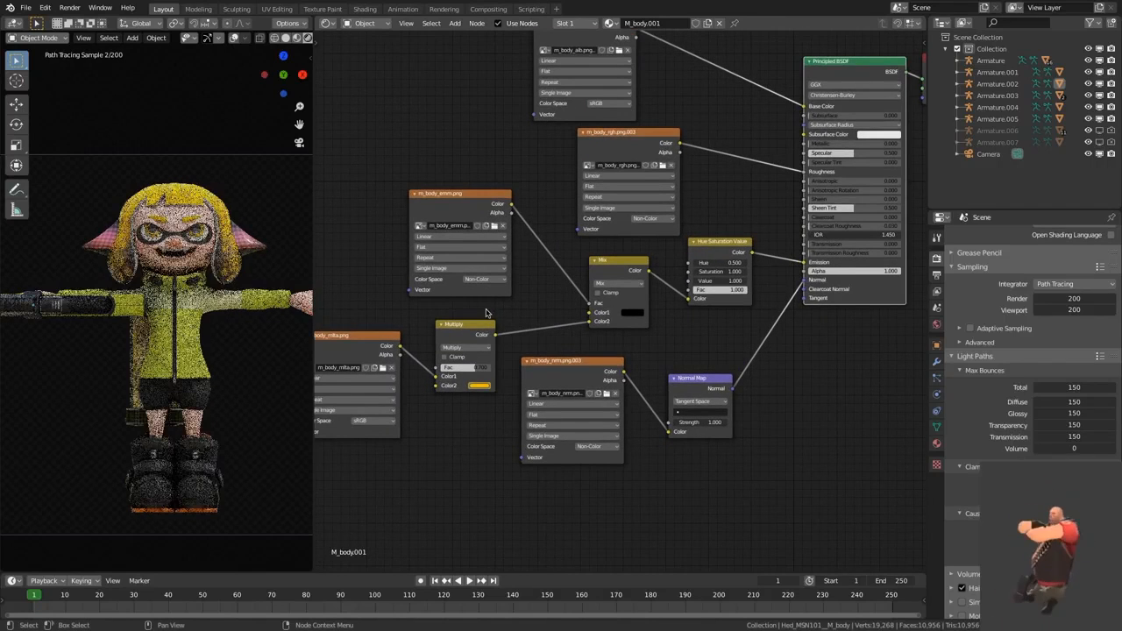
Step: Select the weapon and examine how M_Body.006's emission and albedo textures pass through the Mix and Hue Saturation Value nodes
middle_click_drag(267, 366, 157, 279)
left_click(127, 260)
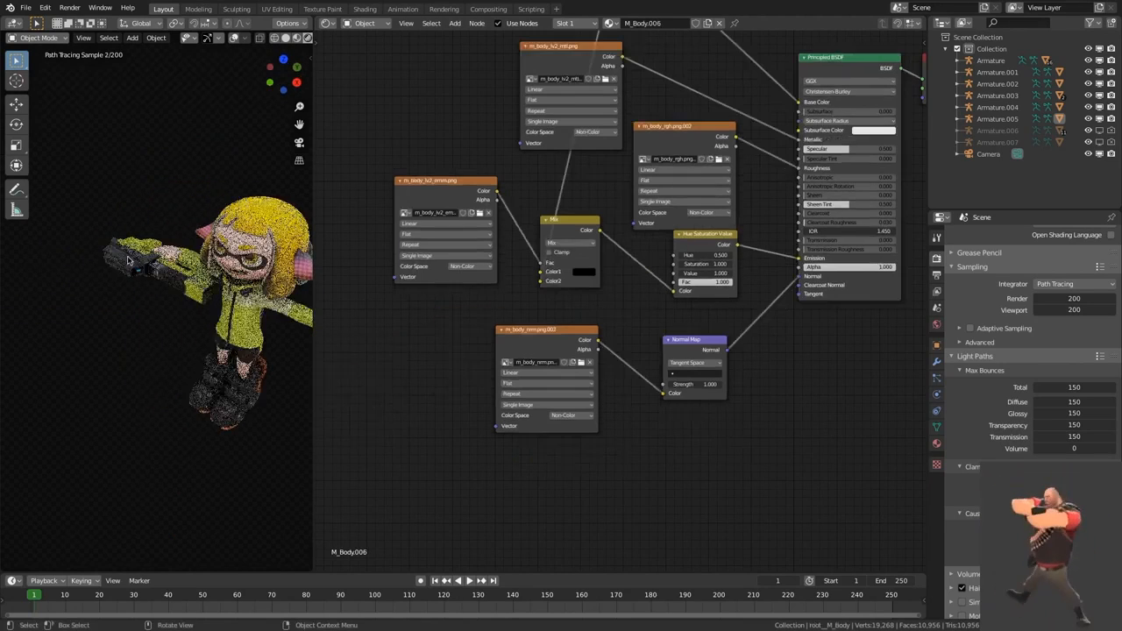
middle_click_drag(630, 329, 643, 385)
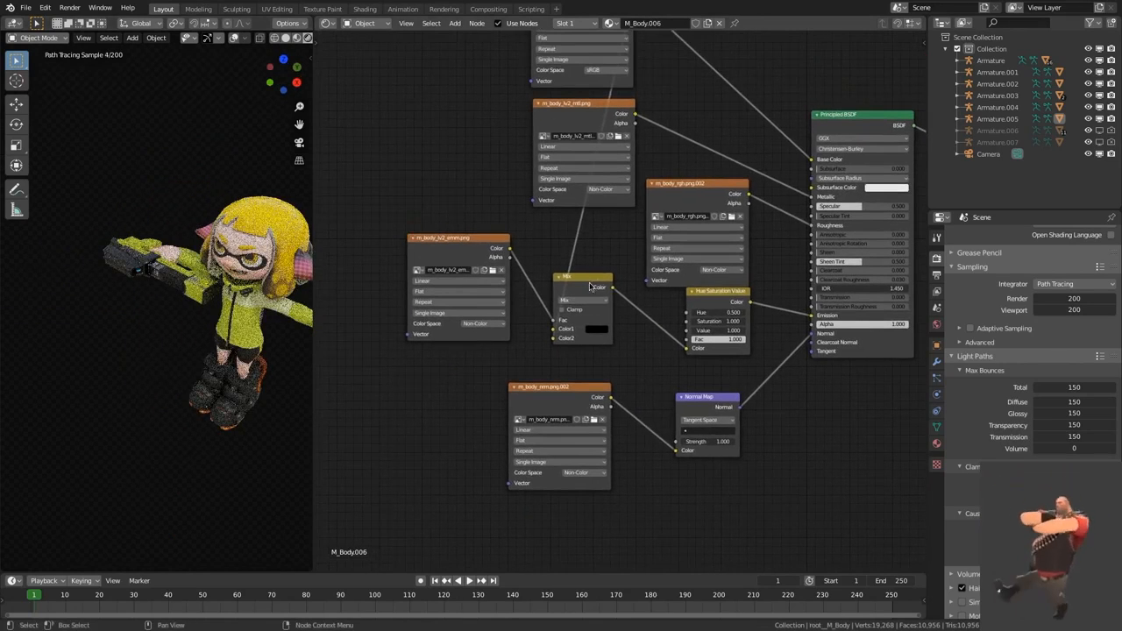
middle_click_drag(592, 288, 574, 319)
left_click(441, 273)
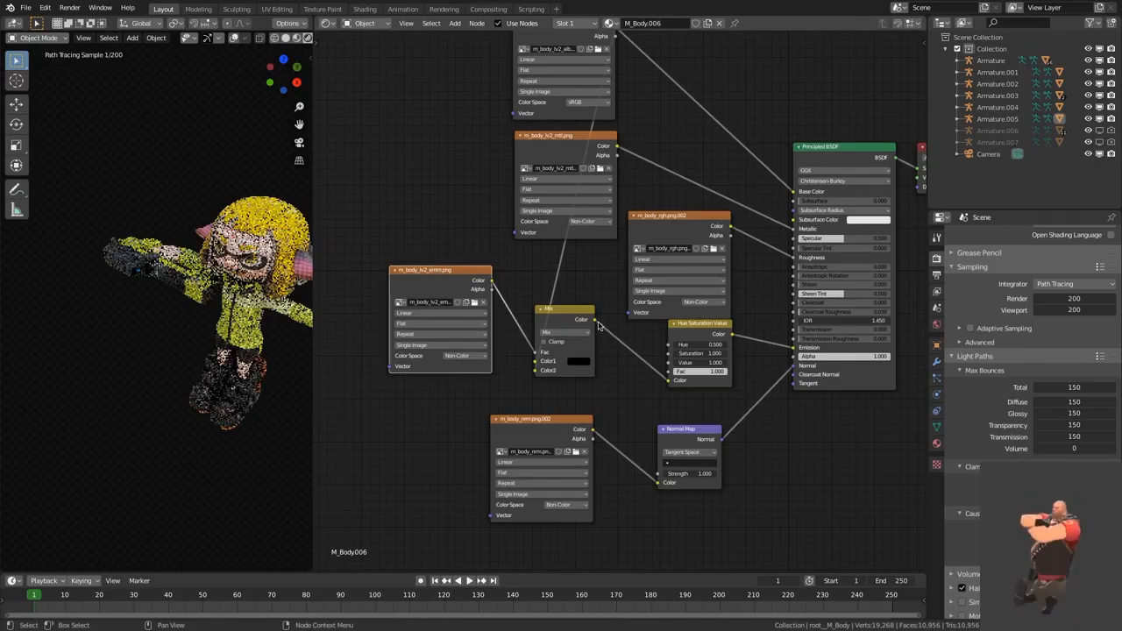
mouse_move(579, 317)
left_mouse_down()
mouse_move(604, 312)
mouse_move(592, 312)
left_mouse_up()
middle_click_drag(526, 260, 517, 296)
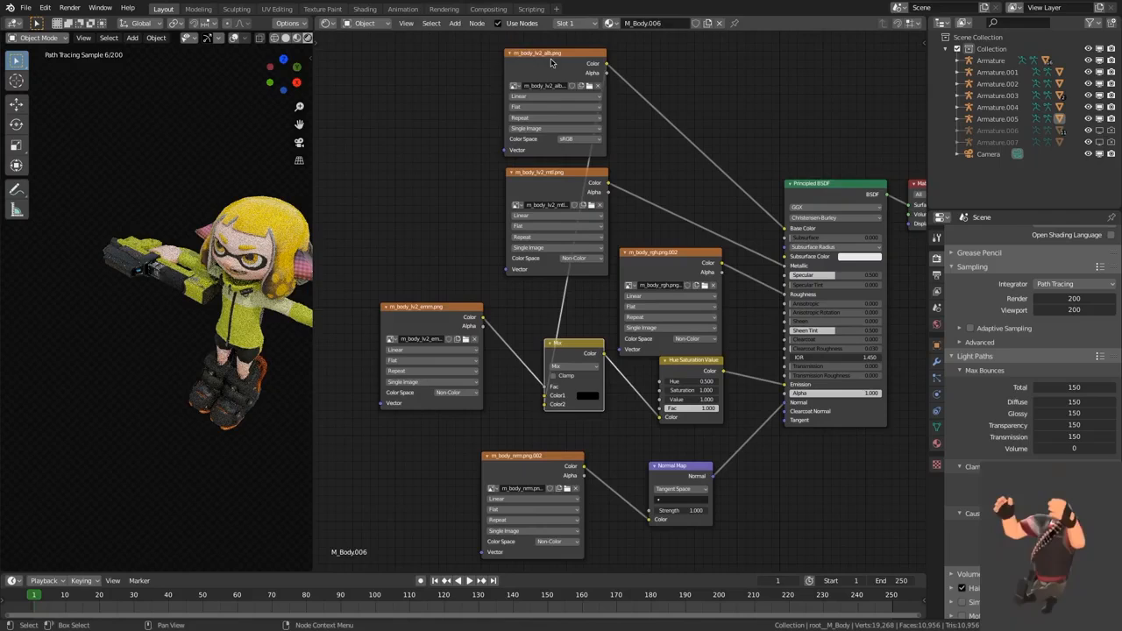
left_click_drag(552, 61, 548, 63)
middle_click_drag(521, 413, 507, 402)
middle_click_drag(573, 411, 564, 412)
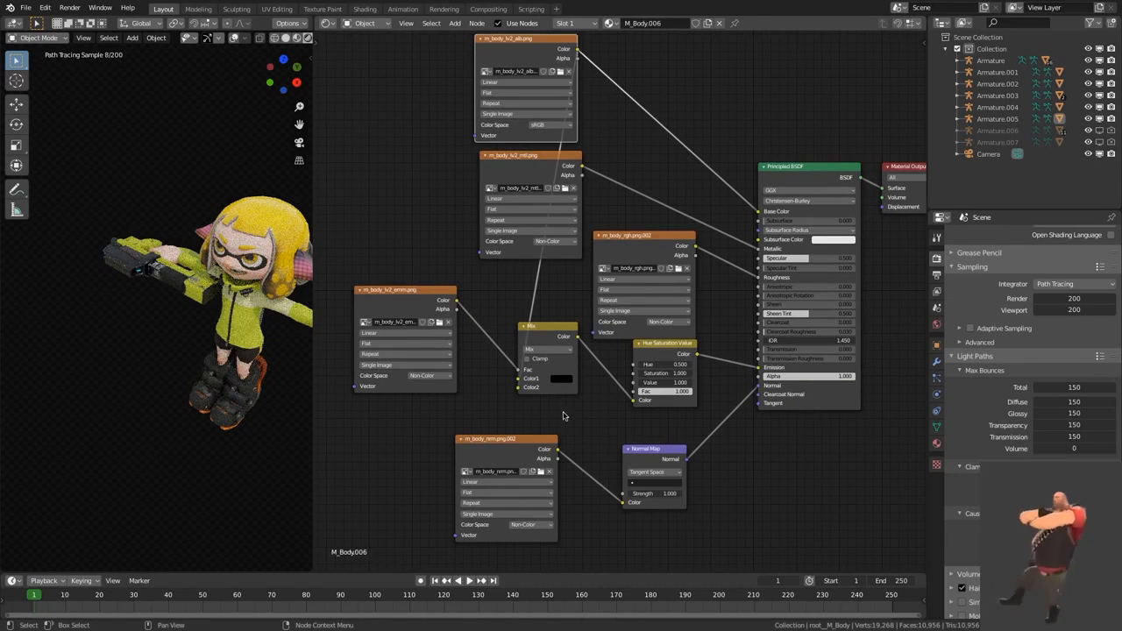
left_click_drag(668, 354, 666, 362)
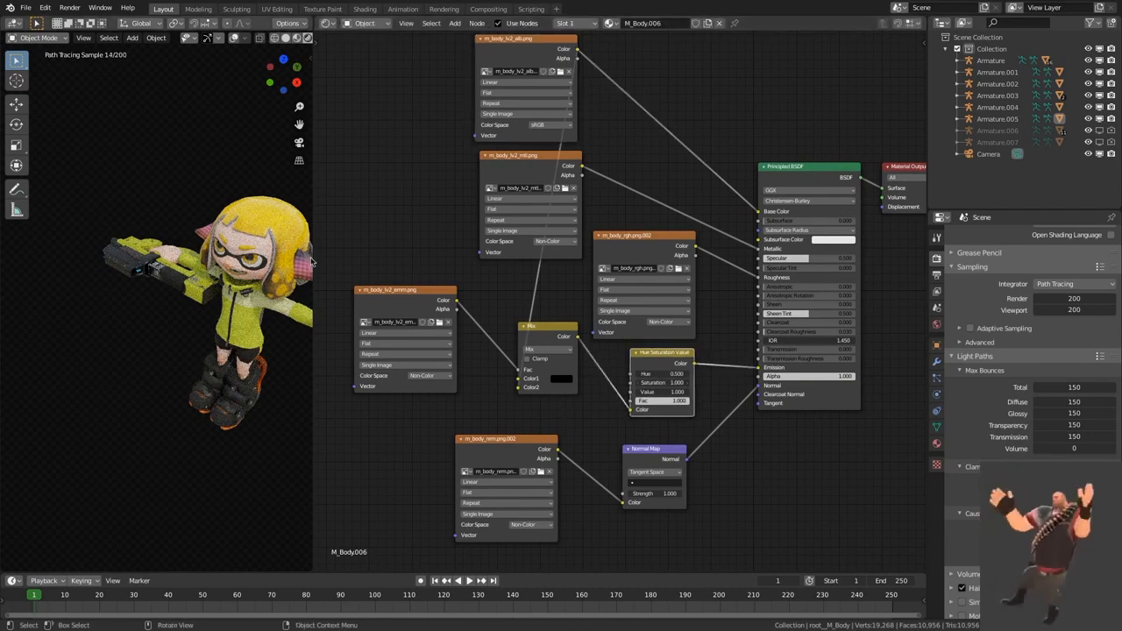
Step: Select the headgear and try Values of 0 and 100 on its Hue Saturation Value node
middle_click_drag(273, 320, 274, 352)
left_click(224, 307)
scroll(724, 440, "up", 3)
left_click_drag(700, 410, 648, 410)
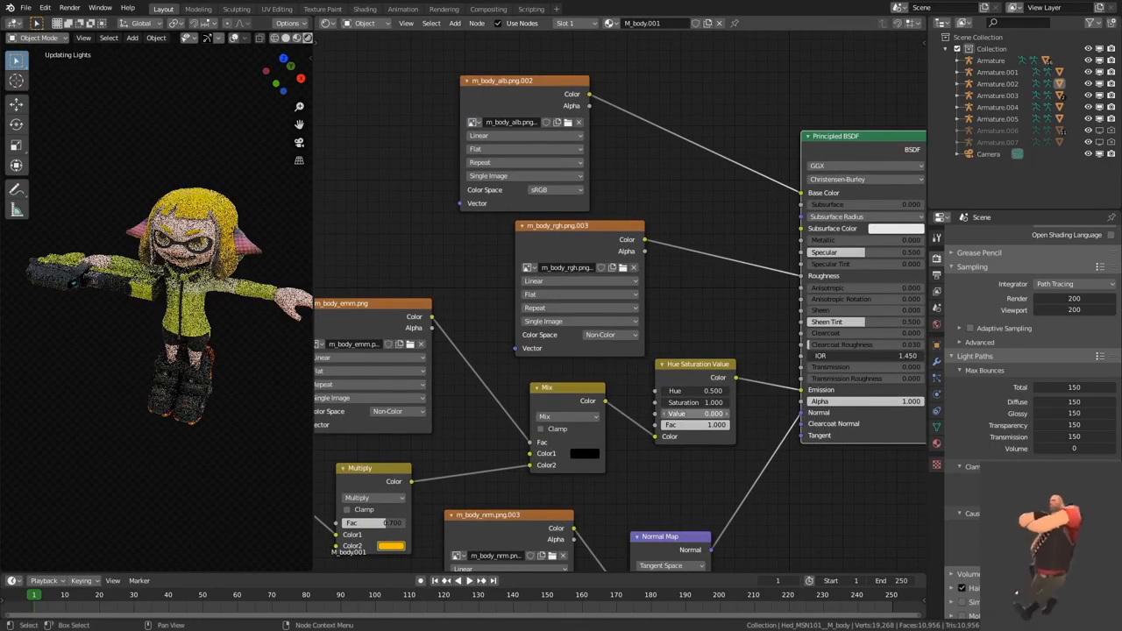
left_click_drag(702, 412, 789, 412)
left_click(703, 413)
type("100")
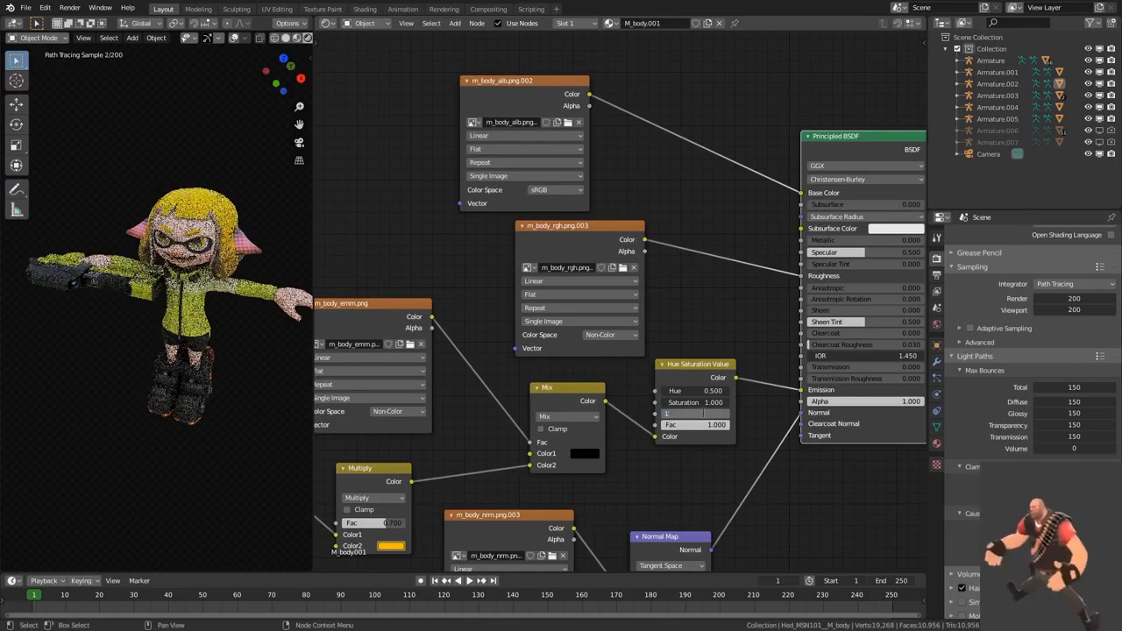
key("Return")
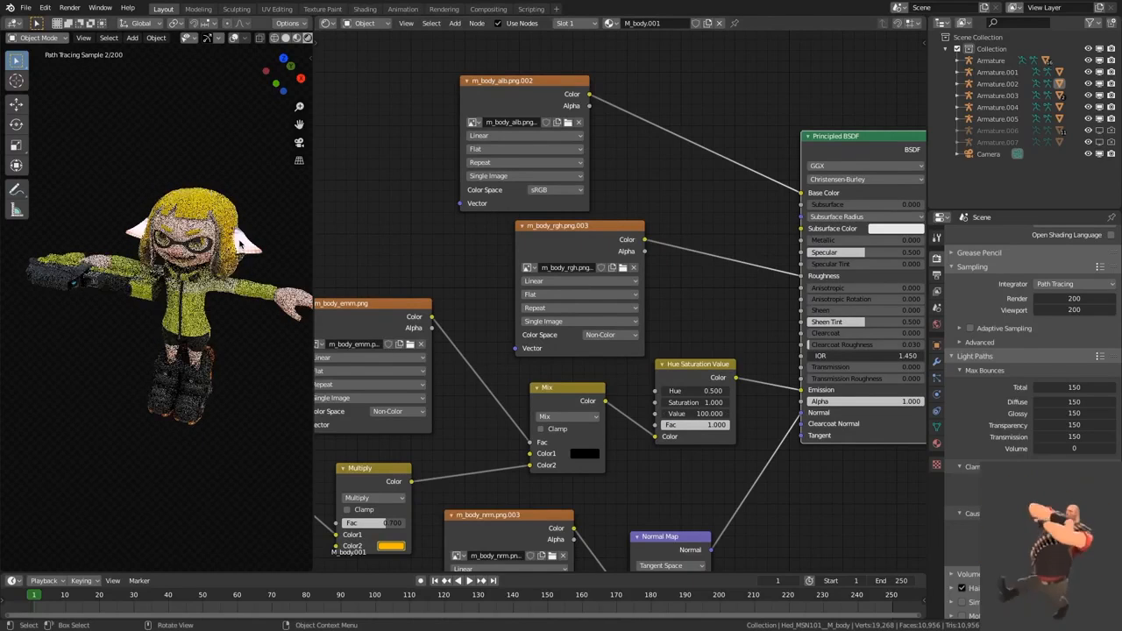
Step: Try a Value of 2 on the headgear's Hue Saturation Value node and restore it to 1
left_click(702, 414)
type("1")
key("Return")
left_click(701, 417)
type("2")
key("Return")
left_click(700, 416)
type("1")
key("Return")
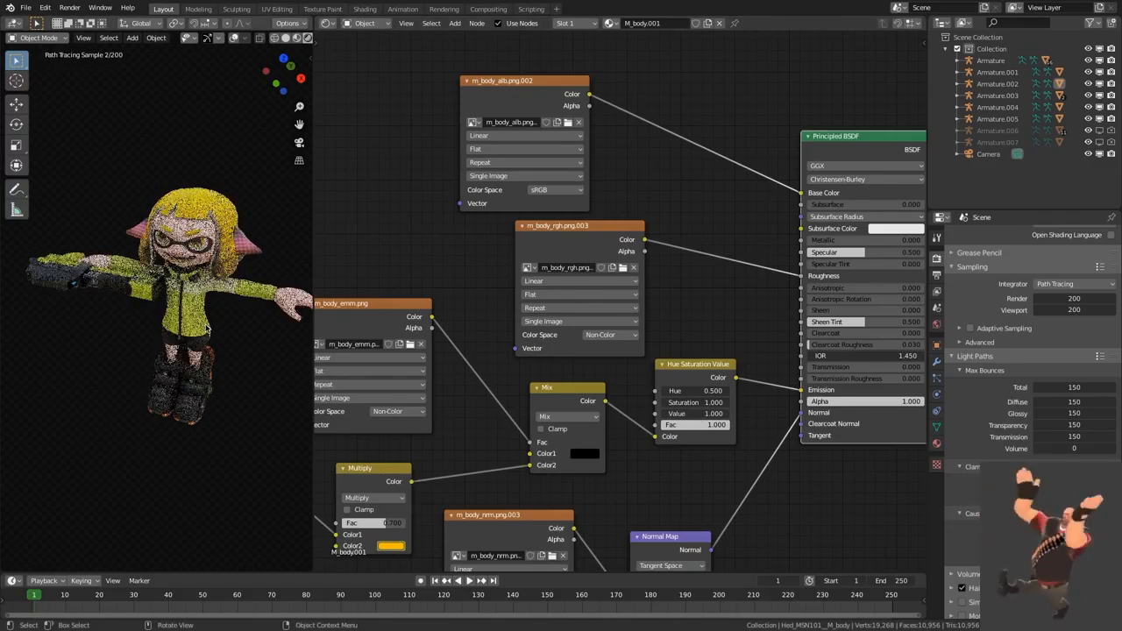
Step: Select the weapon and disconnect the m_body_lv2_alb.png texture from the Mix node's Color2 in M_Body.006
left_click(209, 325)
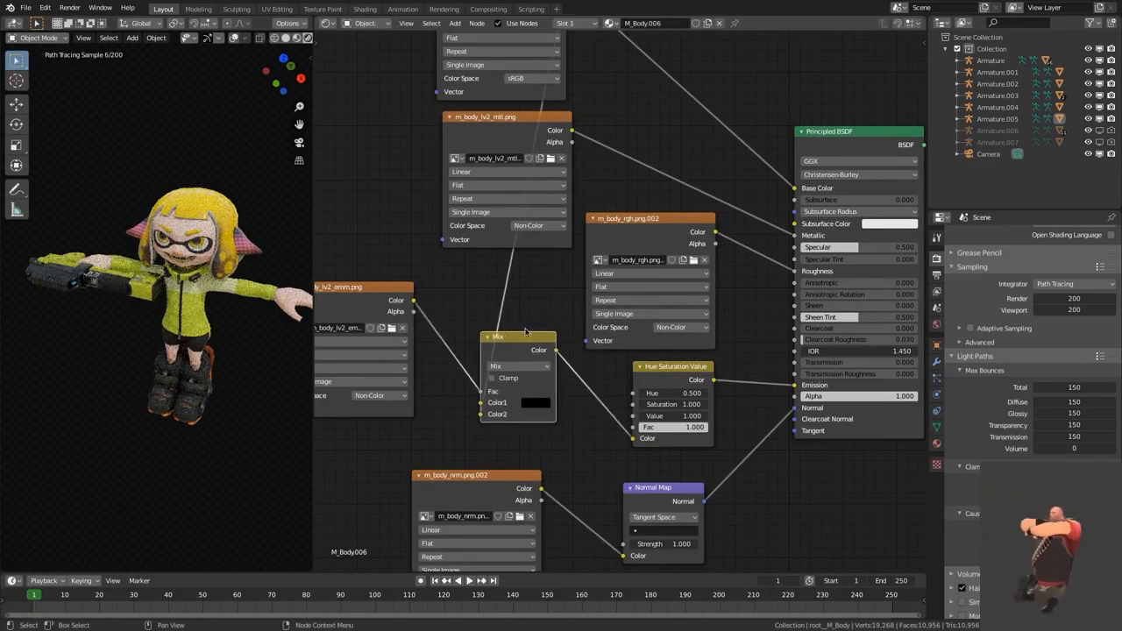
scroll(533, 326, "down", 3)
scroll(549, 314, "up", 1)
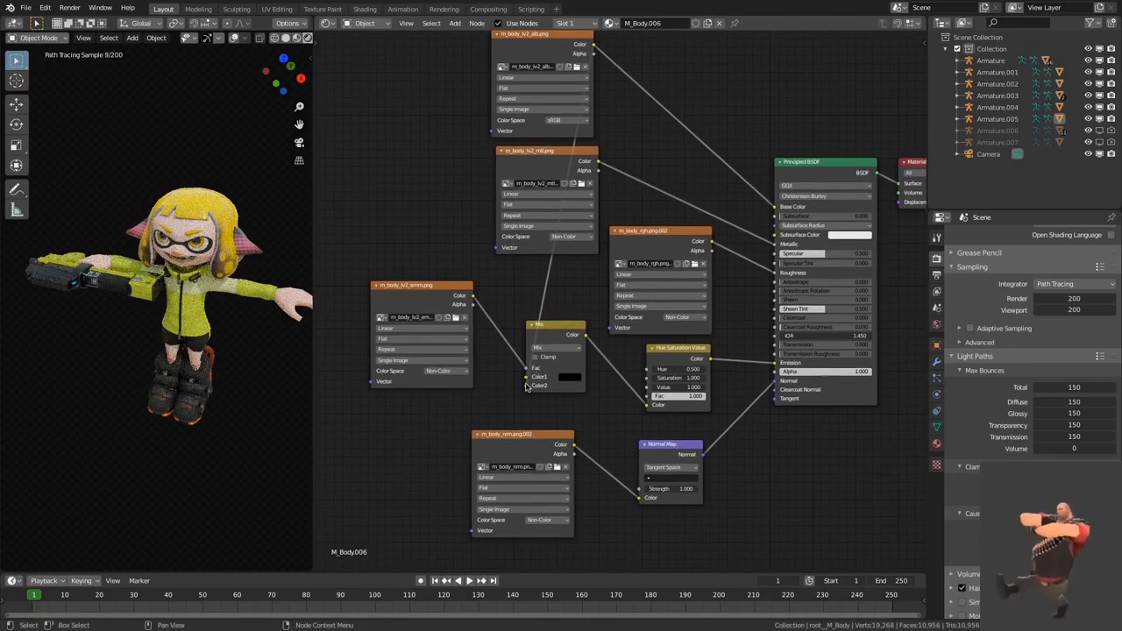
left_click_drag(526, 387, 568, 299)
middle_click_drag(600, 398, 608, 354)
scroll(609, 354, "up", 3)
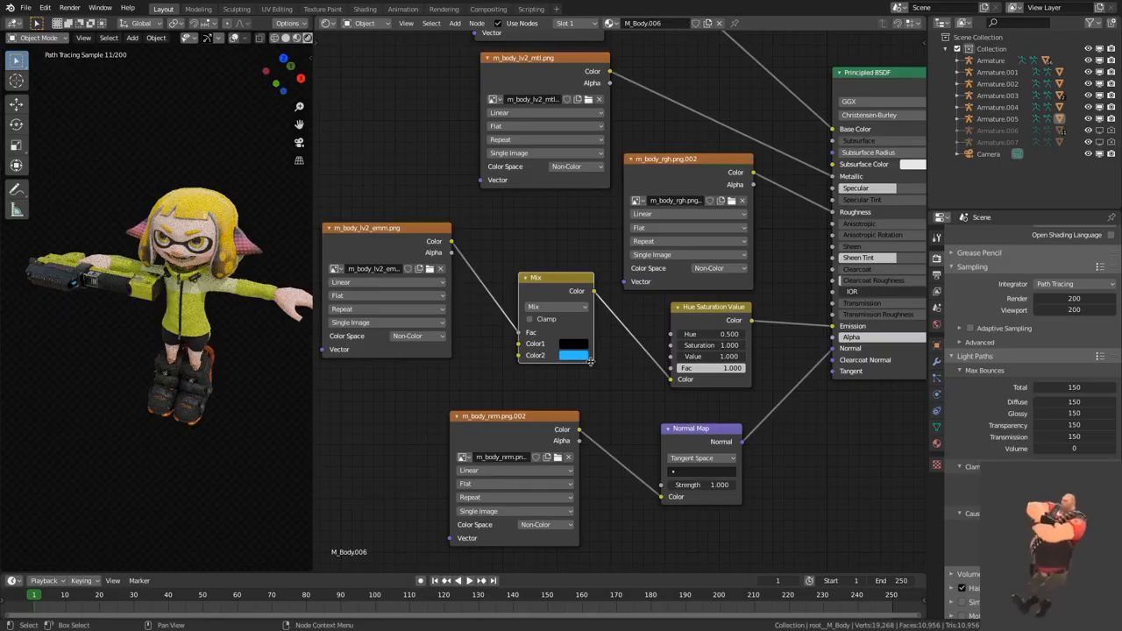
Step: Try the orange FFB800 as the weapon Mix node's Color2 and revert the colour change
left_click(574, 355)
left_click_drag(613, 265, 576, 267)
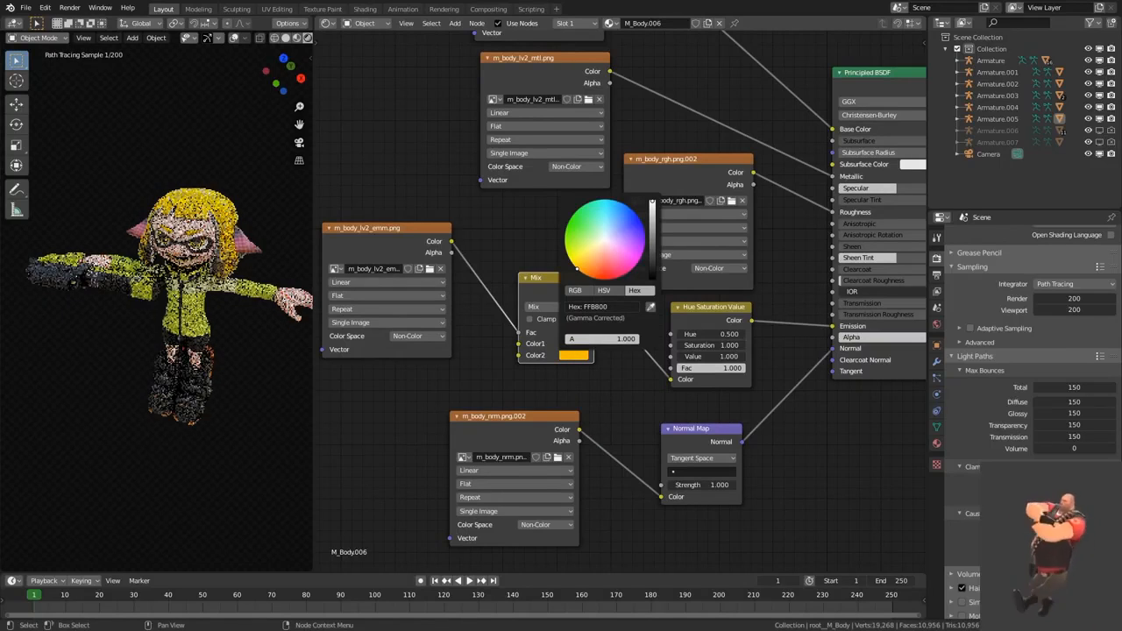
right_click(576, 268)
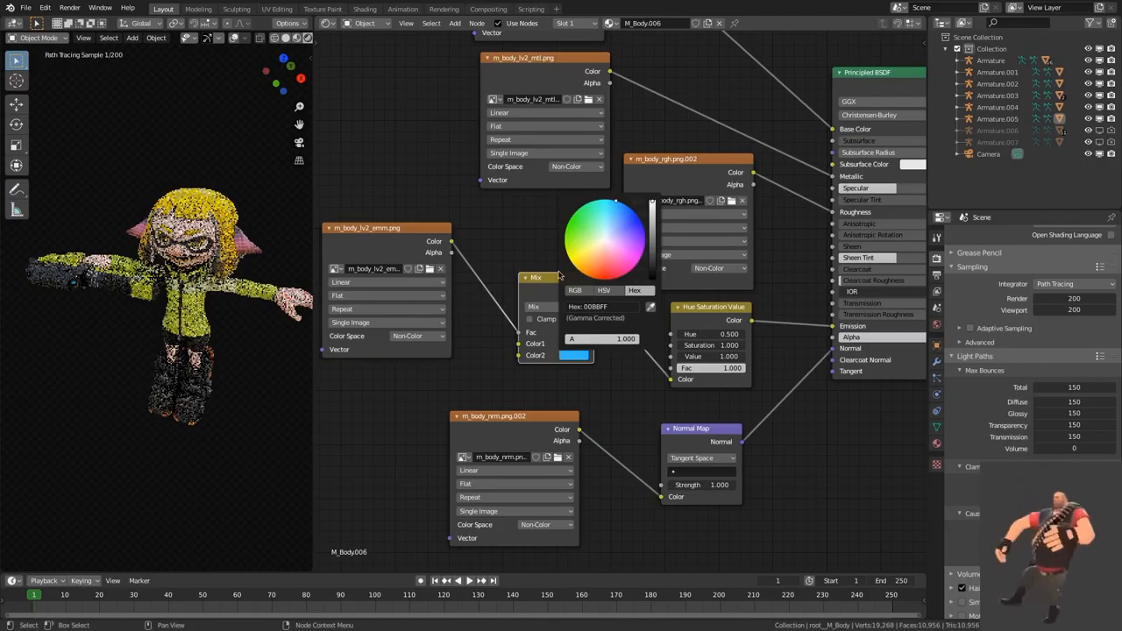
Step: Reconnect the m_body_lv2_alb.png Color output to the Color2 input of the weapon's Mix node
key("Home")
left_click_drag(596, 91, 543, 385)
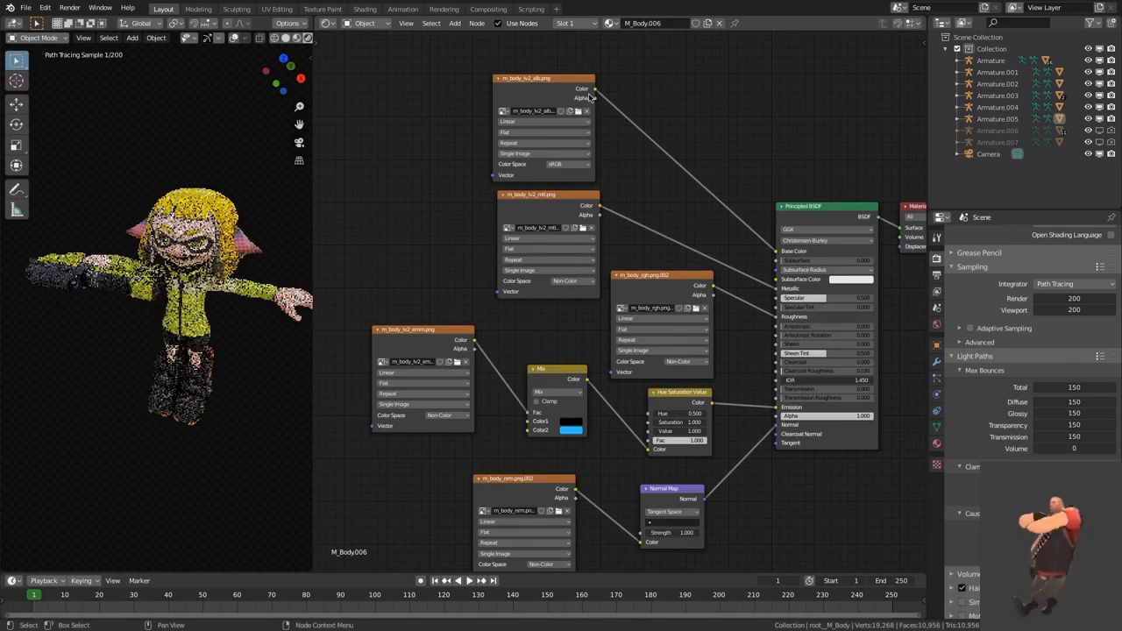
left_click_drag(594, 90, 529, 430)
mouse_move(538, 336)
middle_mouse_down()
mouse_move(513, 221)
mouse_move(501, 262)
middle_mouse_up()
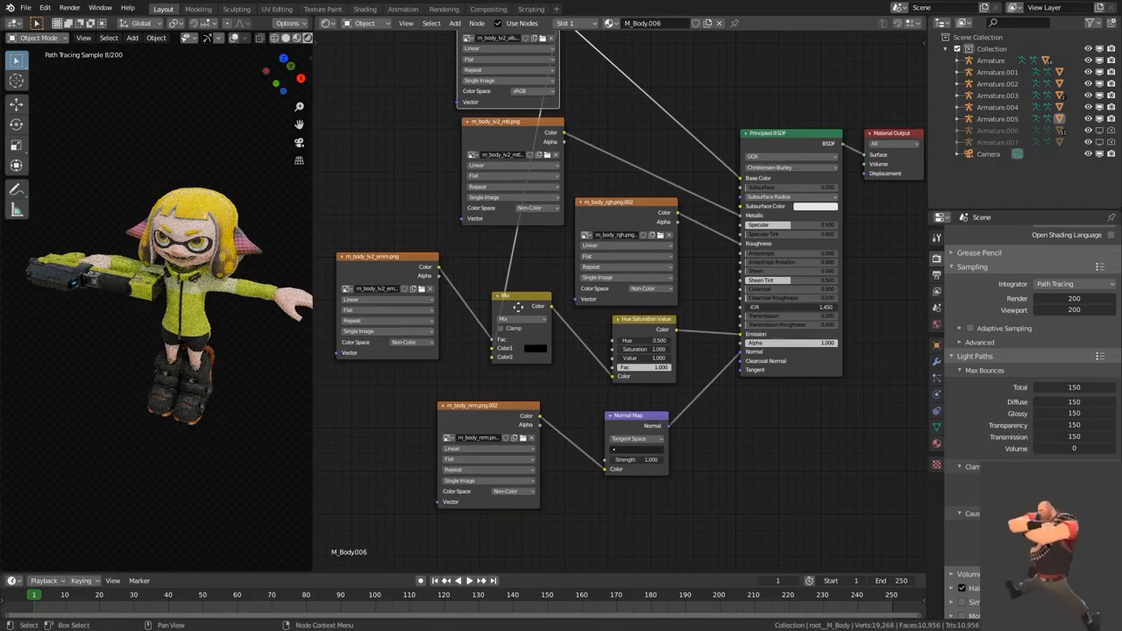
left_click_drag(518, 305, 514, 307)
Step: Try linking the m_body_lv2_emm.png Color output directly to the weapon's Hue Saturation Value node
left_click(522, 275)
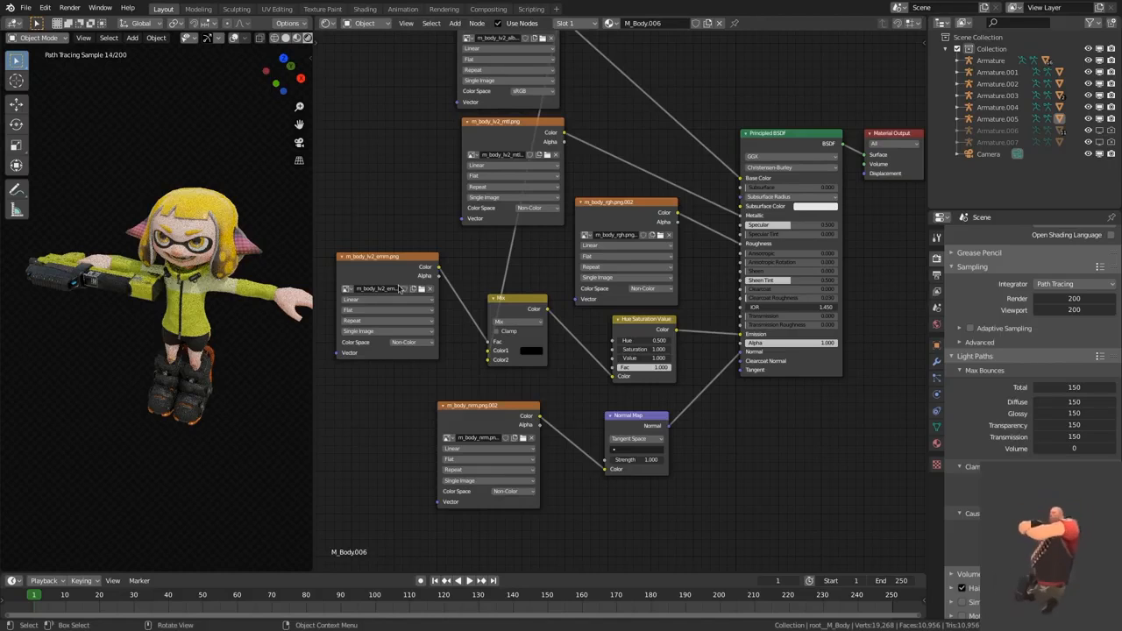
left_click(414, 349)
left_click_drag(440, 266, 611, 376)
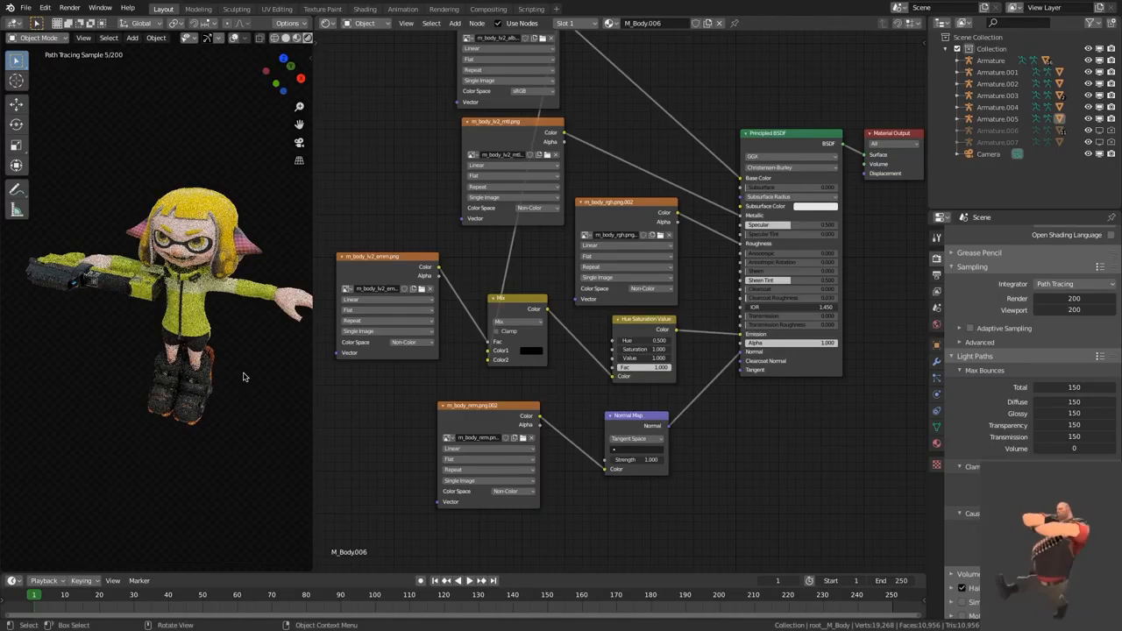
Step: View the character from behind, select the ink tank's frame and examine the node tree of its M_Frame material
key("KP_1")
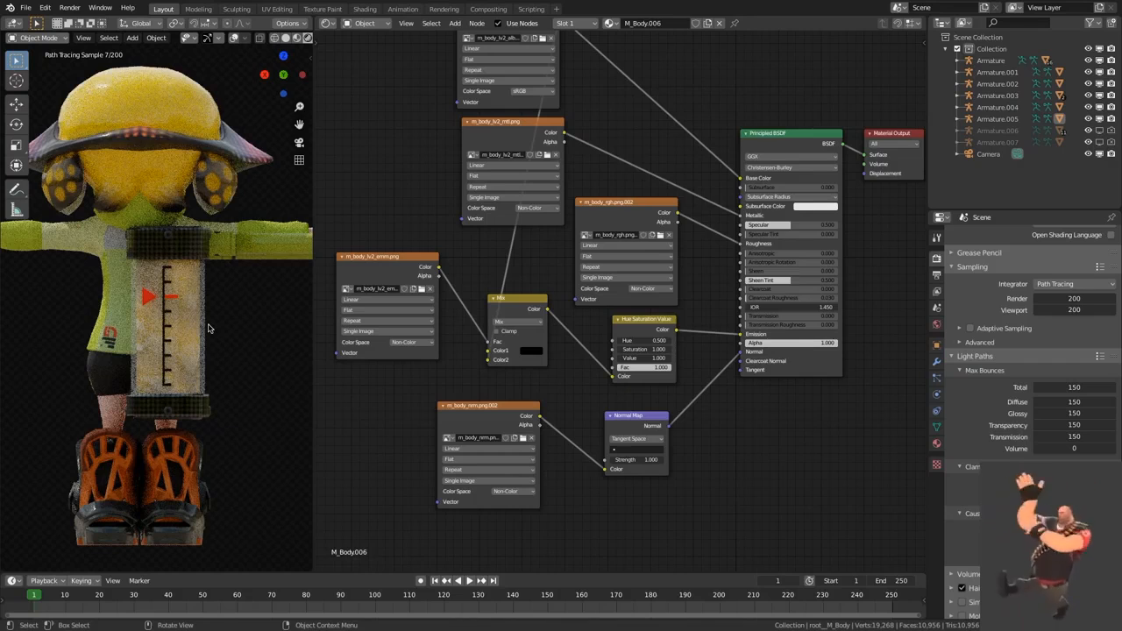
scroll(209, 328, "up", 3)
left_click(176, 222)
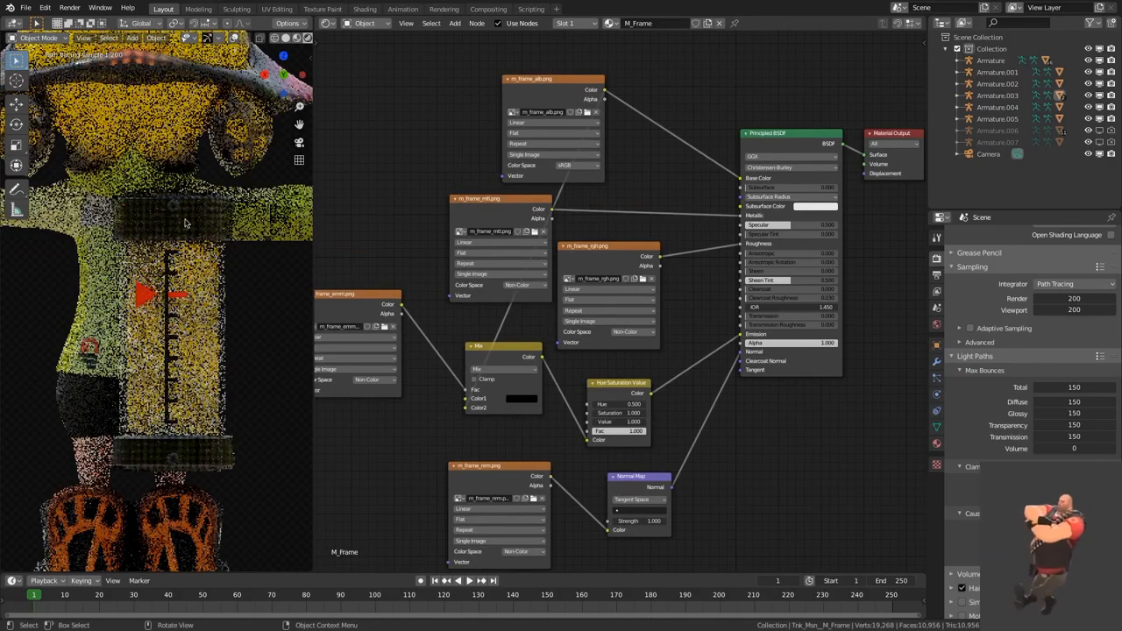
middle_click_drag(691, 324, 741, 302)
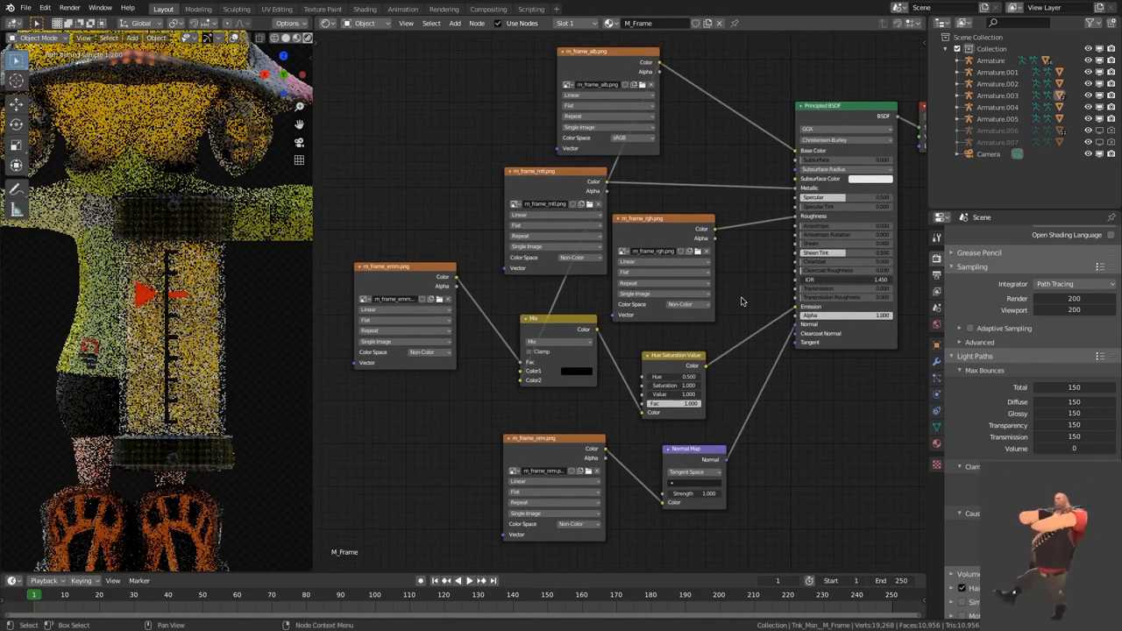
Step: Shift the Mix node slightly down and stretch it wider in the ink tank's M_Frame material
mouse_move(576, 325)
left_mouse_down()
mouse_move(612, 326)
mouse_move(574, 279)
mouse_move(579, 332)
left_mouse_up()
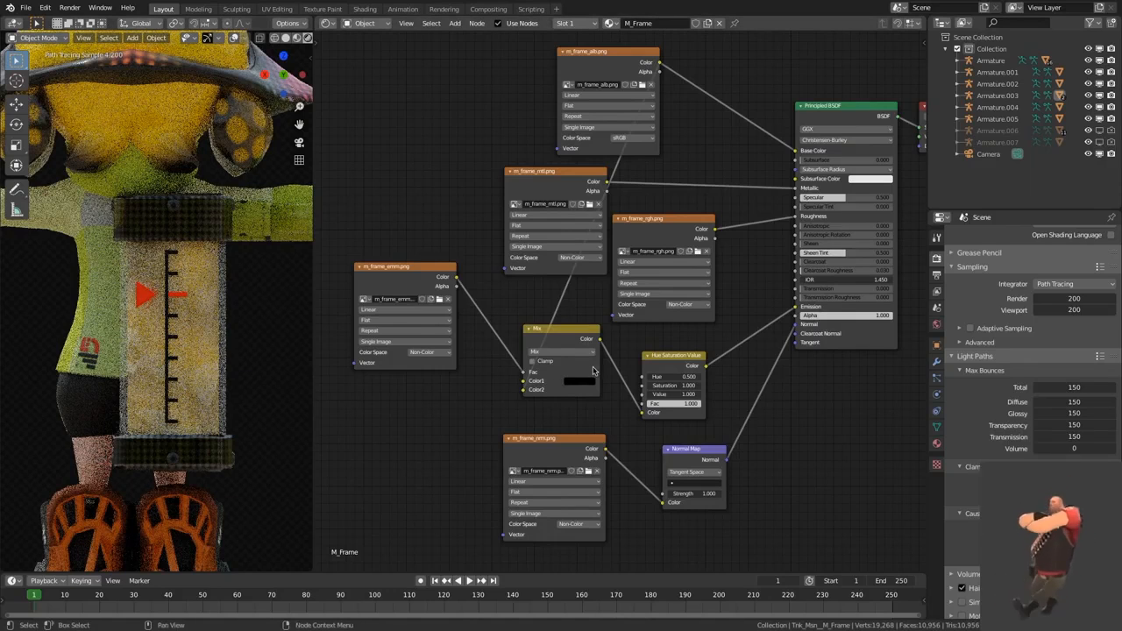
left_click_drag(597, 366, 870, 381)
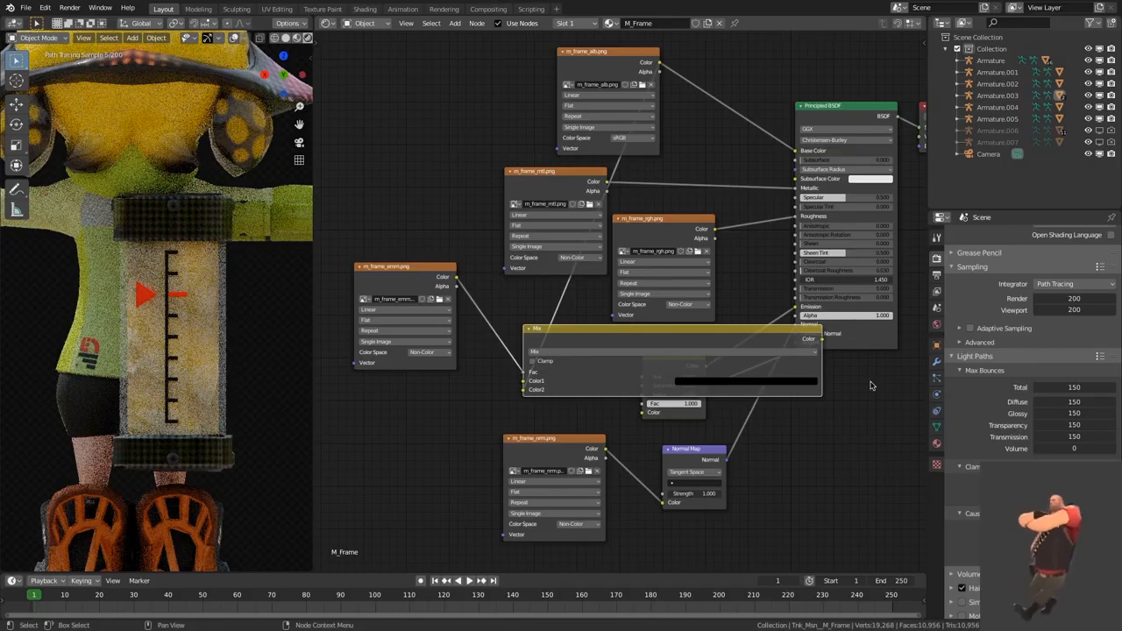
Step: Select the ink tank's glass and reposition the Transparent BSDF, Principled BSDF and Mix Shader nodes of its M_Glass material
left_click(226, 360)
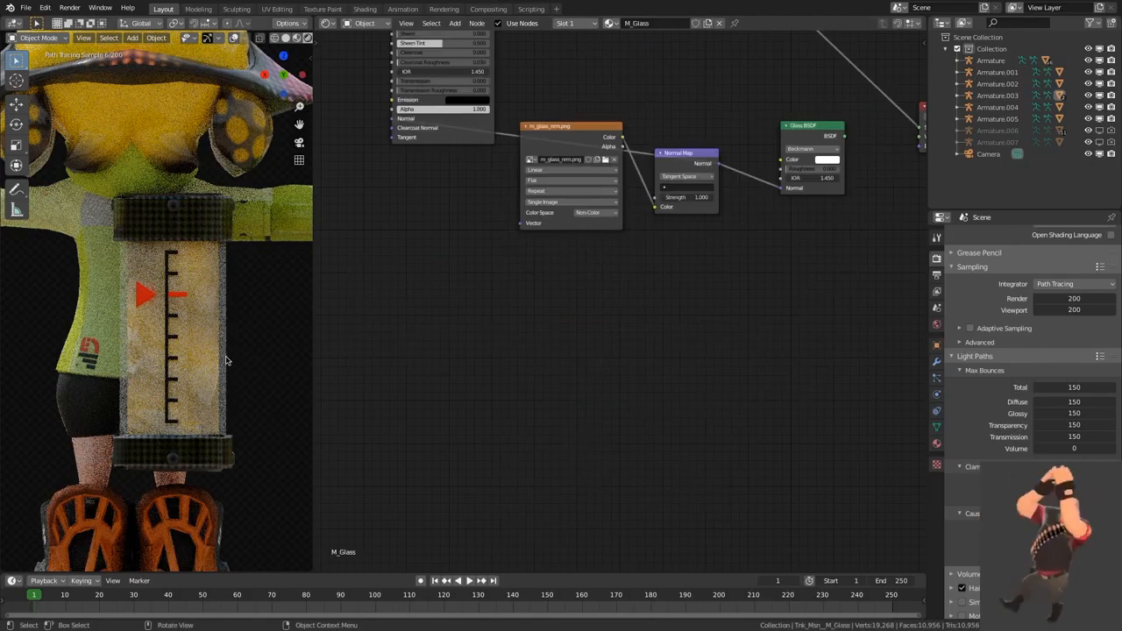
middle_click_drag(583, 339, 621, 516)
middle_click_drag(696, 238, 533, 210)
left_click(671, 285, "ctrl+shift")
middle_click_drag(549, 206, 641, 305)
scroll(641, 305, "down", 2)
left_click(566, 145, "ctrl+shift")
scroll(684, 253, "up", 3)
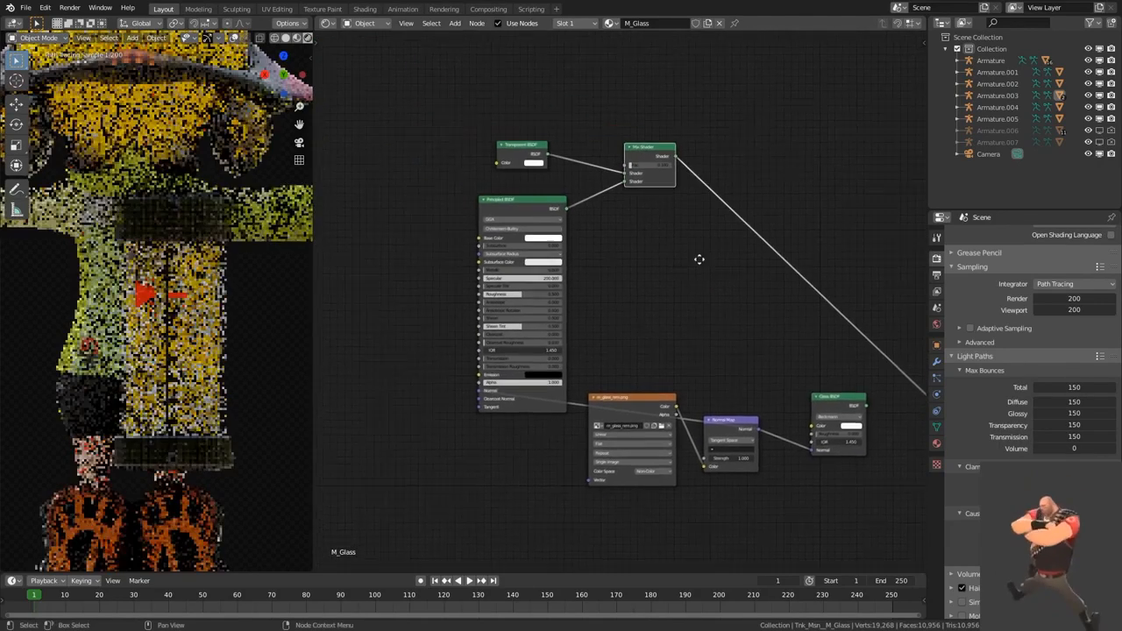
left_click_drag(726, 134, 605, 291)
left_click_drag(744, 156, 721, 86)
scroll(741, 334, "down", 2)
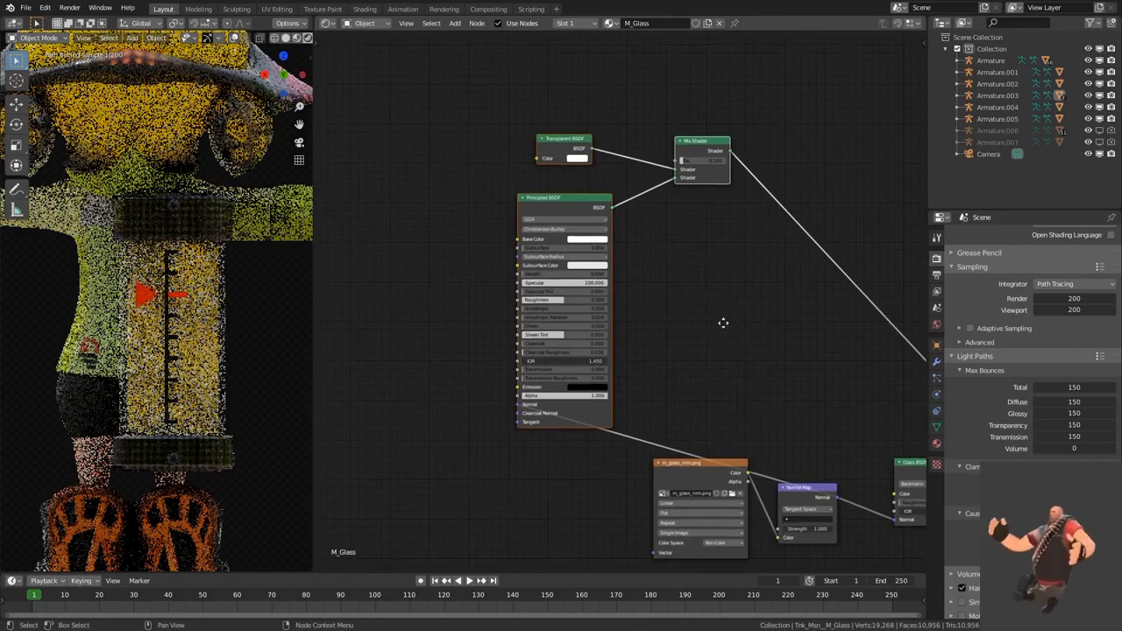
Step: Arrange the m_glass_nrm.png and Normal Map nodes in front of the Principled BSDF's Normal input
middle_click_drag(736, 342, 706, 269)
left_click_drag(792, 355, 704, 458)
left_click_drag(796, 420, 435, 307)
middle_click_drag(434, 173, 579, 248)
scroll(567, 264, "up", 1)
left_click_drag(397, 303, 557, 403)
left_click_drag(681, 175, 691, 162)
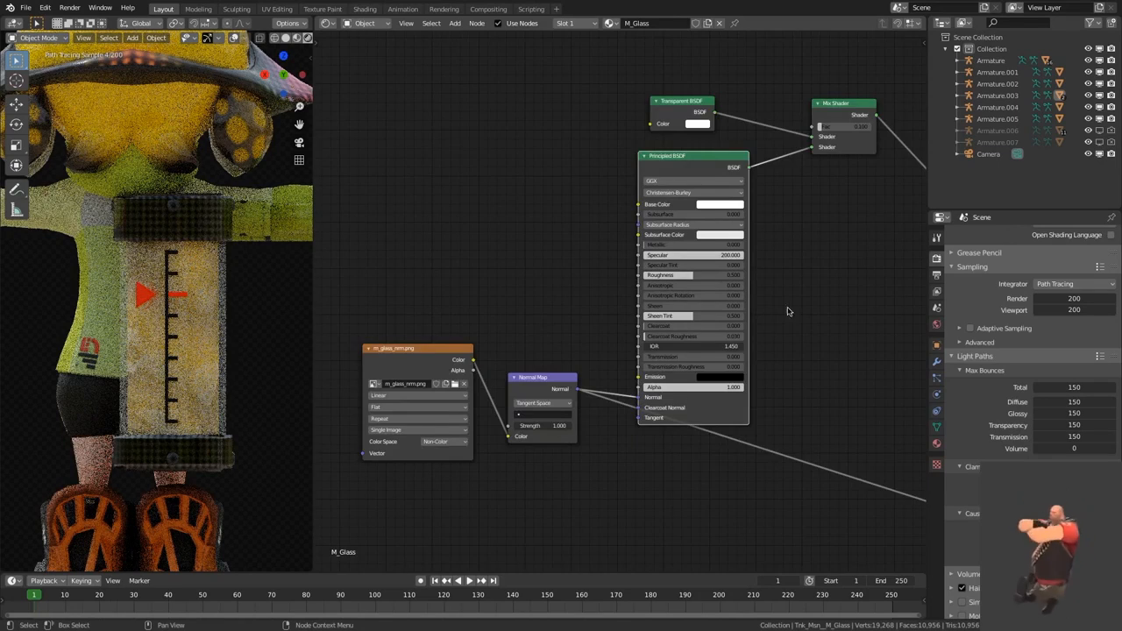
Step: Shift the Mix Shader and Transparent BSDF nodes of the glass material slightly to the right
middle_click_drag(783, 316, 726, 396)
scroll(683, 393, "up", 1)
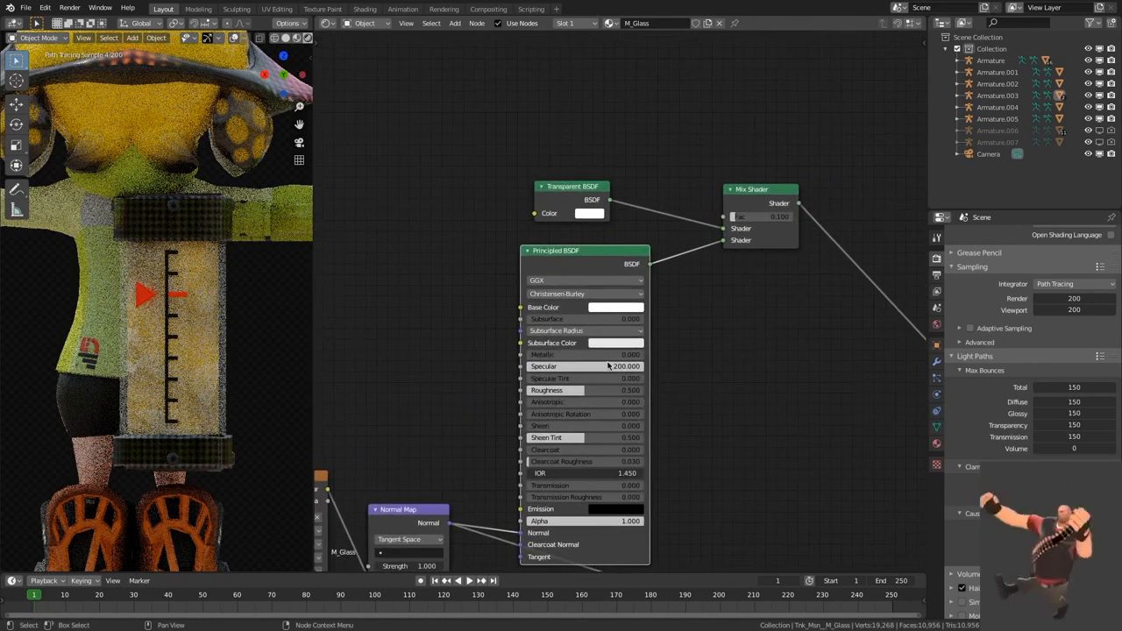
middle_click_drag(688, 396, 672, 401)
left_click_drag(739, 192, 750, 191)
left_click(661, 179)
left_click_drag(586, 190, 596, 189)
left_click(590, 180)
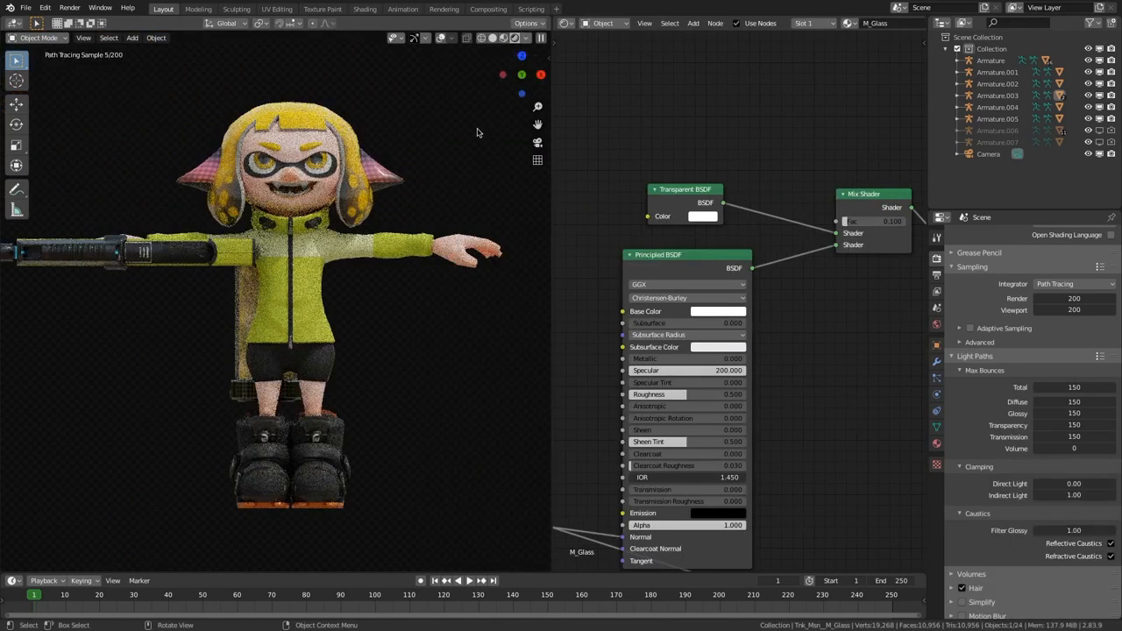
Step: Start a test render of the scene and close the render window
key("F12")
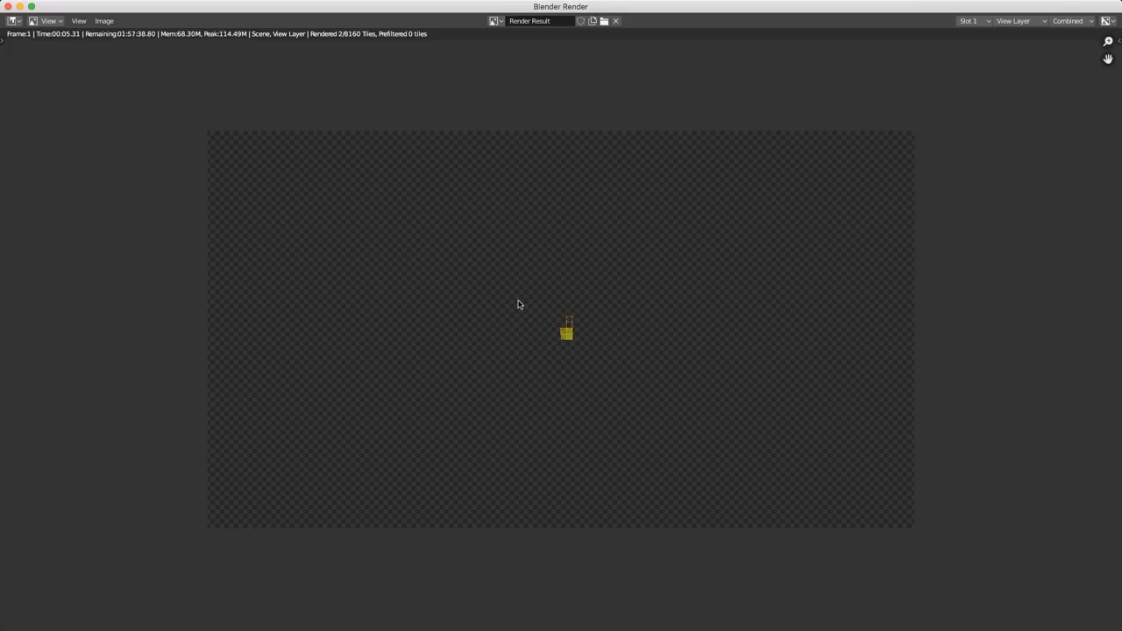
left_click(8, 7)
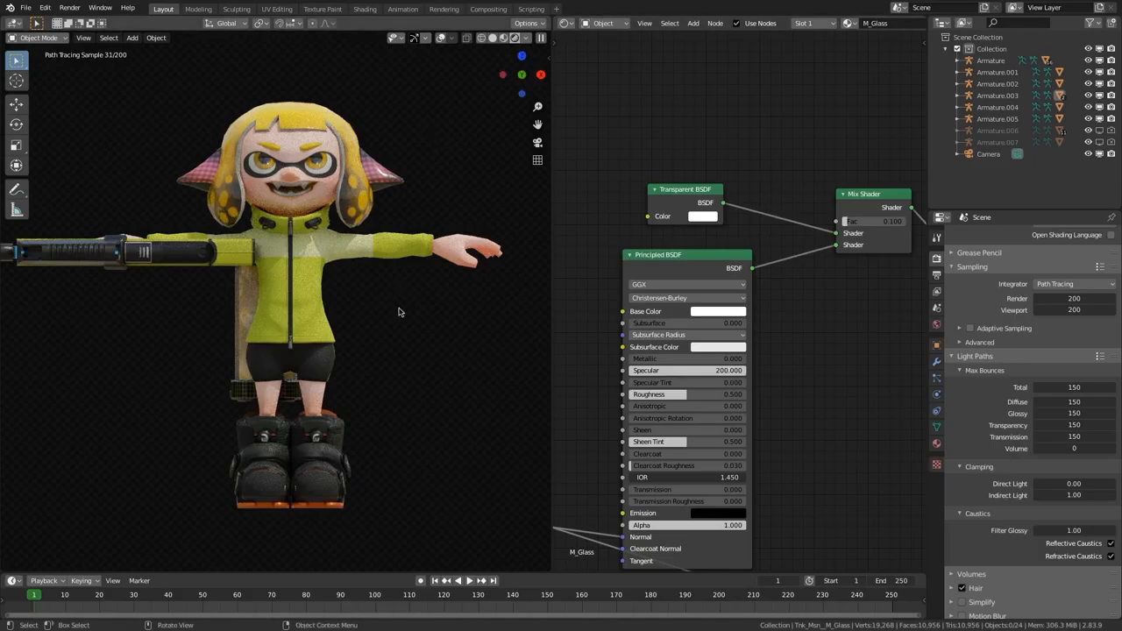
Step: Try a viewport sample count of 0 in the Cycles sampling settings and cancel the change
scroll(944, 337, "up", 2)
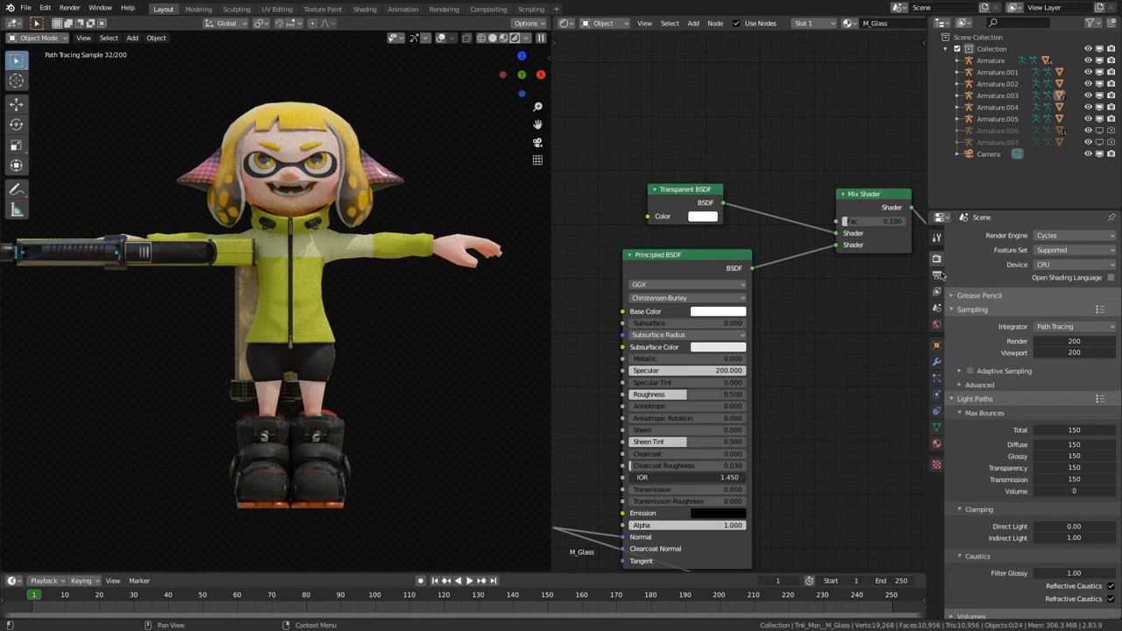
left_click(1069, 233)
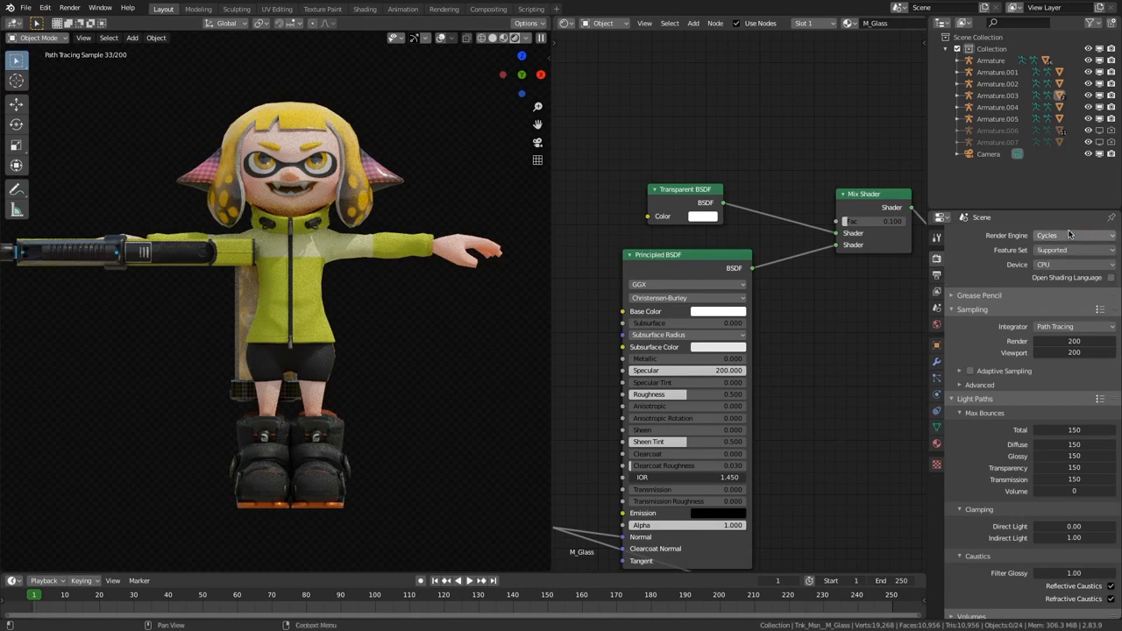
scroll(959, 338, "down", 1)
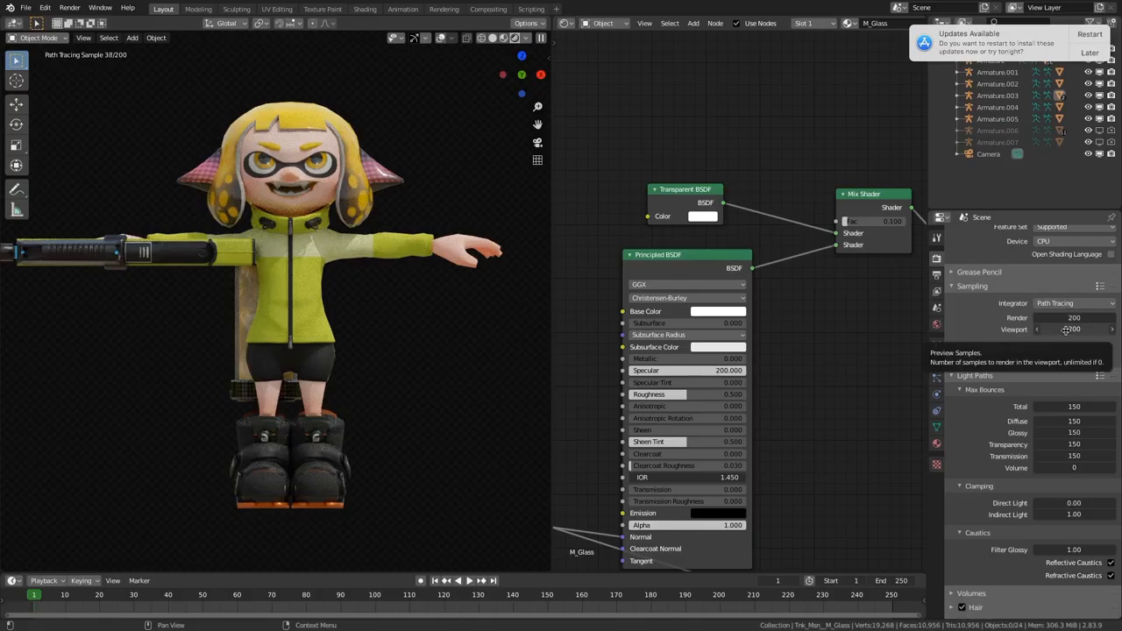
left_click_drag(1074, 330, 972, 329)
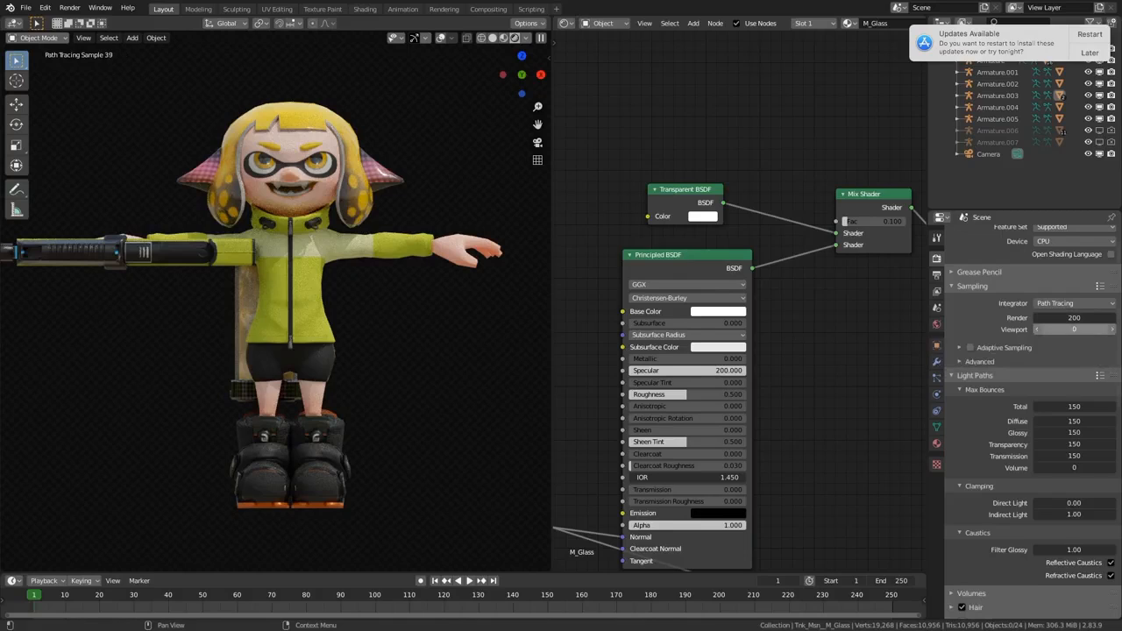
key("Escape")
scroll(993, 348, "down", 2)
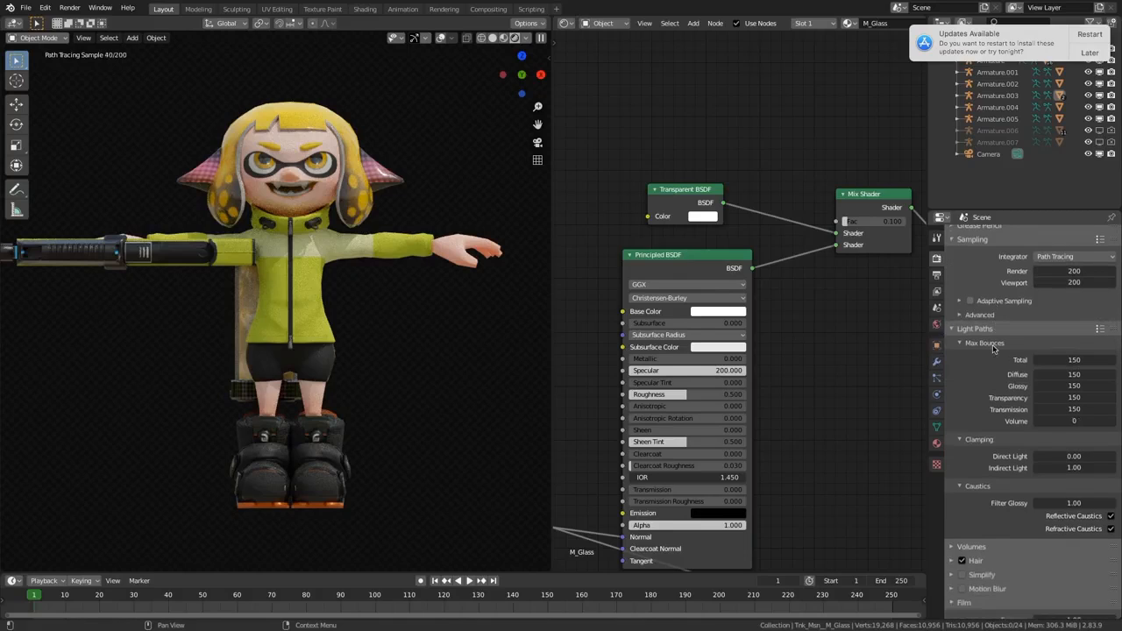
Step: Toggle Adaptive Sampling on and off again, and check the Advanced sampling options
left_click(968, 301)
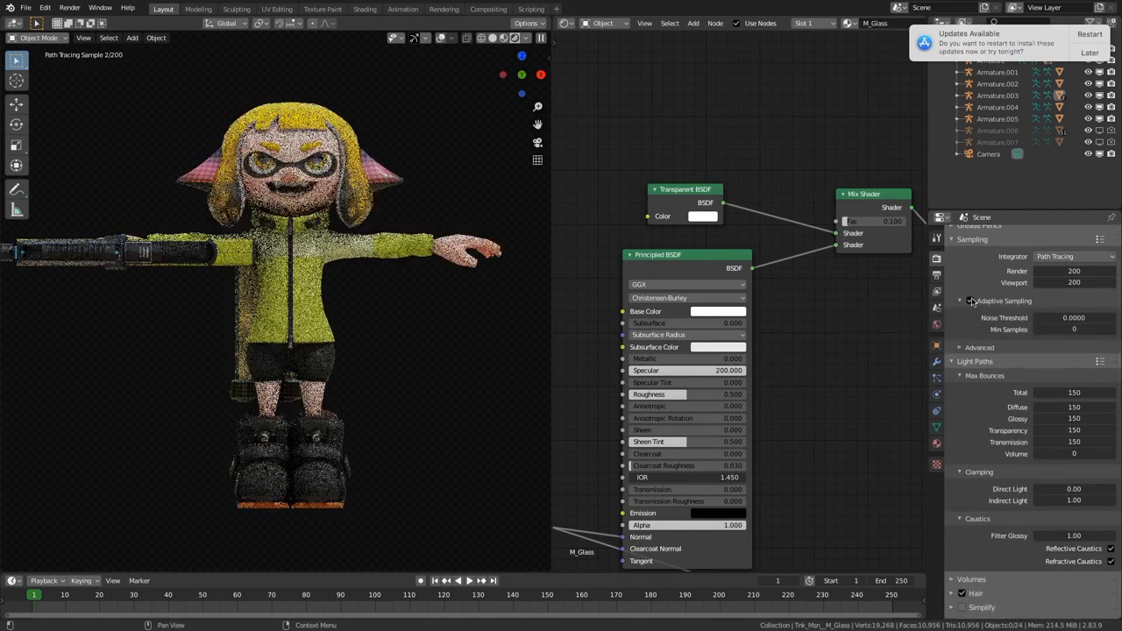
left_click(970, 300)
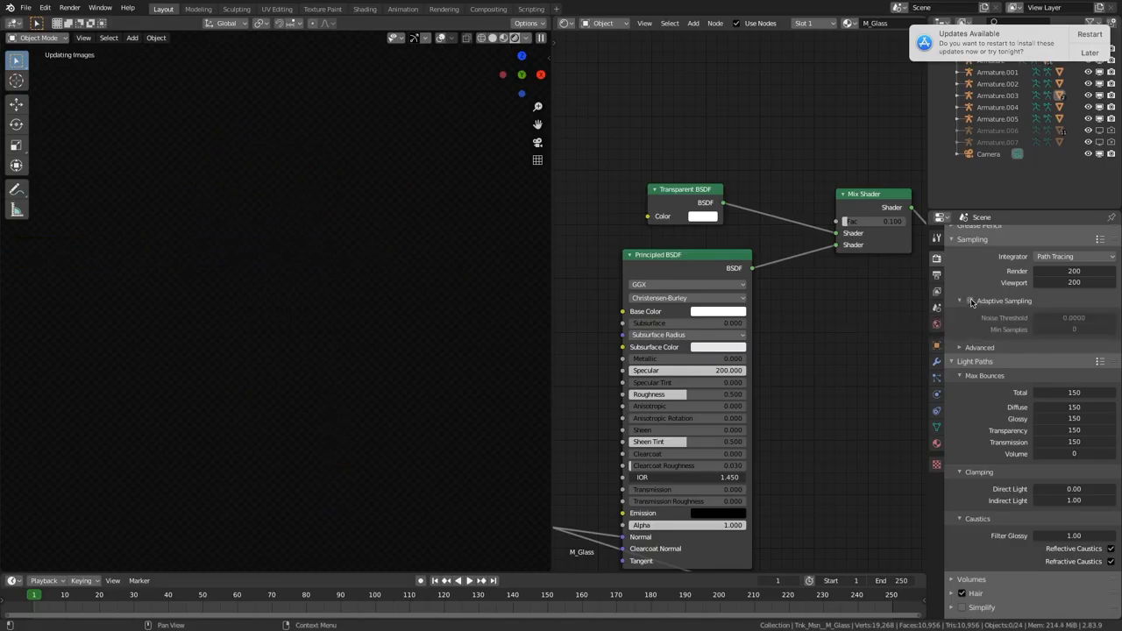
left_click(956, 302)
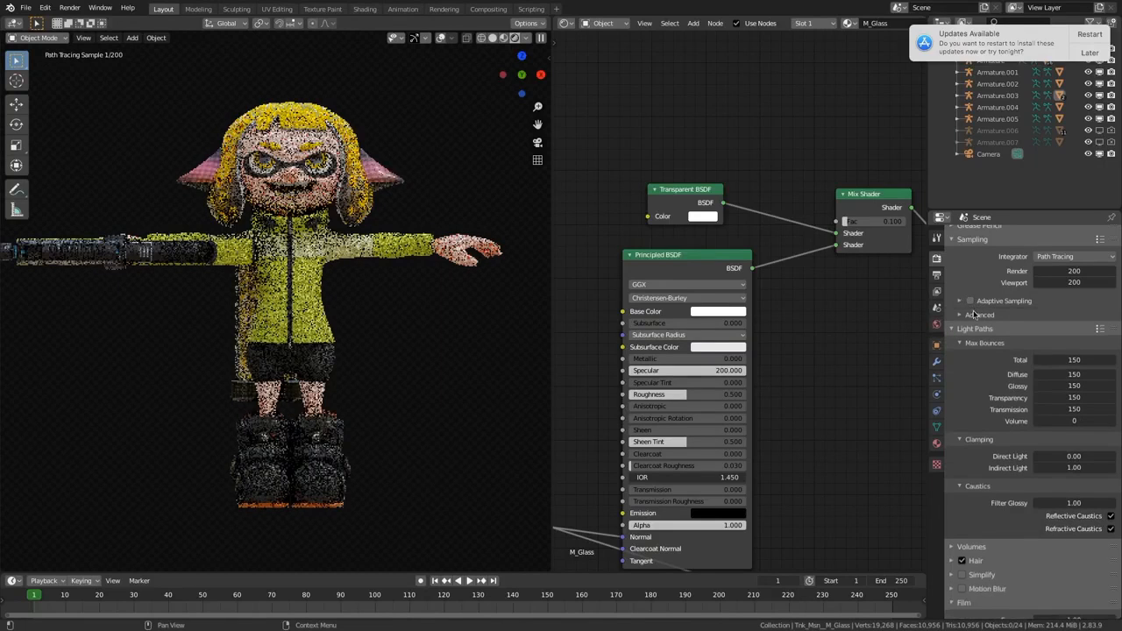
scroll(970, 340, "down", 2)
left_click(960, 269)
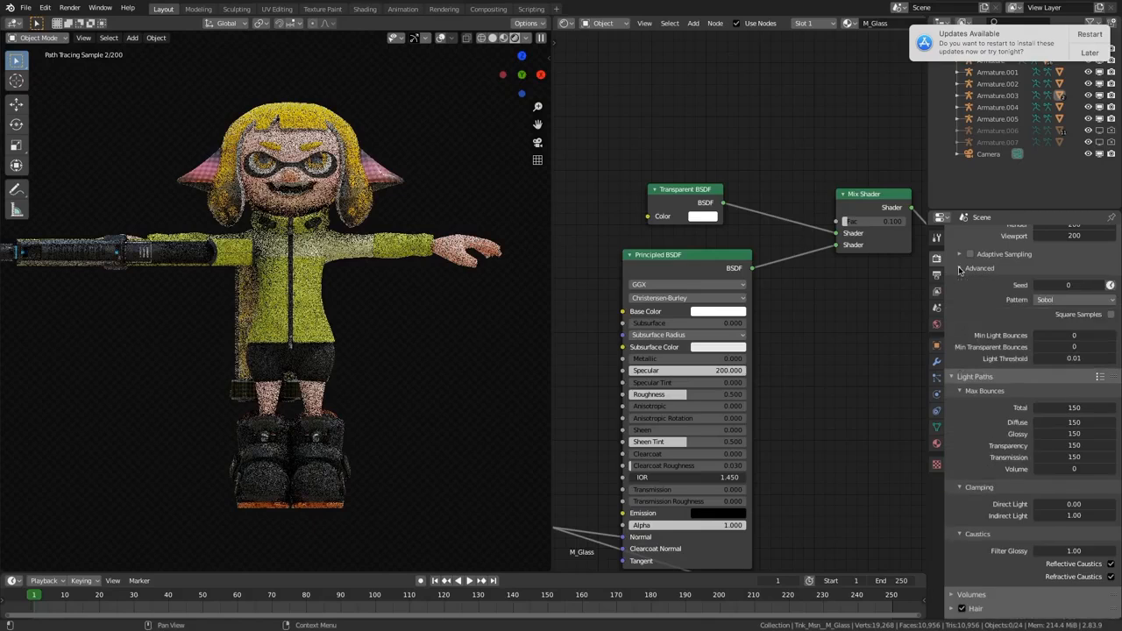
left_click(960, 268)
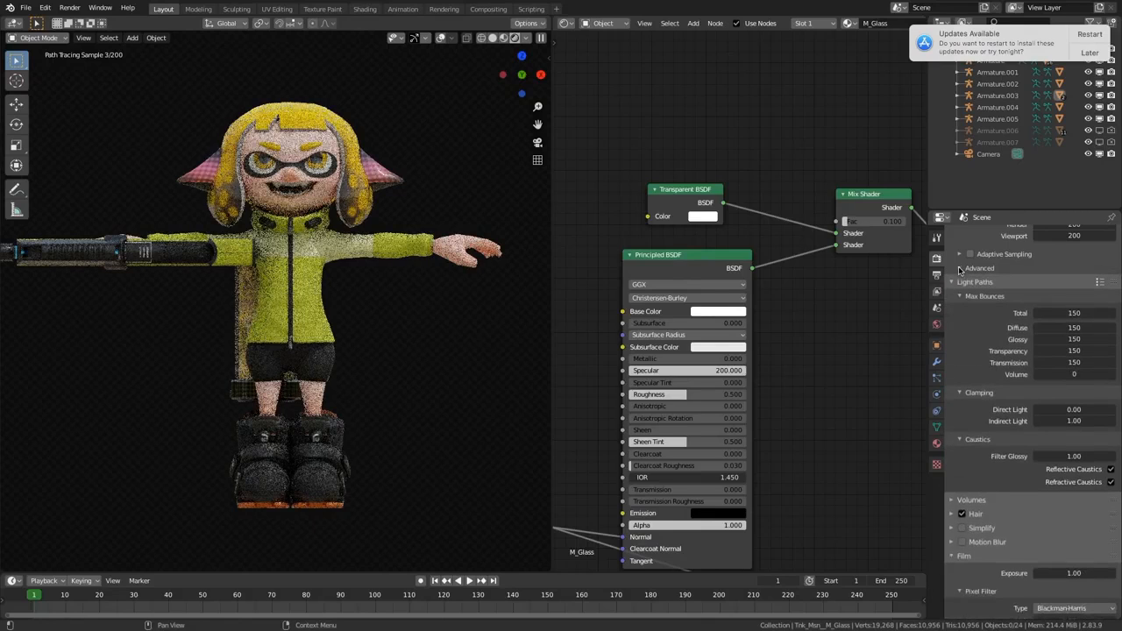
Step: Try an Indirect Light clamping of 0 and restrict the viewport render to a region around the character's face
scroll(962, 276, "down", 2)
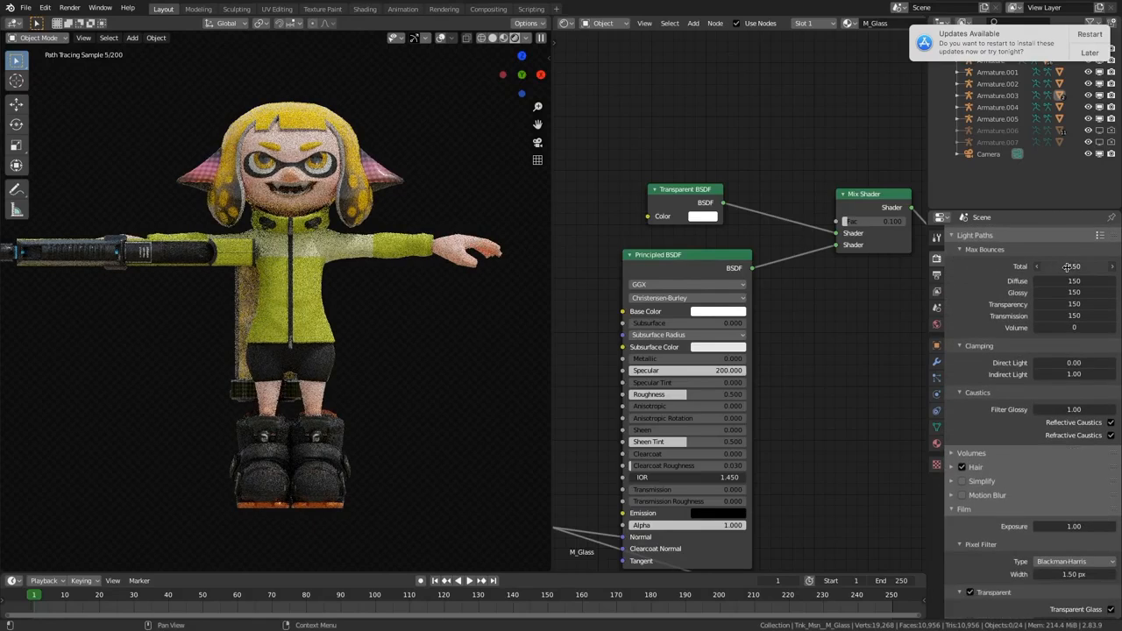
scroll(995, 324, "up", 2)
scroll(996, 327, "up", 1)
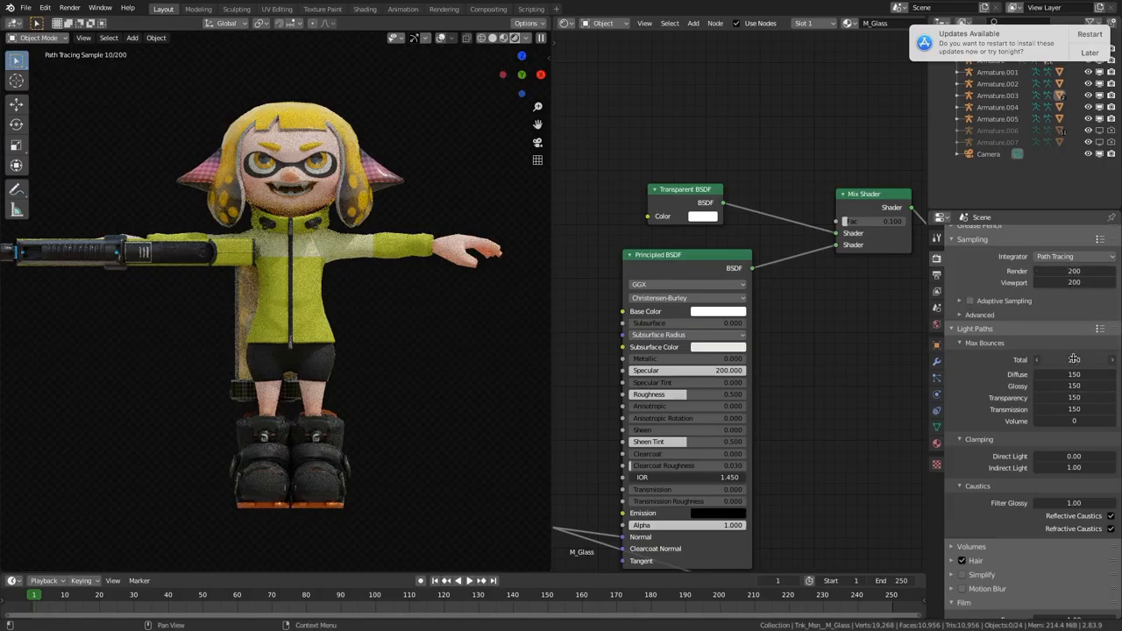
scroll(1074, 361, "up", 1)
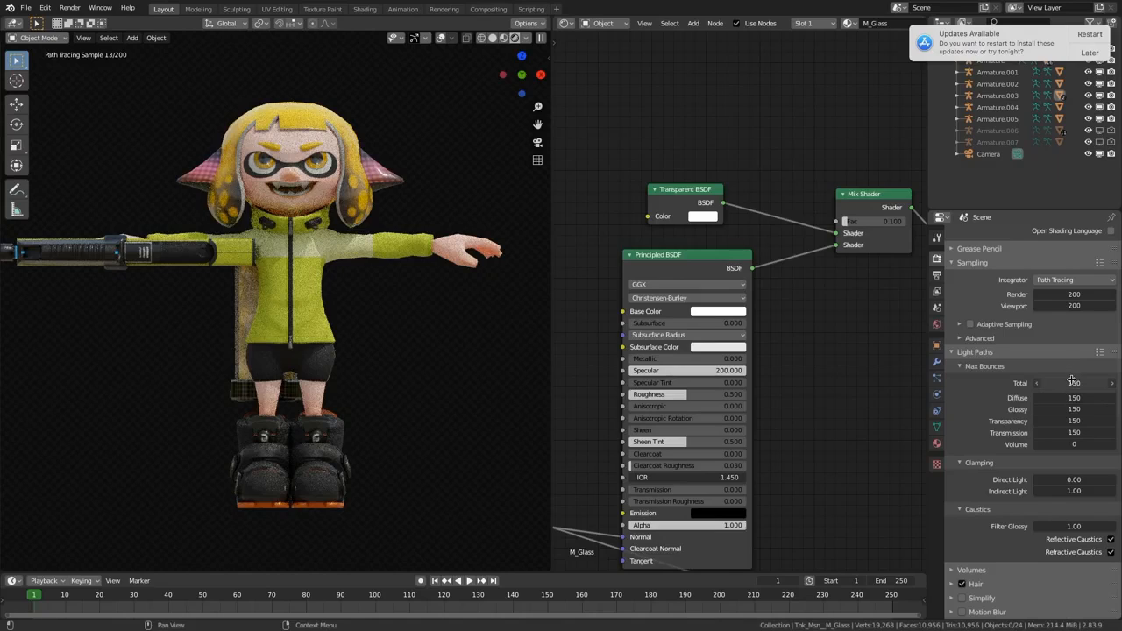
scroll(1072, 425, "down", 3)
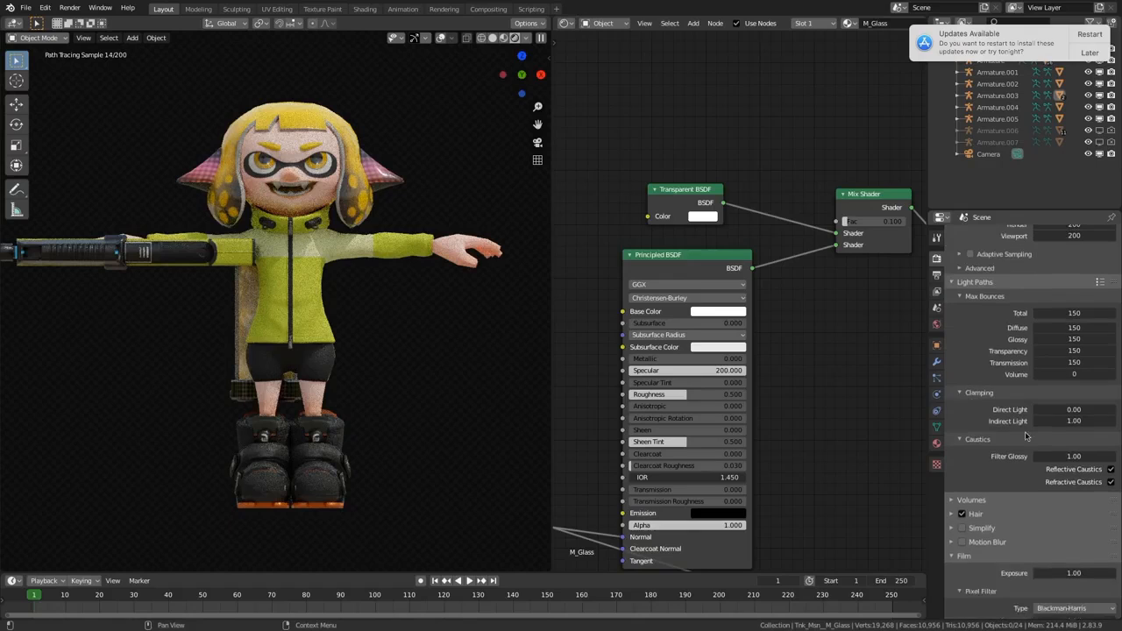
left_click(1071, 422)
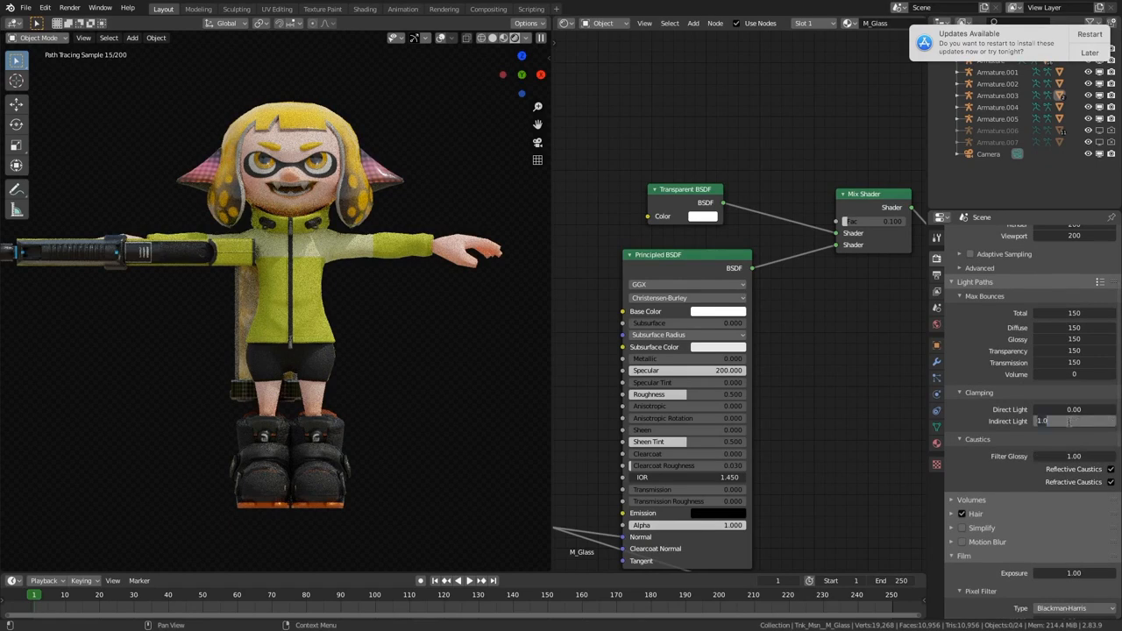
type("0")
key("Return")
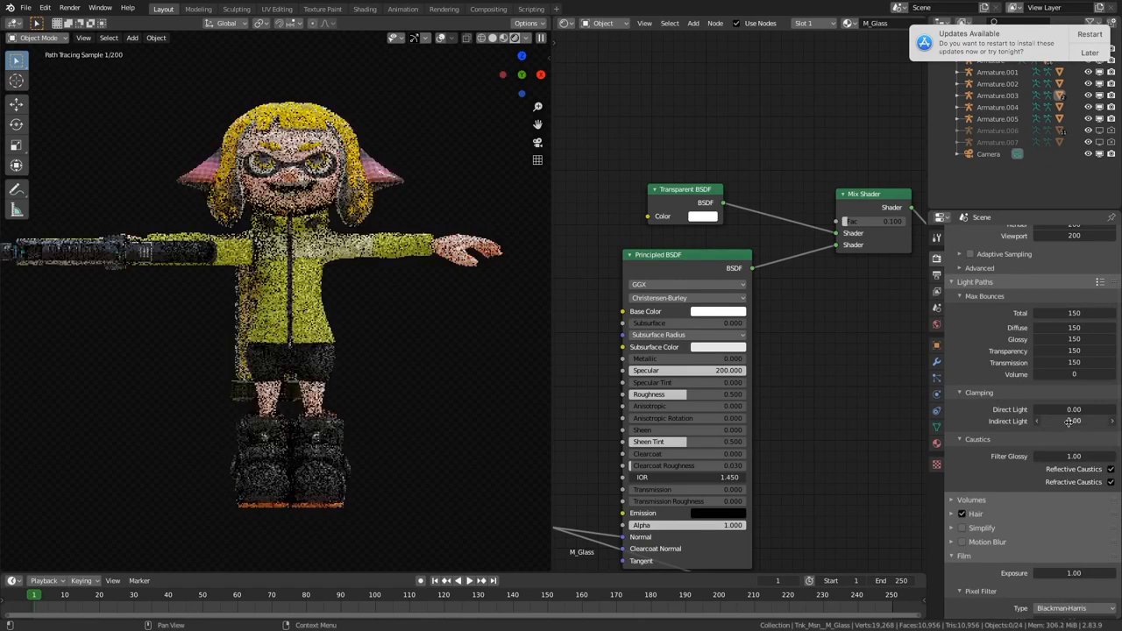
key("ctrl+b")
left_click_drag(347, 114, 238, 217)
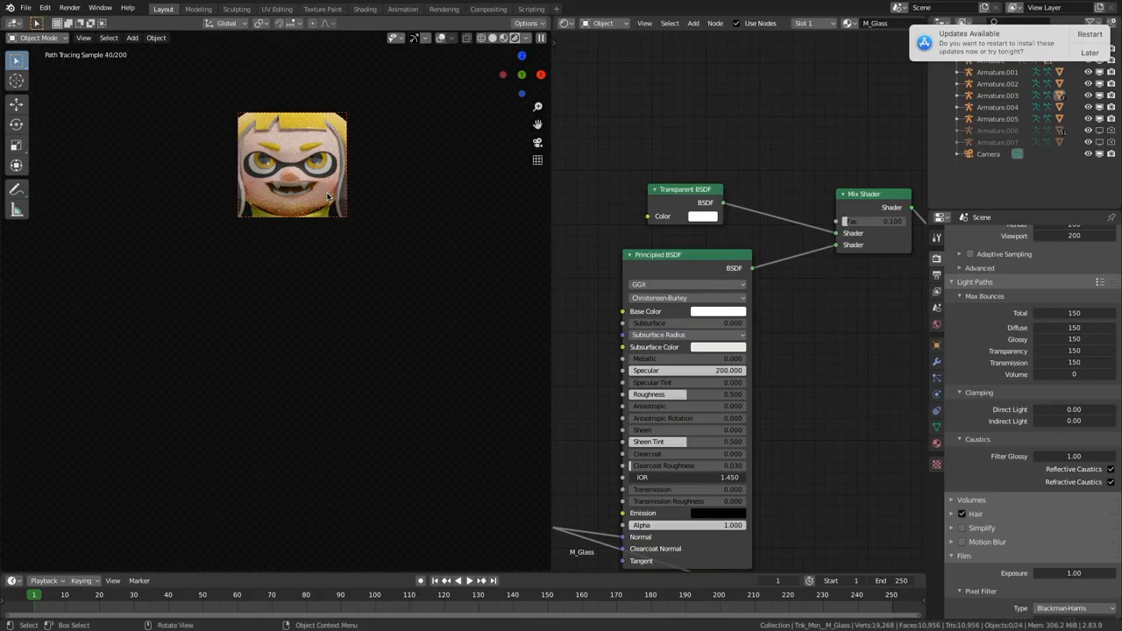
Step: Set the Volume max bounces to 150 in the light path settings
left_click(1067, 374)
type("150")
key("Return")
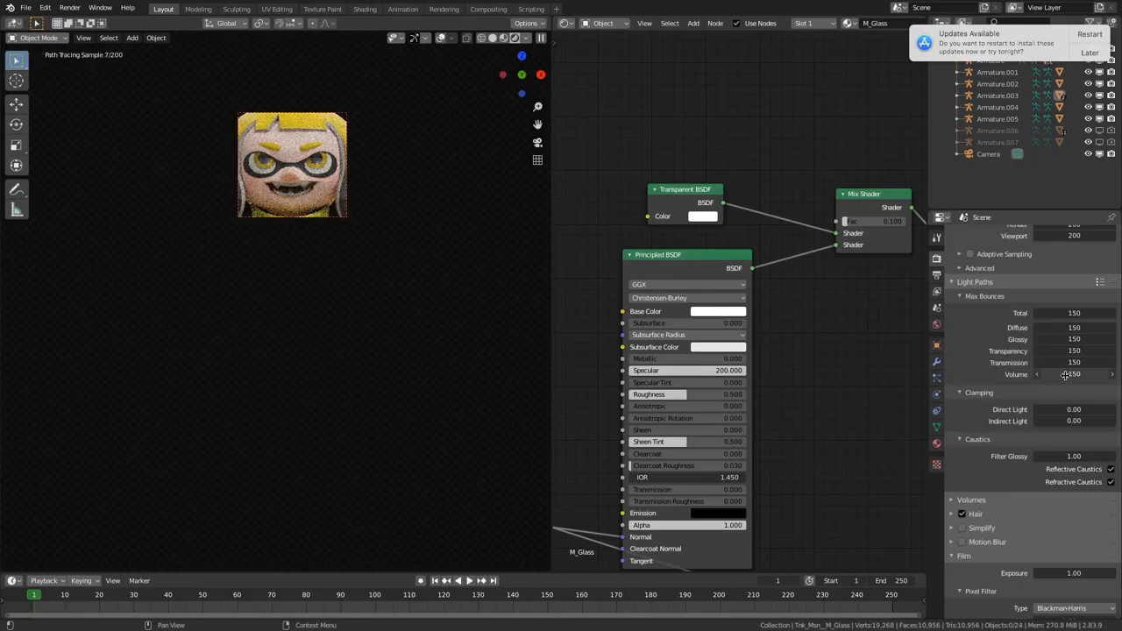
left_click(1063, 377)
key("Return")
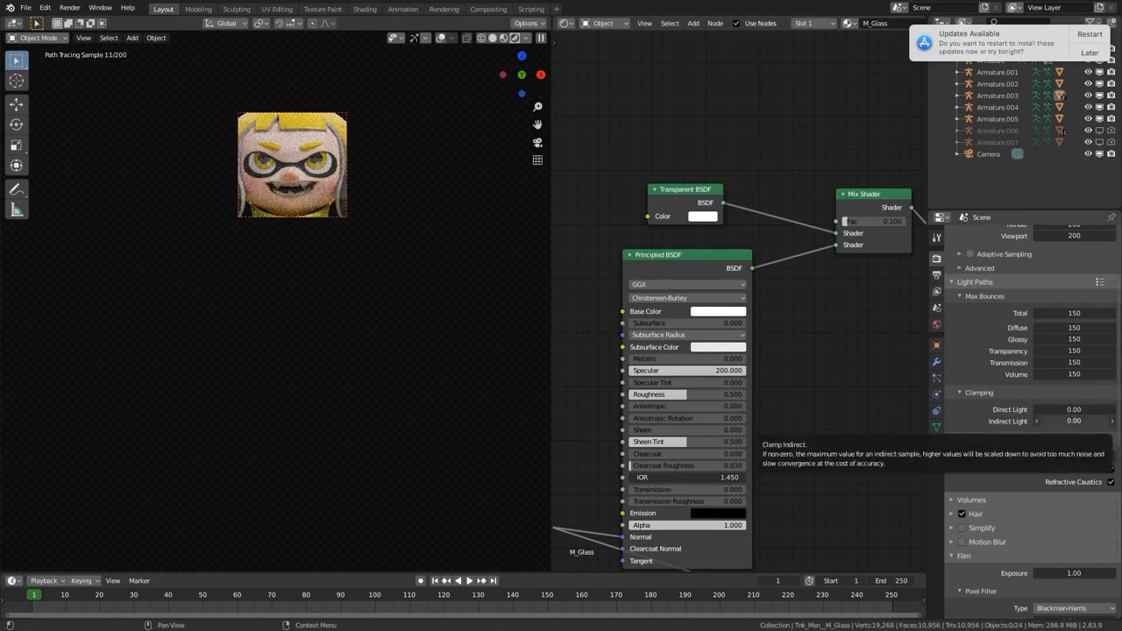
Step: Try 0.10 for the Indirect Light clamping and settle on a value of 1.00
left_click(1073, 421)
type("2")
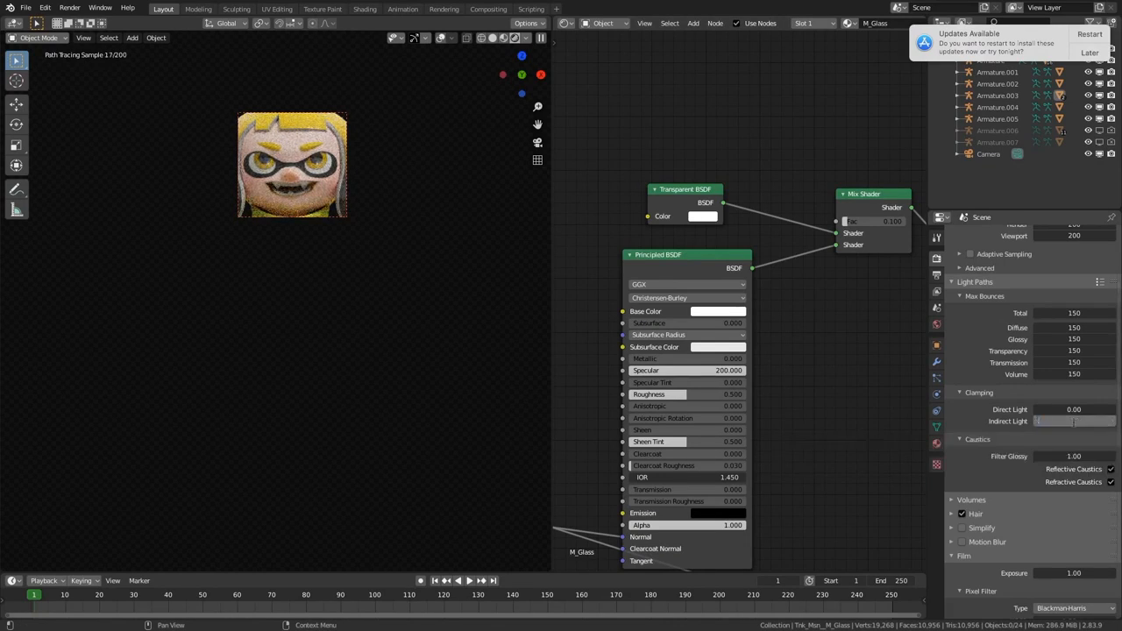
key("Return")
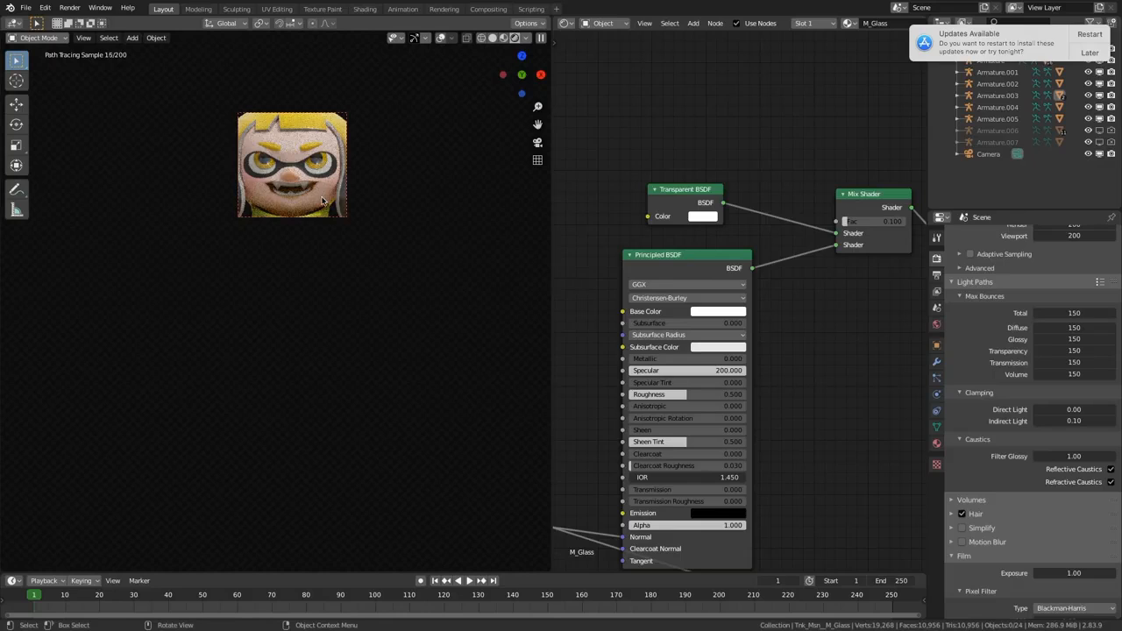
left_click(1068, 421)
type("1")
key("Return")
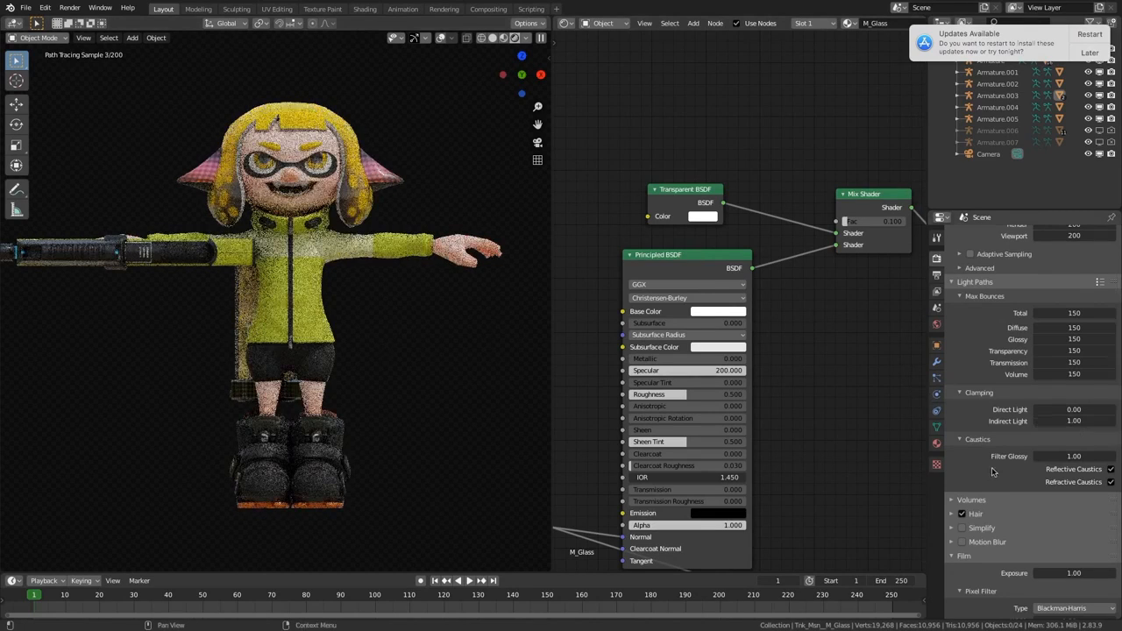
Step: Switch the film's Transparent option off and on again to compare the backgrounds
scroll(994, 469, "down", 2)
scroll(987, 434, "down", 3)
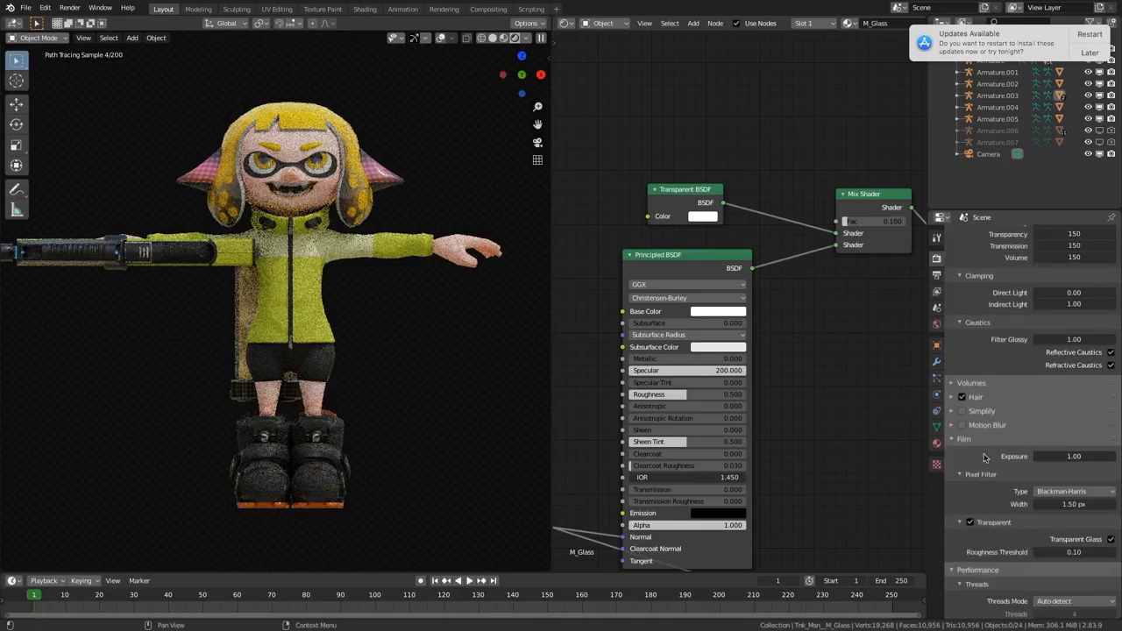
scroll(971, 444, "down", 2)
scroll(971, 444, "down", 3)
left_click(970, 406)
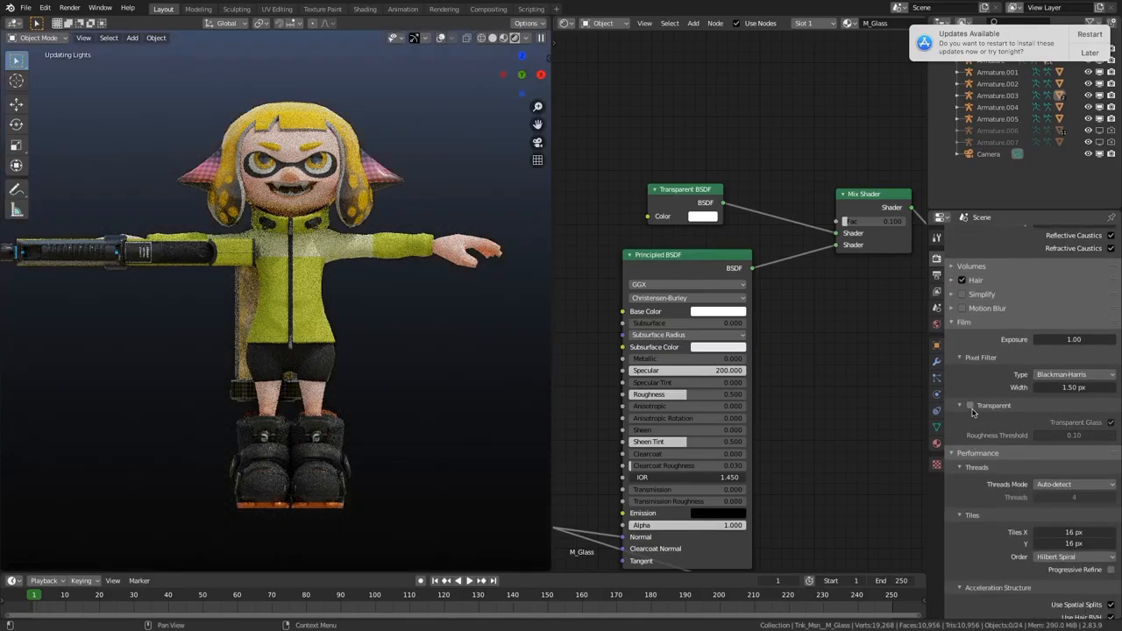
left_click(970, 406)
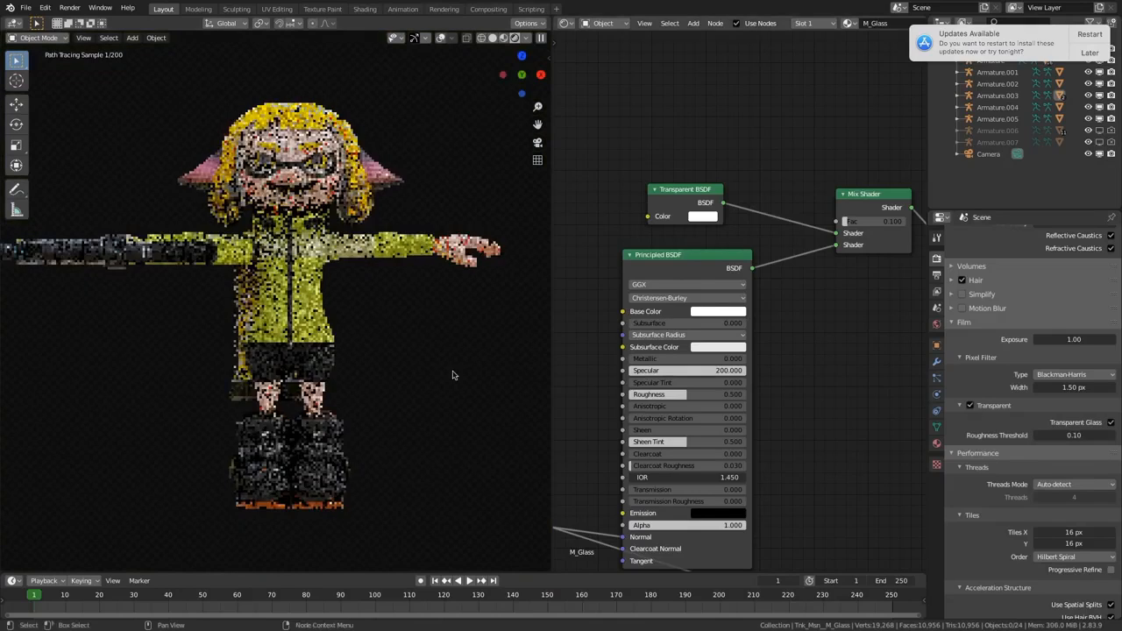
Step: Try the Fixed threads mode in the performance settings and return it to Auto-detect
middle_click_drag(497, 418, 486, 408)
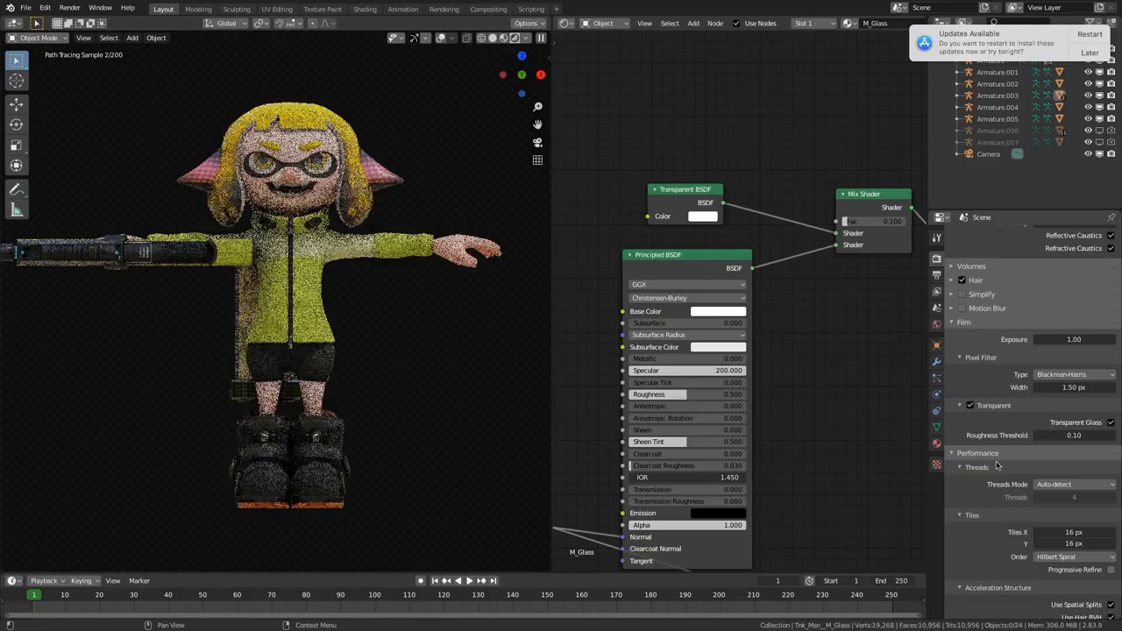
scroll(996, 467, "down", 2)
scroll(996, 464, "down", 2)
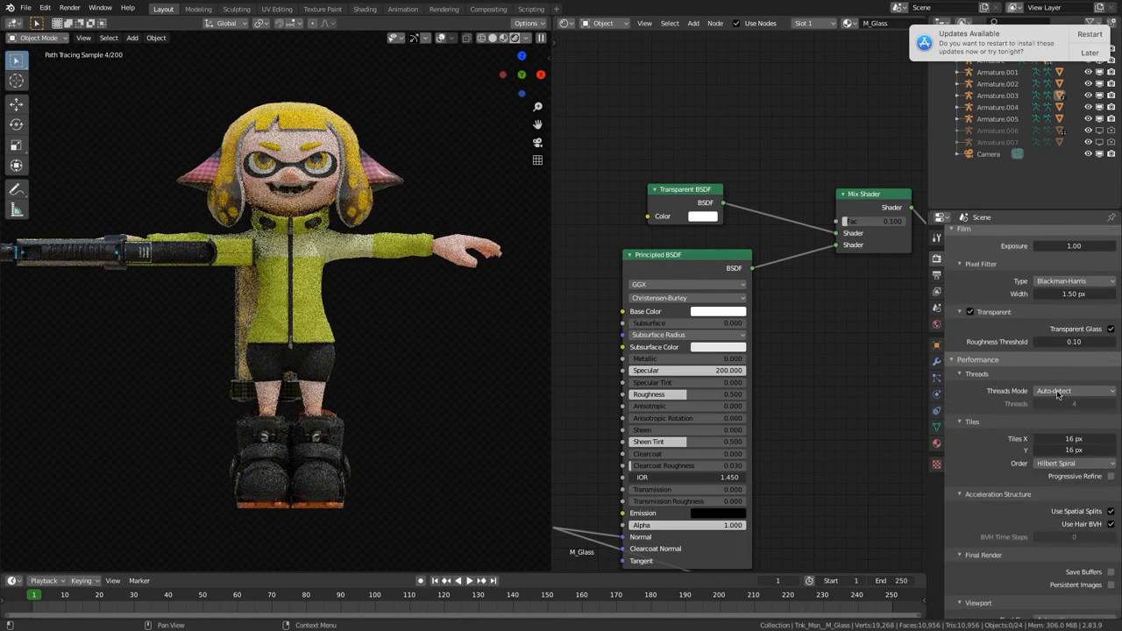
left_click(1053, 392)
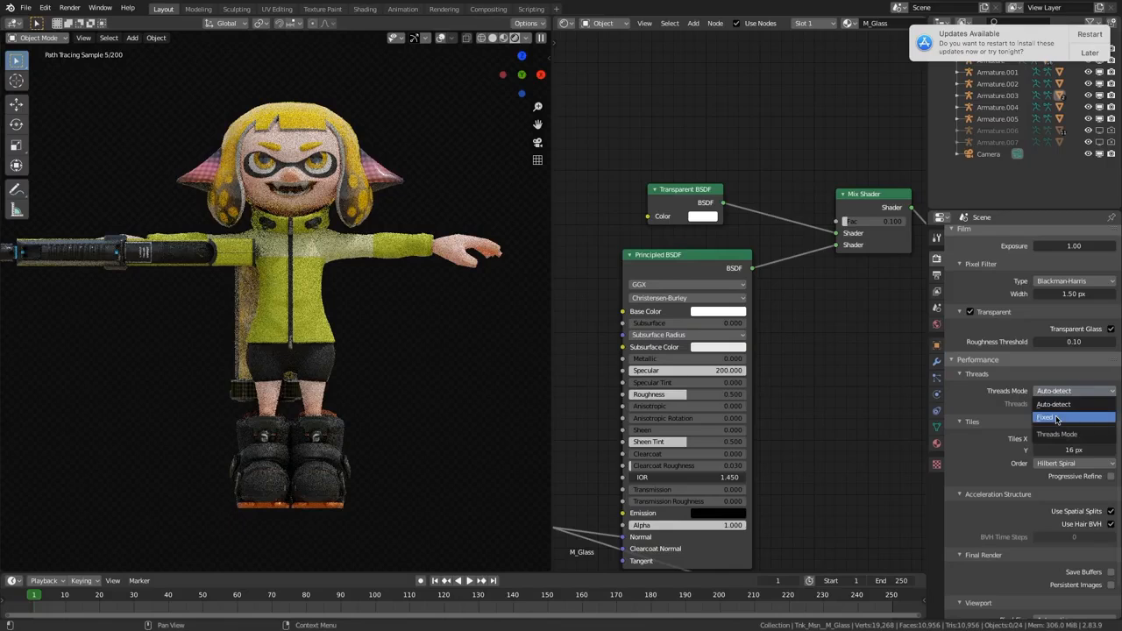
left_click(1056, 418)
left_click(1064, 403)
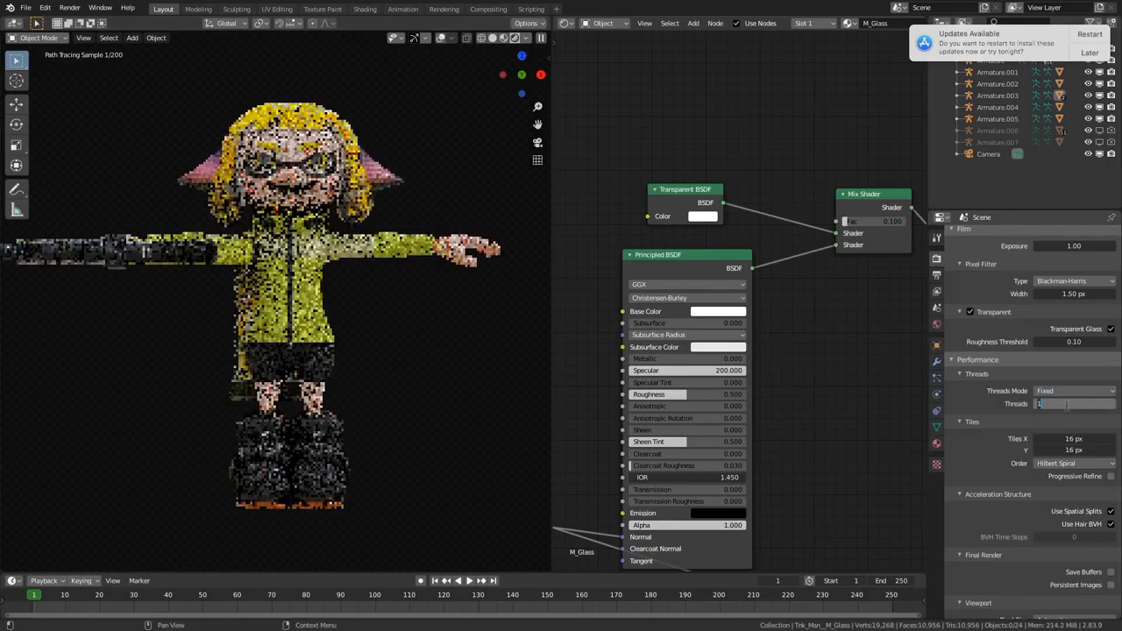
left_click(972, 400)
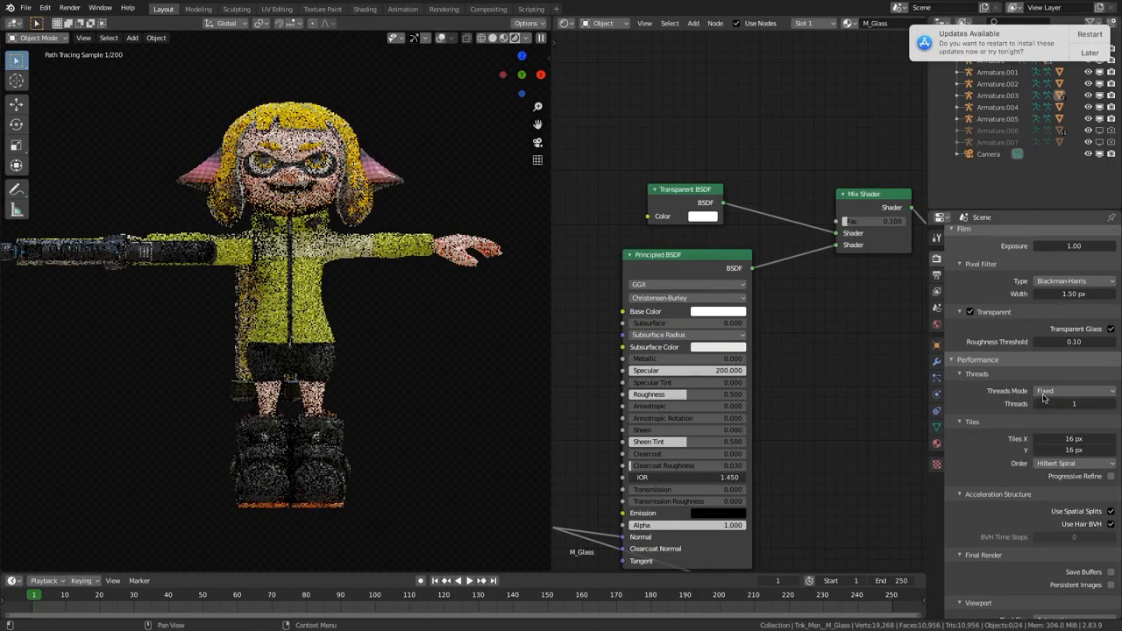
left_click(1043, 394)
left_click(1048, 405)
Step: Try the Standard view transform in the scene's color management settings
scroll(988, 422, "down", 2)
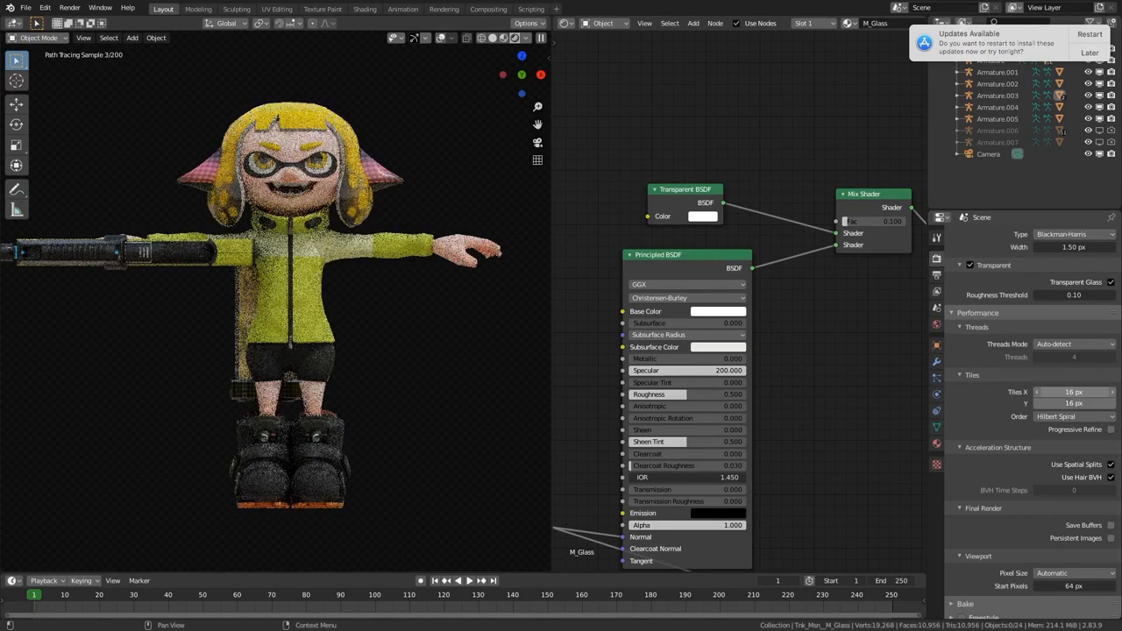
left_click_drag(1064, 394, 1063, 403)
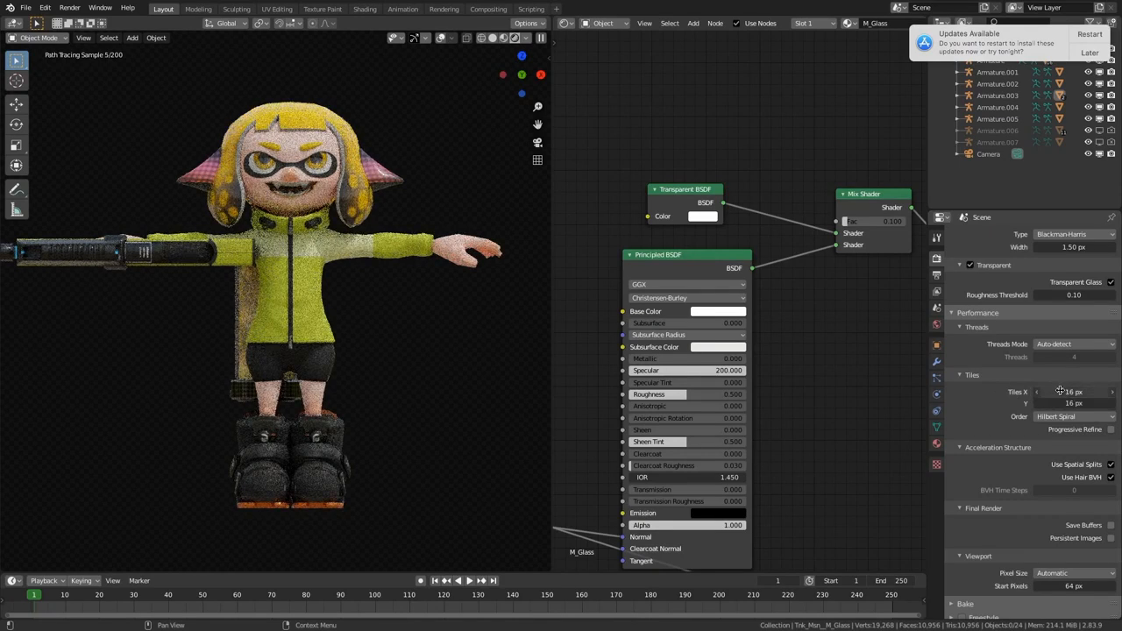
scroll(1055, 394, "down", 1)
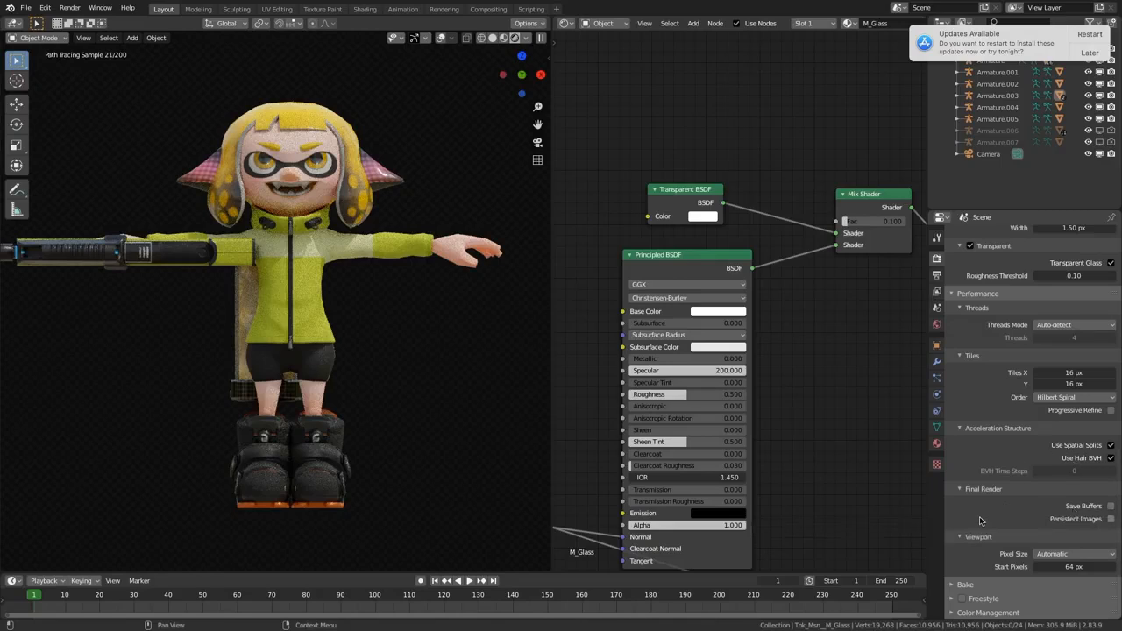
left_click(950, 613)
scroll(964, 579, "down", 2)
left_click(1053, 539)
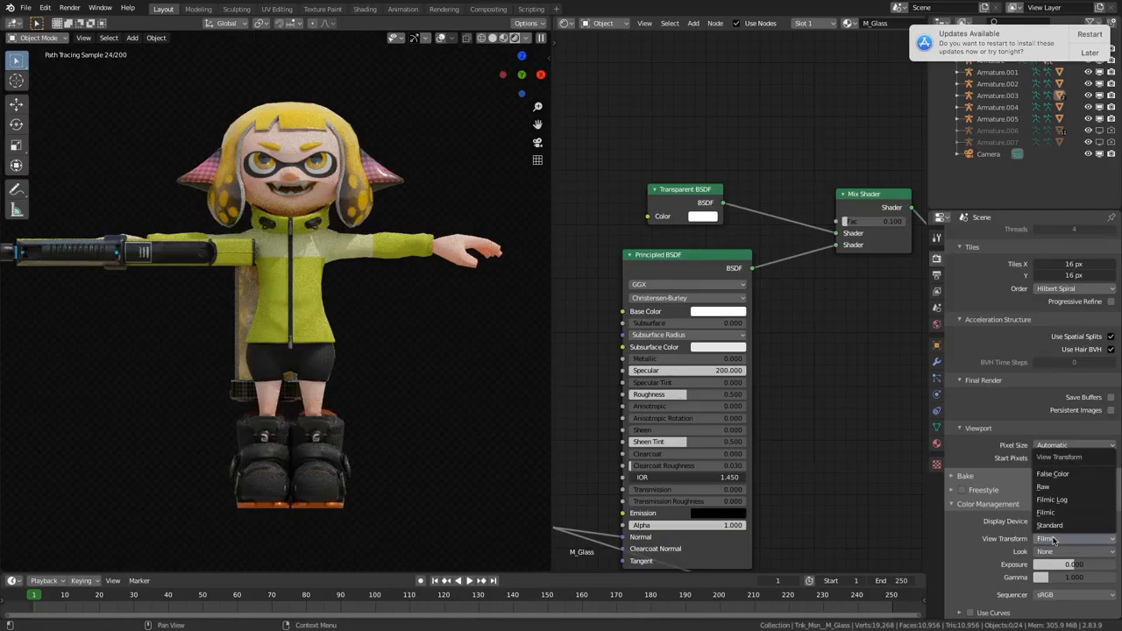
left_click(1055, 525)
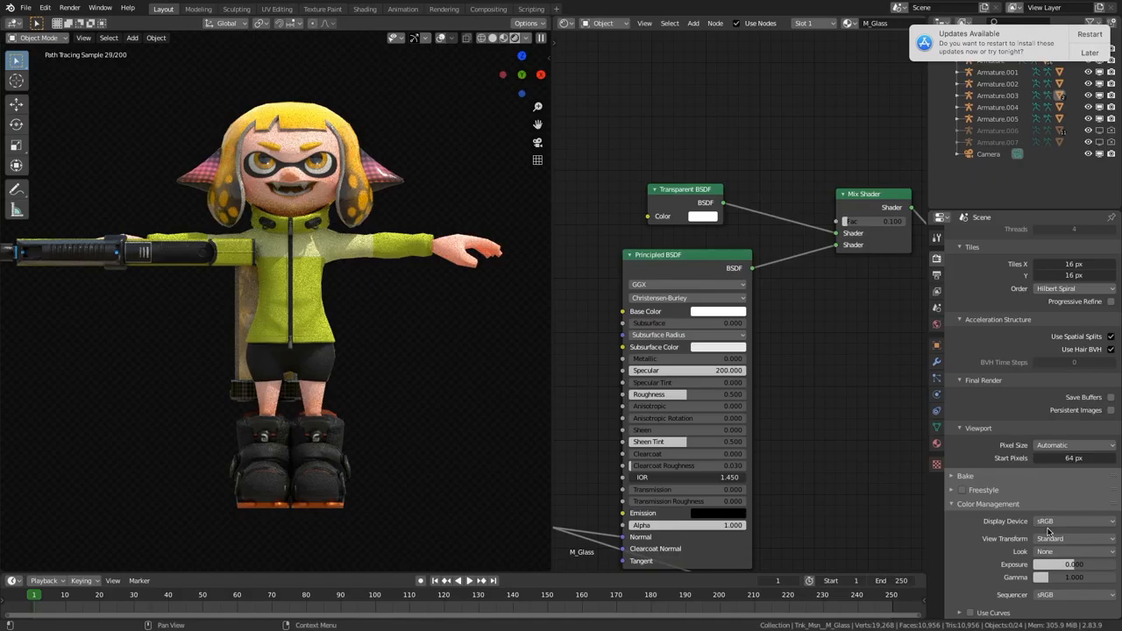
Step: Try the Medium Contrast and Medium High Contrast looks, setting the Look back to None after each
left_click(1051, 551)
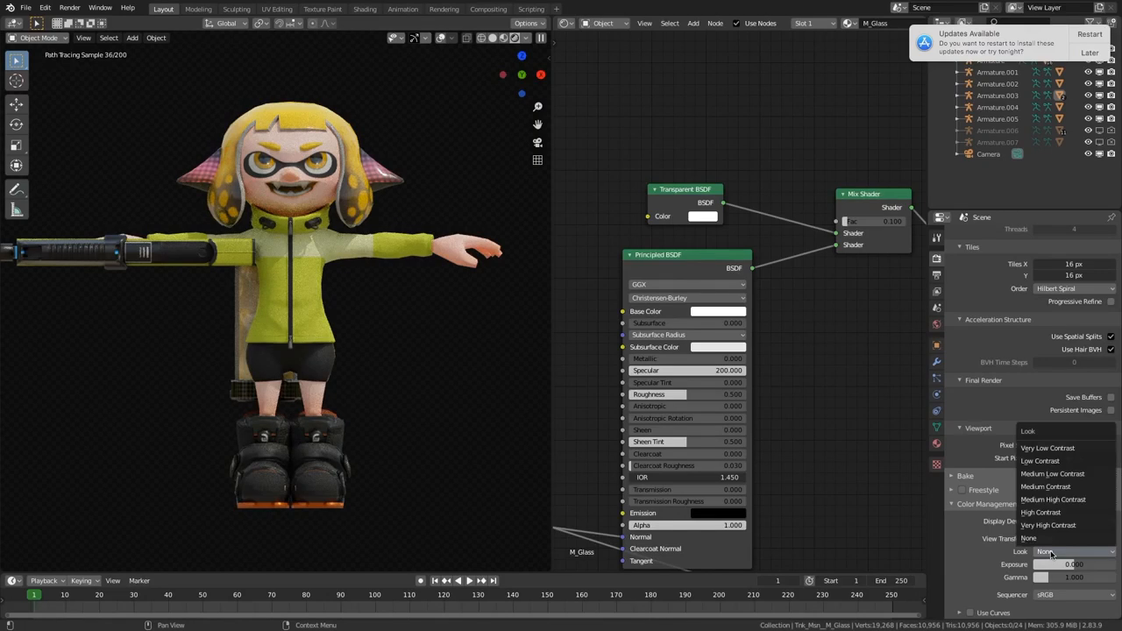
left_click(1047, 487)
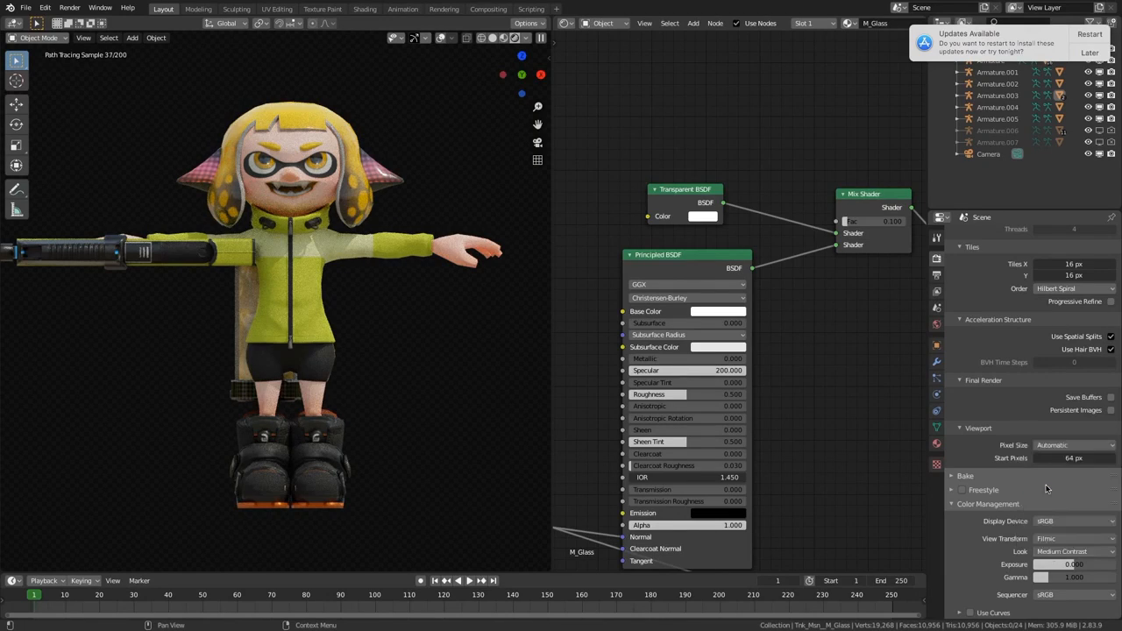
left_click(1062, 554)
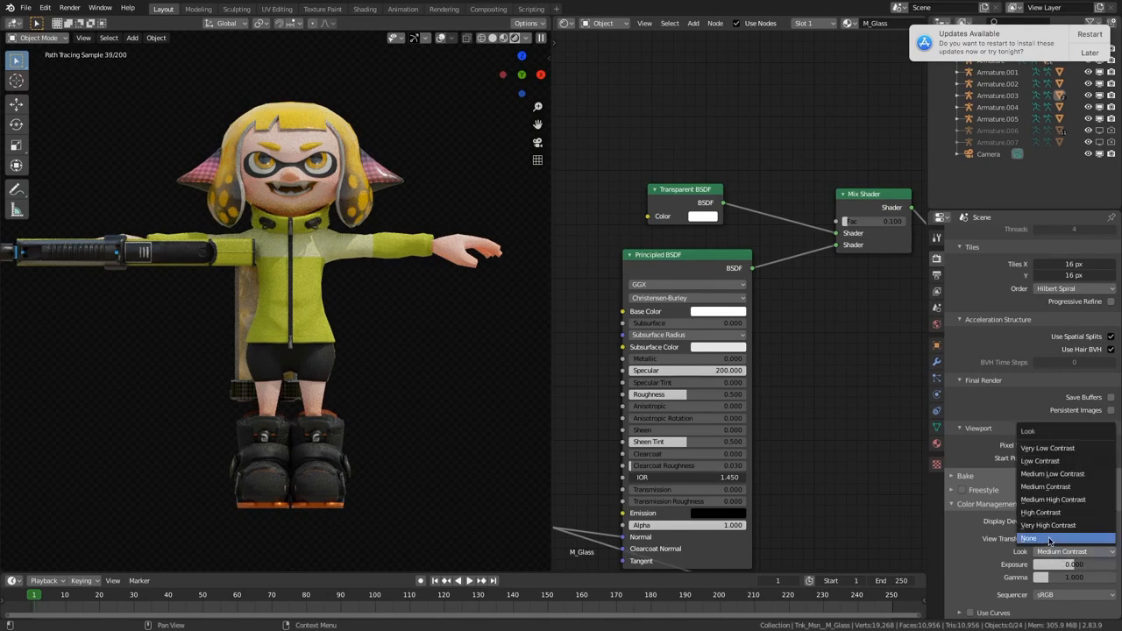
left_click(1049, 538)
left_click(1061, 551)
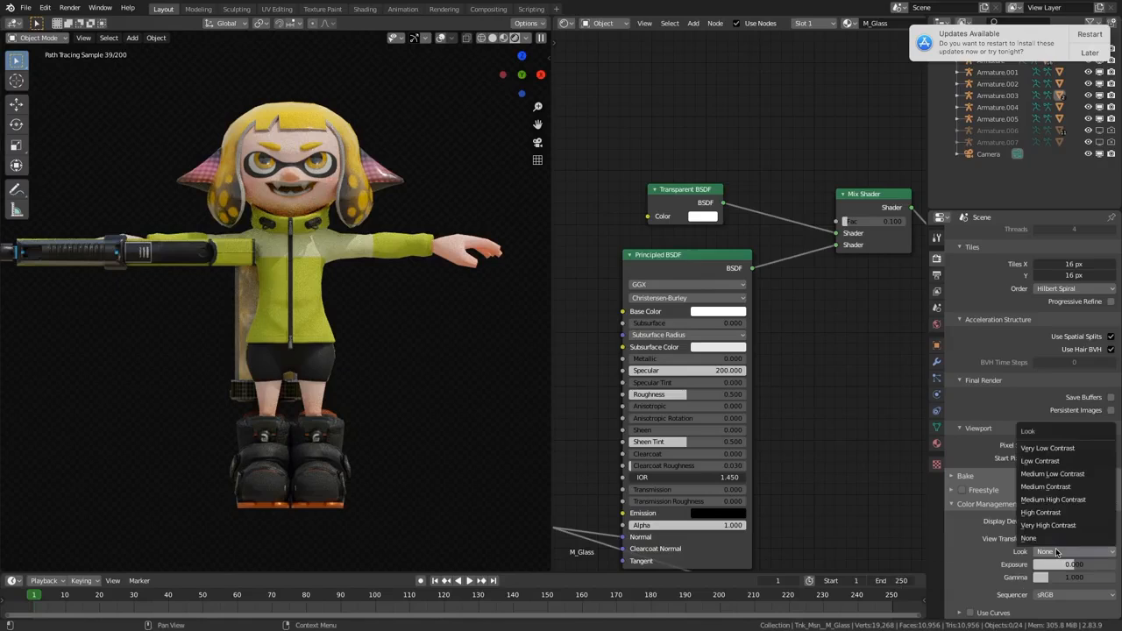
left_click(1059, 500)
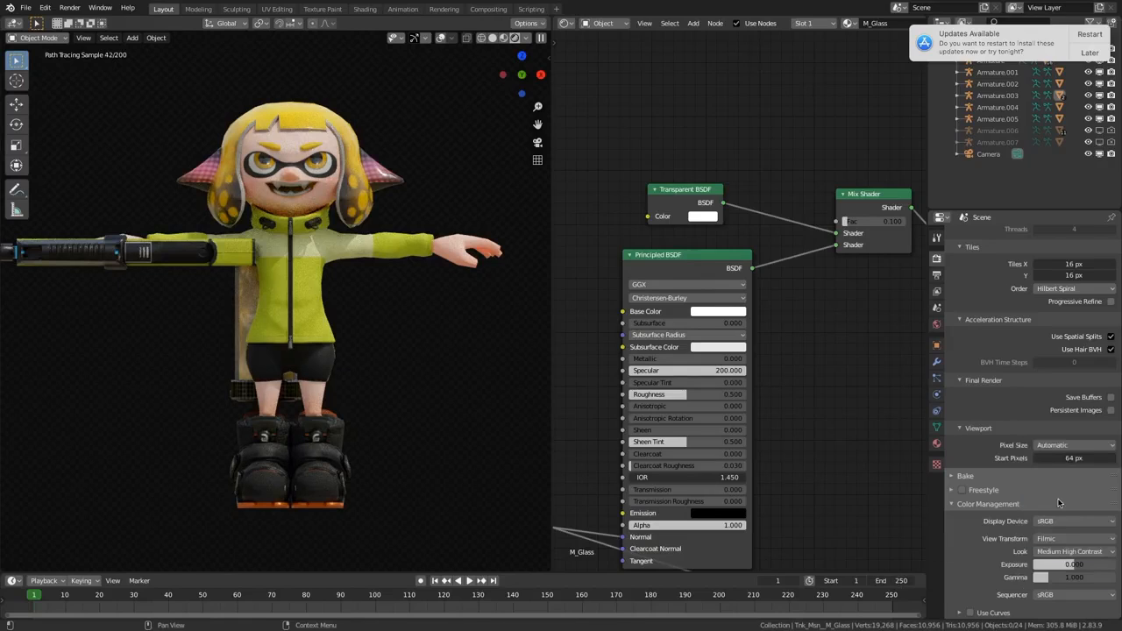
left_click(1061, 551)
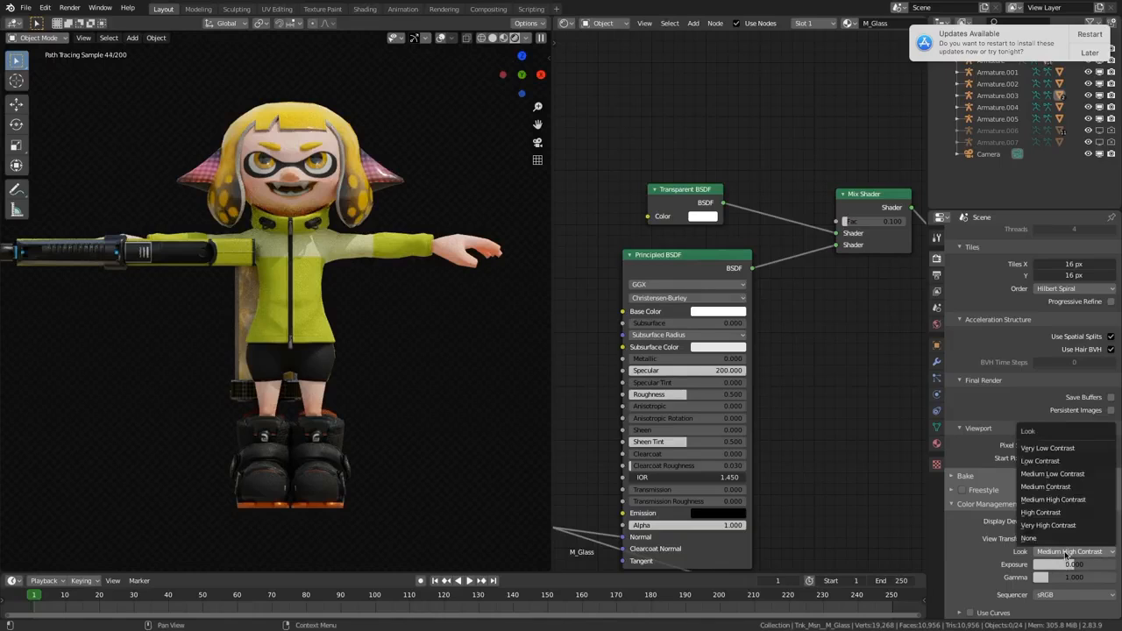
left_click(1058, 540)
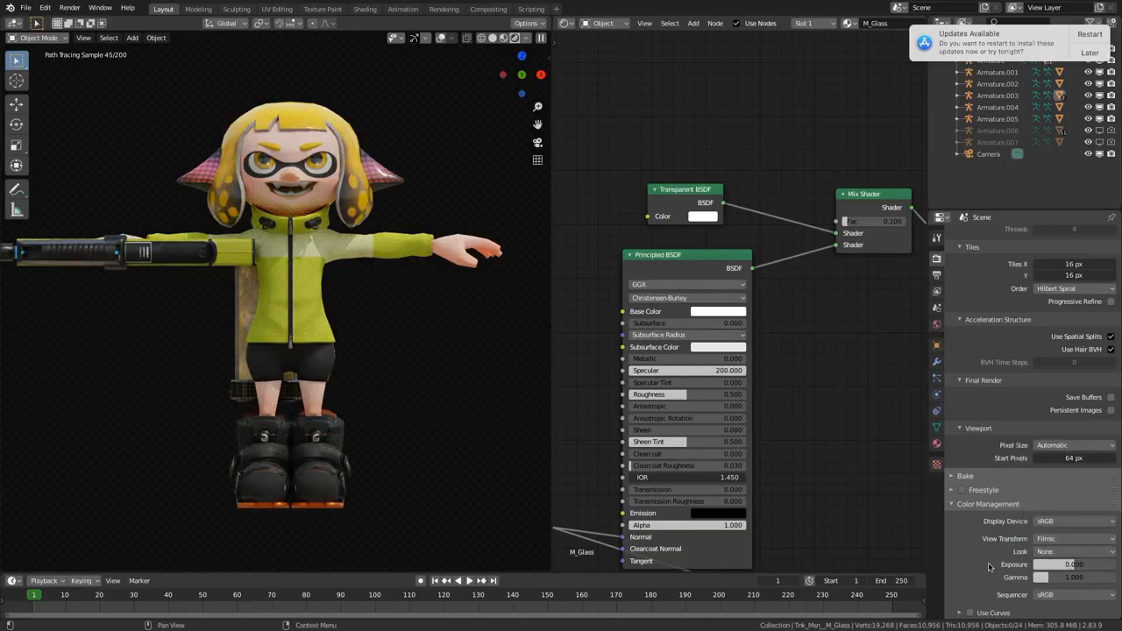
Step: Try a color management exposure change and cancel it, and switch the Sequencer color space to Filmic Log and back to sRGB
left_click_drag(1074, 564, 1099, 579)
key("Escape")
key("Escape")
left_click(1056, 596)
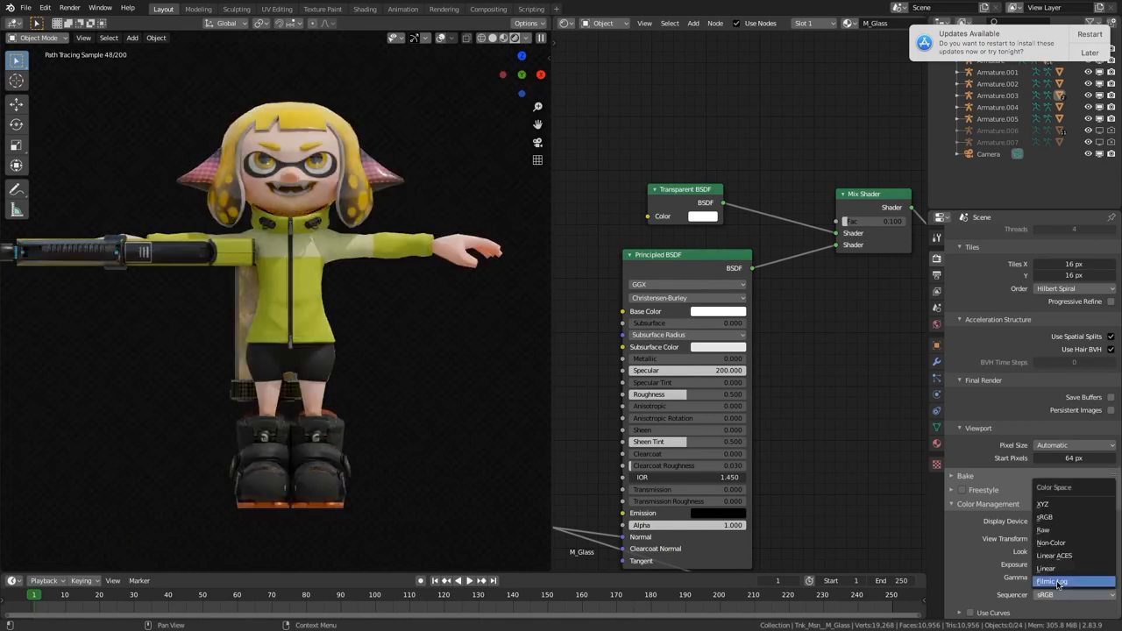
left_click(1058, 582)
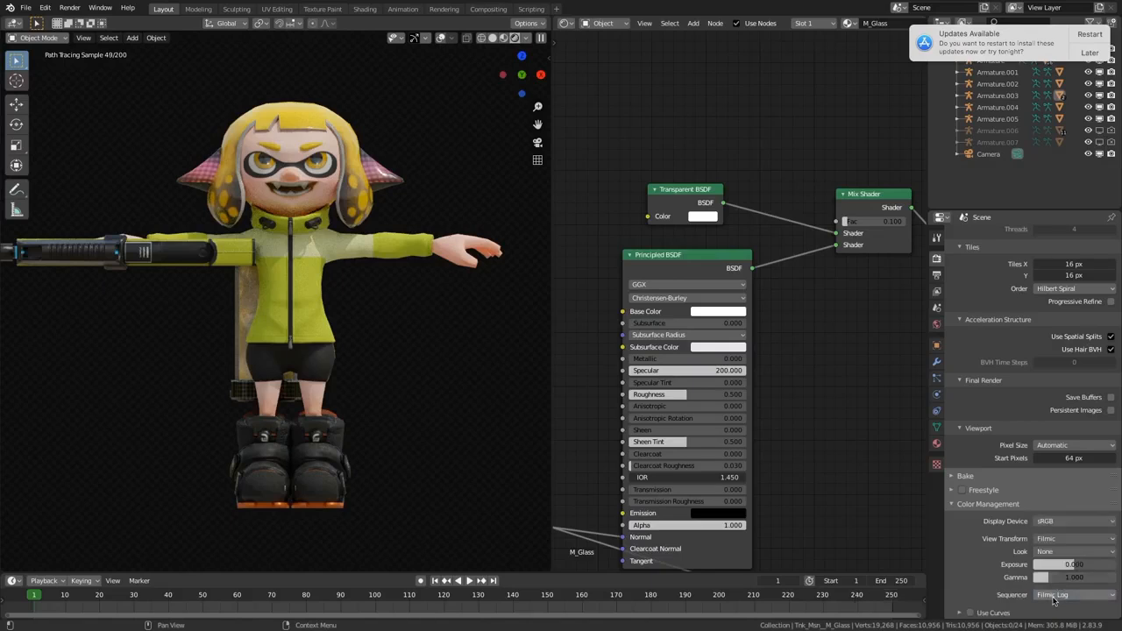
left_click(1055, 596)
left_click(1045, 517)
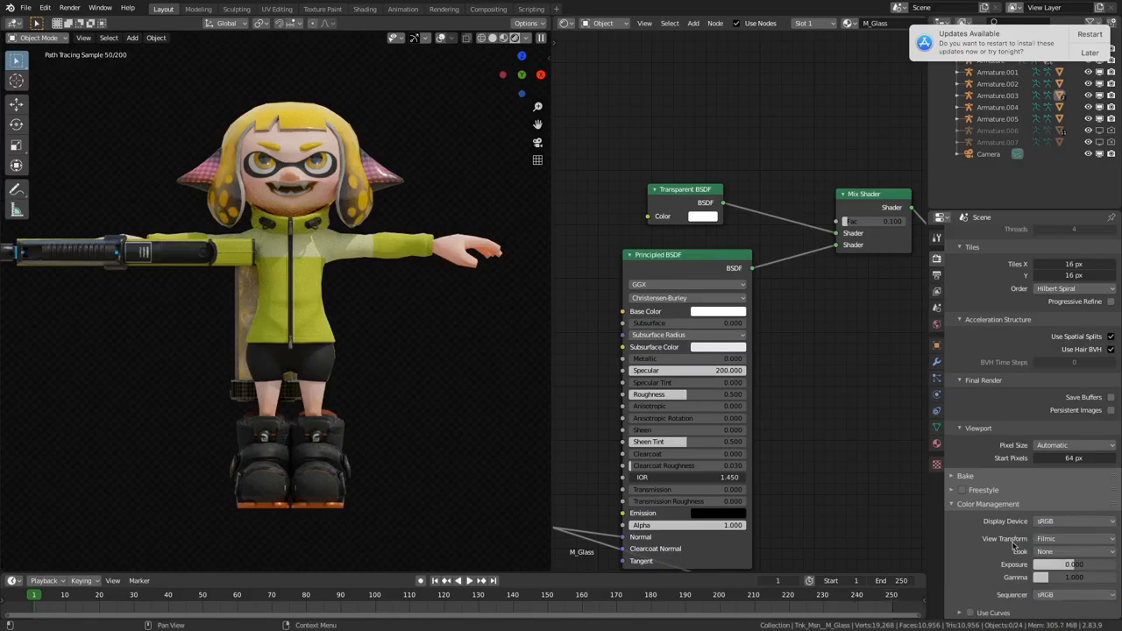
Step: Enable Use Curves in color management and add combined-curve points at about X 0.40, Y 0.26 and X 0.72, Y 0.85
left_click(960, 613)
scroll(971, 592, "down", 2)
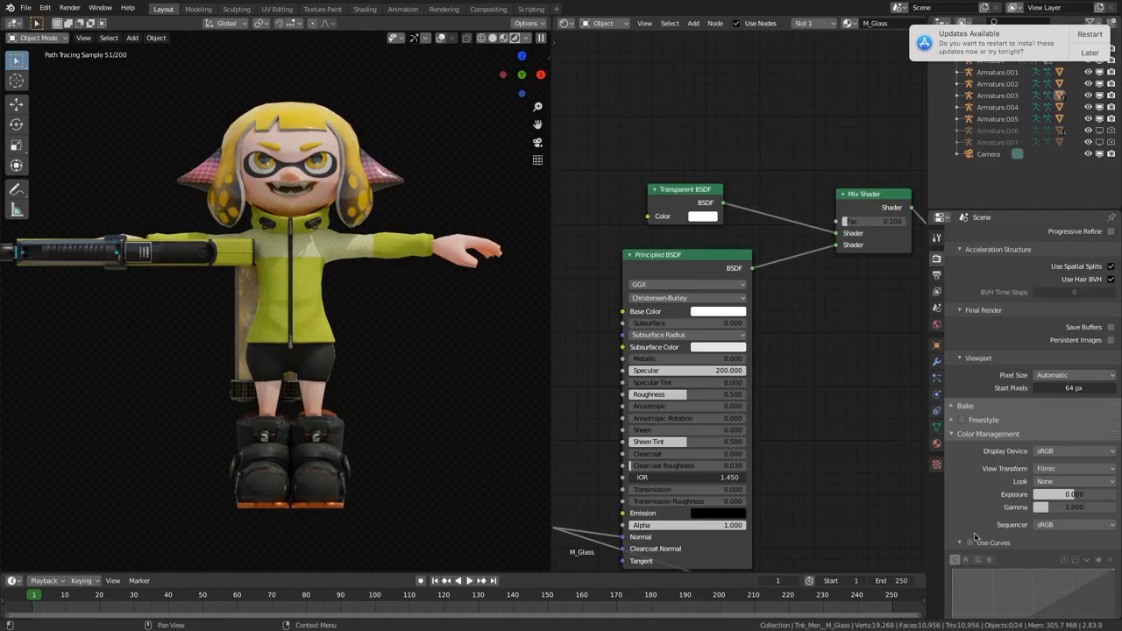
left_click(970, 542)
scroll(975, 536, "down", 3)
mouse_move(1016, 511)
left_mouse_down()
mouse_move(1071, 518)
mouse_move(1016, 526)
left_mouse_up()
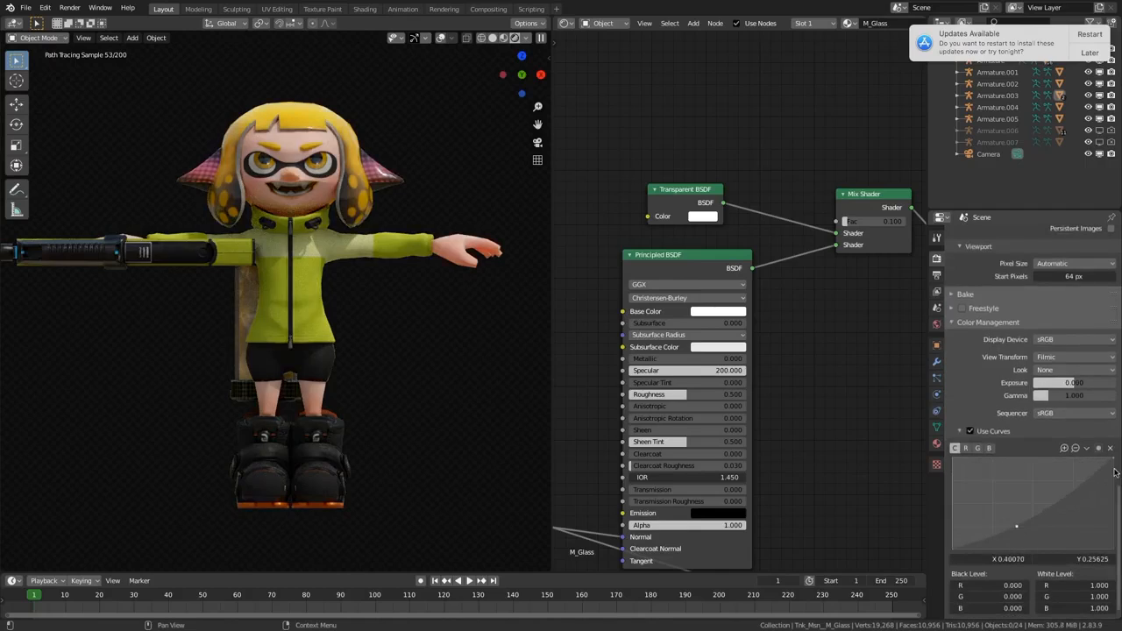
left_click(1068, 471)
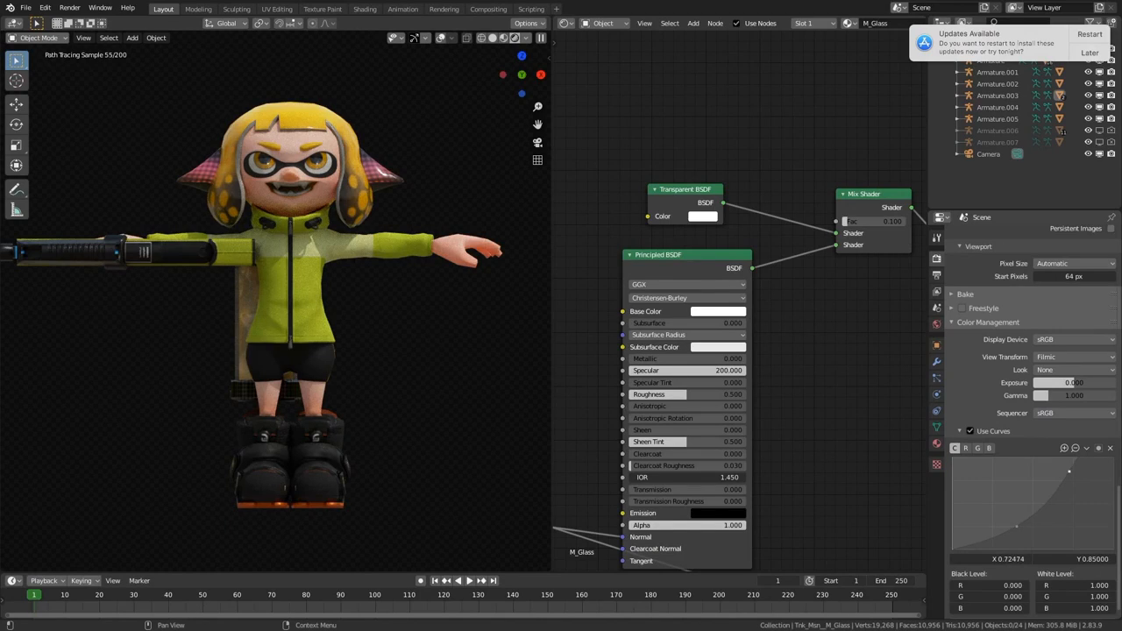
Step: Distort the combined curve into steep peaks and dips, with points at about X 0.20, Y 0.93 and X 0.13, Y 0.76
left_click(983, 464)
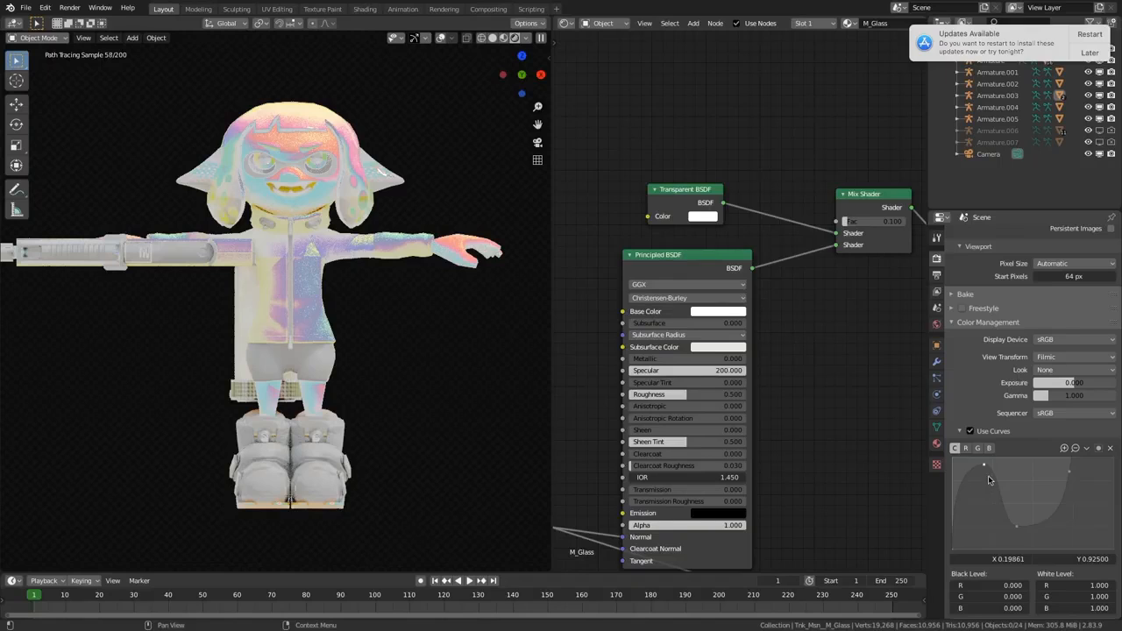
left_click(968, 506)
left_click_drag(969, 505, 1060, 517)
left_click_drag(1070, 473, 972, 480)
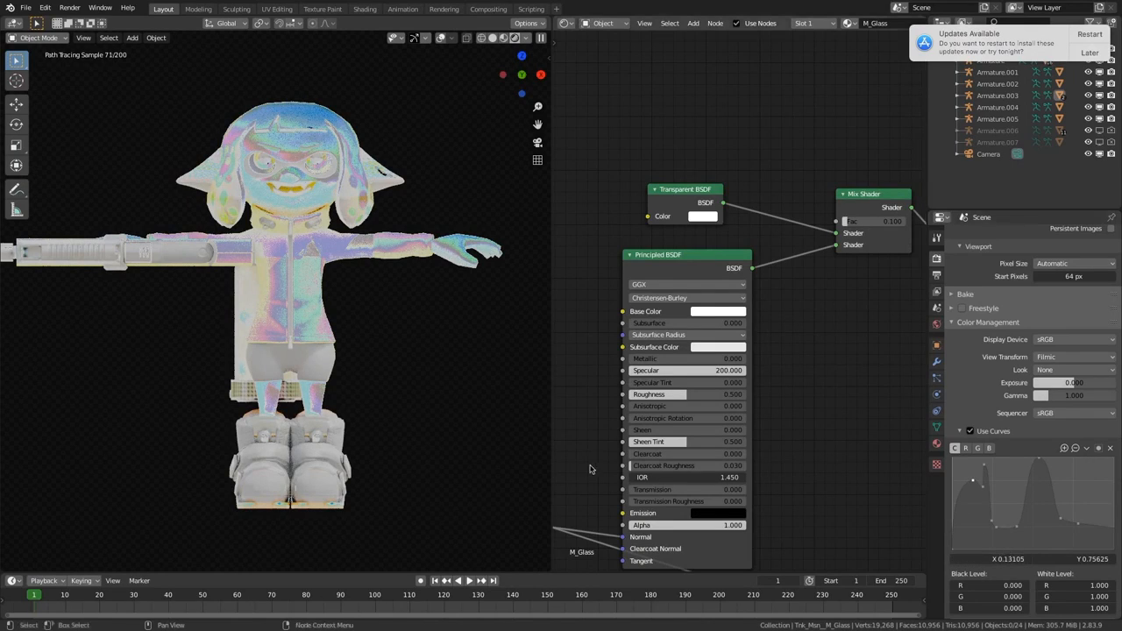